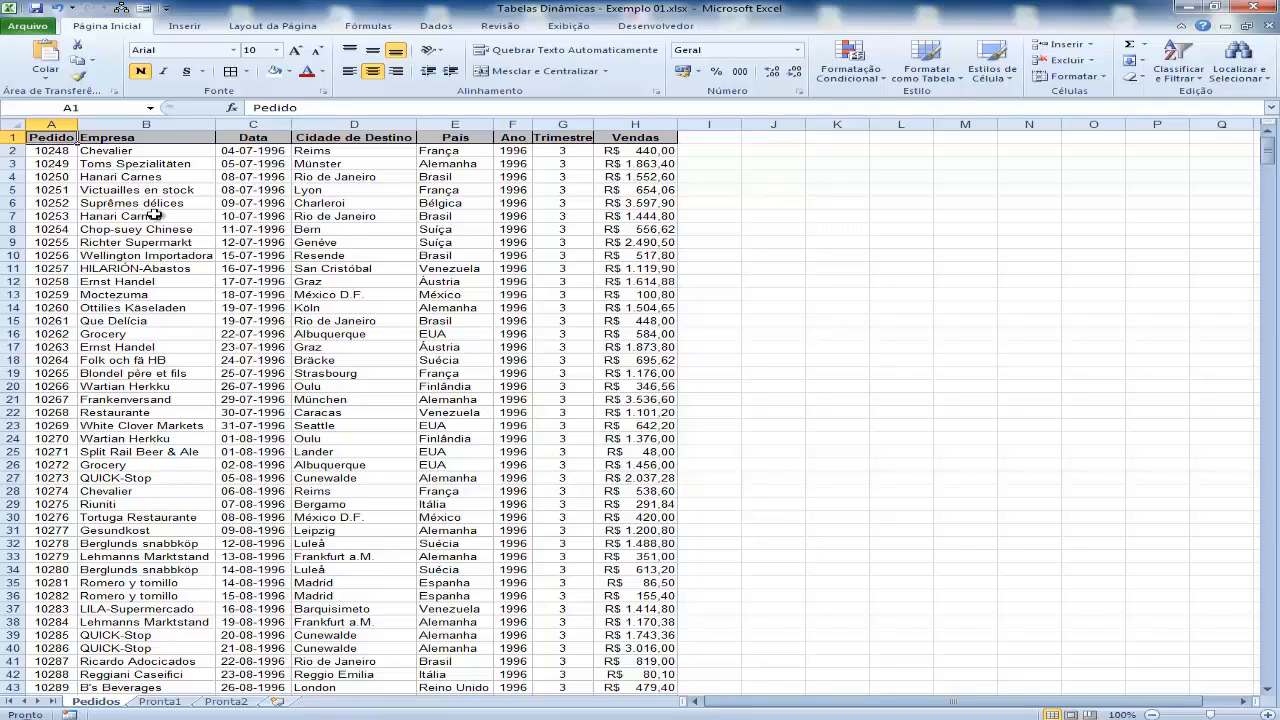
Step: Examine the column headers of the orders table on the Pedidos sheet, from Pedido through Vendas
key("Right")
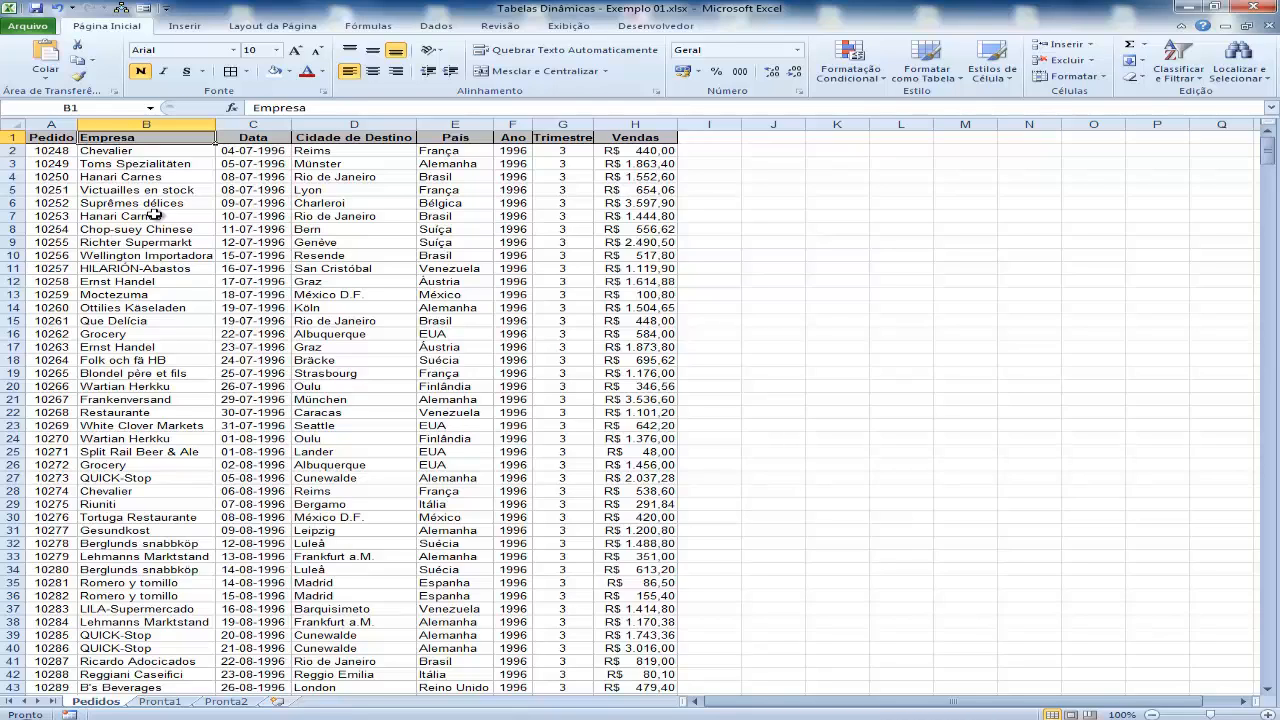
key("Right")
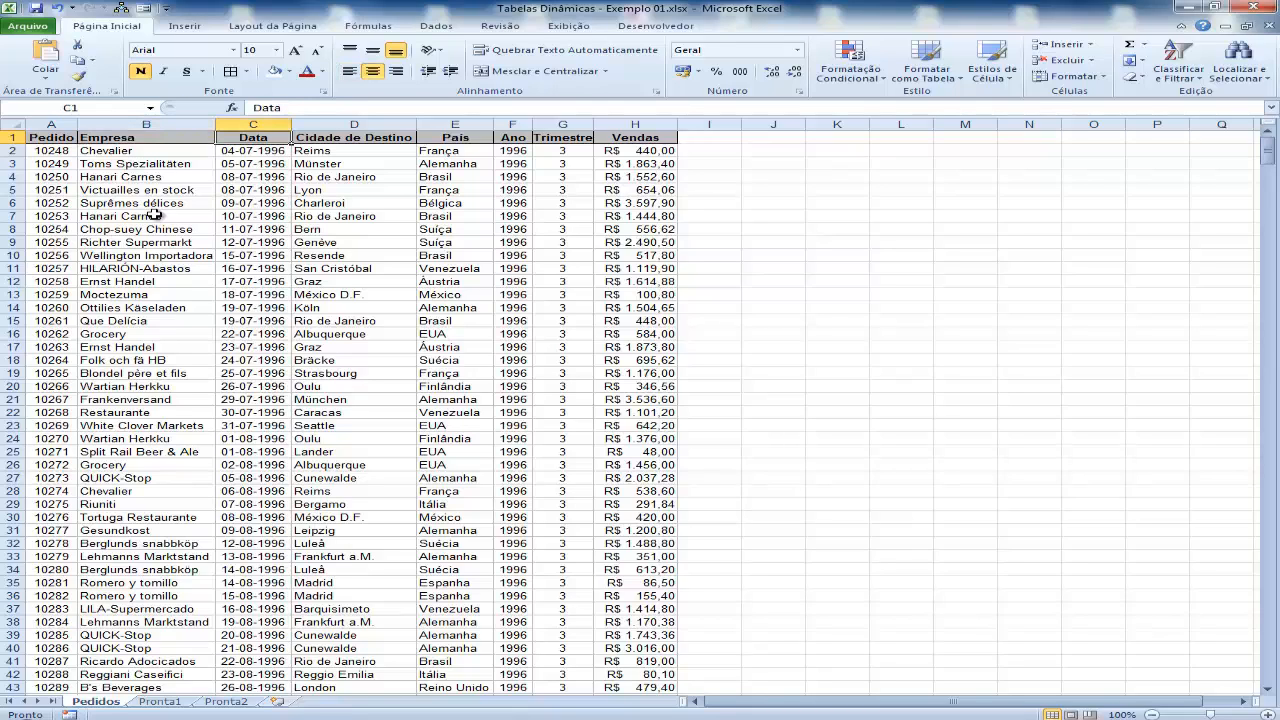
key("Right")
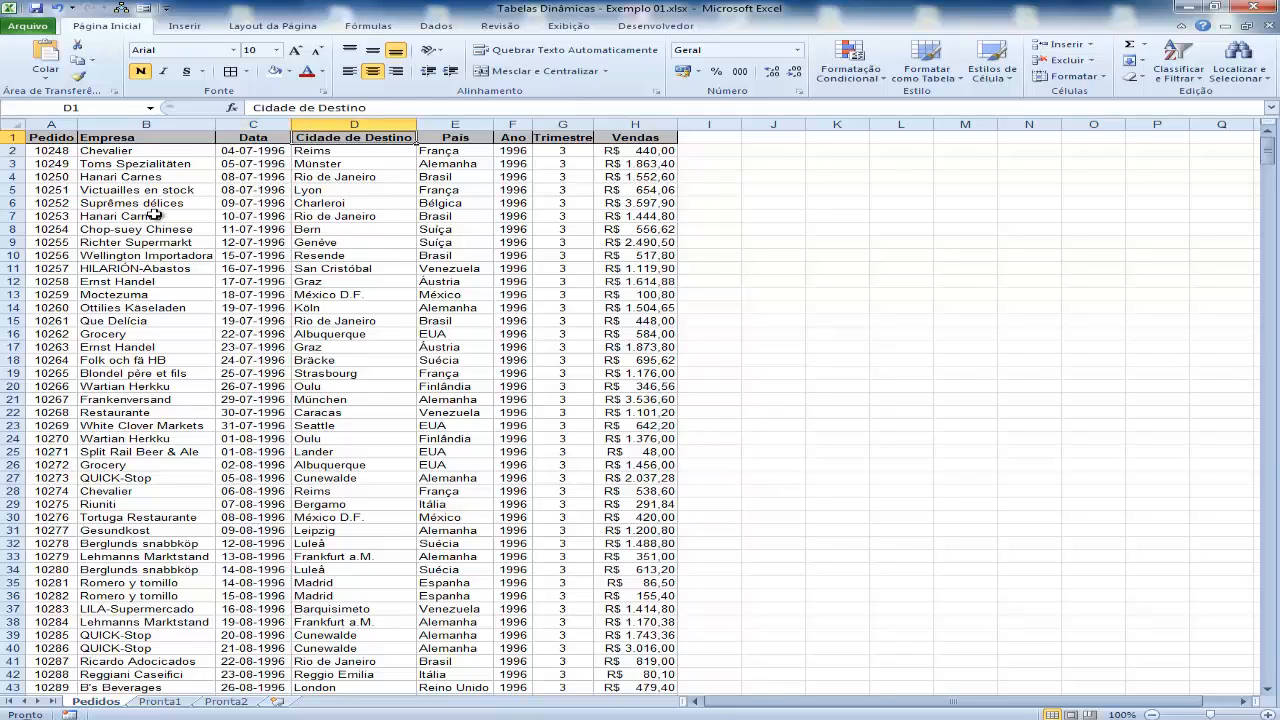
key("Right")
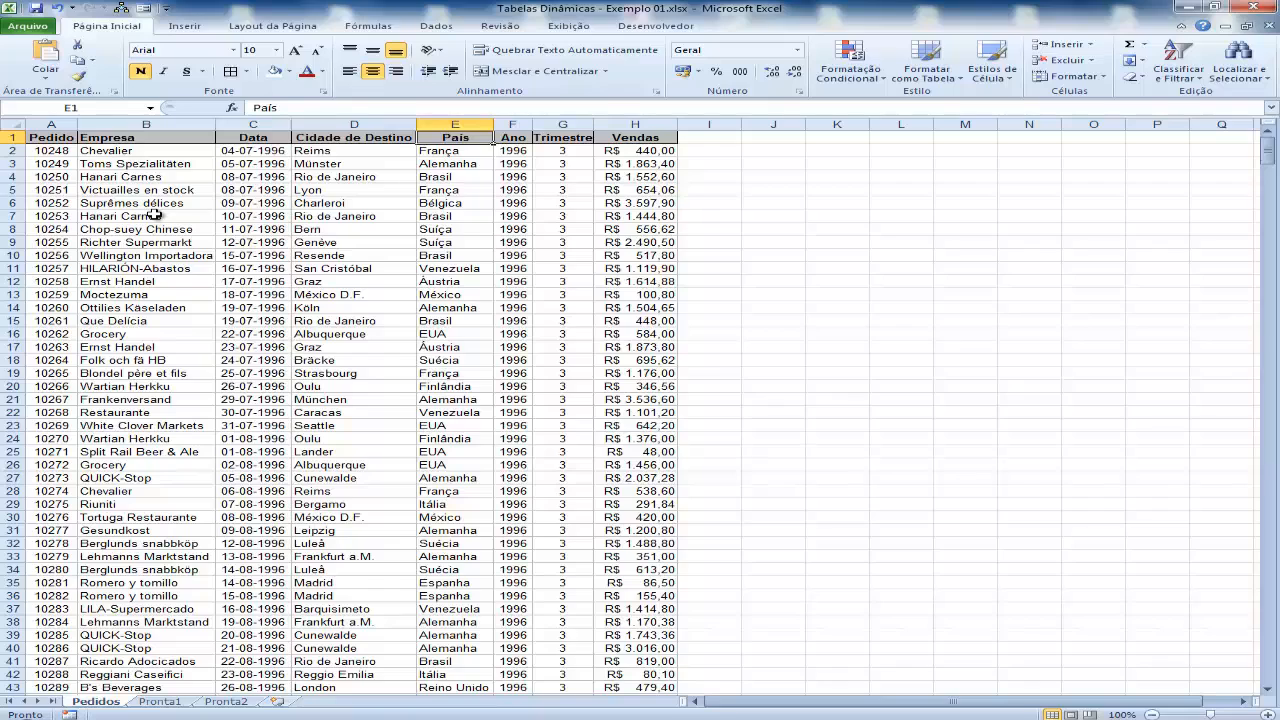
key("Right")
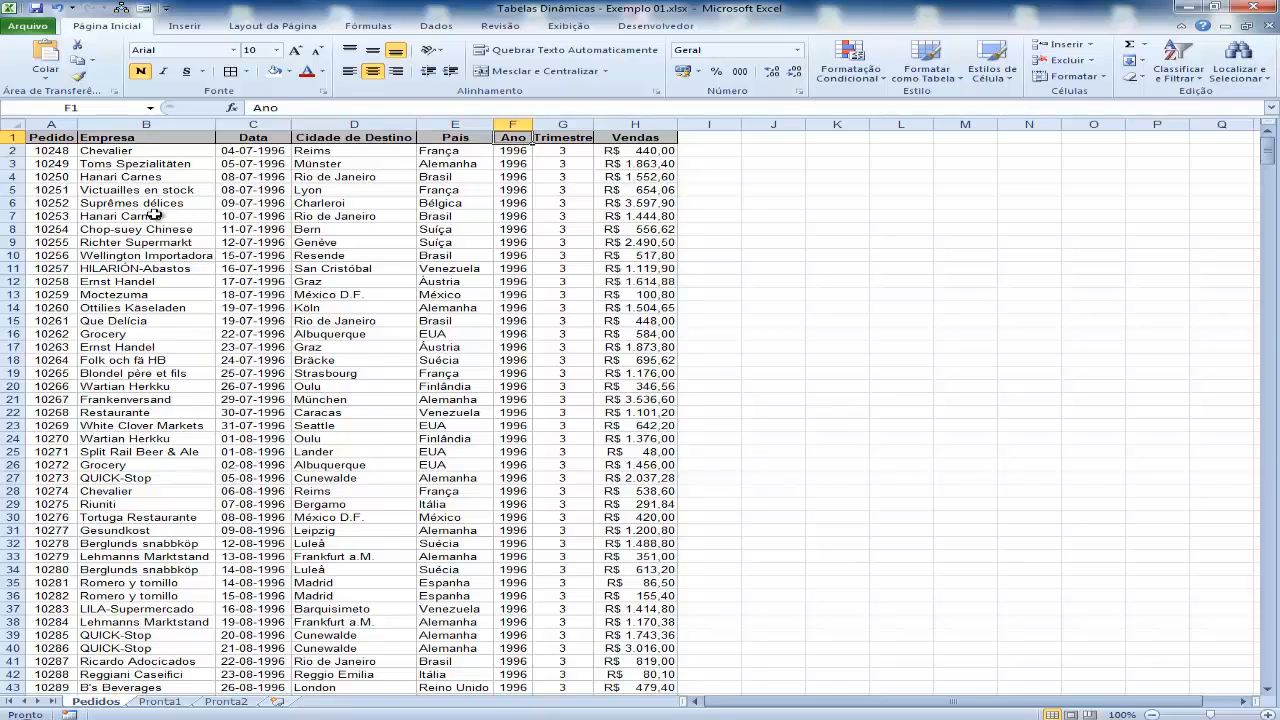
key("Right")
key("Right")
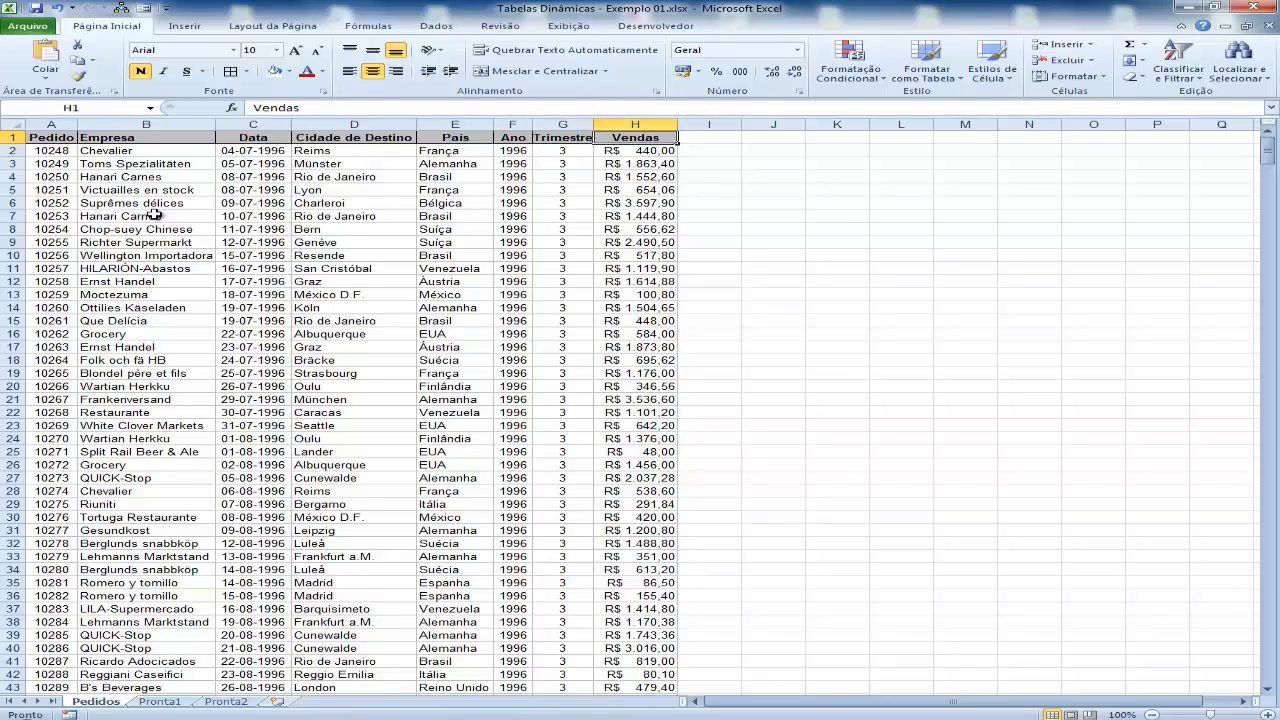
key("Left")
key("Left")
key("Left")
key("Left")
key("Left")
key("Left")
key("Left")
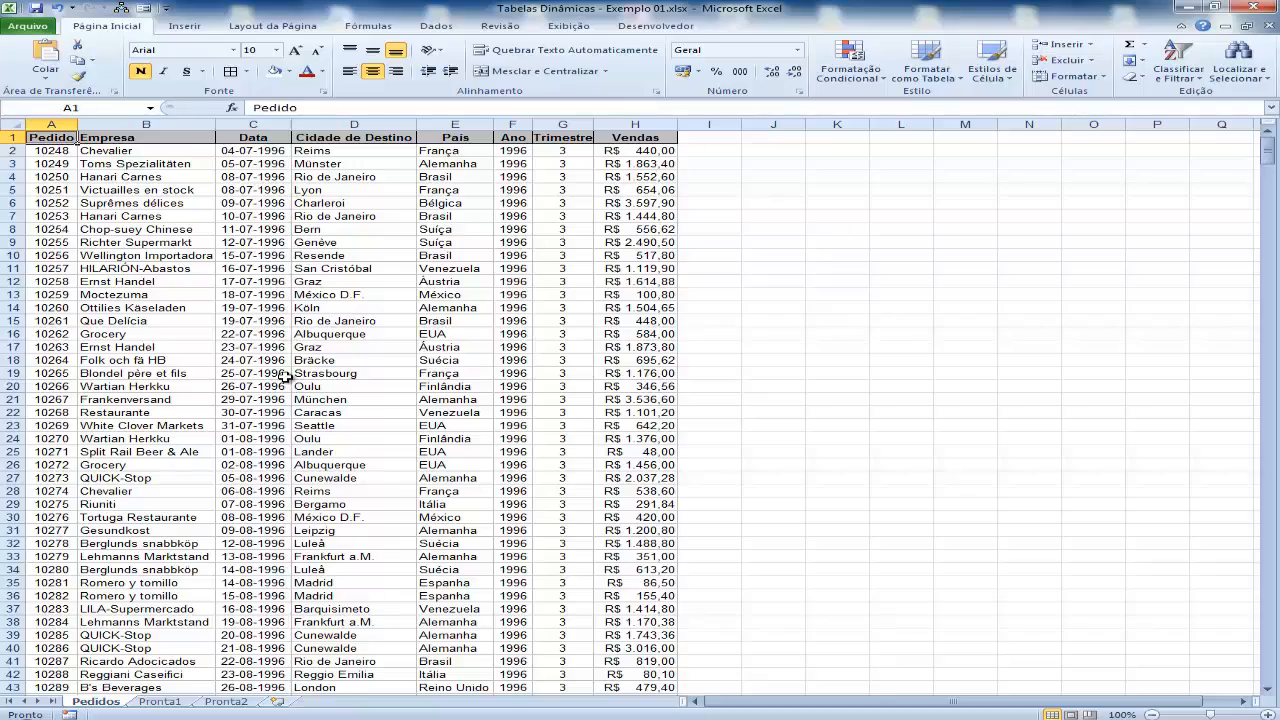
Step: Widen the Vendas column on the Pedidos sheet slightly so that the larger sales amounts fit
scroll(286, 376, "down", 20)
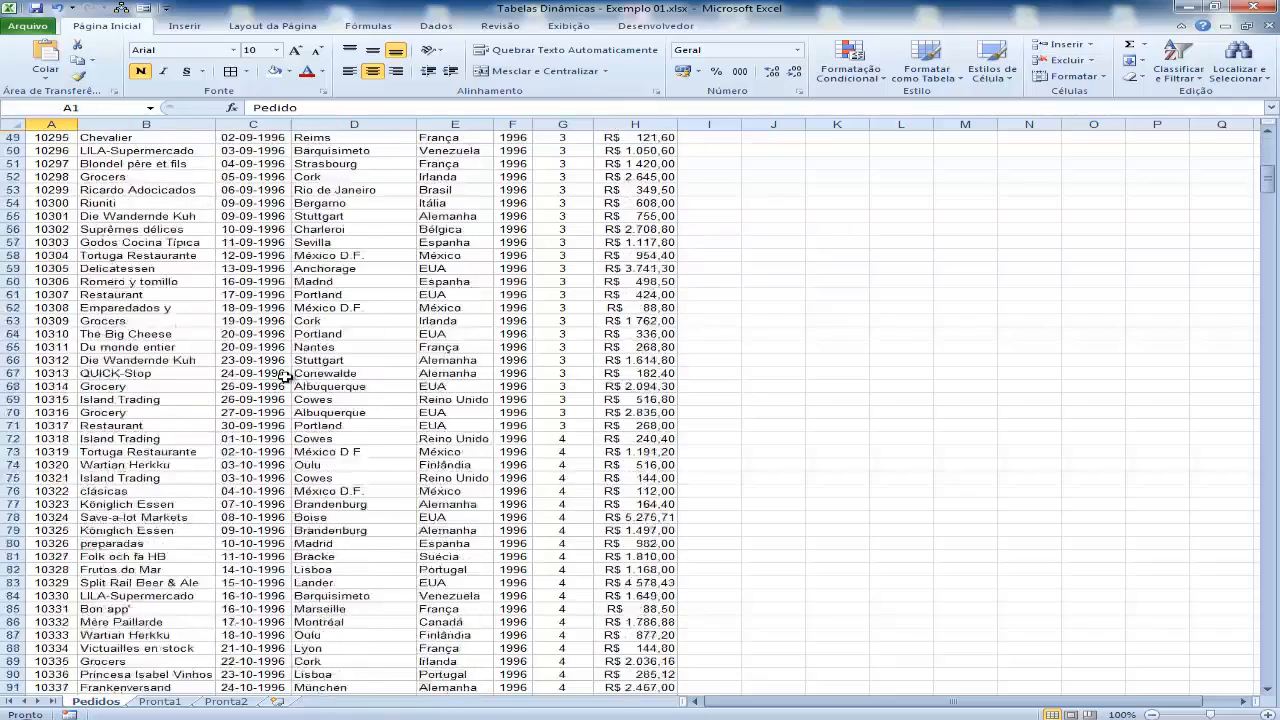
scroll(286, 376, "down", 20)
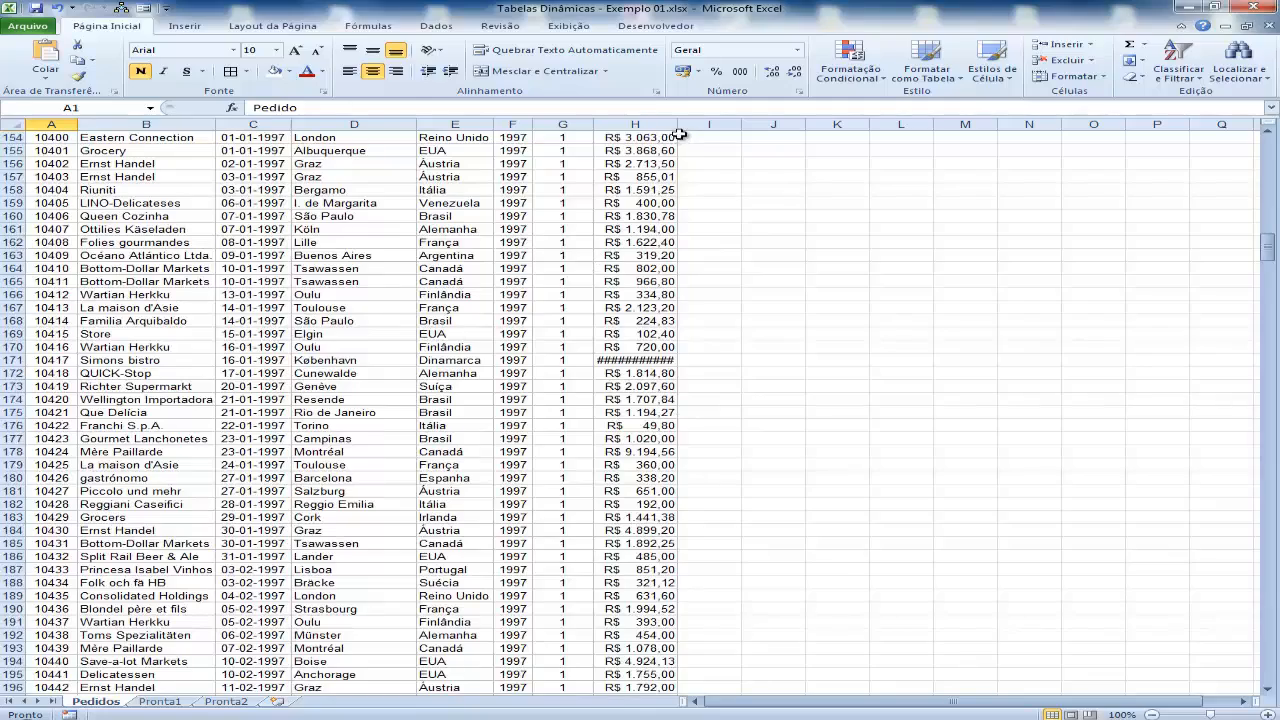
left_click_drag(679, 130, 688, 130)
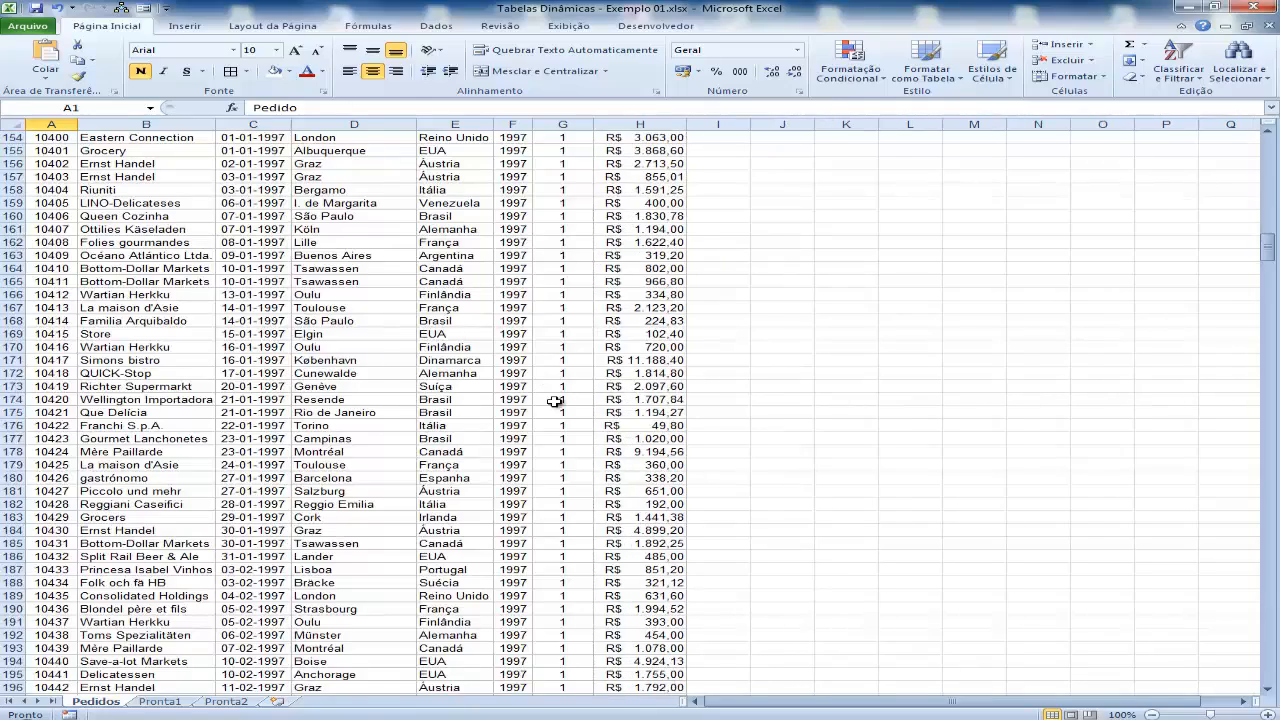
scroll(556, 400, "down", 5)
scroll(555, 401, "down", 2)
scroll(555, 401, "up", 20)
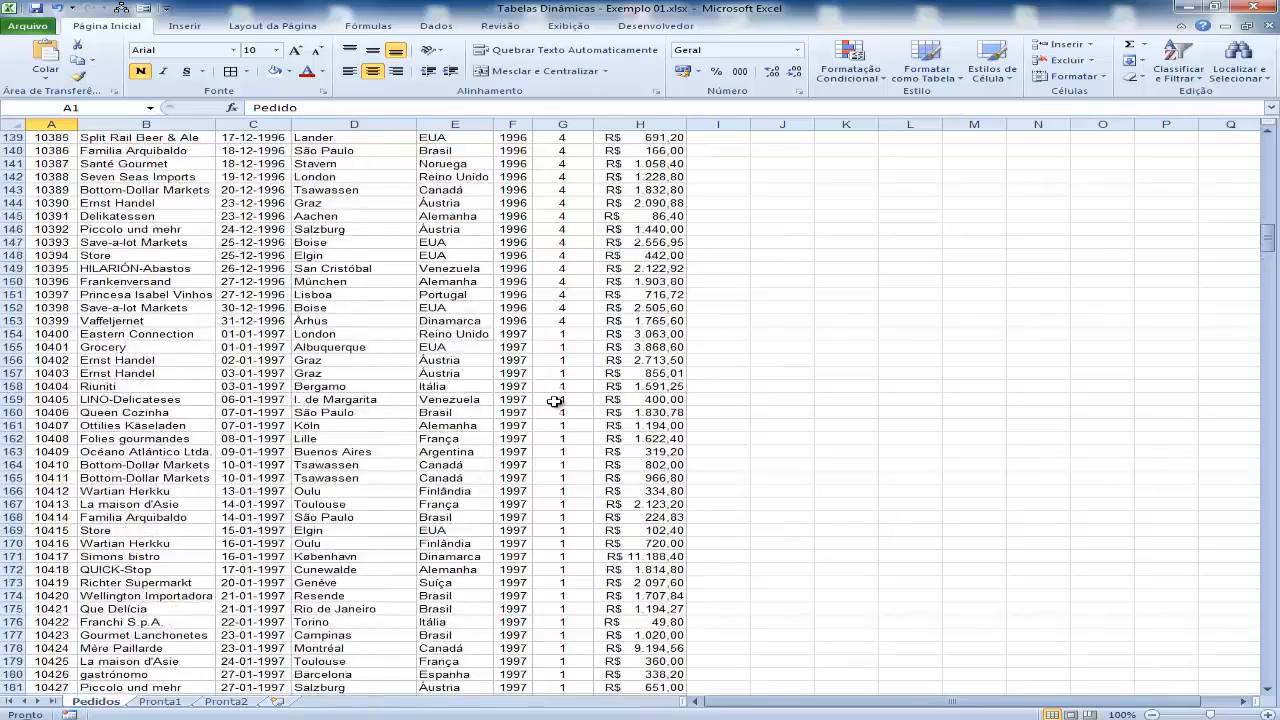
scroll(555, 401, "up", 20)
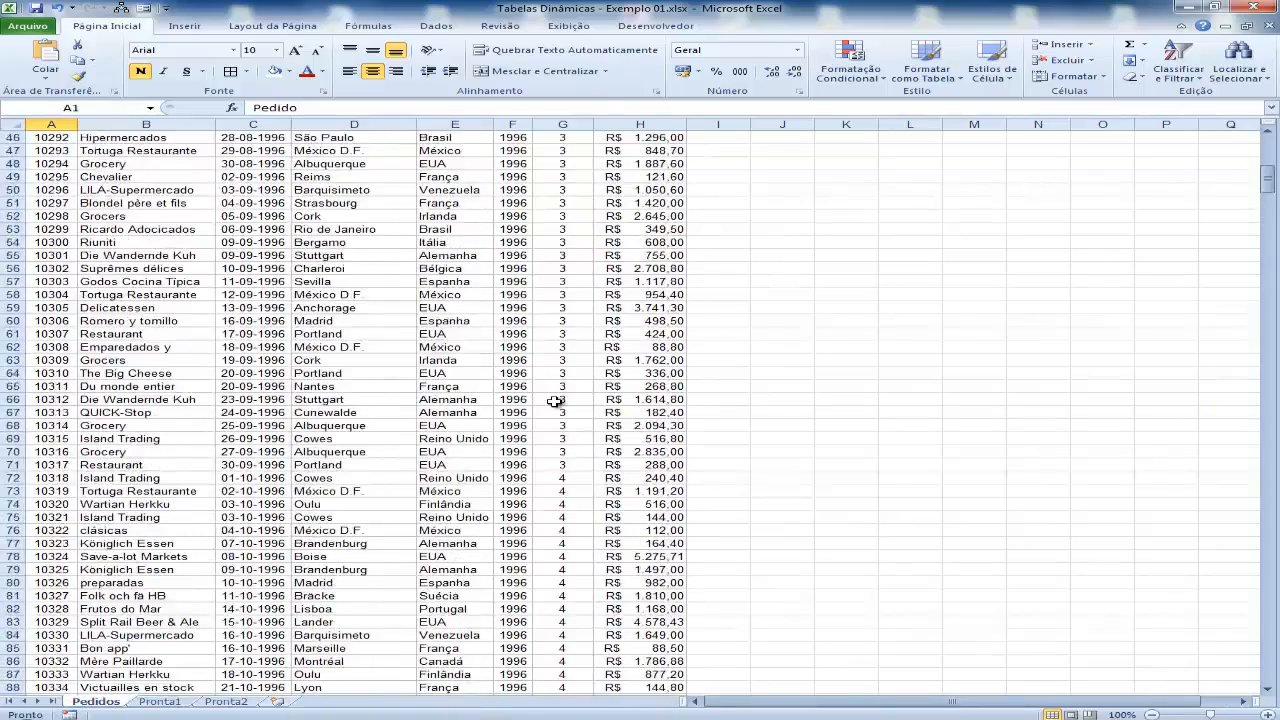
scroll(555, 401, "up", 7)
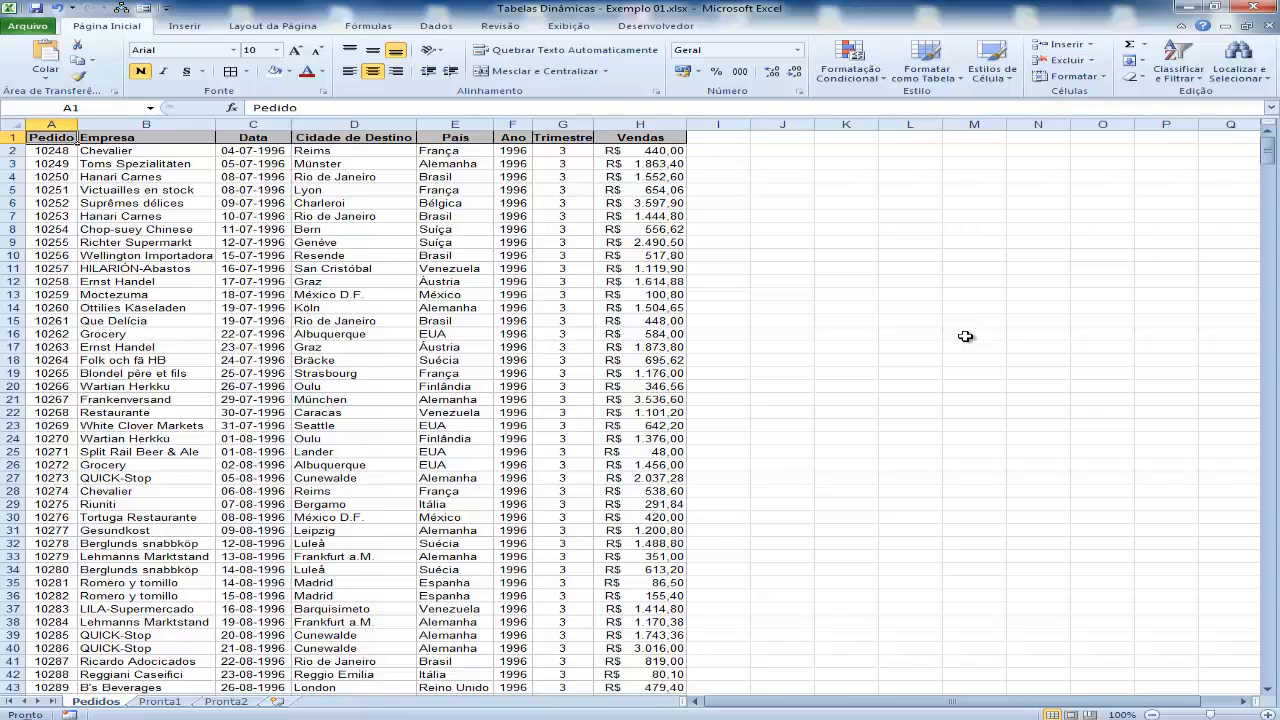
Step: Create a pivot table on a new worksheet from the whole orders table, range Pedidos!$A$1:$H$831
key("ctrl+a")
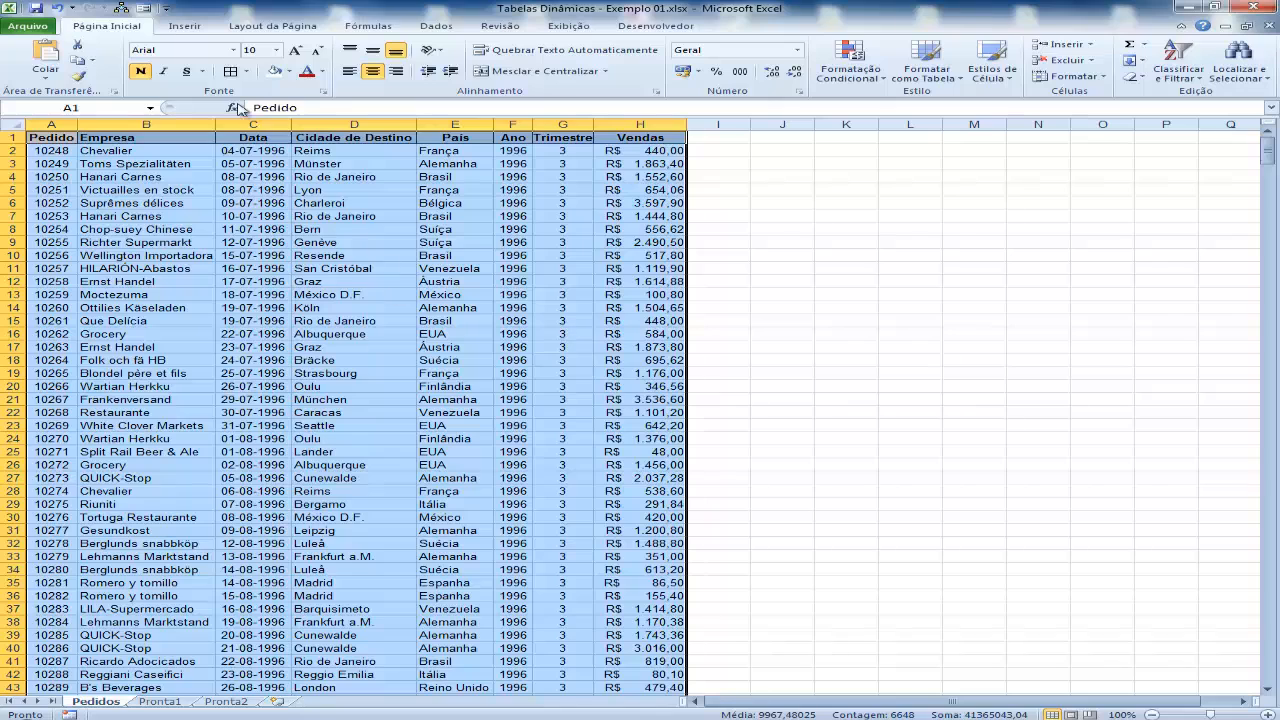
left_click(185, 26)
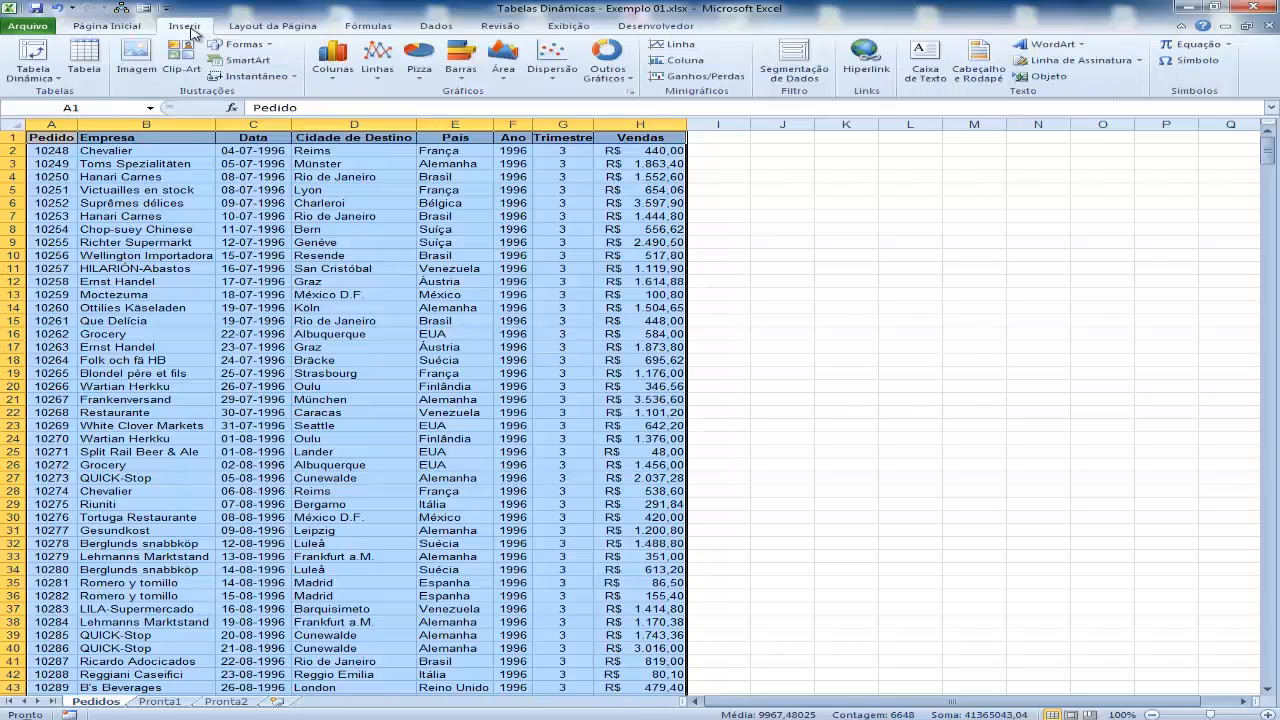
left_click(57, 79)
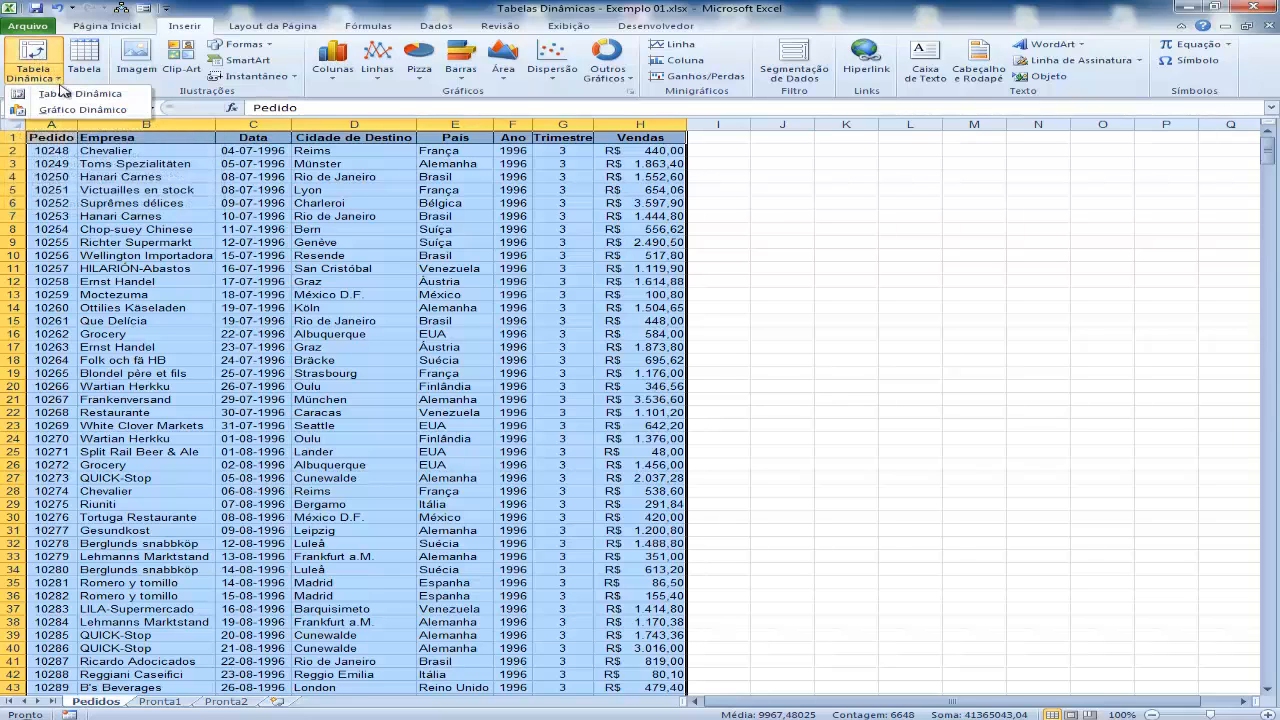
left_click(52, 93)
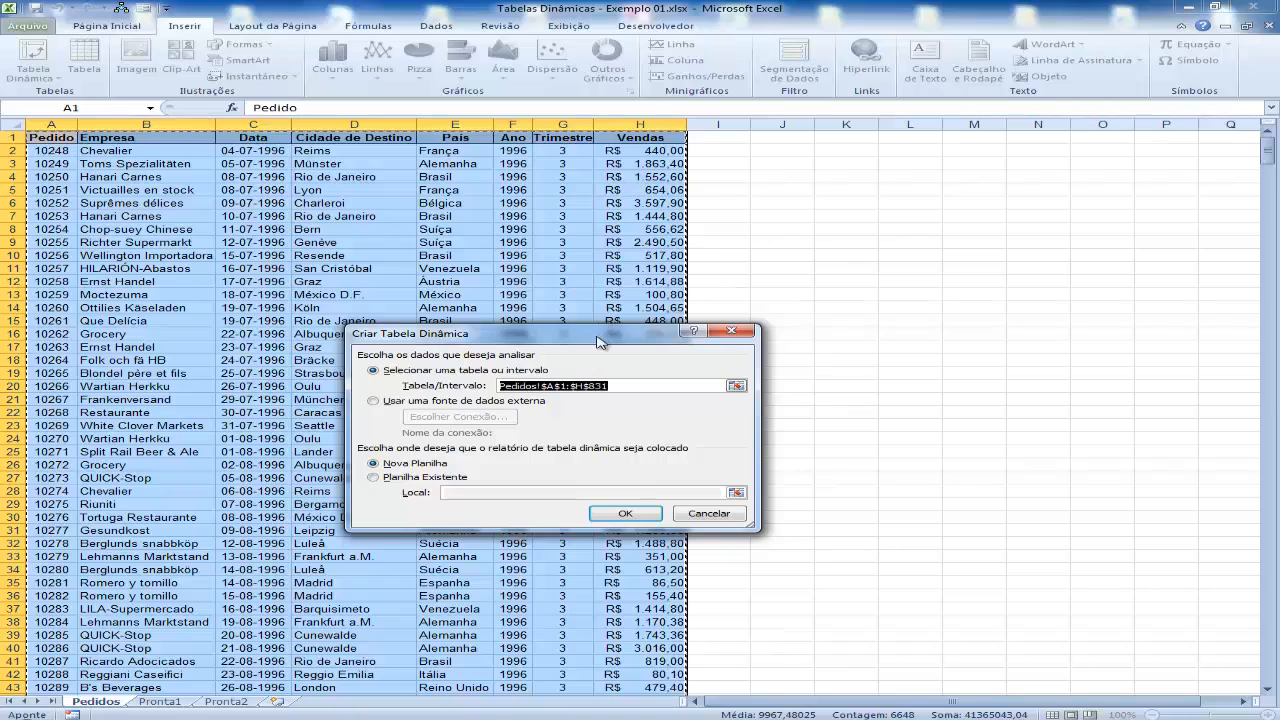
left_click_drag(766, 307, 701, 295)
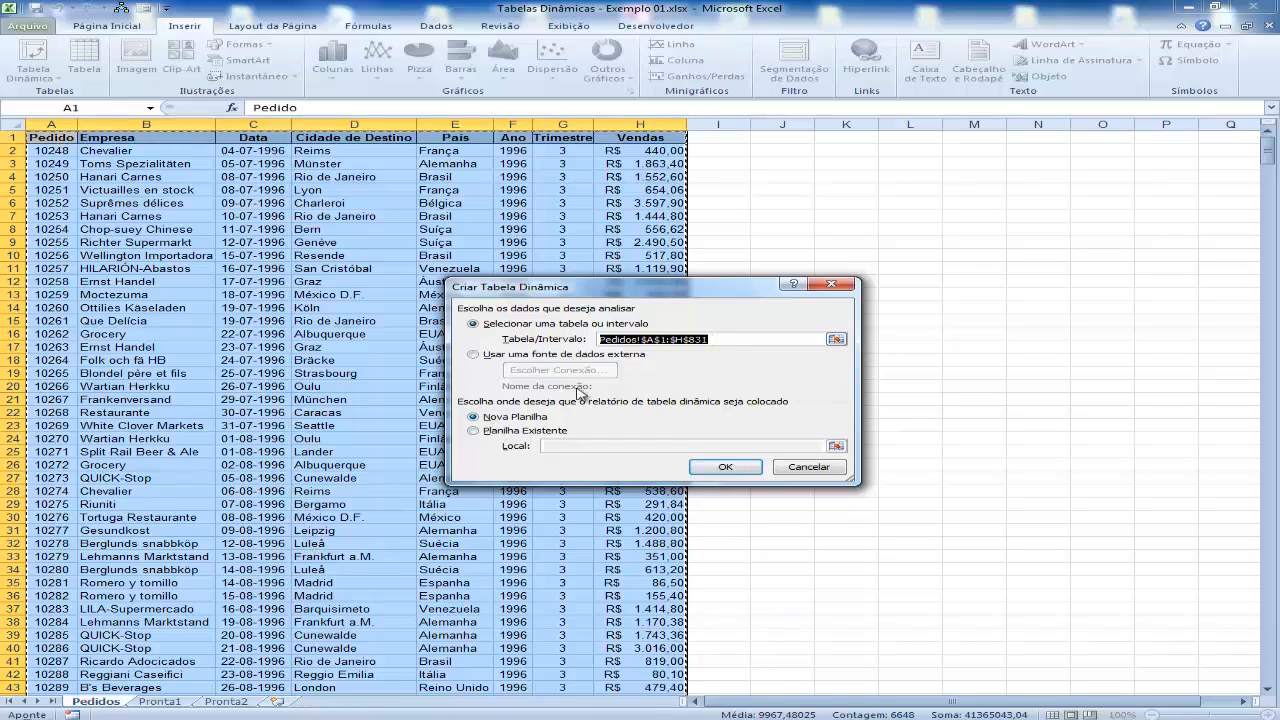
left_click(727, 468)
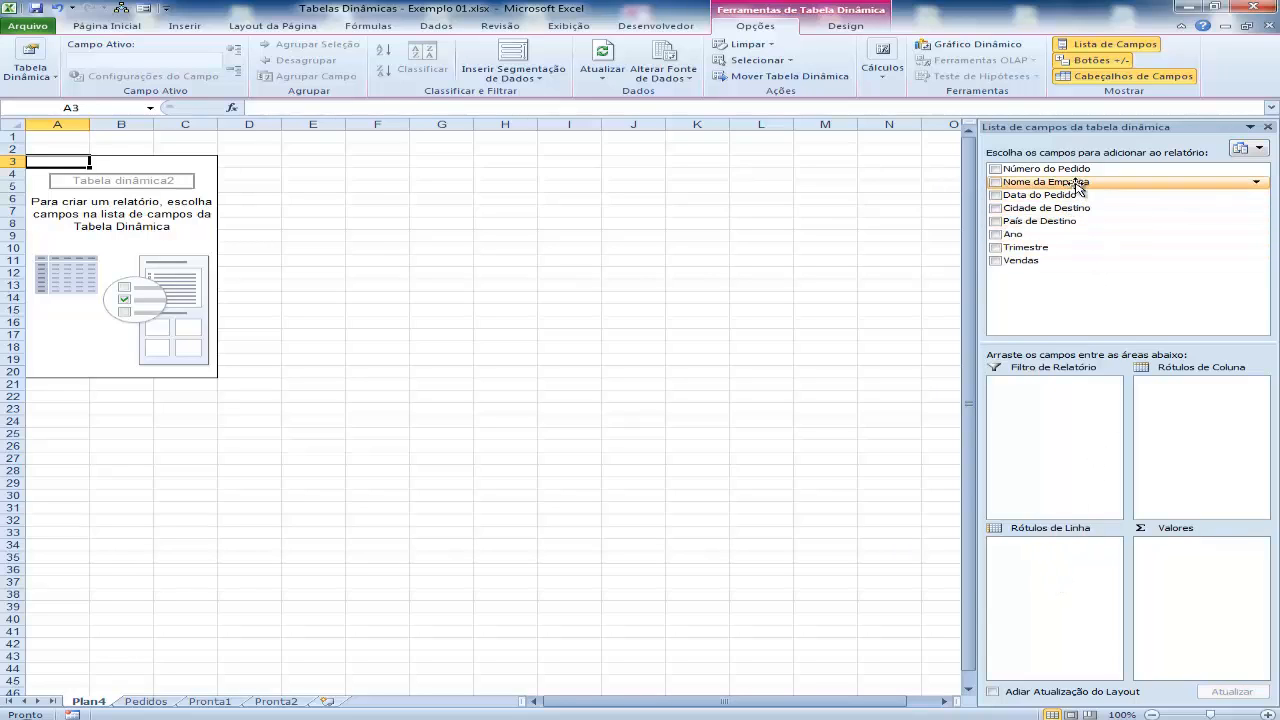
Step: Add the Nome da Empresa field to the pivot table's row labels and look through the company list
left_click_drag(1077, 186, 1055, 566)
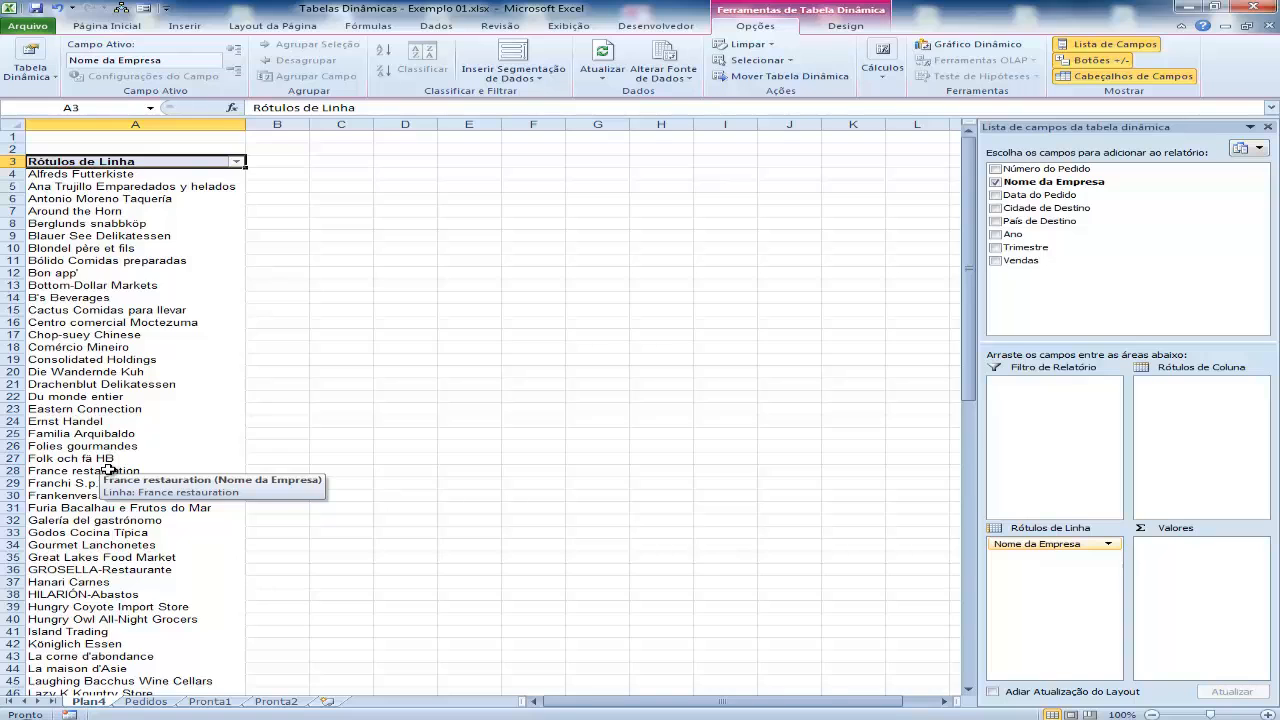
scroll(108, 470, "down", 19)
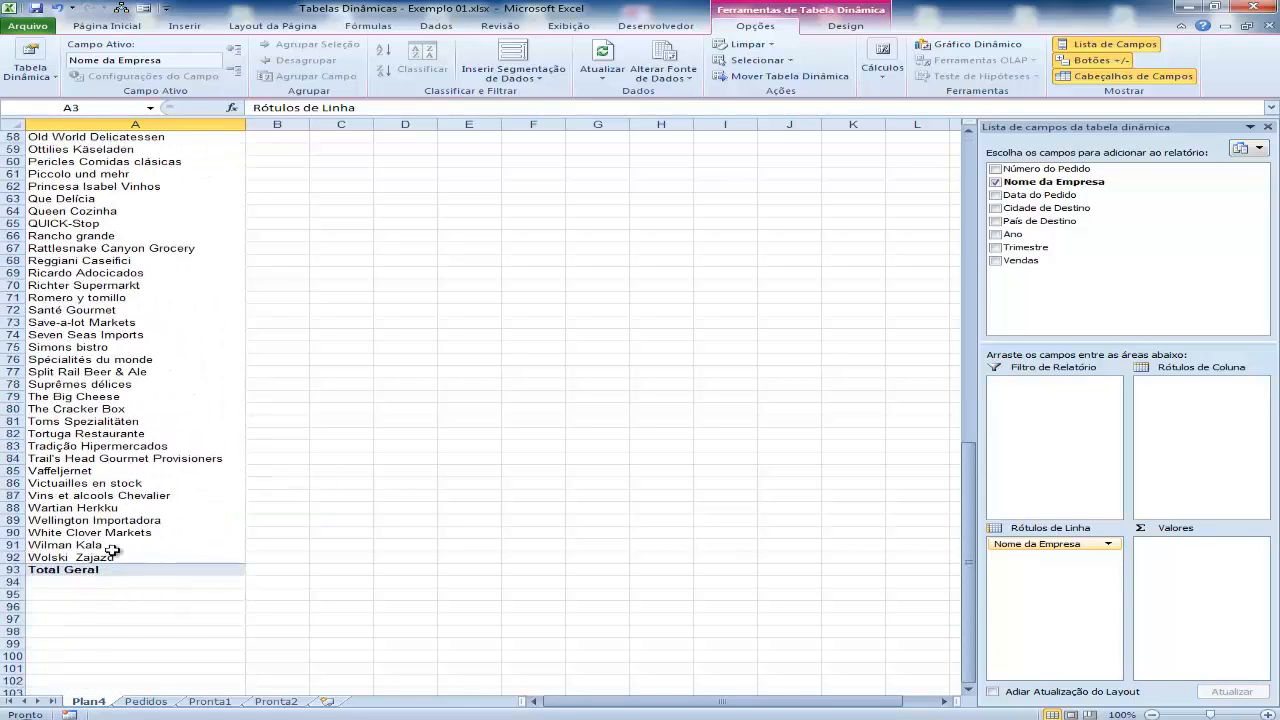
scroll(150, 537, "up", 7)
scroll(150, 537, "up", 12)
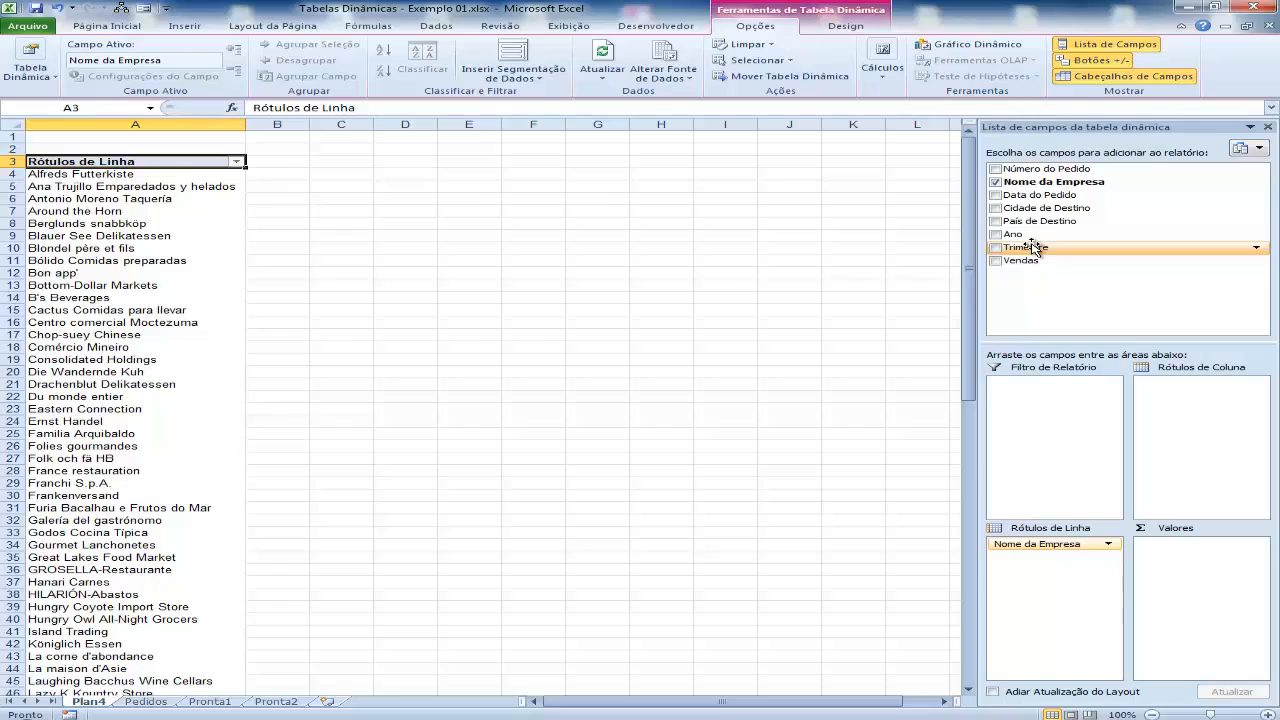
Step: Place Trimestre in the pivot table's column labels and Vendas in its values area as a sum
left_click_drag(1033, 248, 1170, 390)
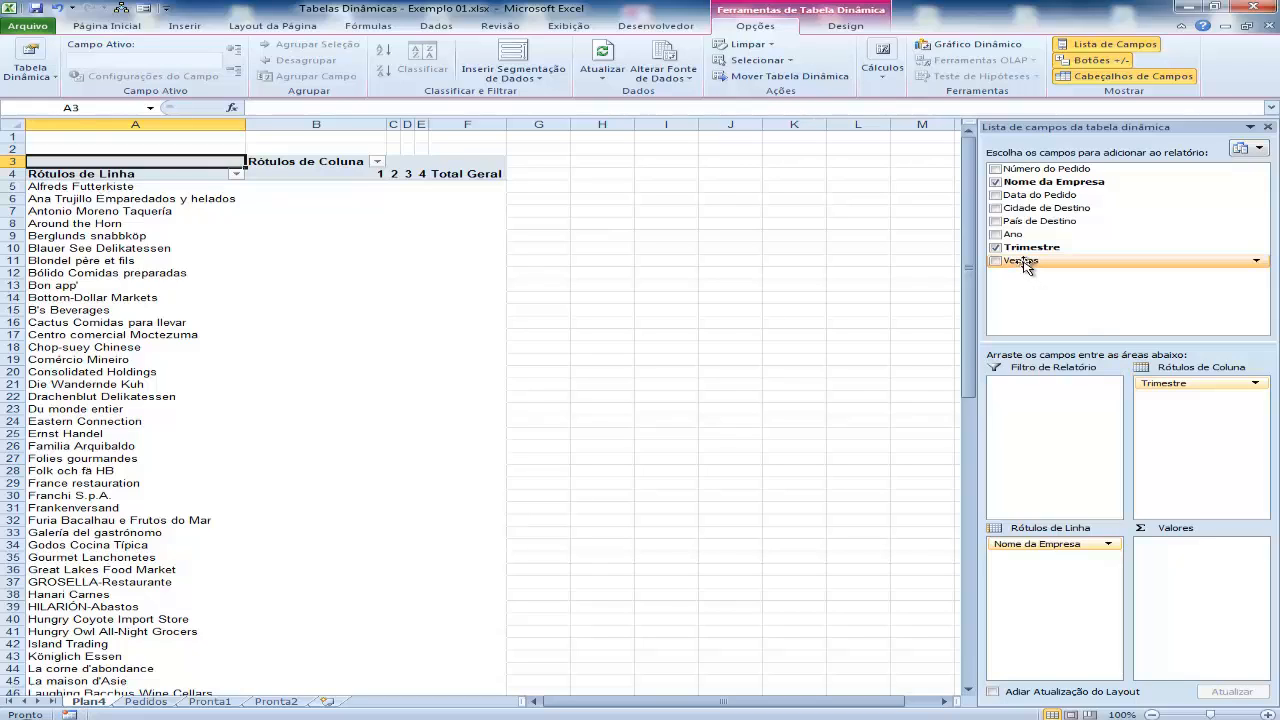
left_click_drag(1025, 265, 1176, 545)
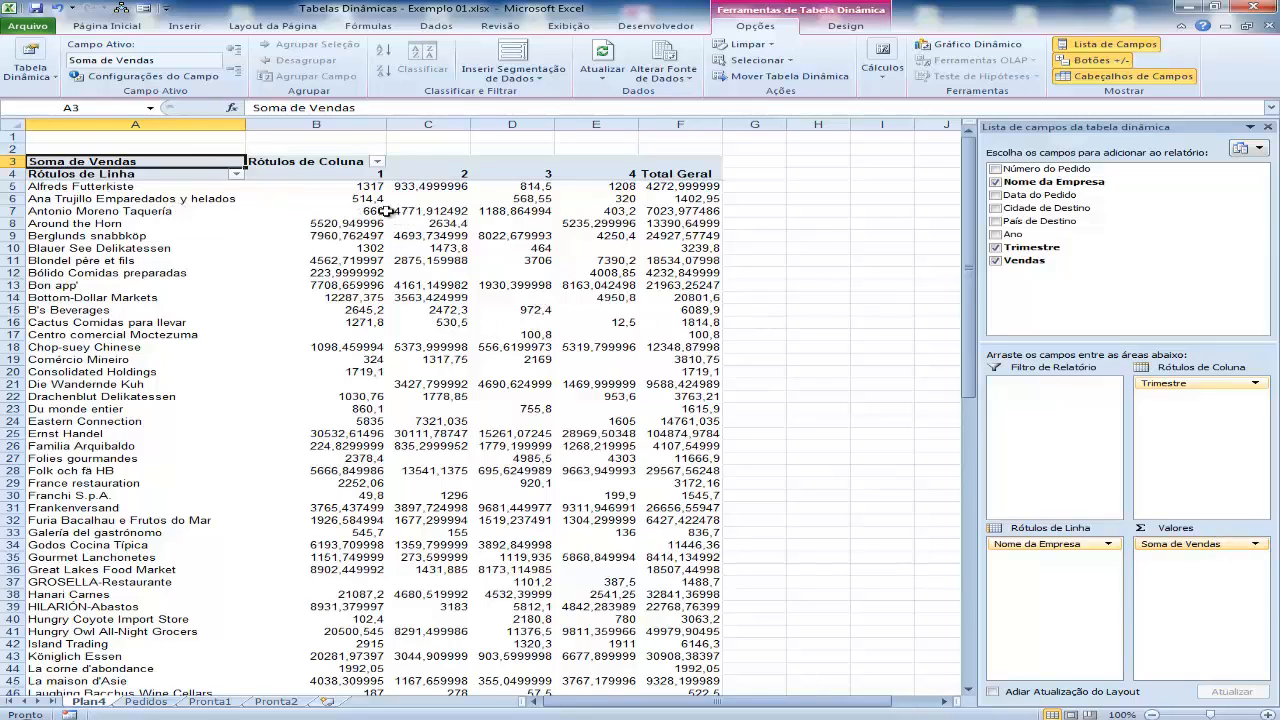
Step: Examine the pivot table's sales per company and quarter, including the Total Geral column and row
mouse_move(367, 188)
mouse_move(683, 187)
mouse_move(692, 397)
scroll(692, 397, "down", 20)
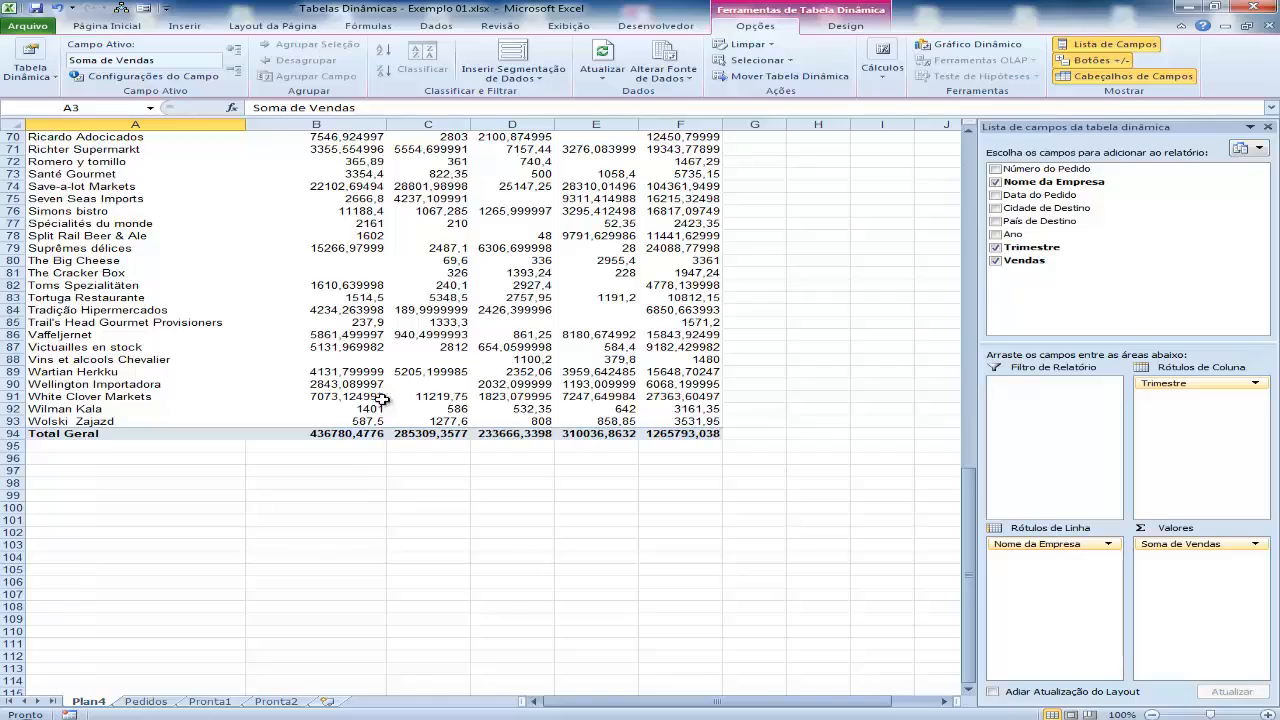
scroll(493, 362, "up", 16)
scroll(493, 362, "up", 7)
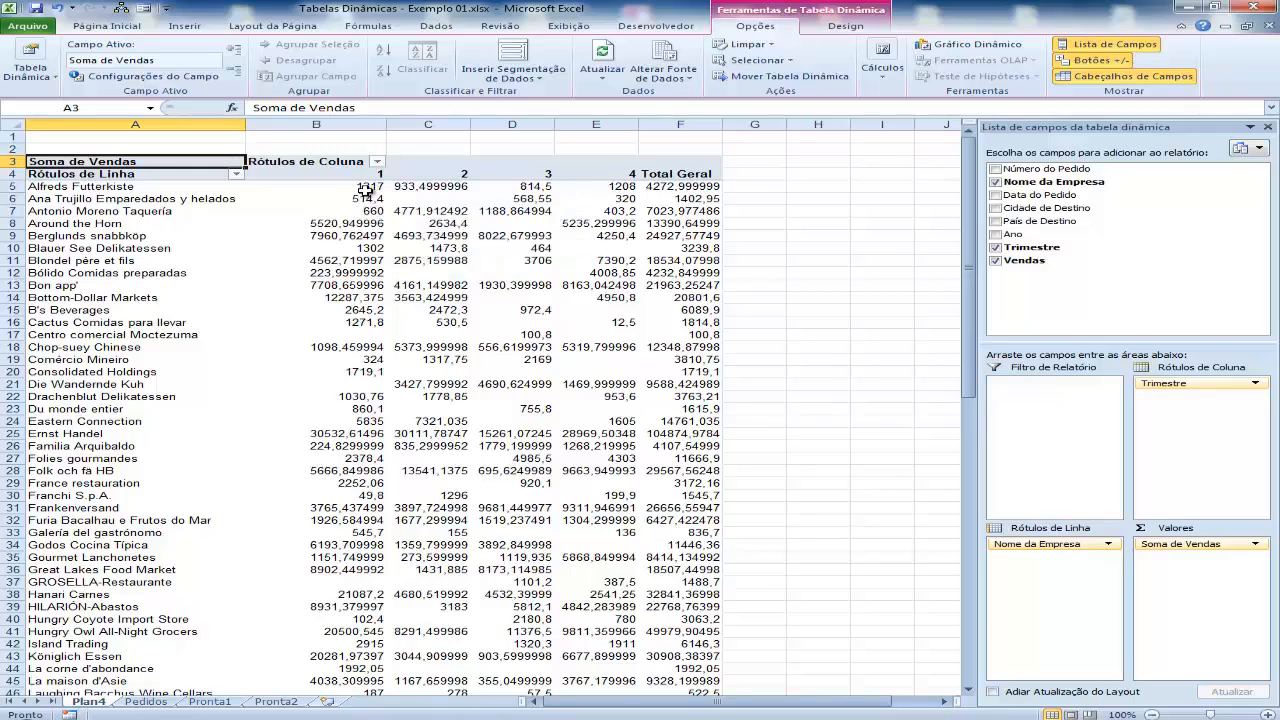
mouse_move(684, 333)
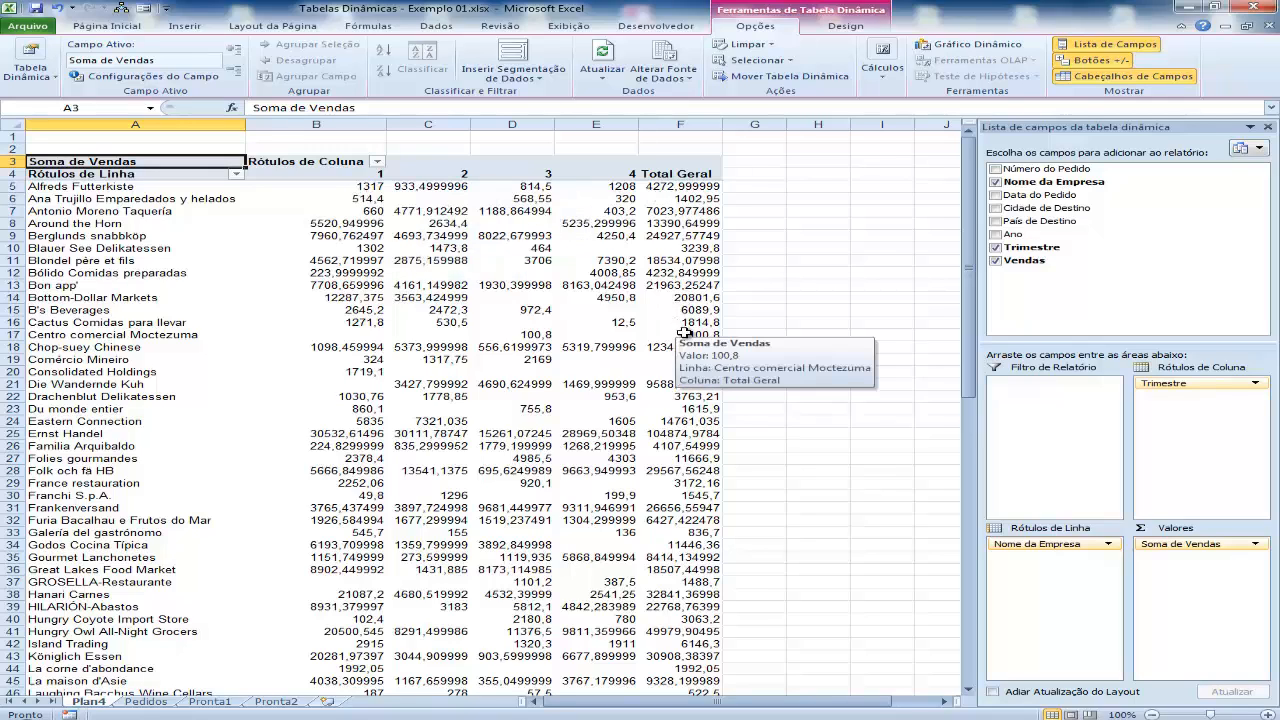
mouse_move(444, 268)
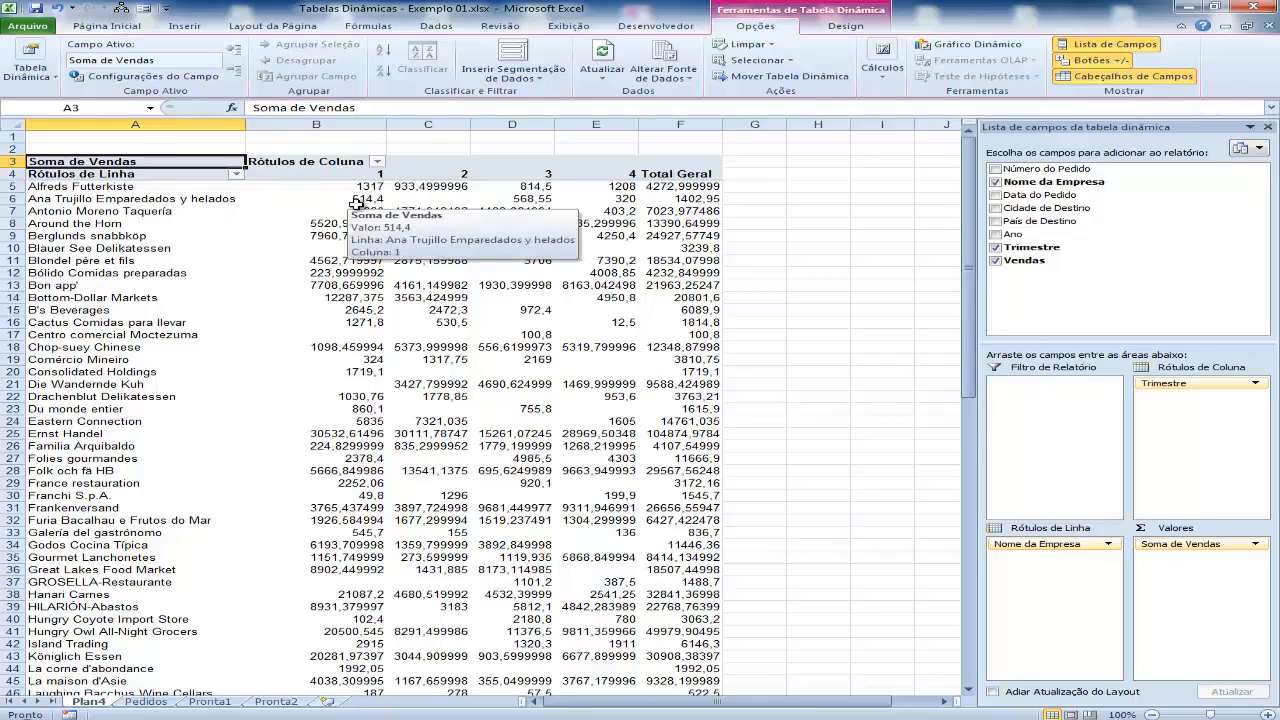
mouse_move(384, 246)
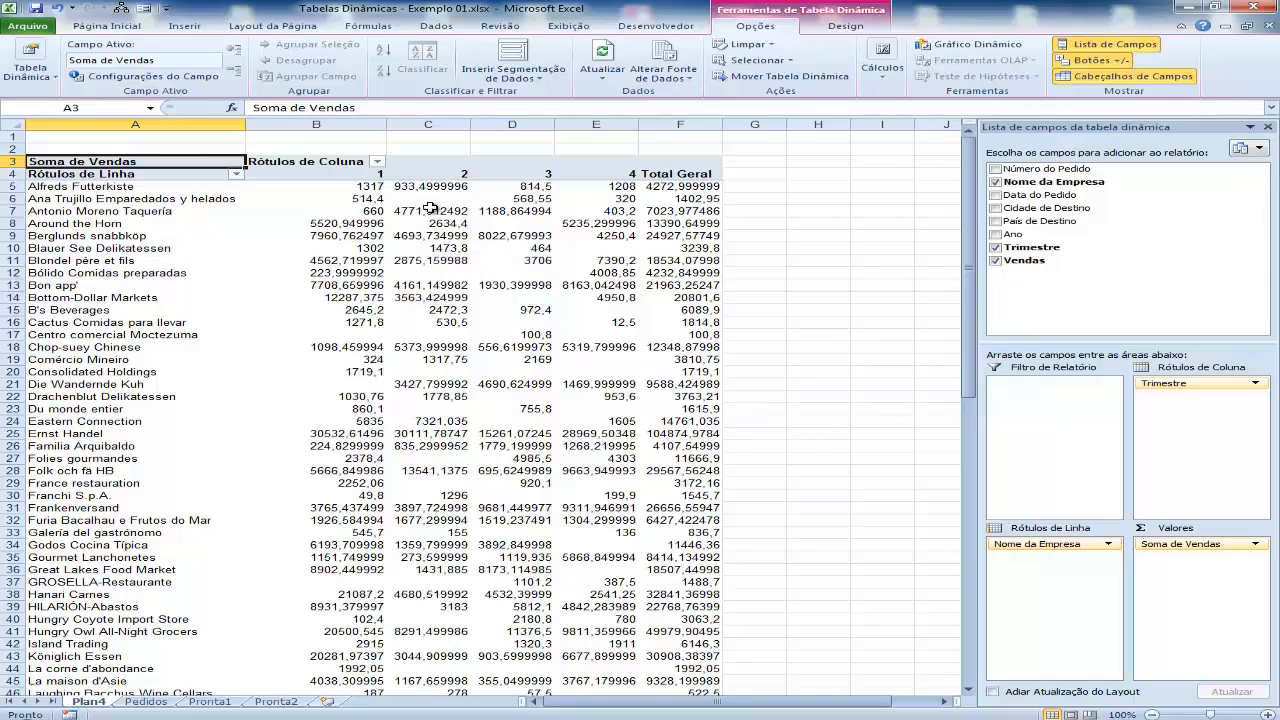
mouse_move(348, 227)
mouse_move(484, 330)
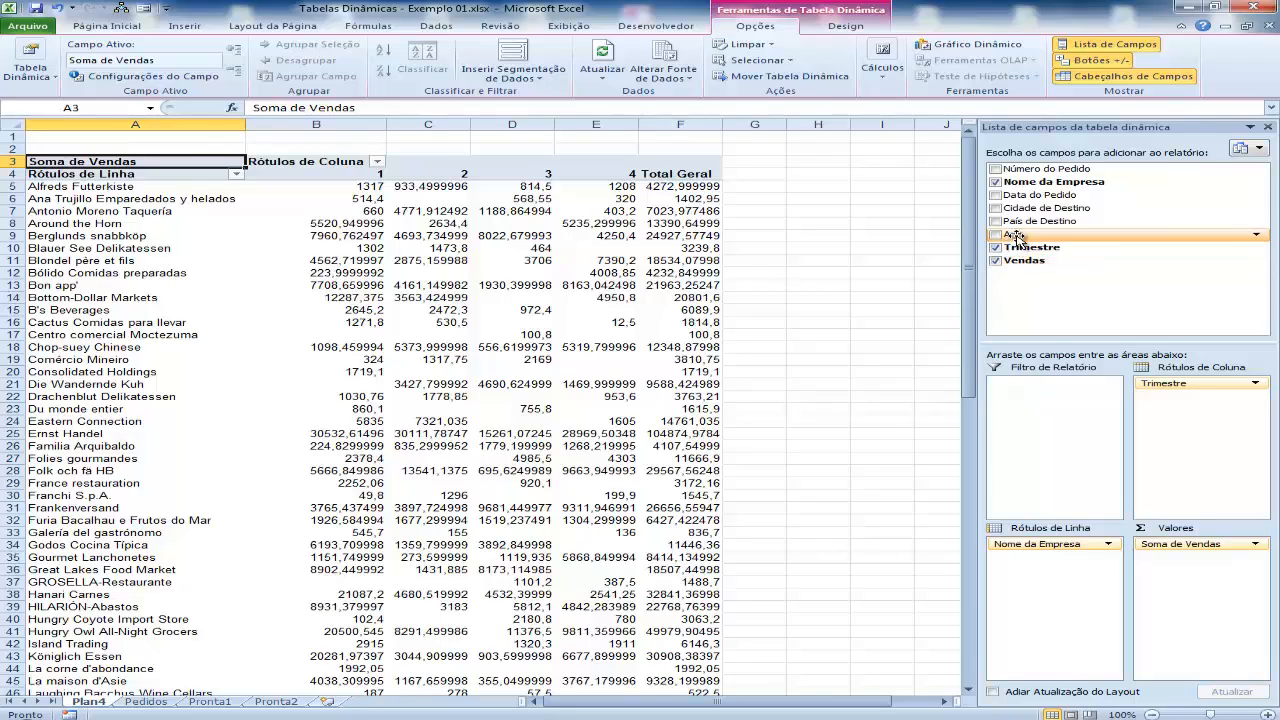
Step: Add Ano as the pivot table's report filter and restrict the report to 1997
left_click_drag(1017, 238, 1024, 392)
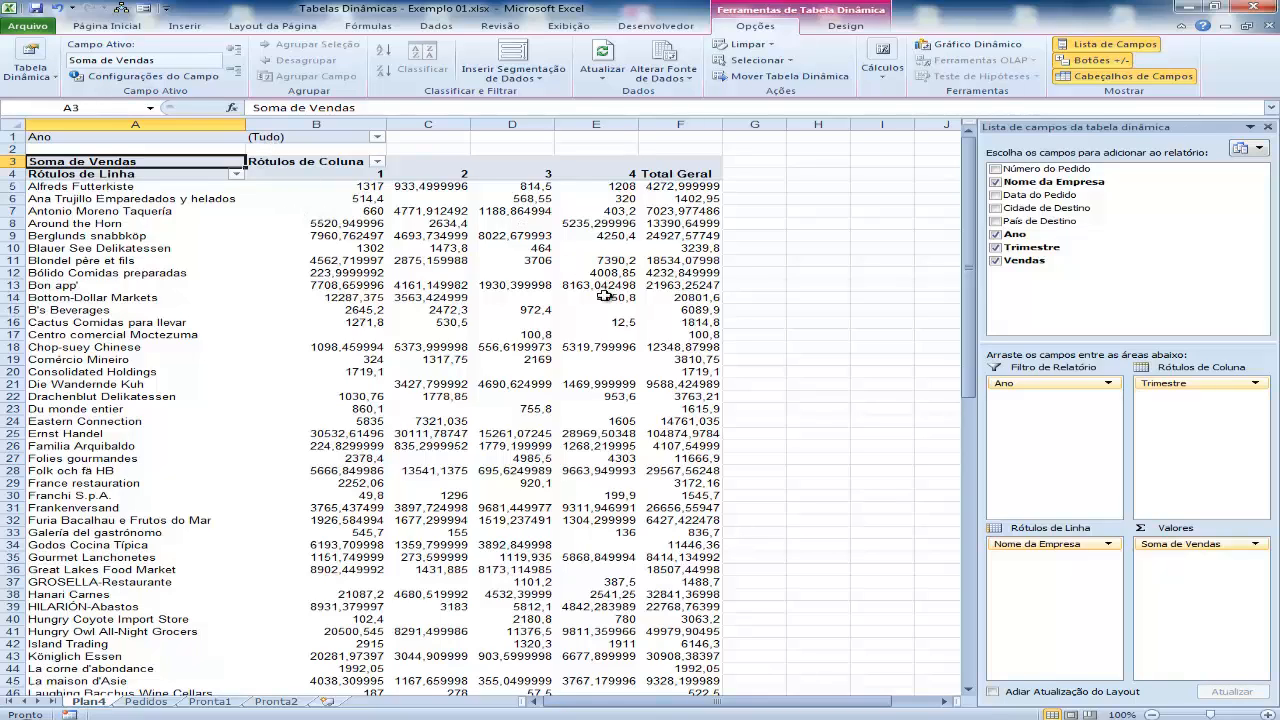
left_click(378, 138)
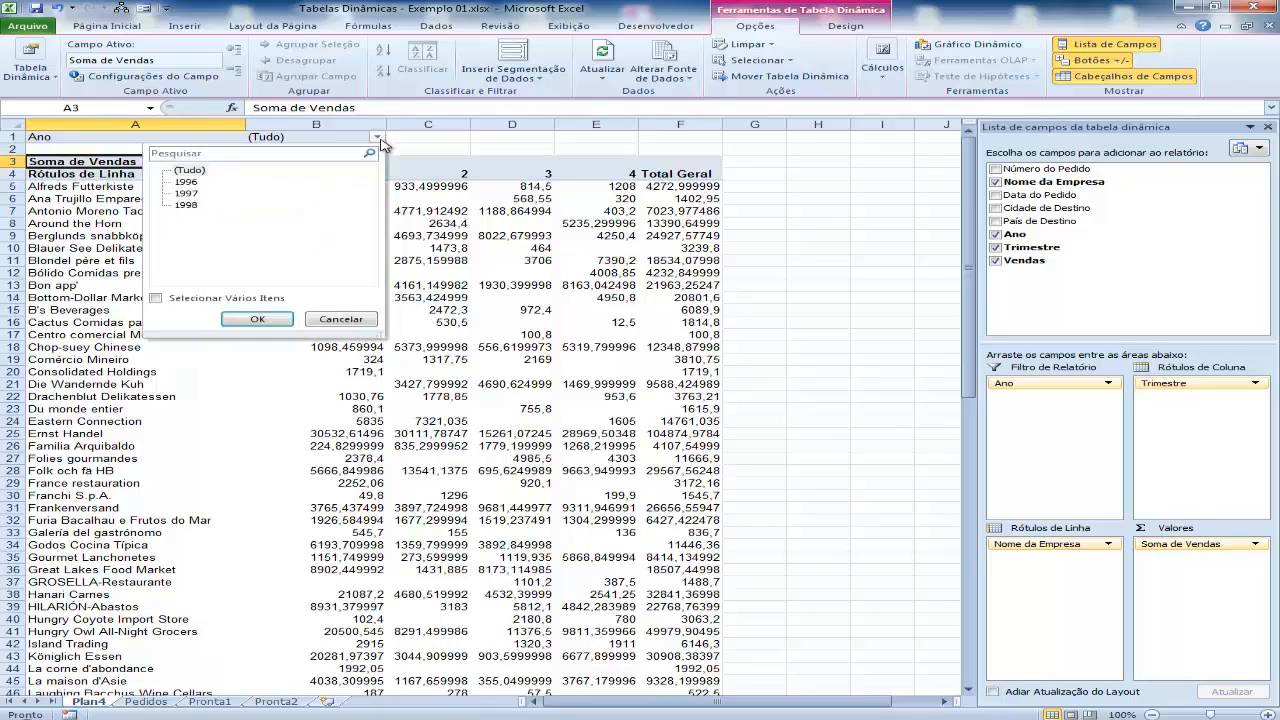
left_click(186, 195)
left_click(257, 321)
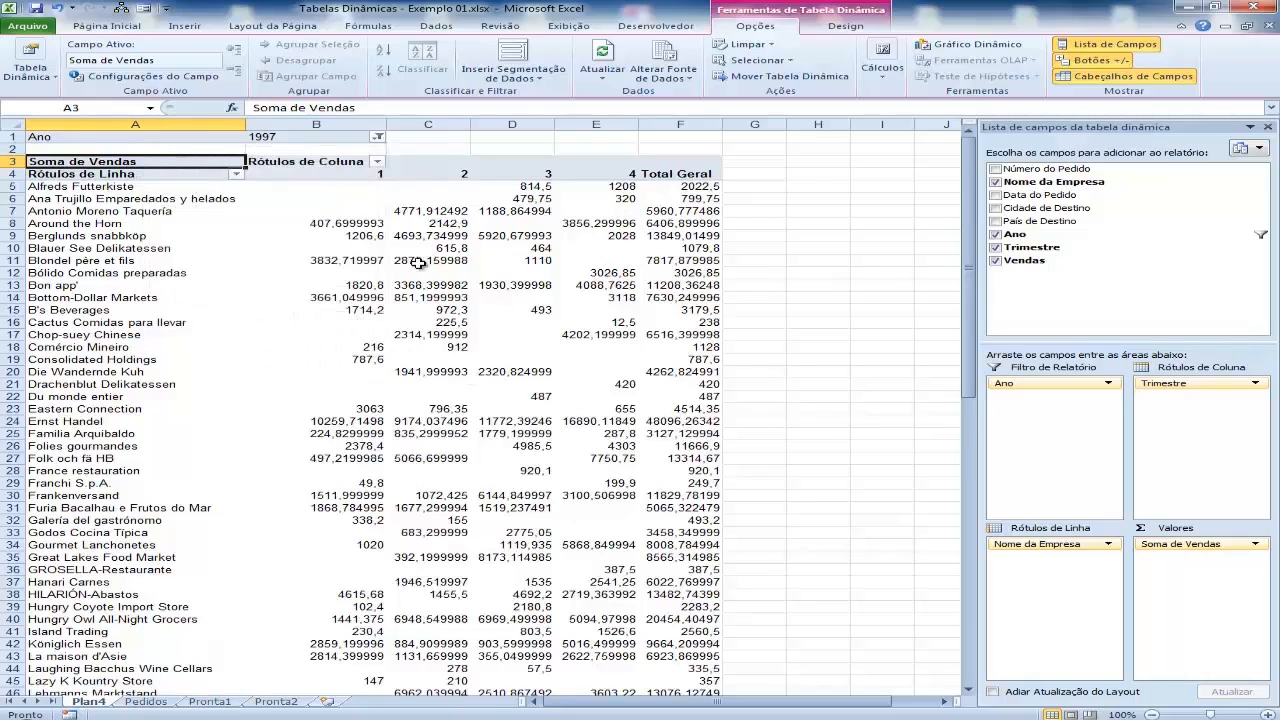
mouse_move(402, 310)
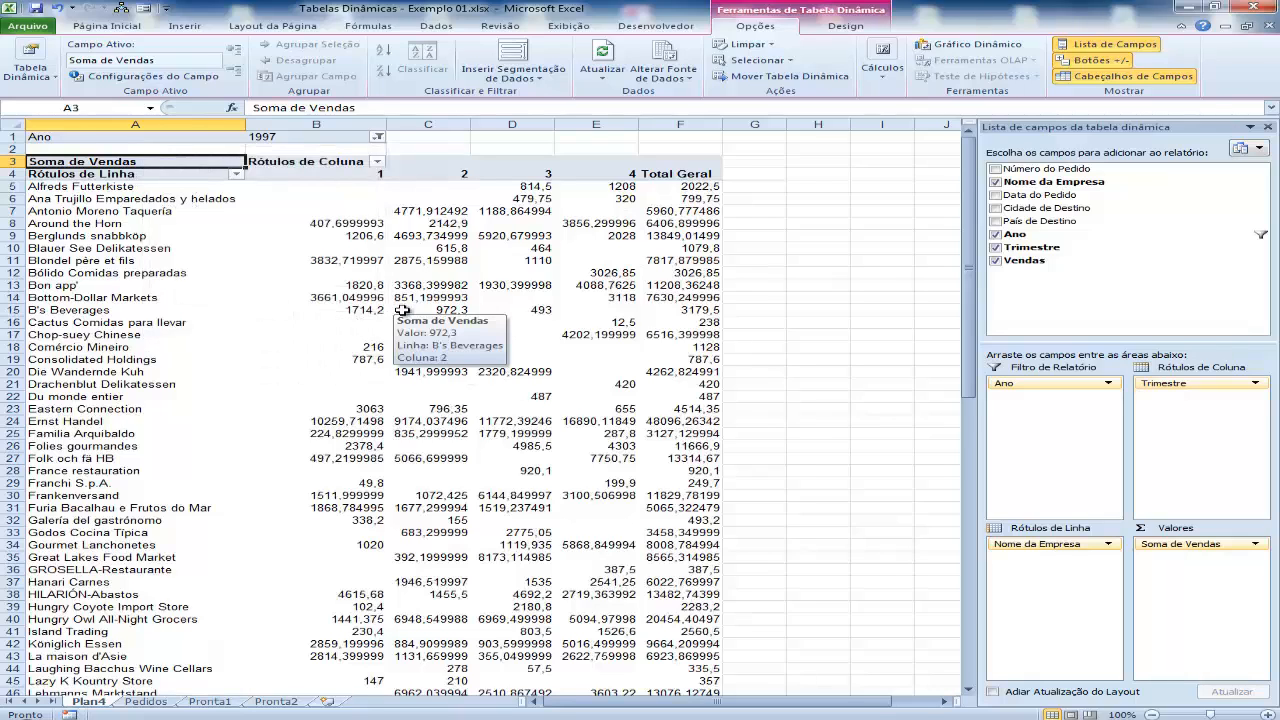
mouse_move(362, 190)
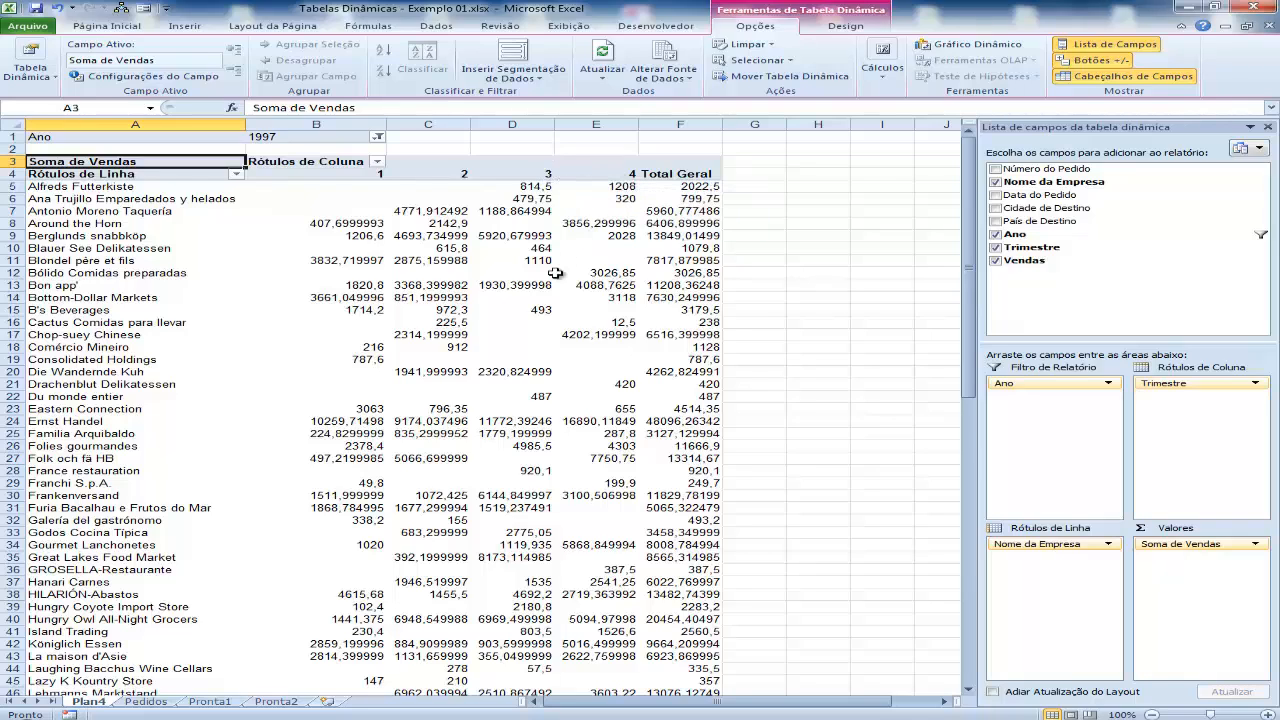
Step: Restrict the pivot table's Ano filter to 1996 and look through the company sales for that year
mouse_move(555, 273)
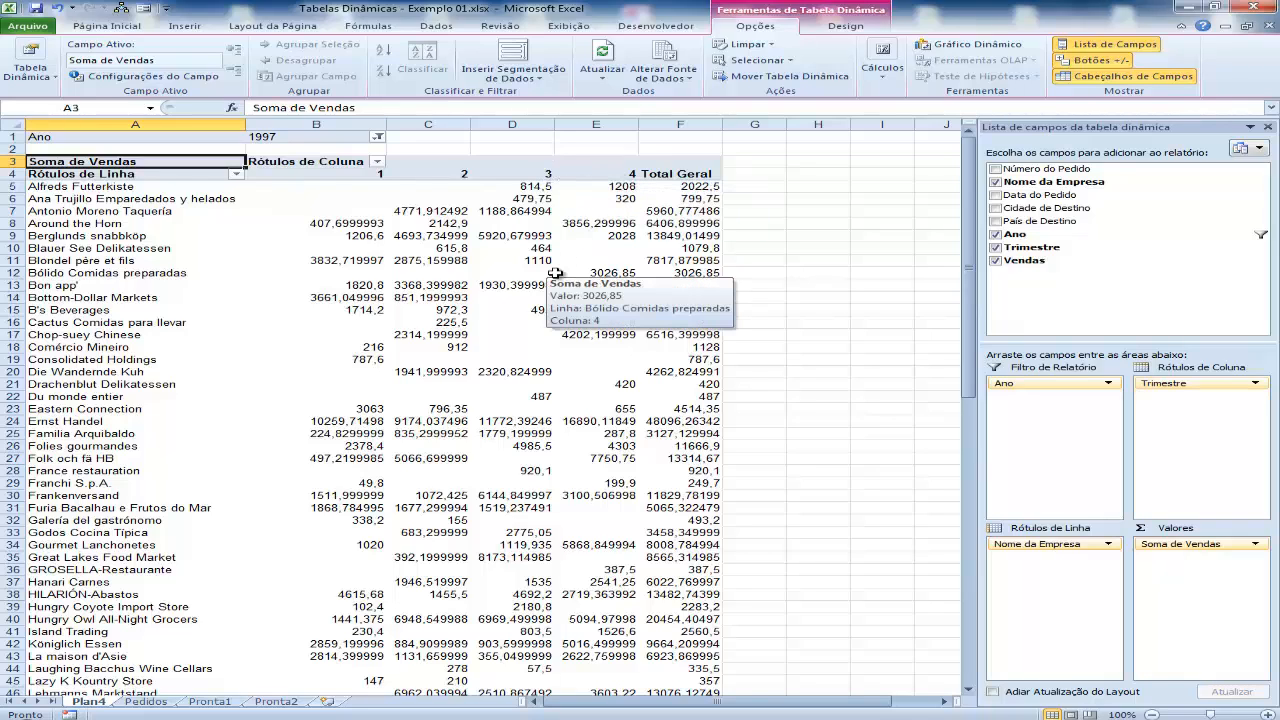
left_click(378, 138)
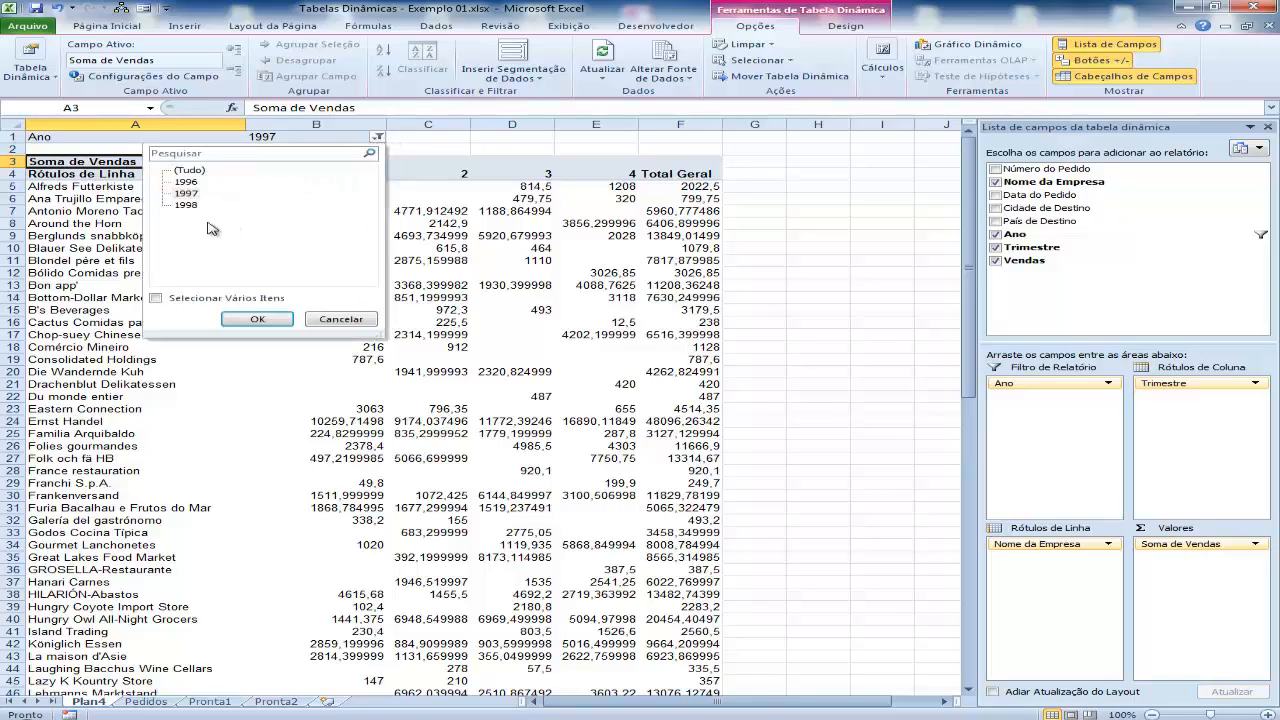
left_click(190, 183)
left_click(261, 319)
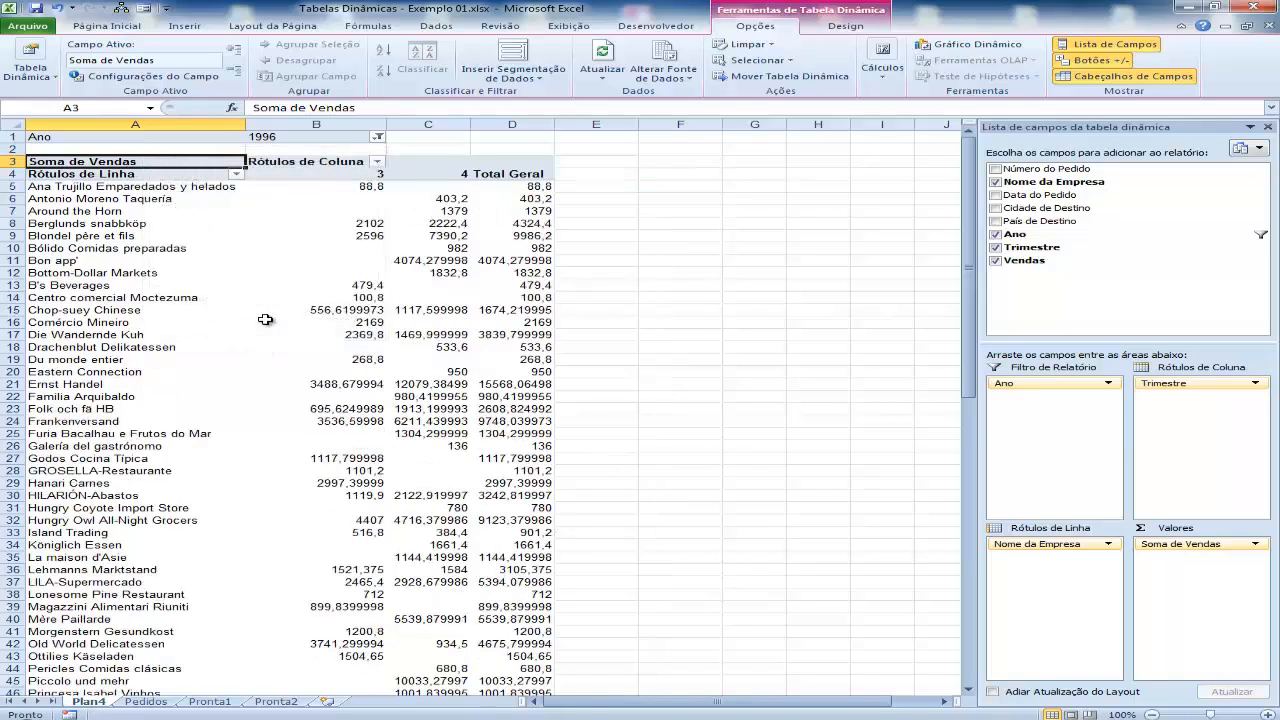
mouse_move(388, 409)
scroll(420, 380, "down", 10)
scroll(432, 358, "up", 9)
scroll(432, 358, "up", 1)
Step: Switch the pivot table's Ano filter to 1997 and after that to 1998
left_click(378, 137)
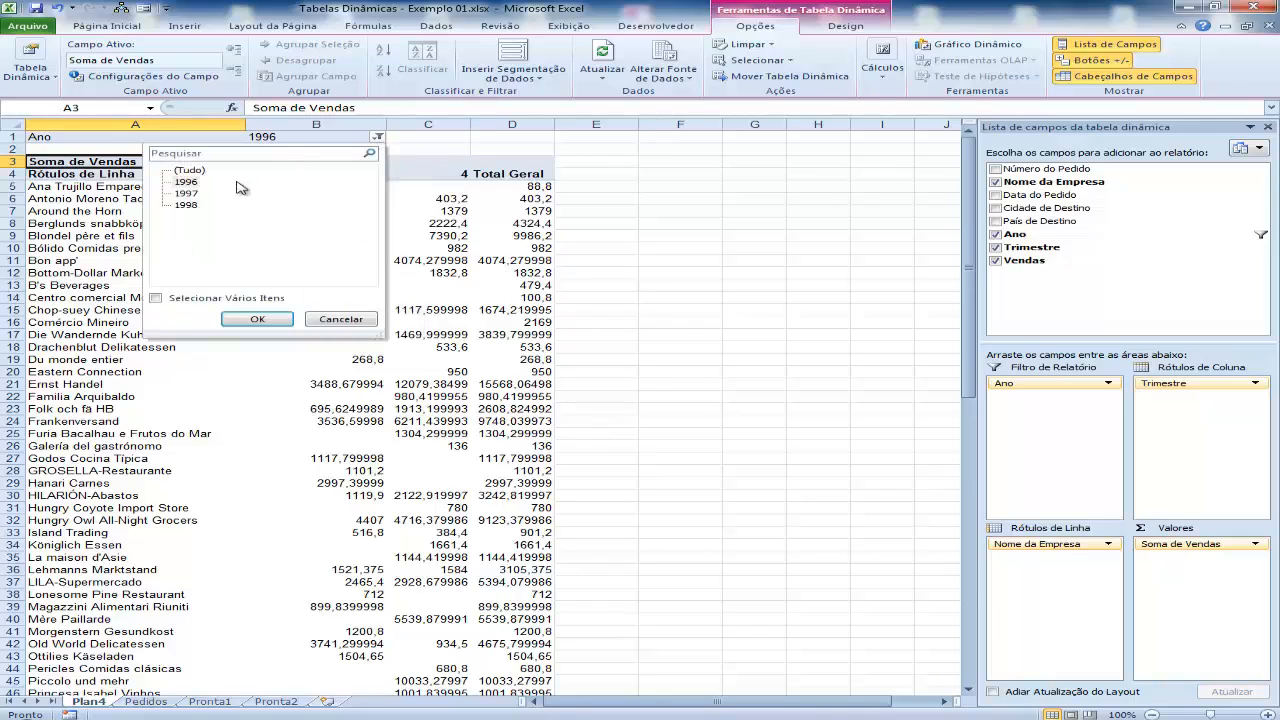
left_click(187, 193)
left_click(258, 319)
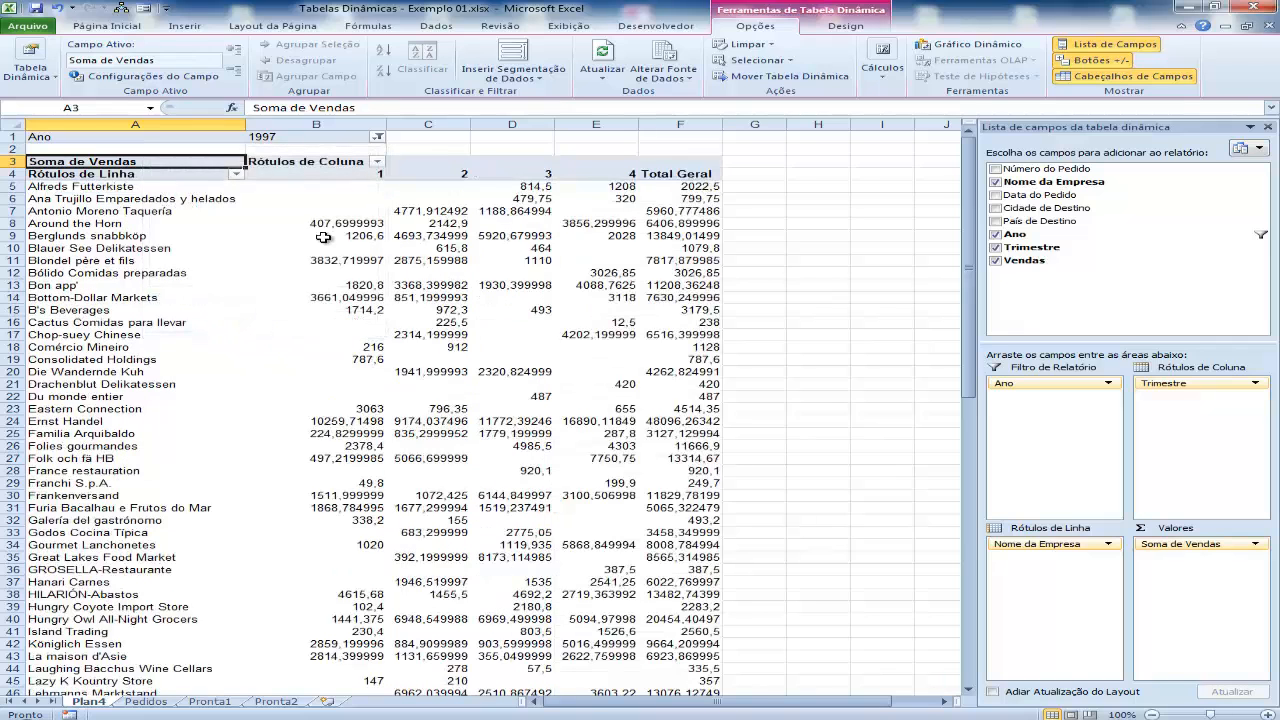
left_click(379, 138)
left_click(187, 205)
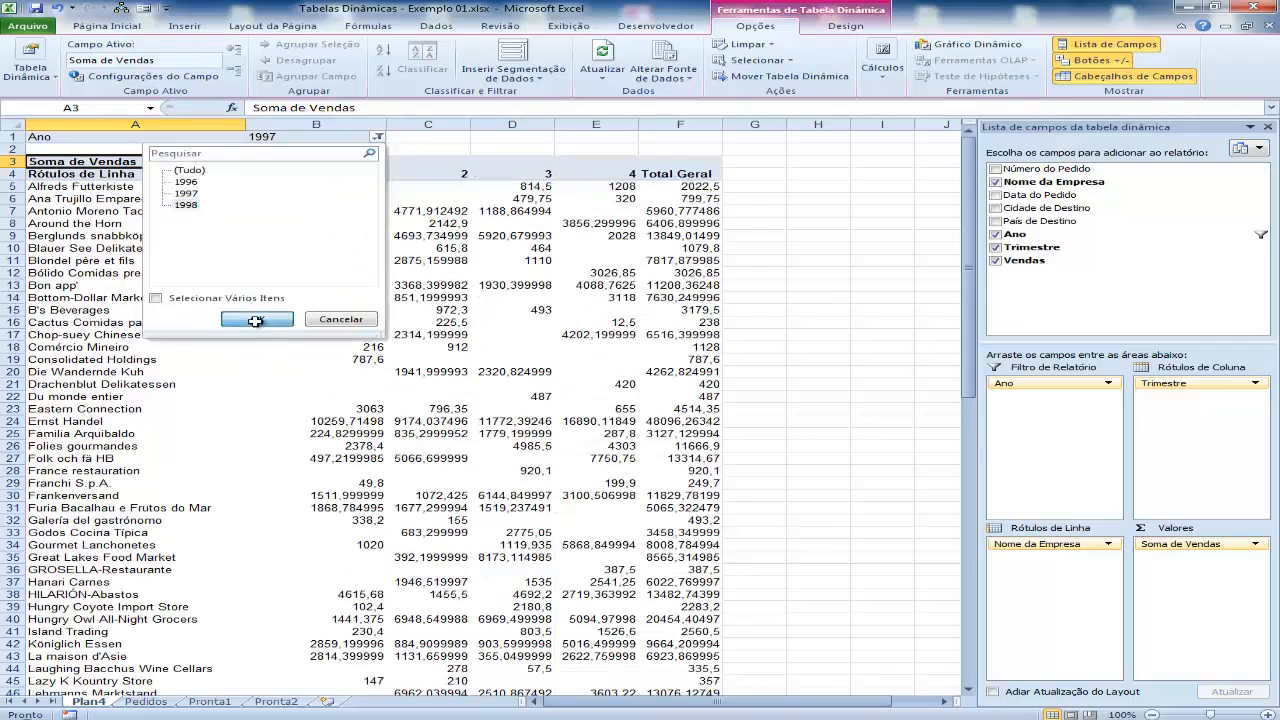
left_click(258, 319)
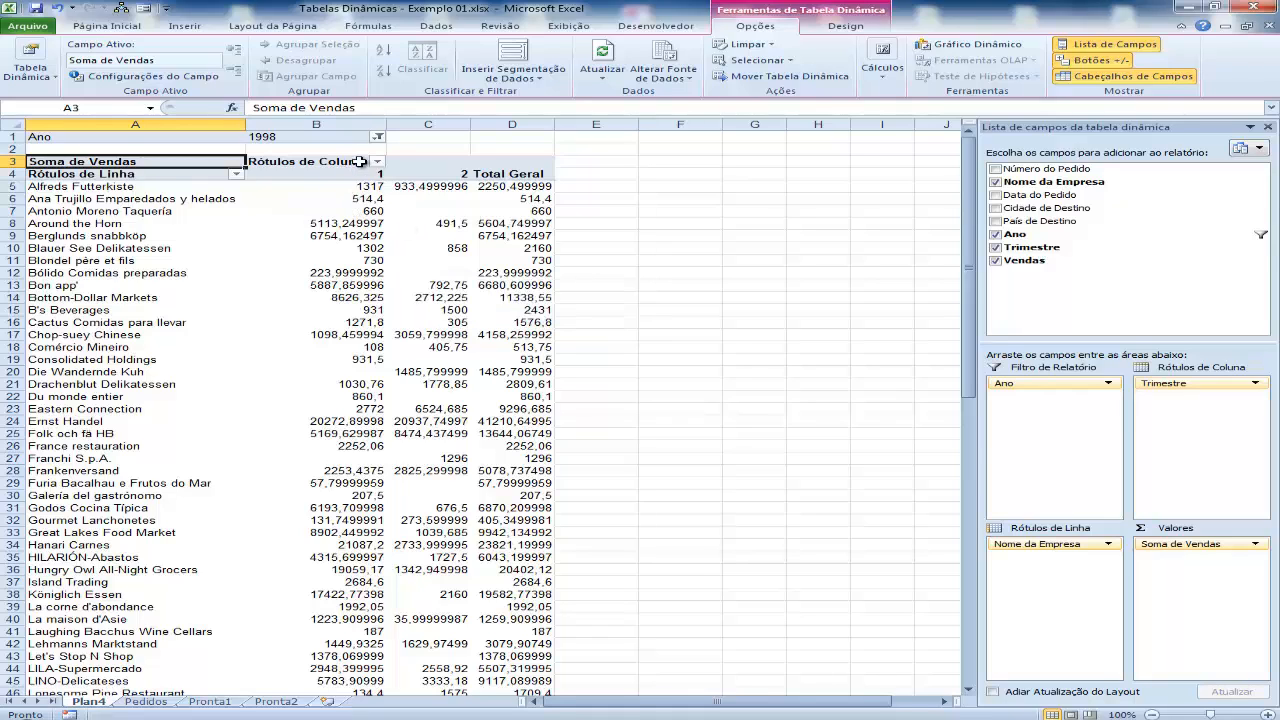
Step: Reset the Ano filter to (Tudo) and remove the Ano field from the pivot table's report filter
left_click(378, 137)
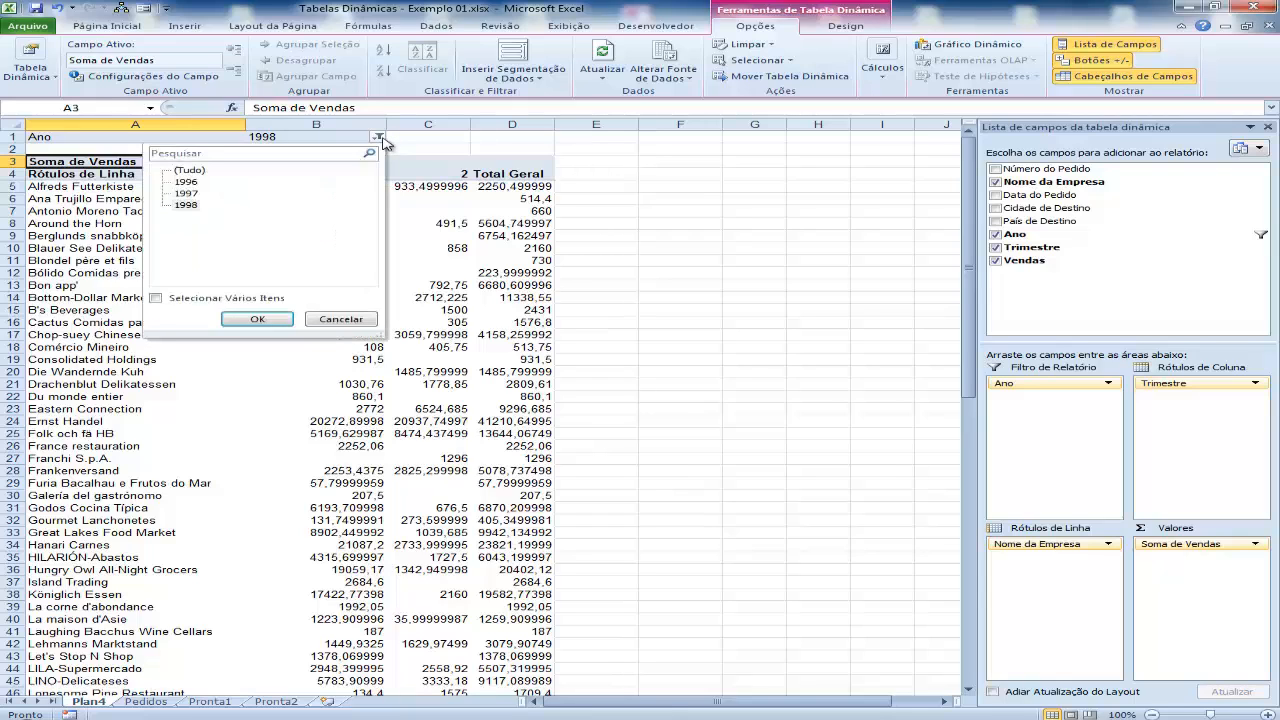
left_click(190, 172)
left_click(257, 318)
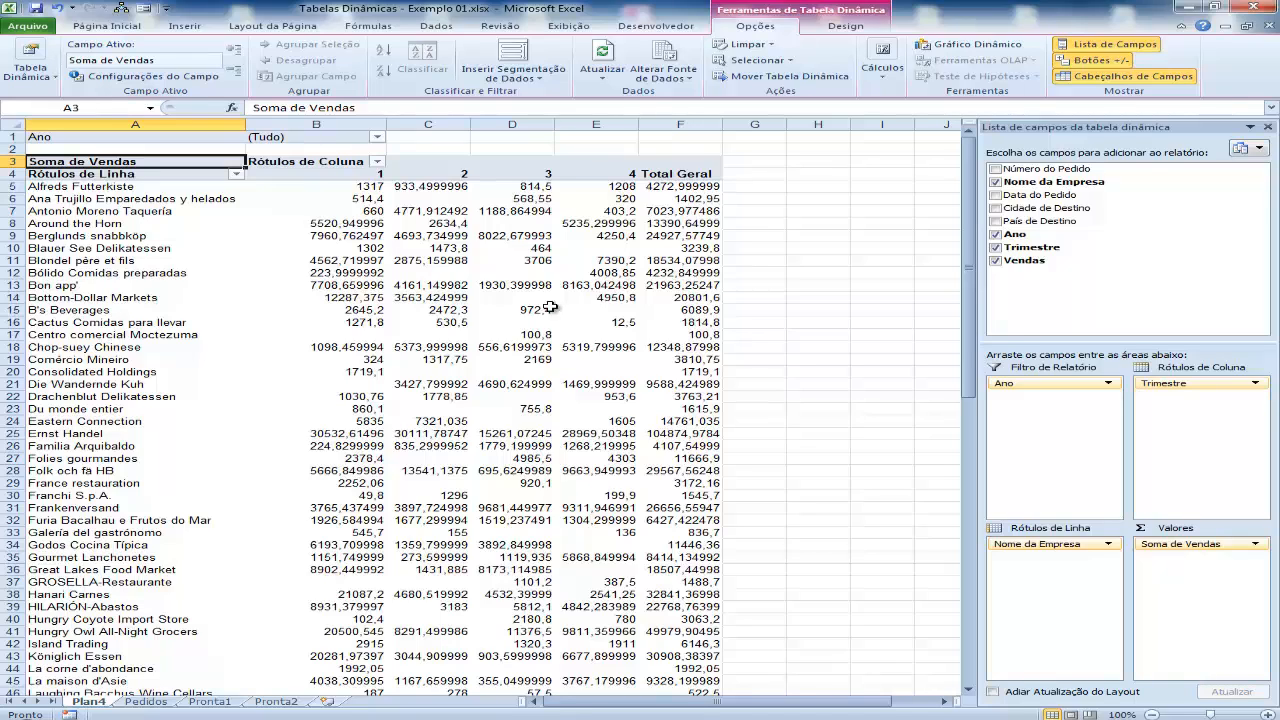
left_click(1043, 385)
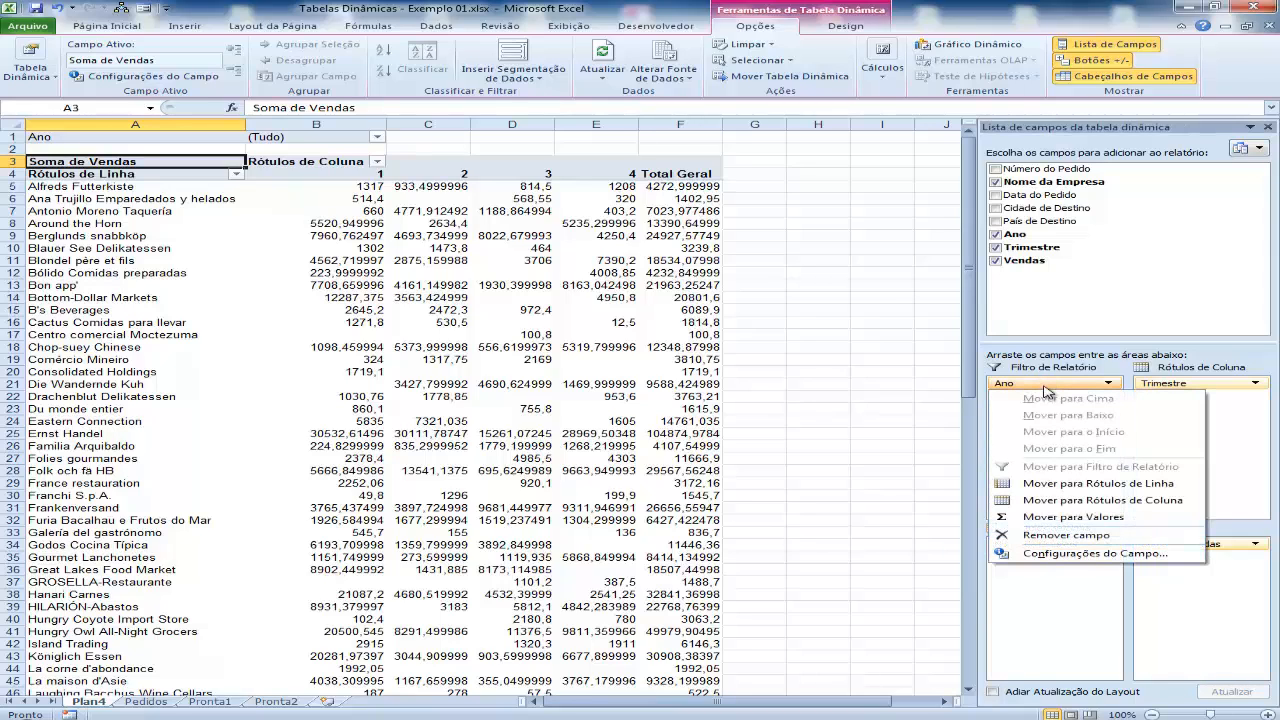
left_click(1067, 385)
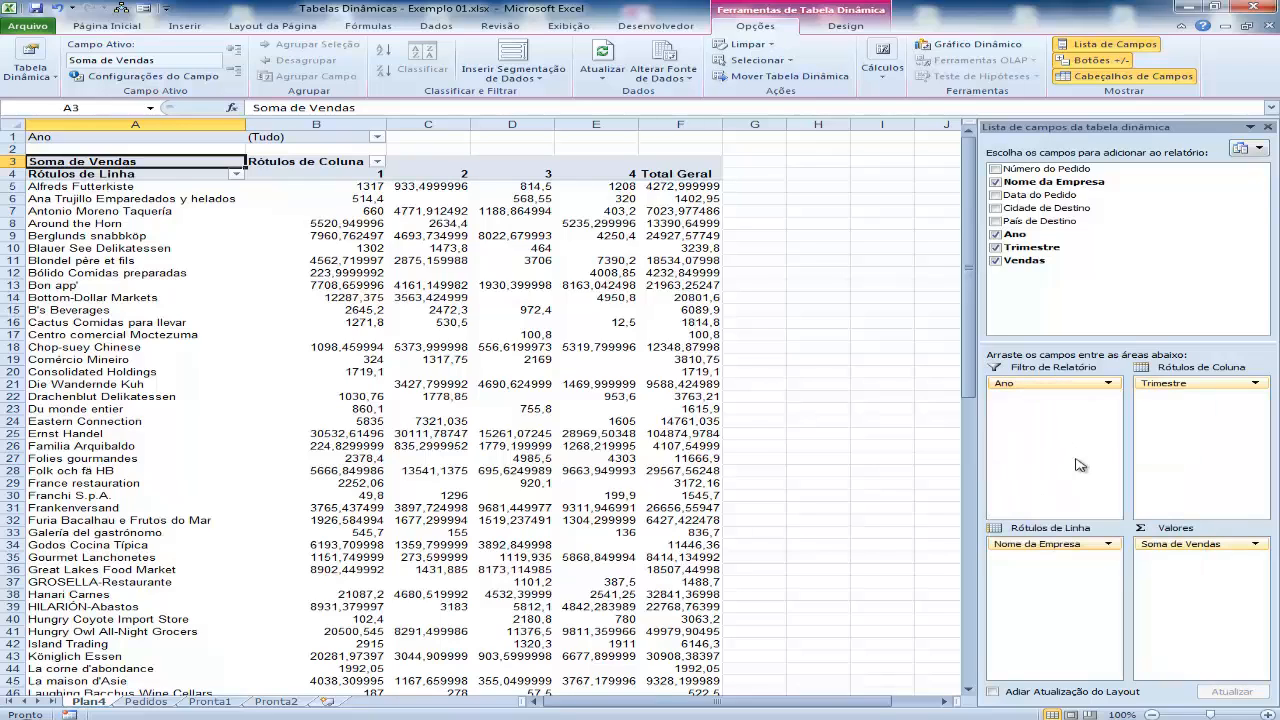
left_click(1108, 385)
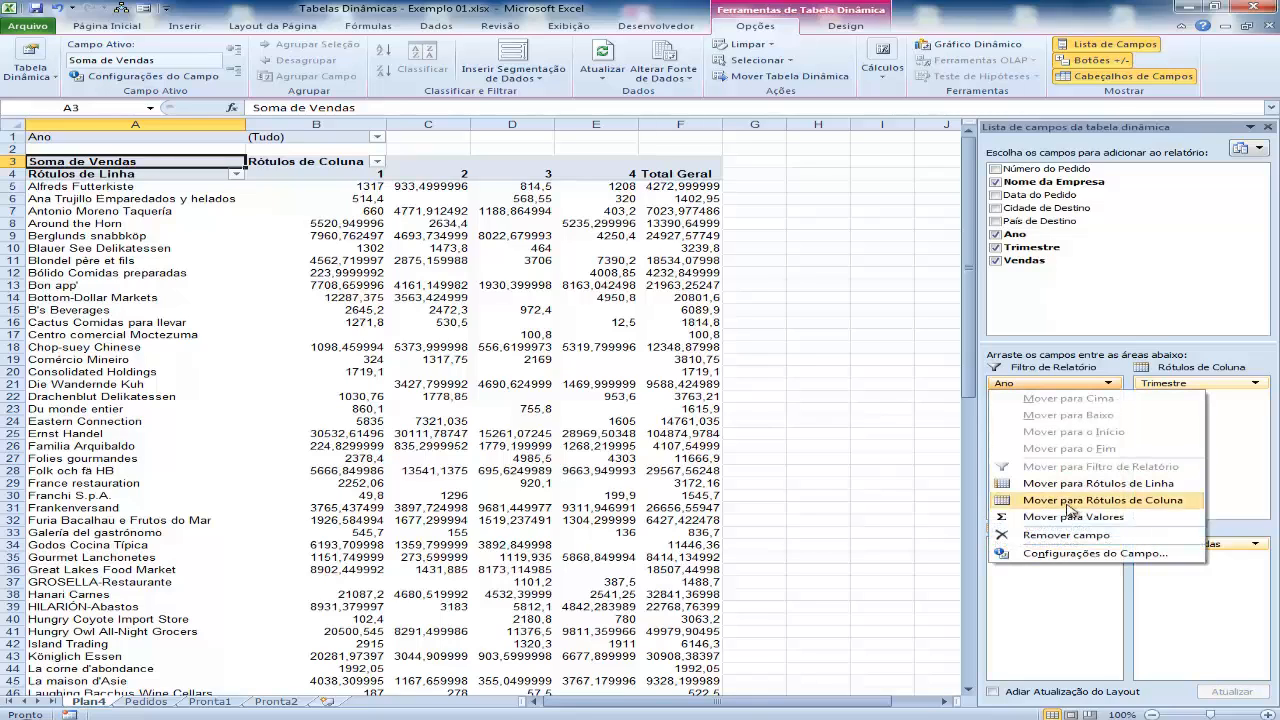
left_click(1043, 537)
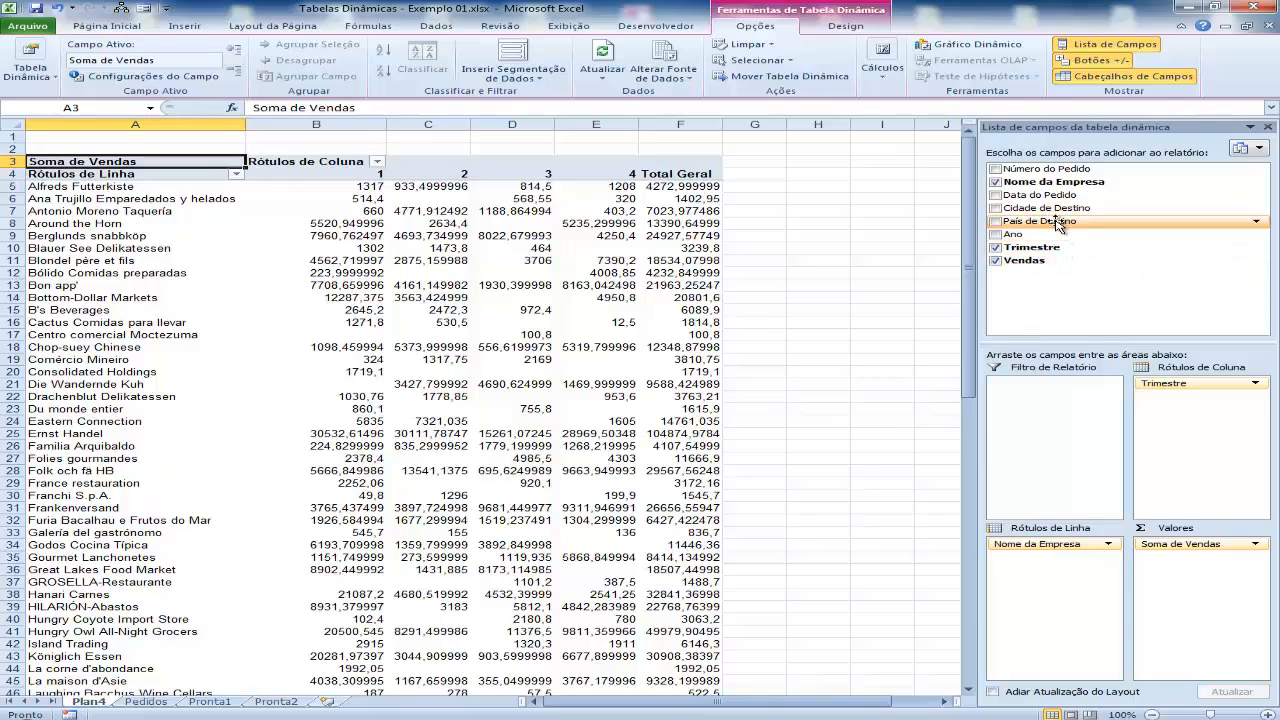
Step: Add País de Destino and Cidade de Destino as report filters and restrict the country to Brasil
left_click_drag(1058, 224, 1048, 395)
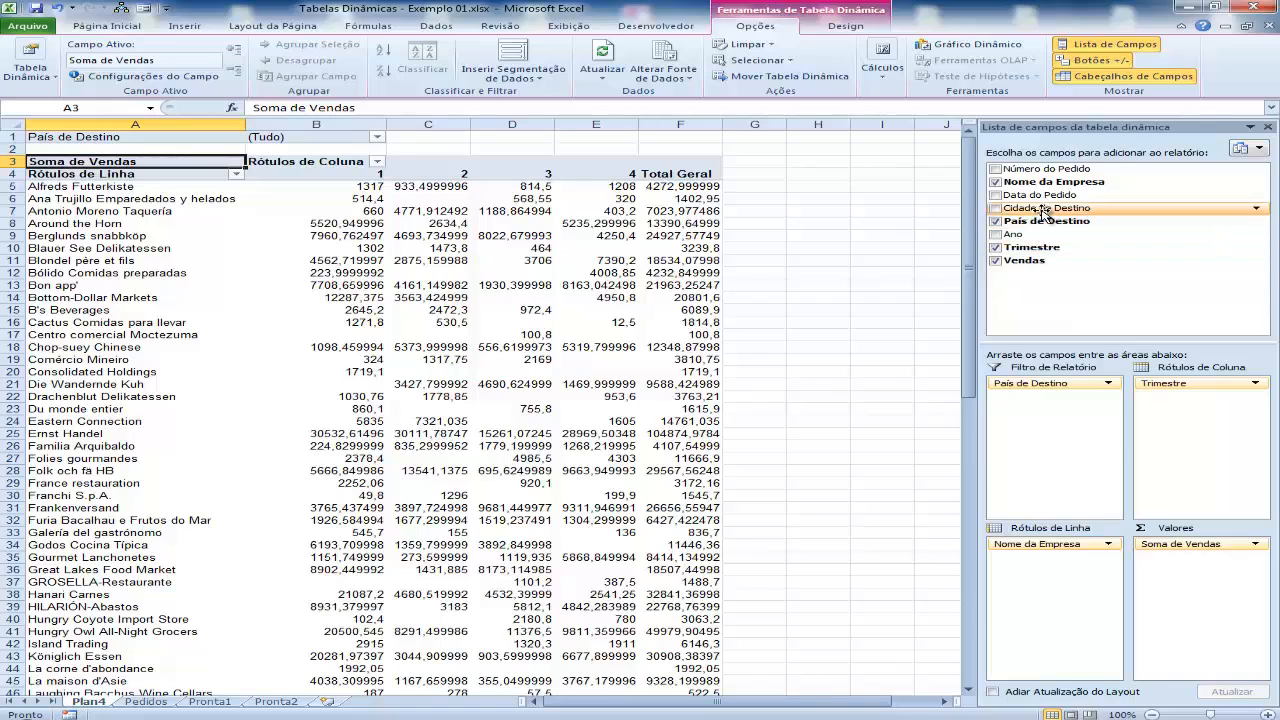
left_click_drag(1046, 212, 1048, 400)
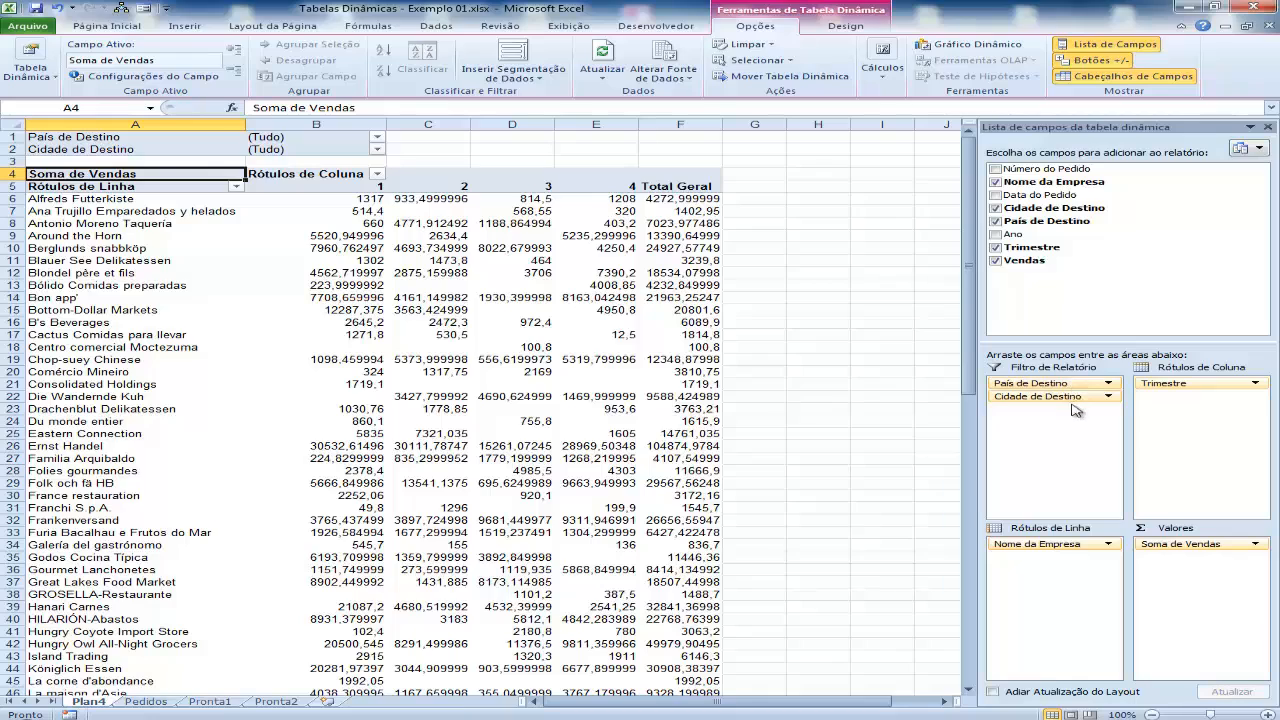
mouse_move(613, 402)
left_click(377, 137)
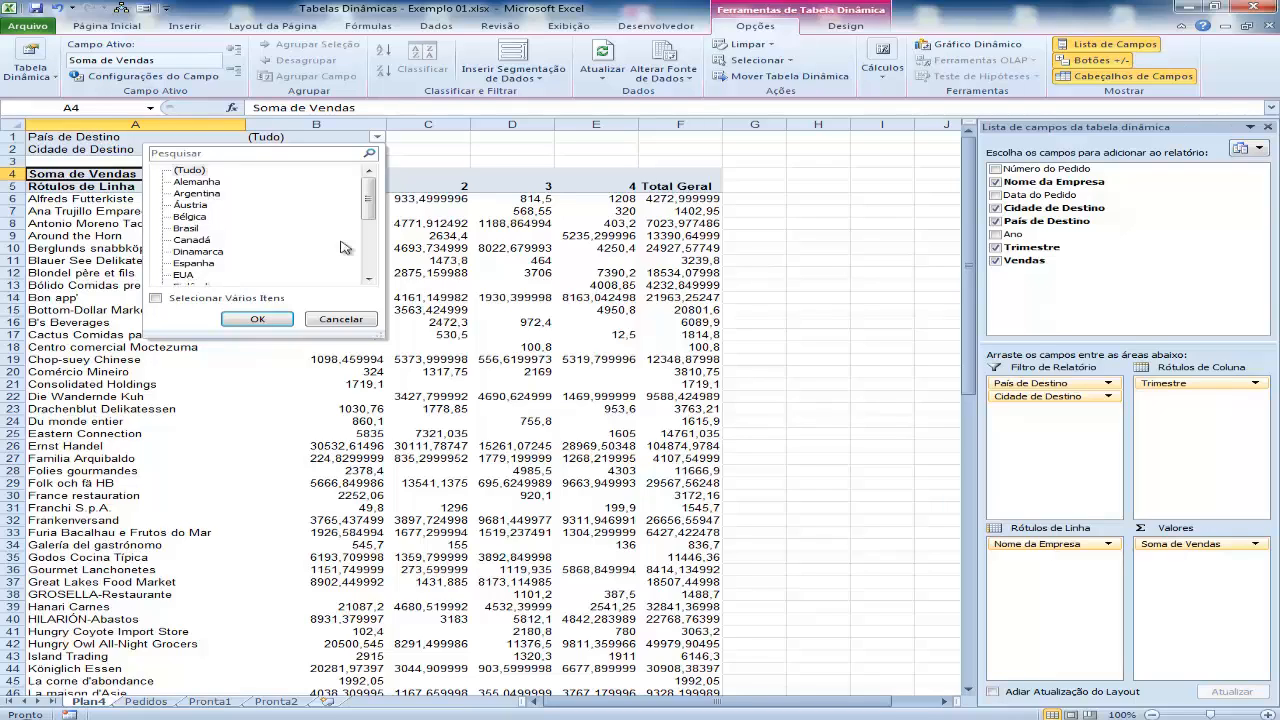
left_click(188, 229)
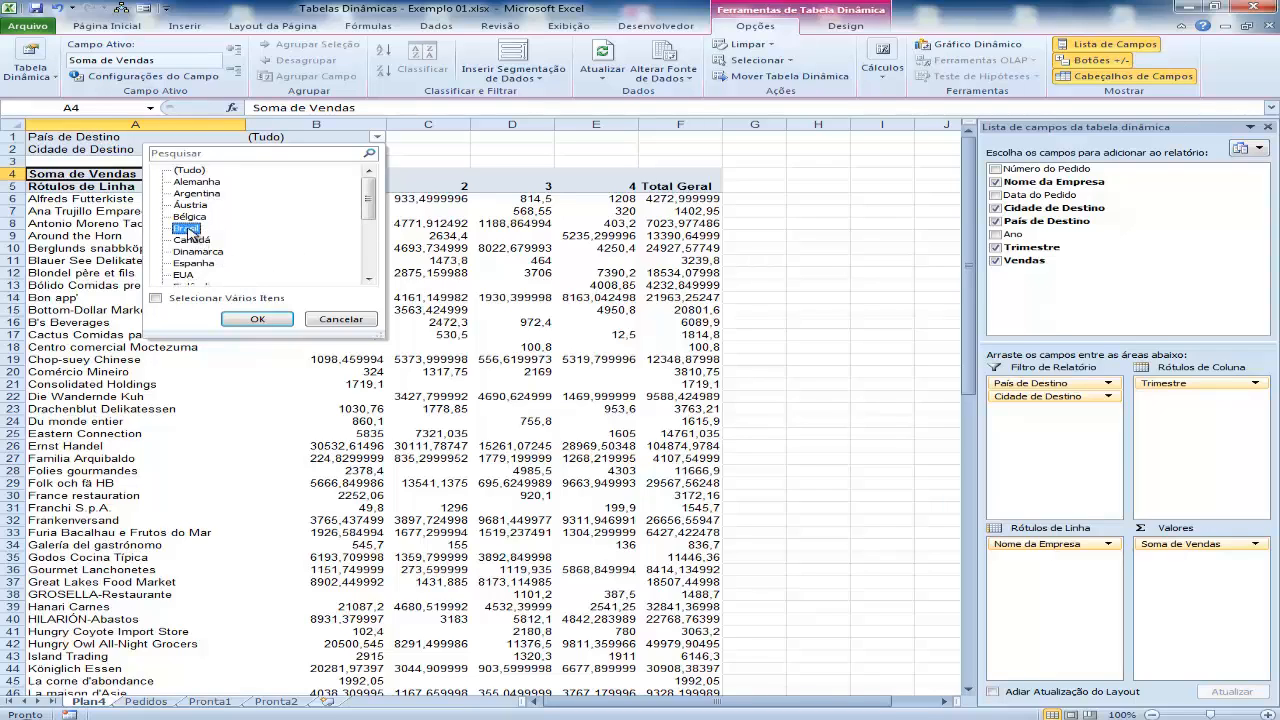
left_click(257, 320)
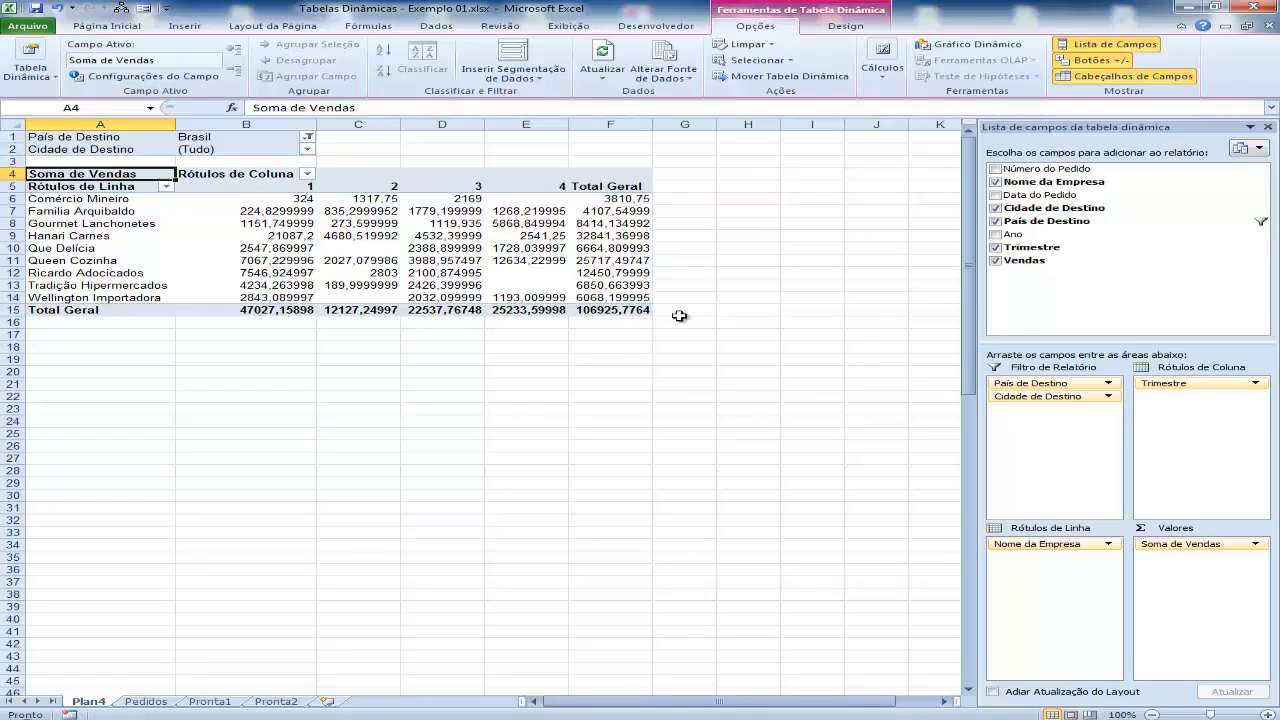
Step: Review the Brasil sales totals and change the País de Destino filter to EUA
mouse_move(612, 313)
left_click(309, 138)
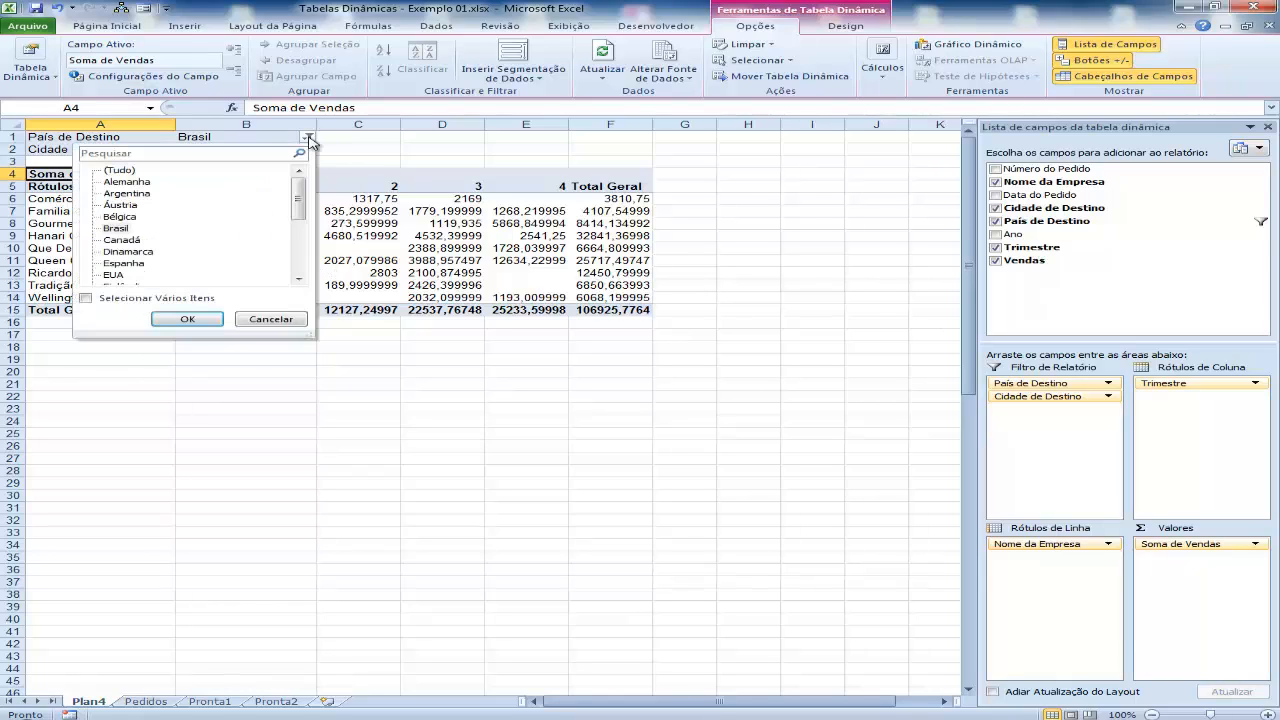
left_click(308, 137)
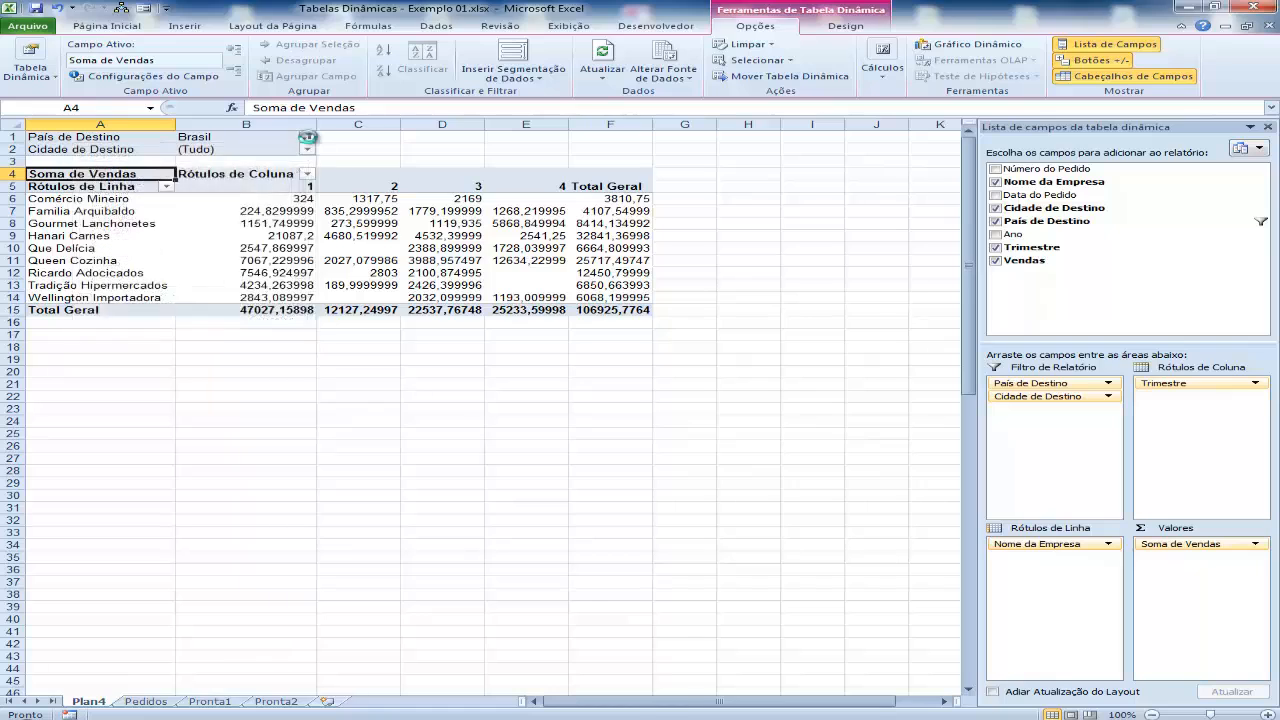
left_click(308, 137)
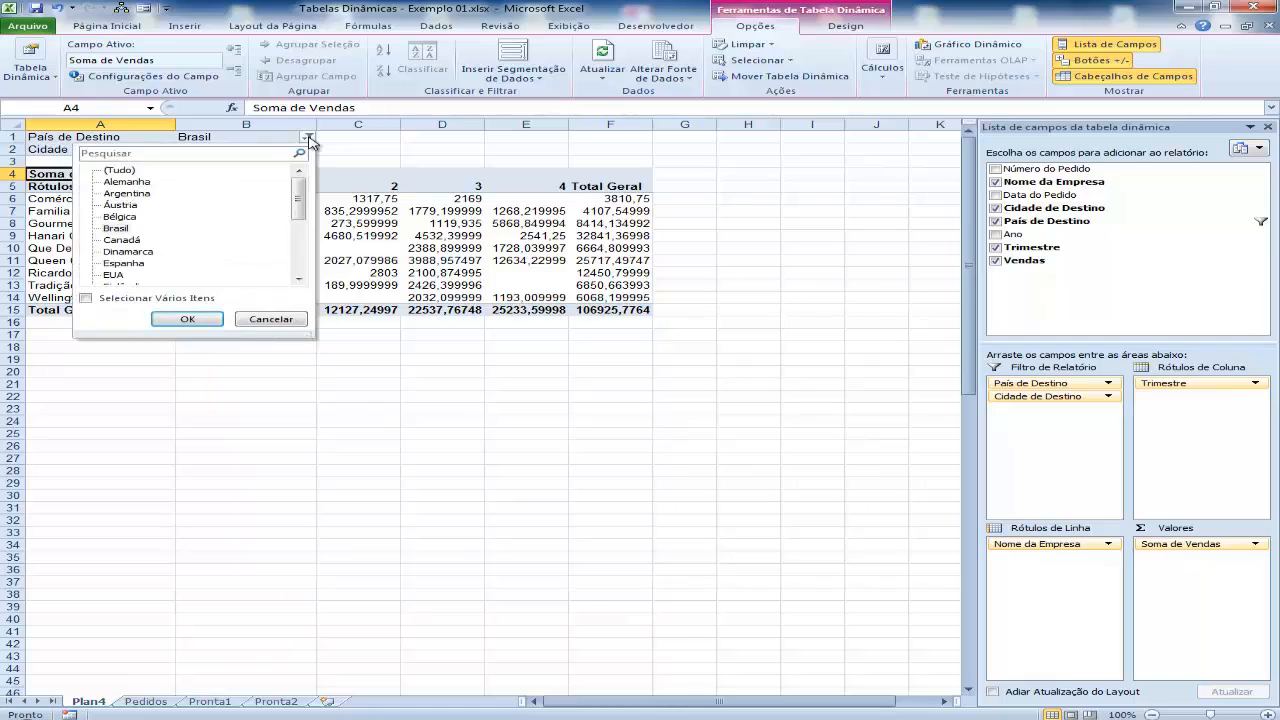
left_click(298, 279)
left_click(298, 279)
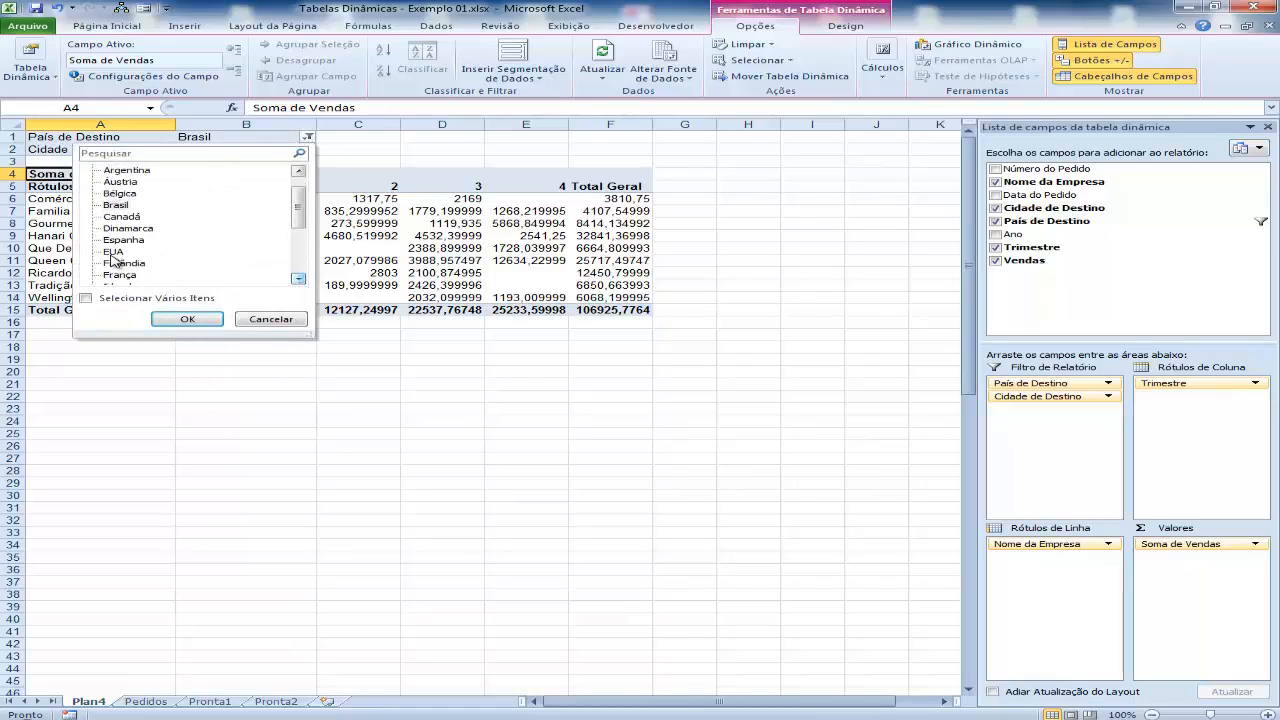
left_click(112, 253)
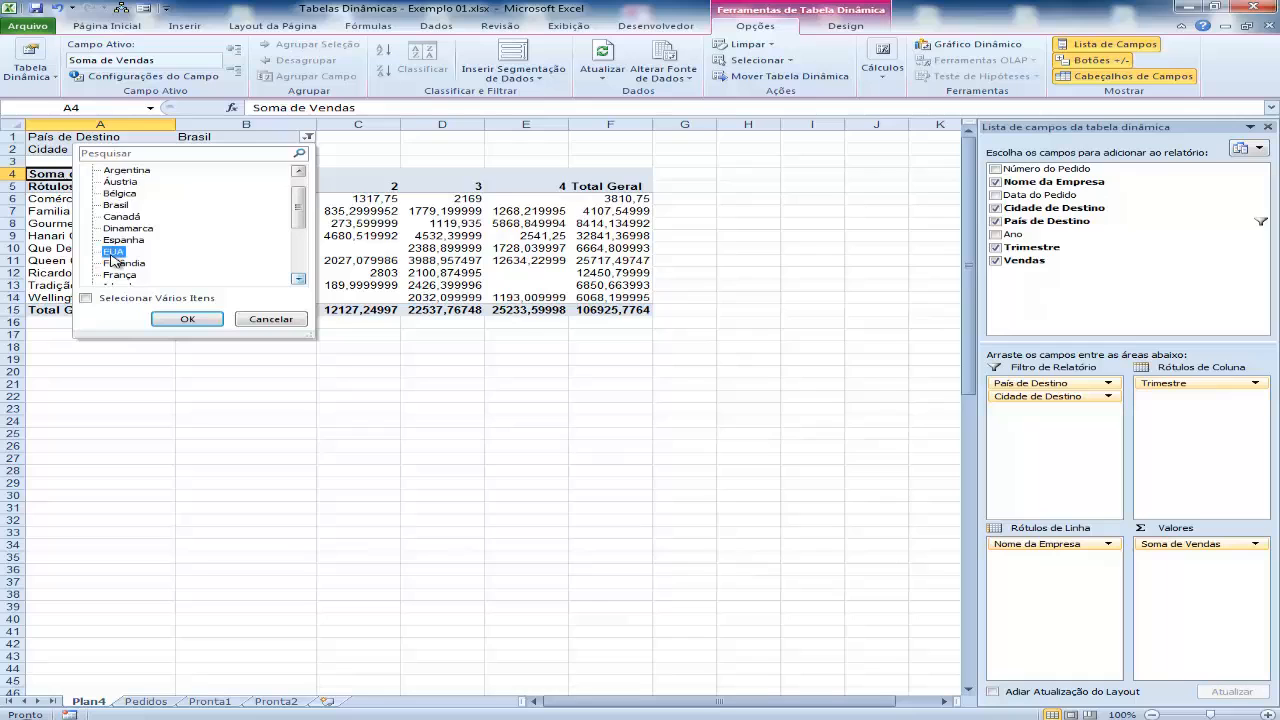
left_click(187, 318)
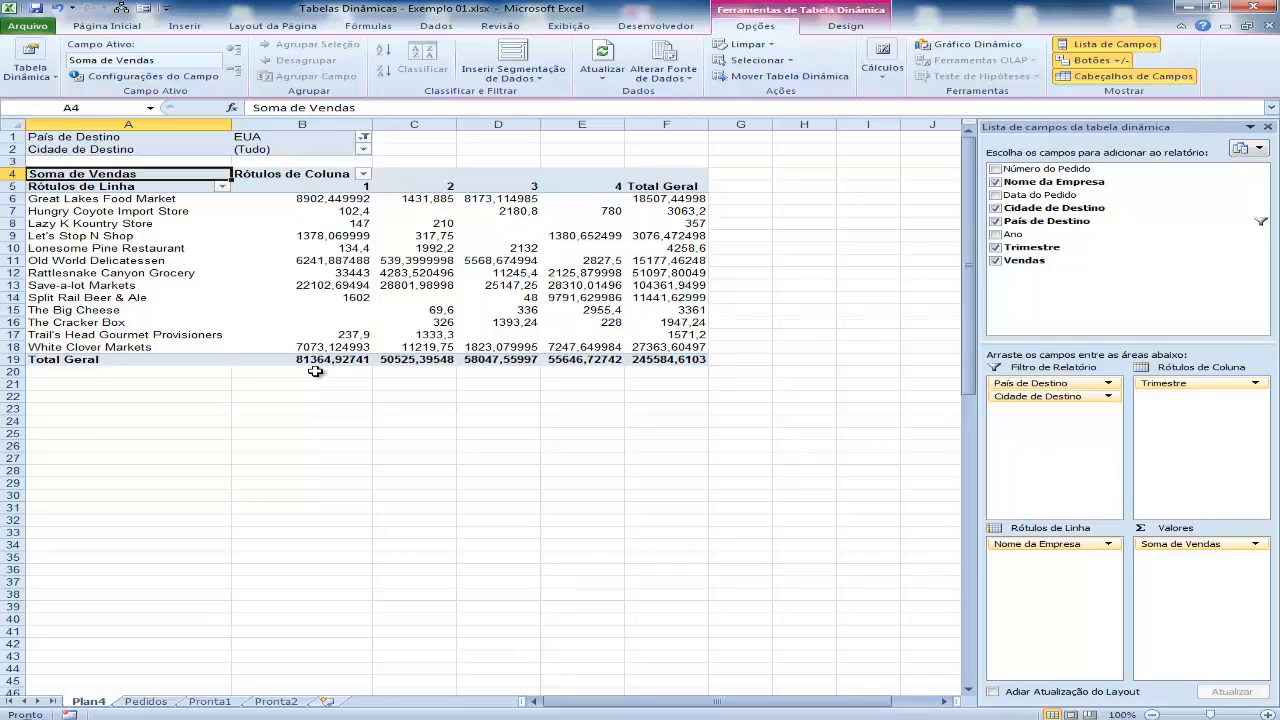
Step: Set the País de Destino filter back to Brasil
left_click(364, 138)
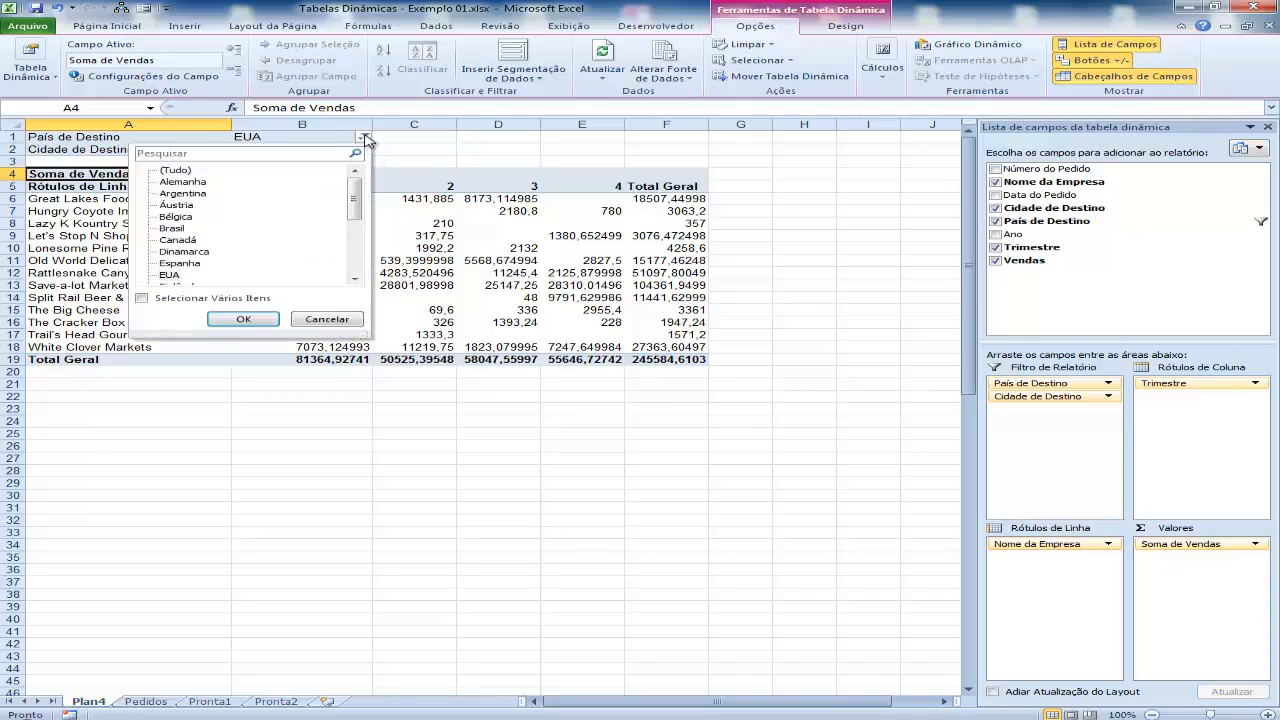
left_click(172, 228)
left_click(245, 320)
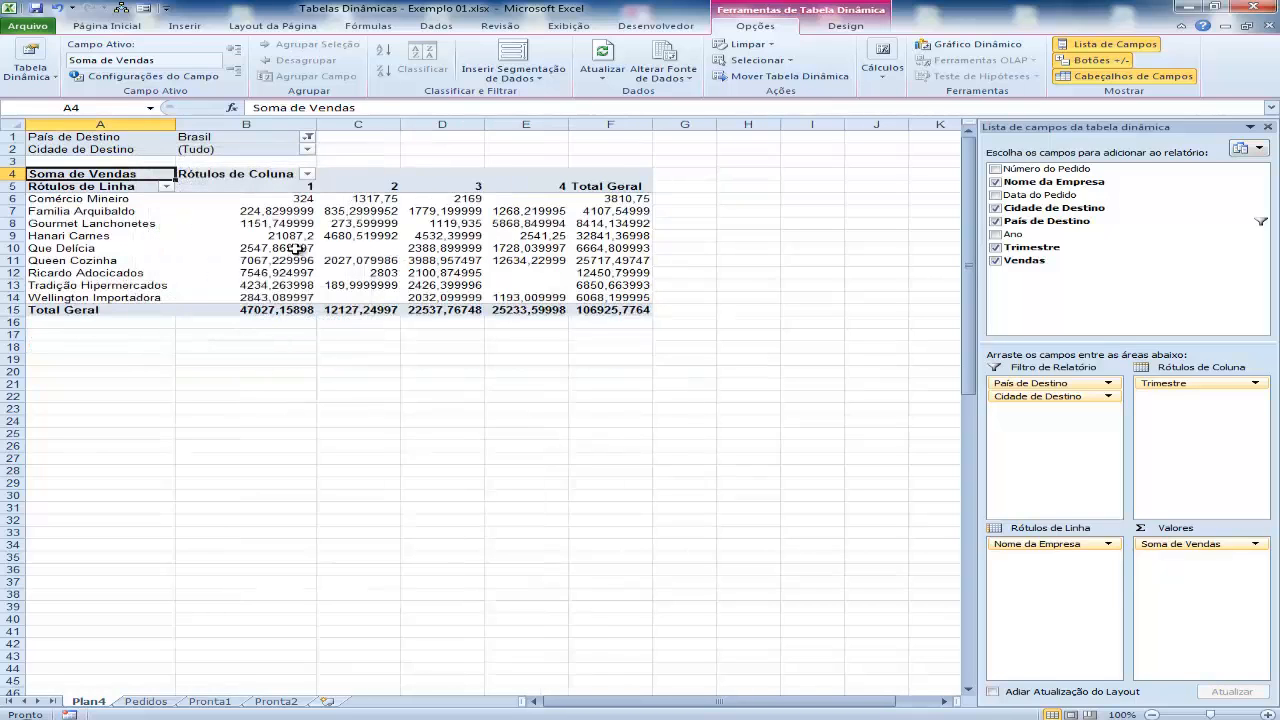
Step: Restrict the Cidade de Destino report filter to São Paulo
left_click(308, 151)
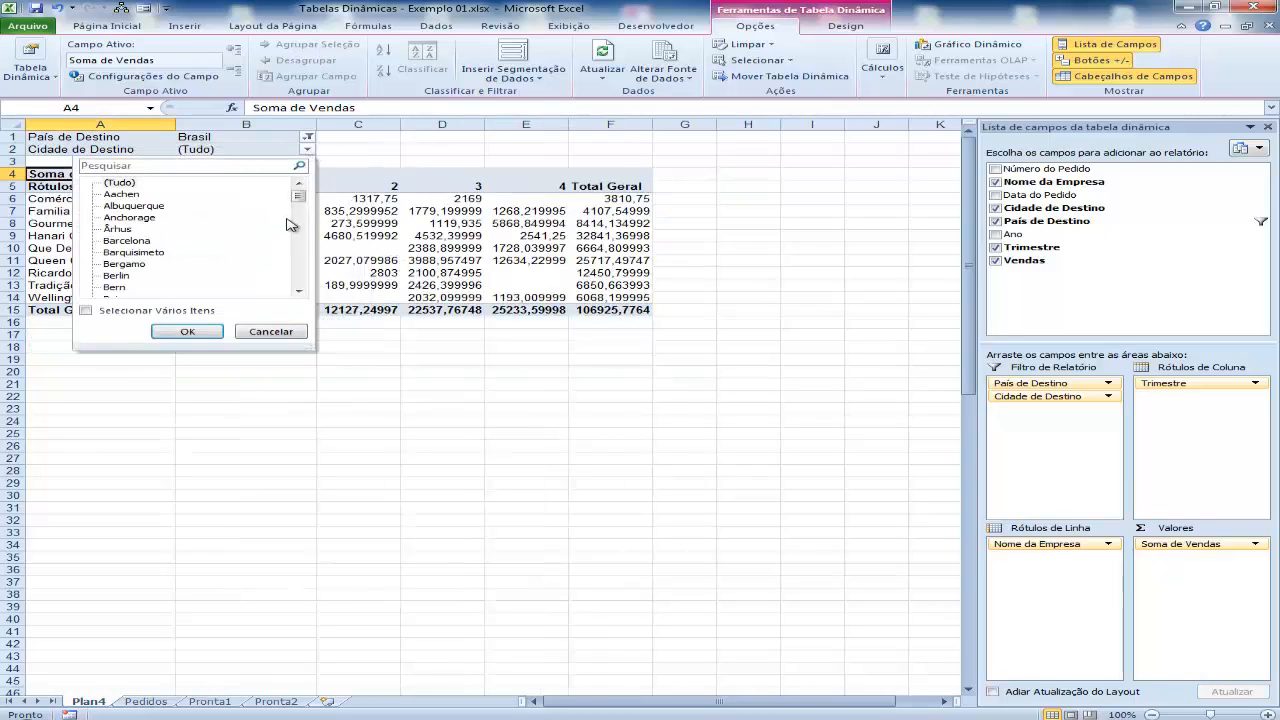
scroll(305, 225, "down", 5)
scroll(305, 250, "down", 10)
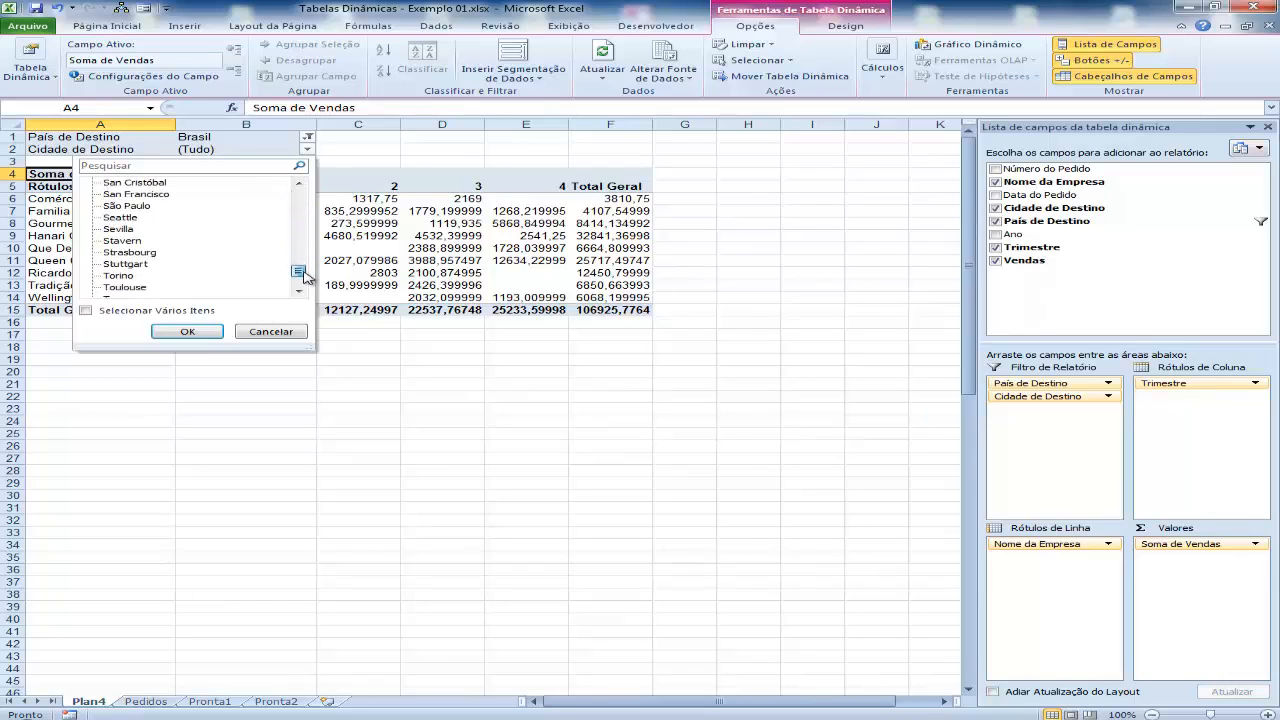
left_click(133, 207)
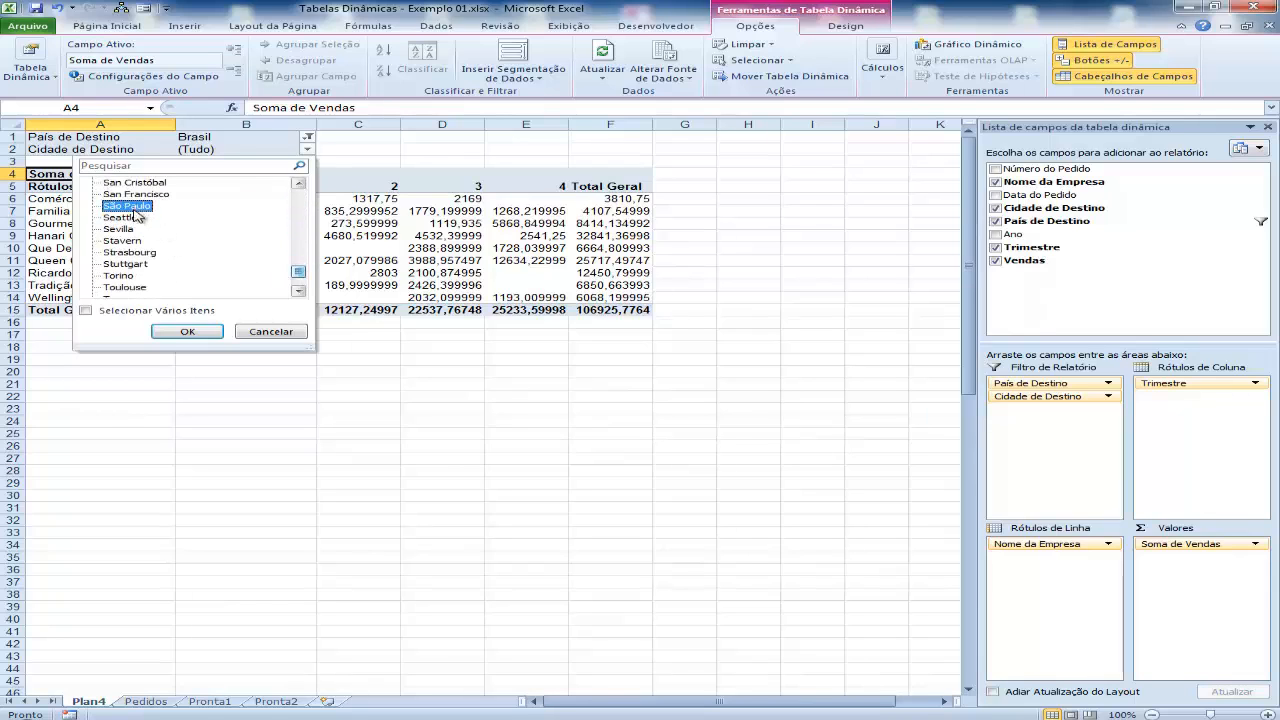
left_click(180, 334)
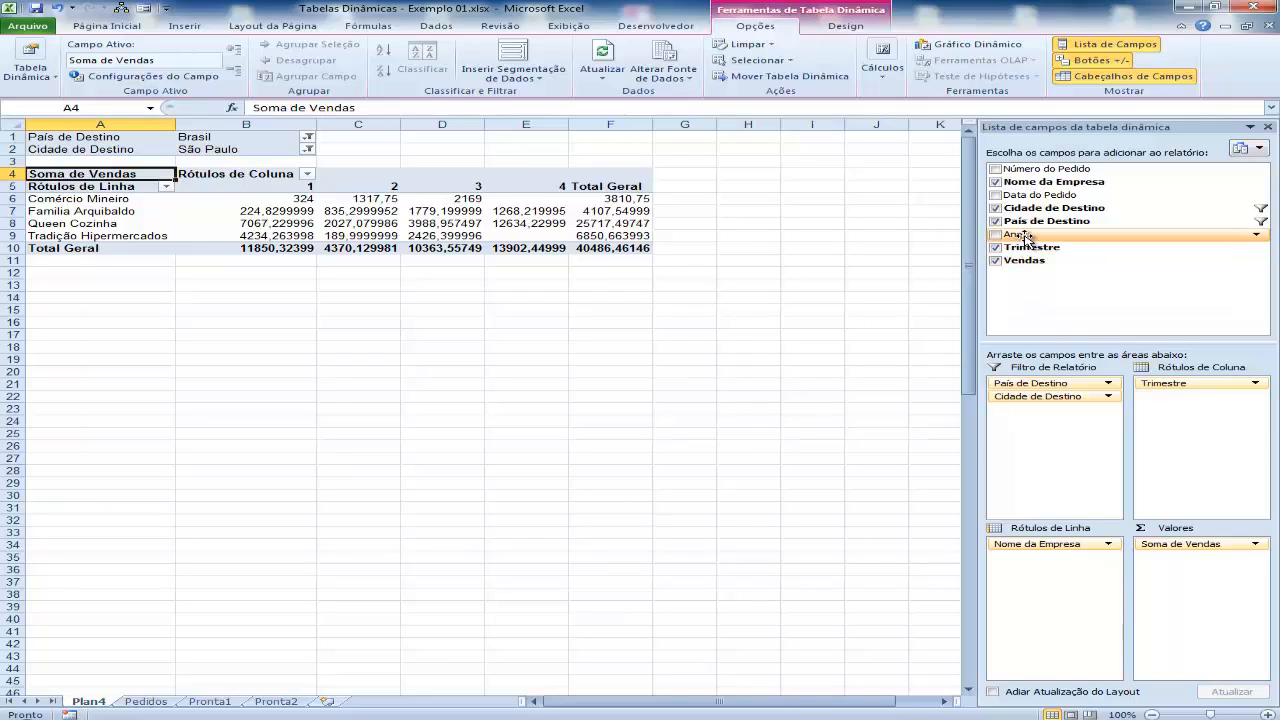
Step: Add Ano as a third report filter below Cidade de Destino and reset the city filter to (Tudo)
left_click_drag(1027, 238, 1030, 418)
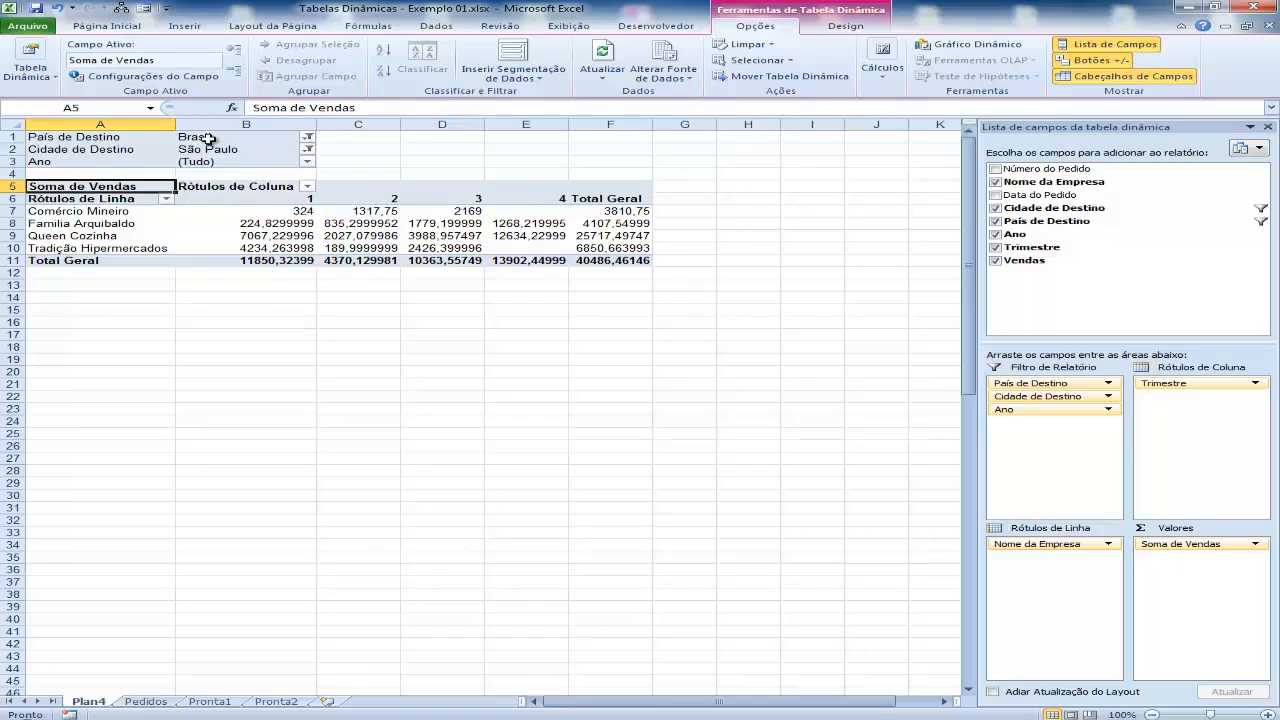
left_click(309, 150)
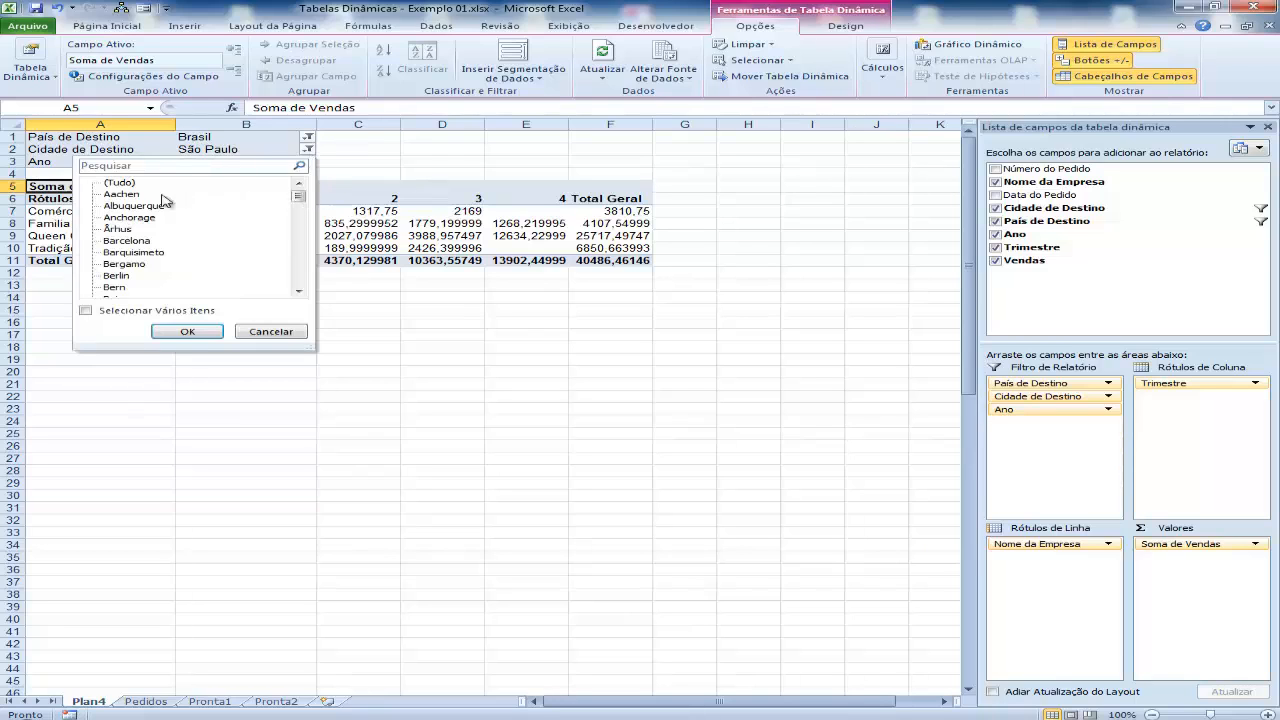
left_click(118, 184)
left_click(187, 331)
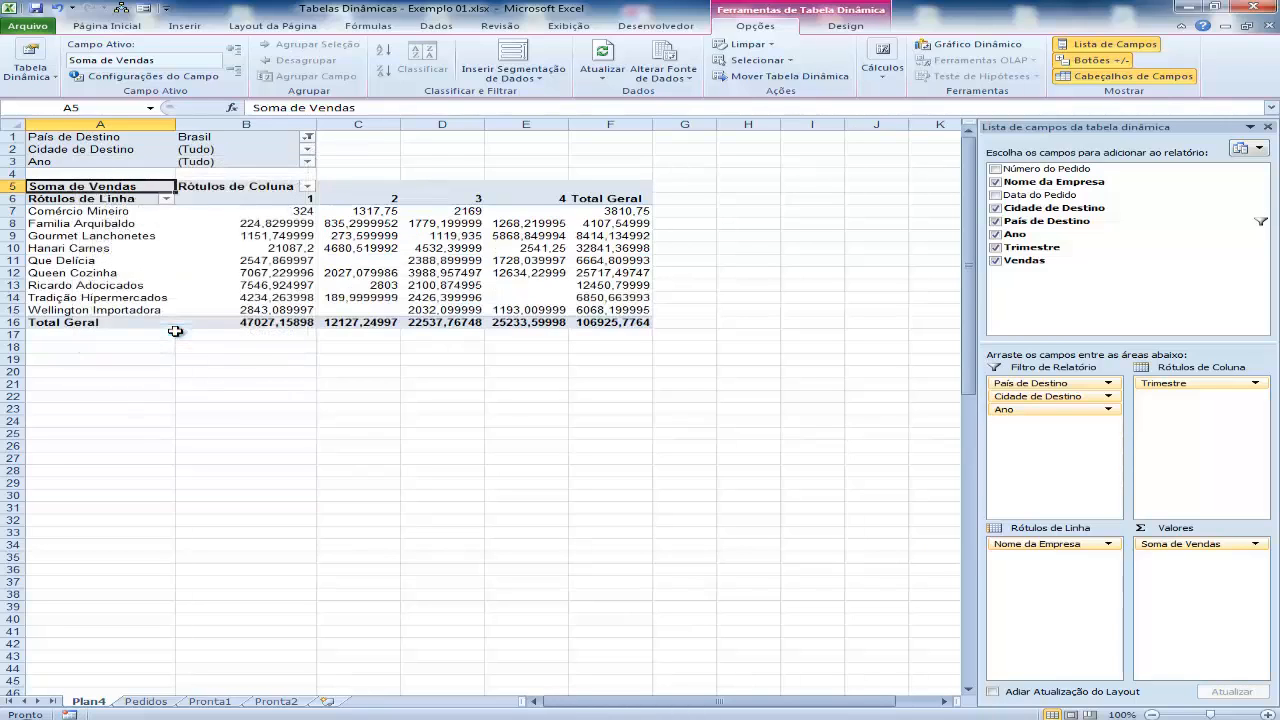
Step: Restrict the pivot table's Ano report filter to 1997, keeping the country filter on Brasil
left_click(308, 161)
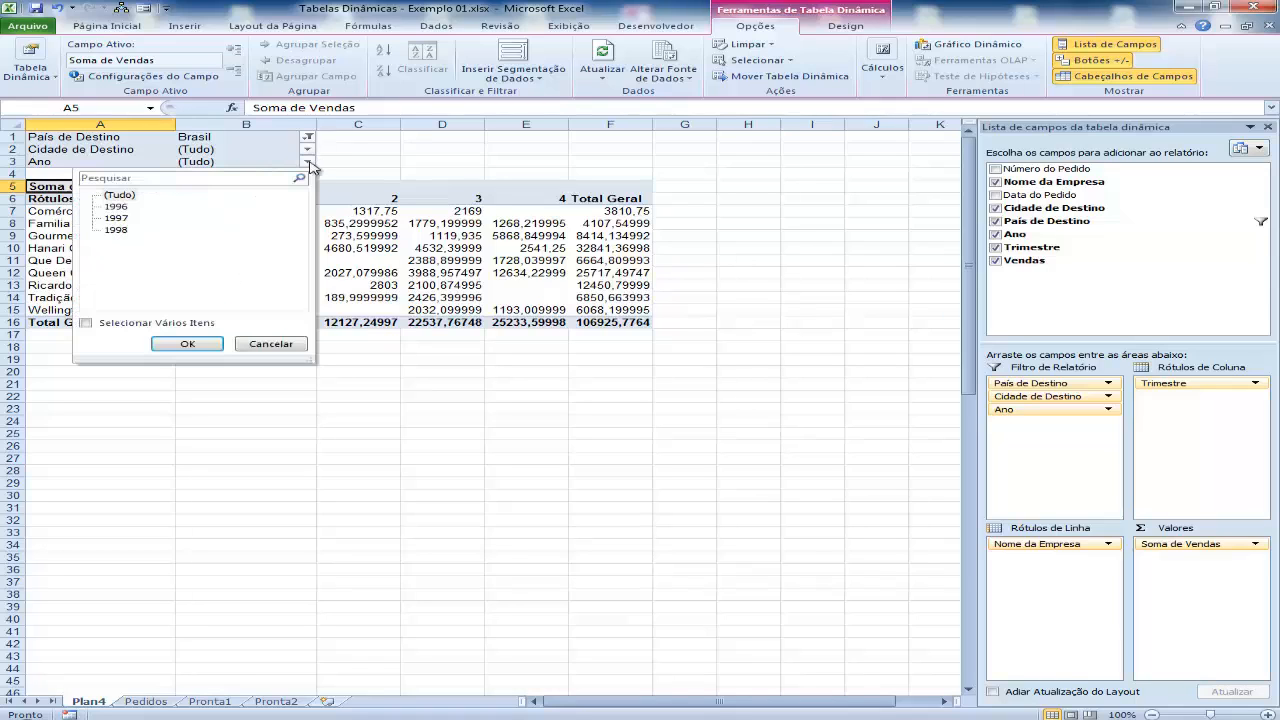
left_click(124, 218)
left_click(189, 346)
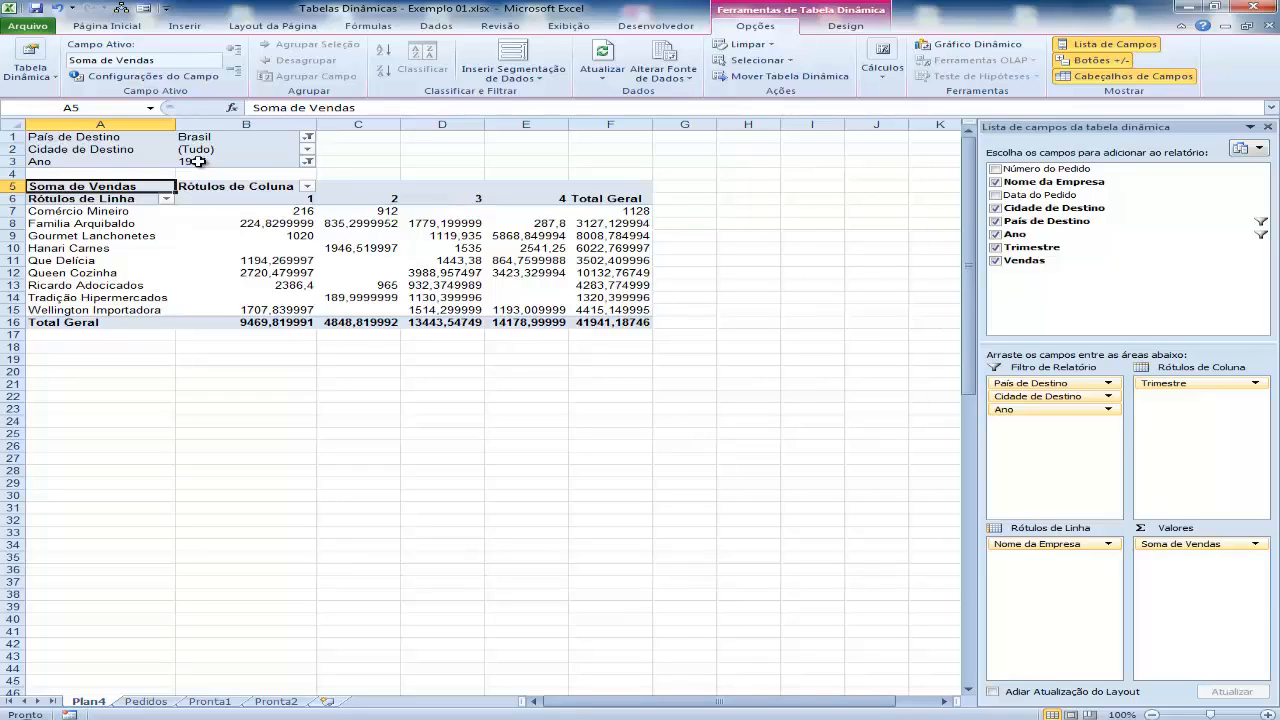
Step: Filter the pivot table's column labels to show only quarter 4
mouse_move(284, 234)
left_click(309, 189)
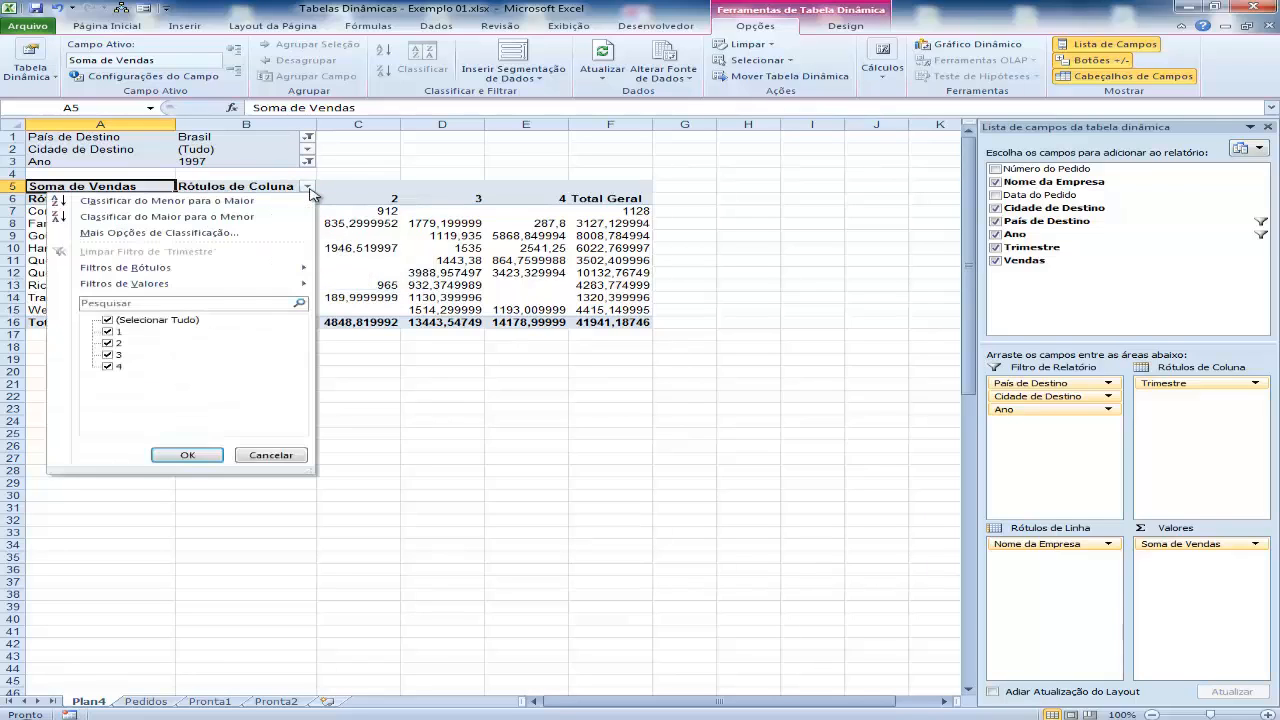
left_click(108, 321)
left_click(108, 368)
left_click(187, 455)
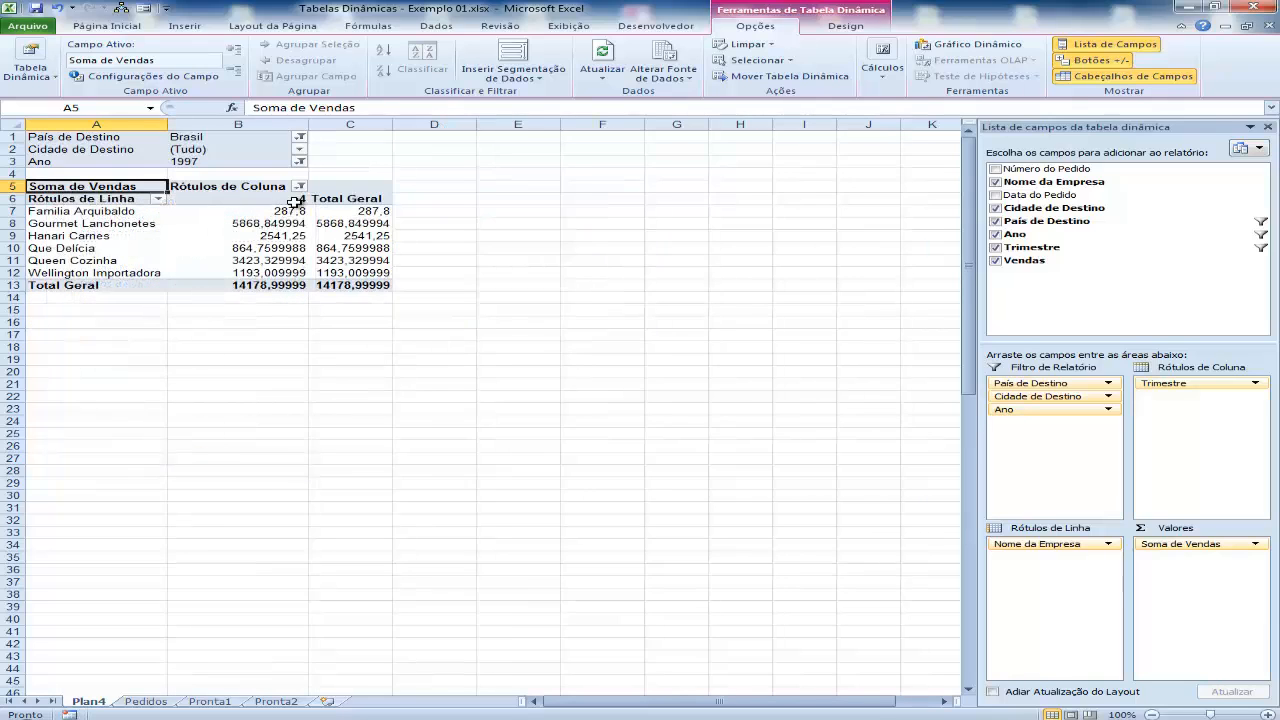
Step: Reset the País de Destino and Ano report filters to (Tudo)
mouse_move(273, 287)
left_click(298, 136)
left_click(112, 170)
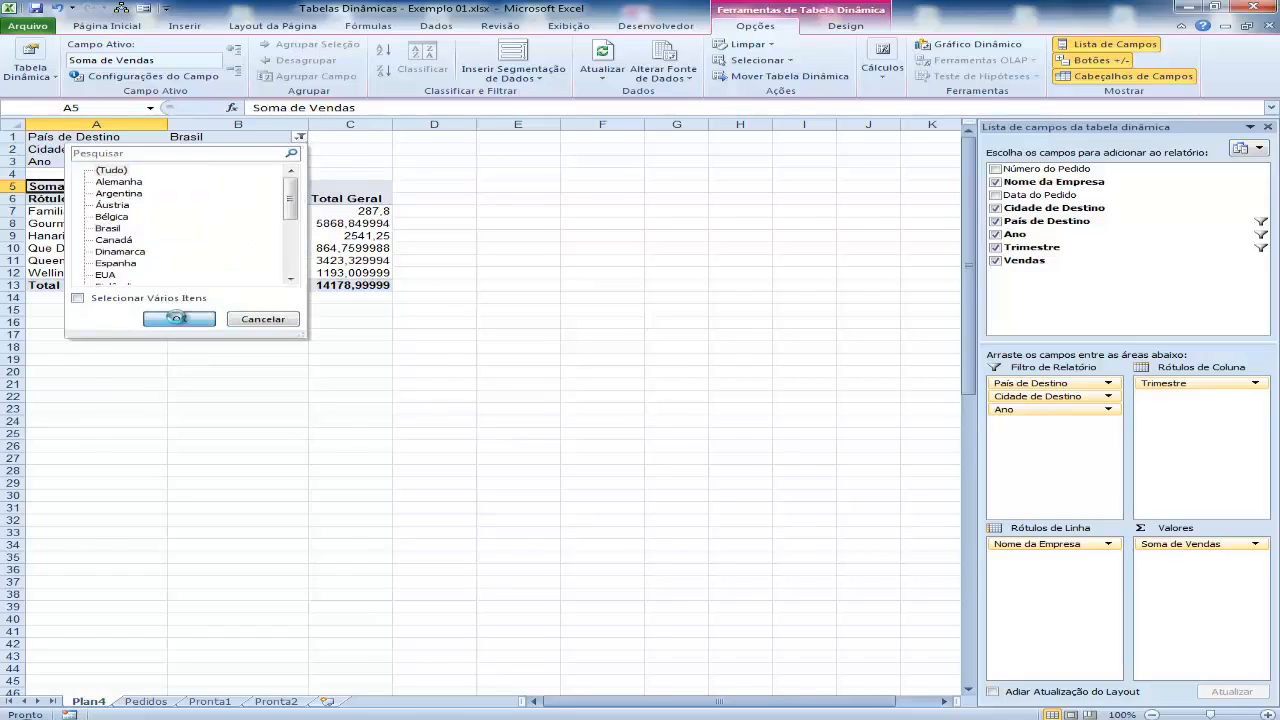
left_click(176, 318)
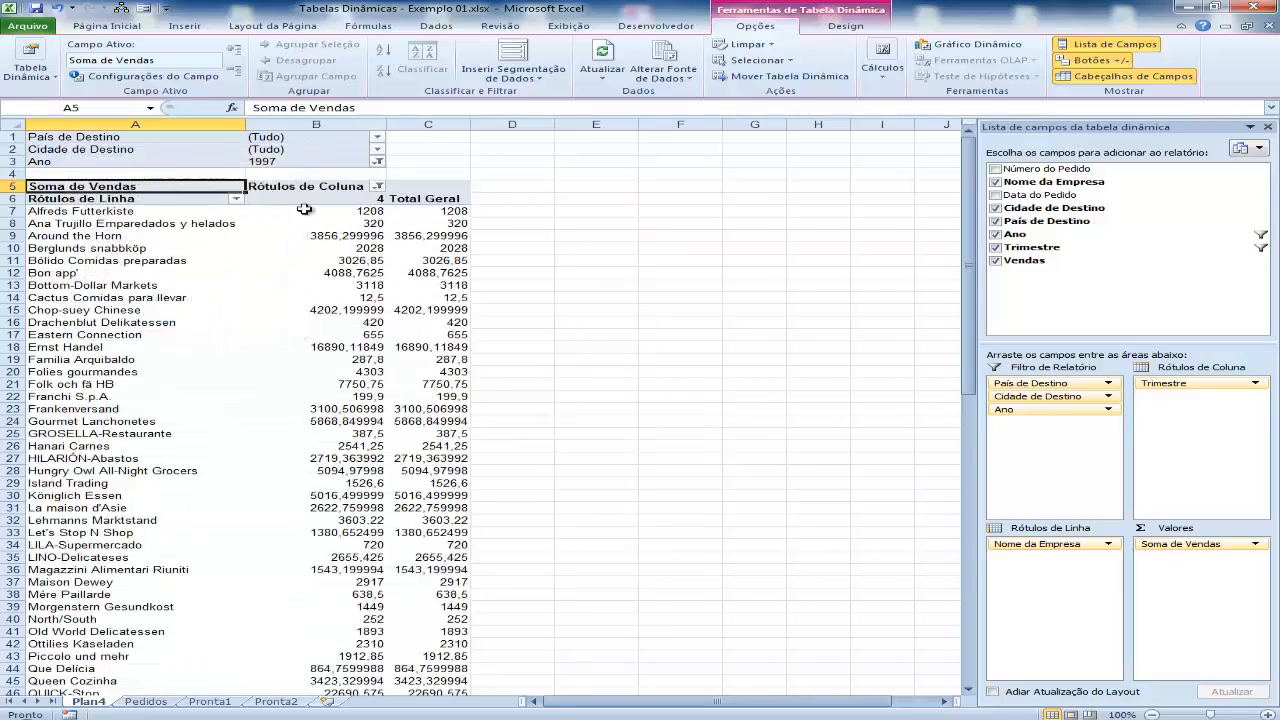
left_click(377, 161)
left_click(189, 194)
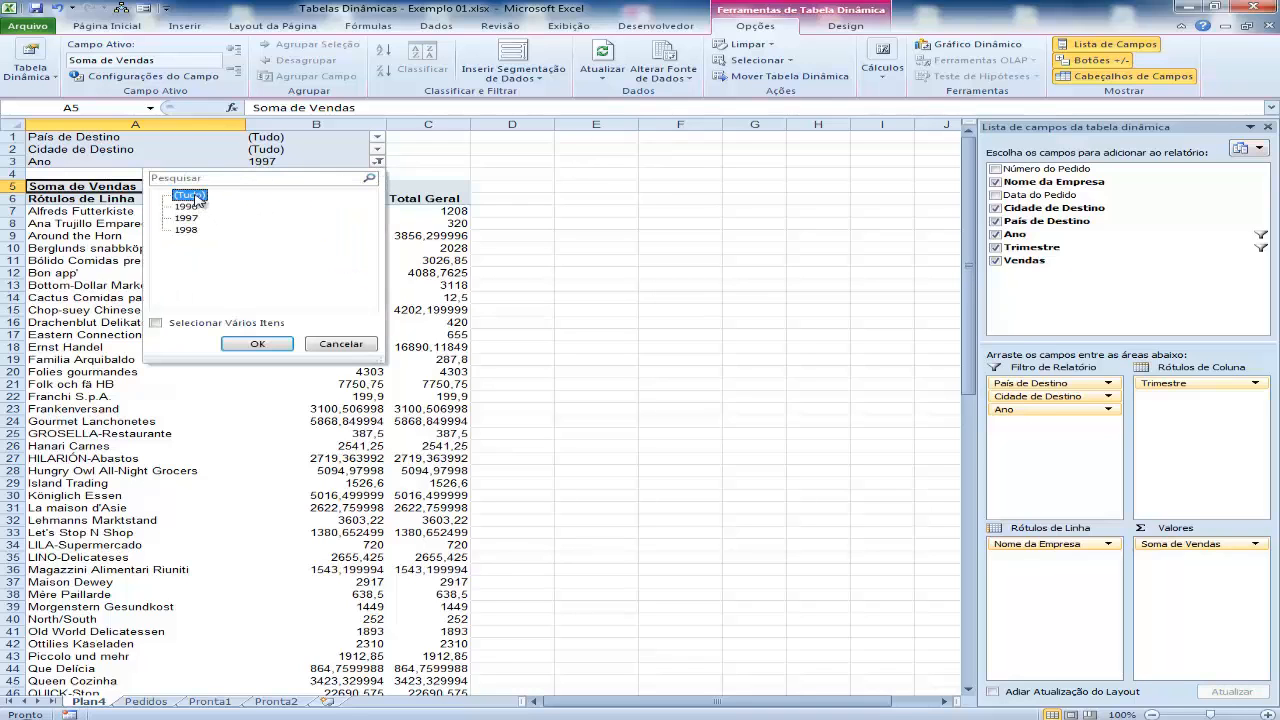
left_click(235, 343)
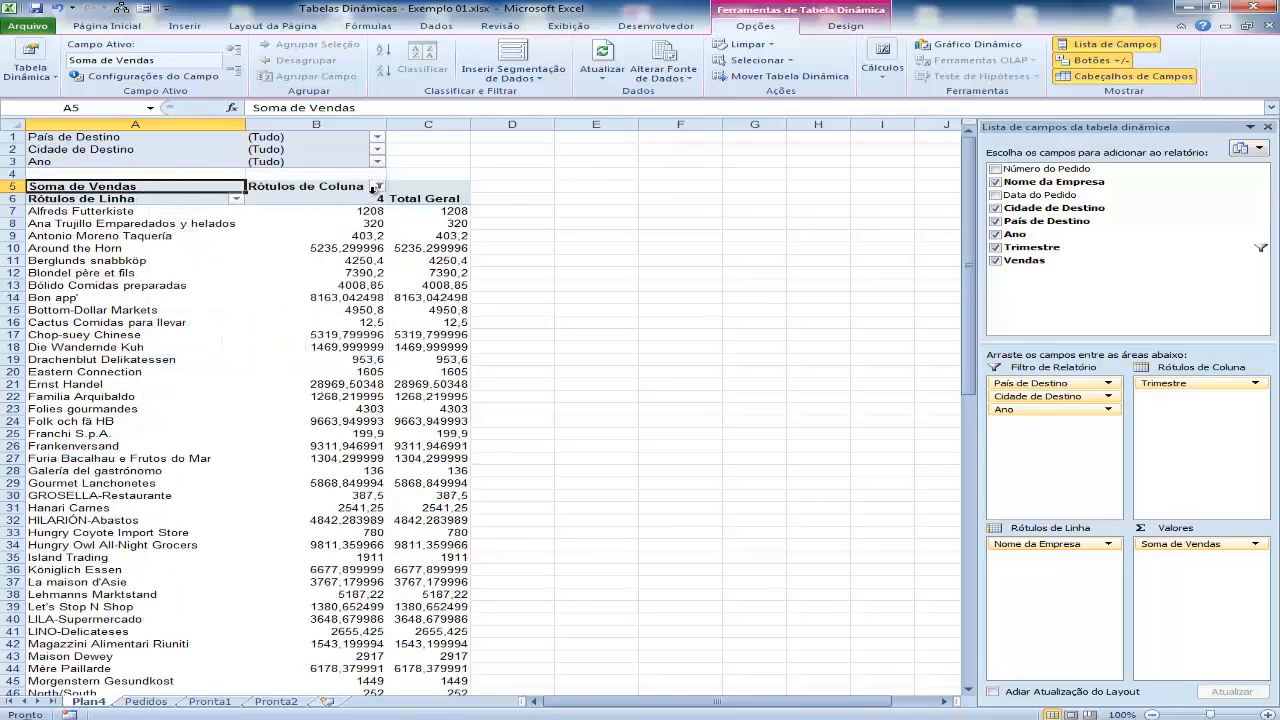
Step: Show all quarters again in the column labels filter
left_click(377, 187)
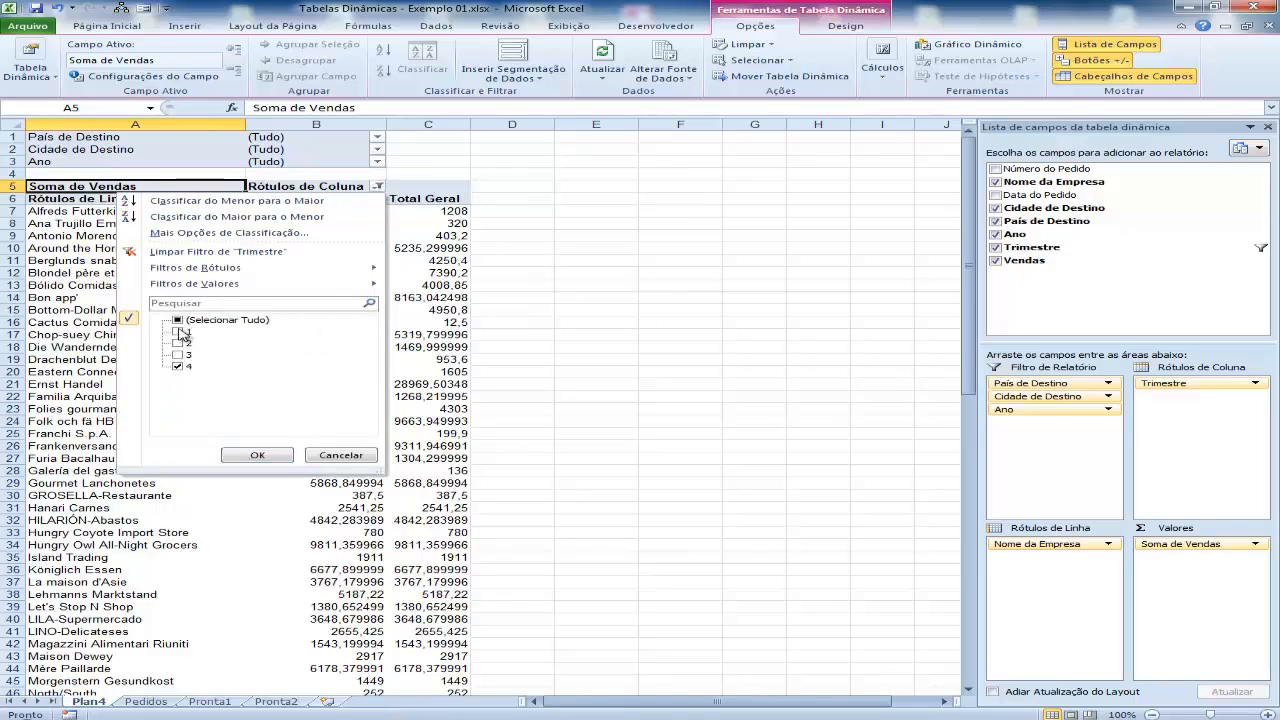
left_click(178, 321)
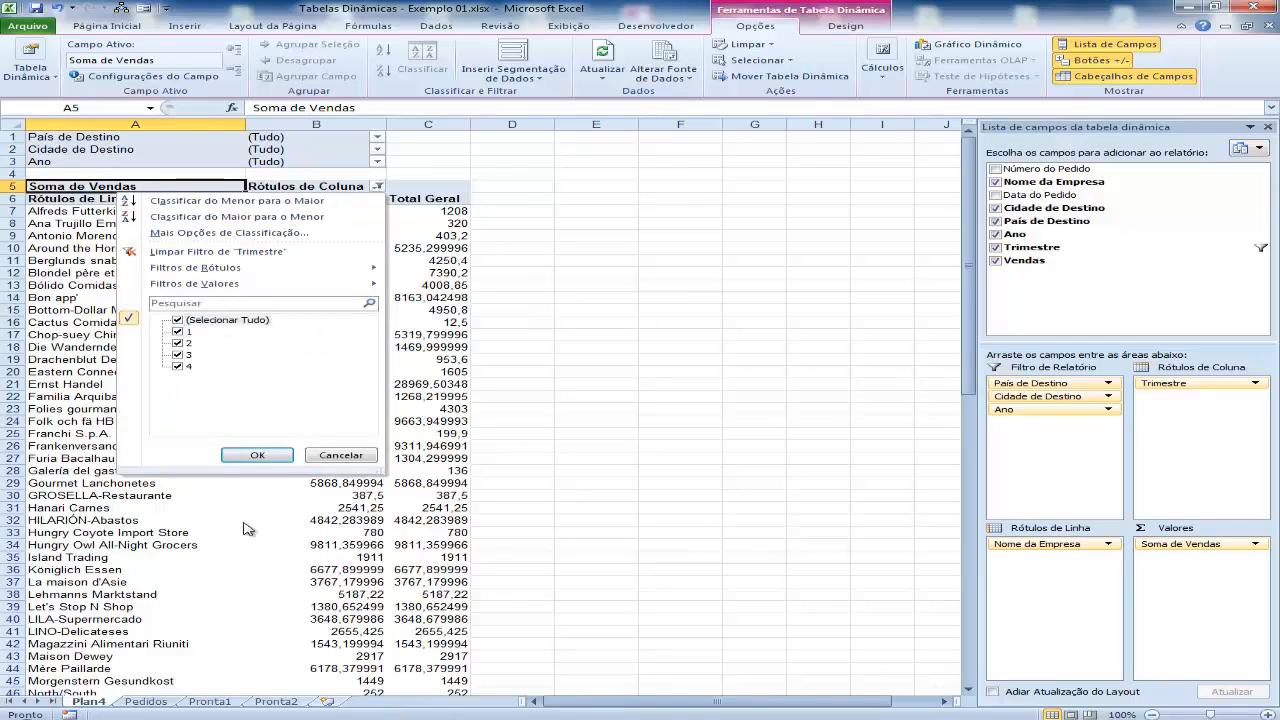
left_click(262, 455)
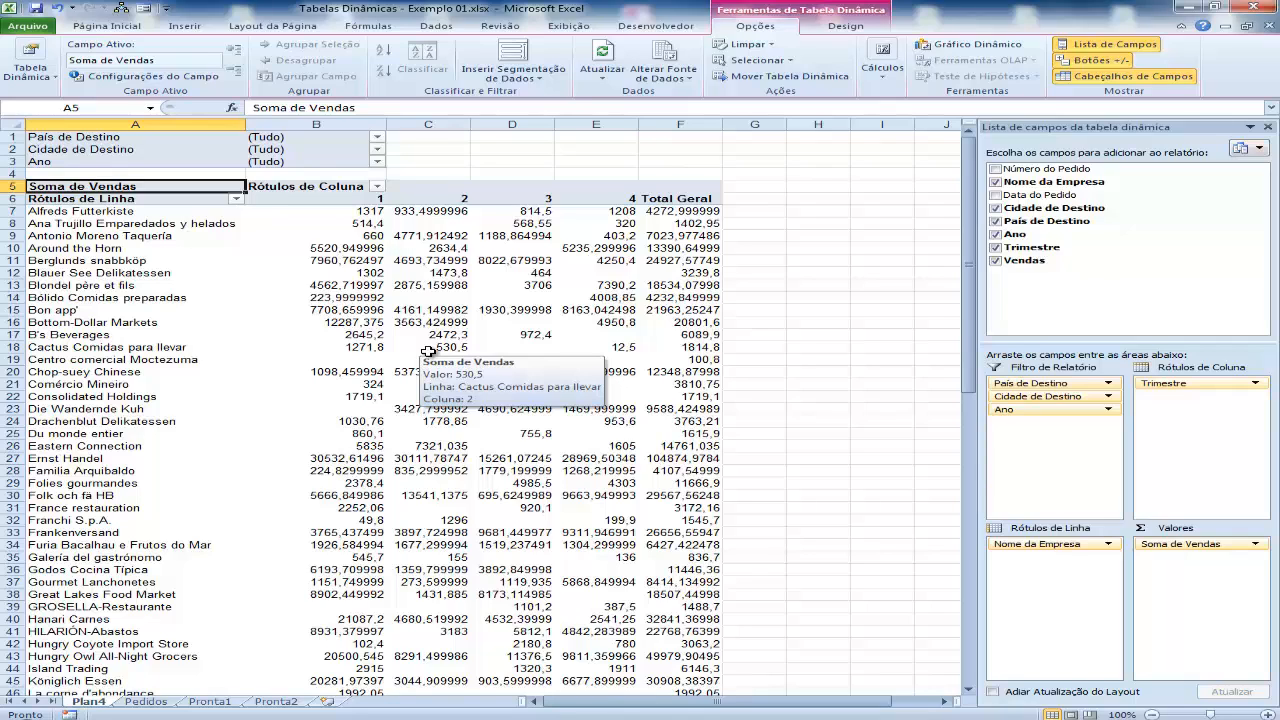
Step: Allow multiple items in the País de Destino report filter and keep only Brasil and EUA selected
left_click(378, 138)
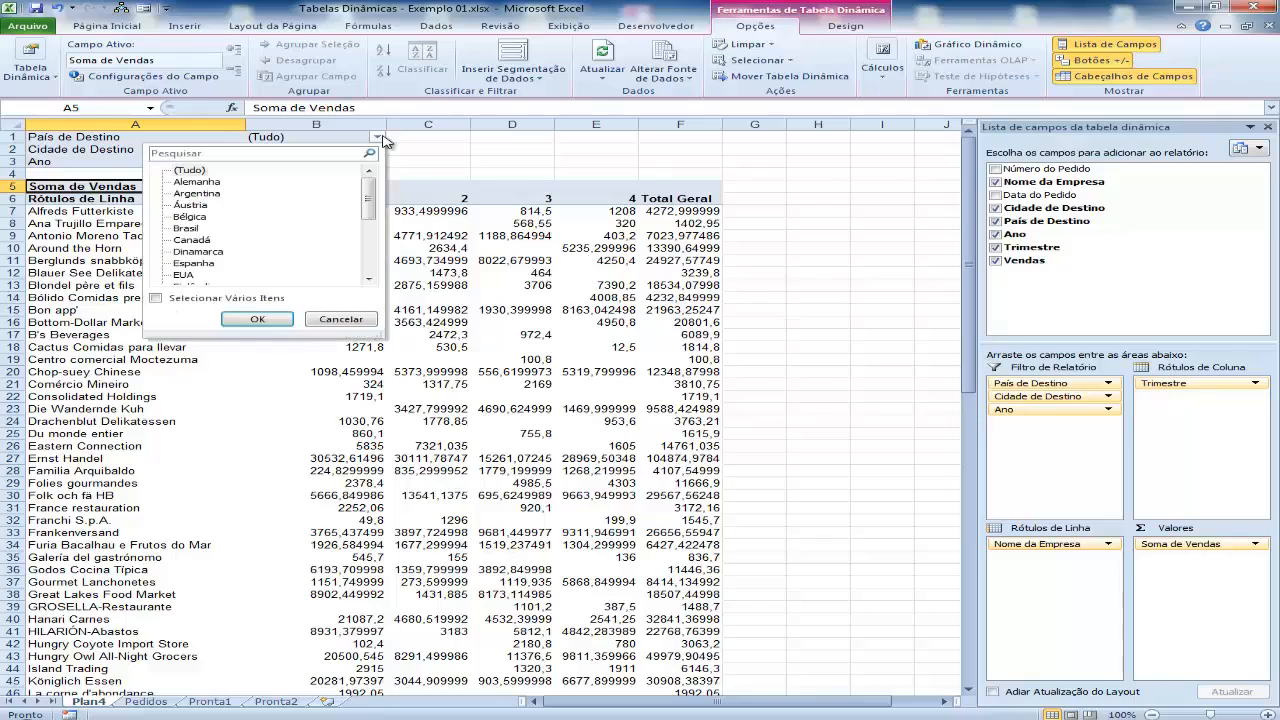
left_click(156, 299)
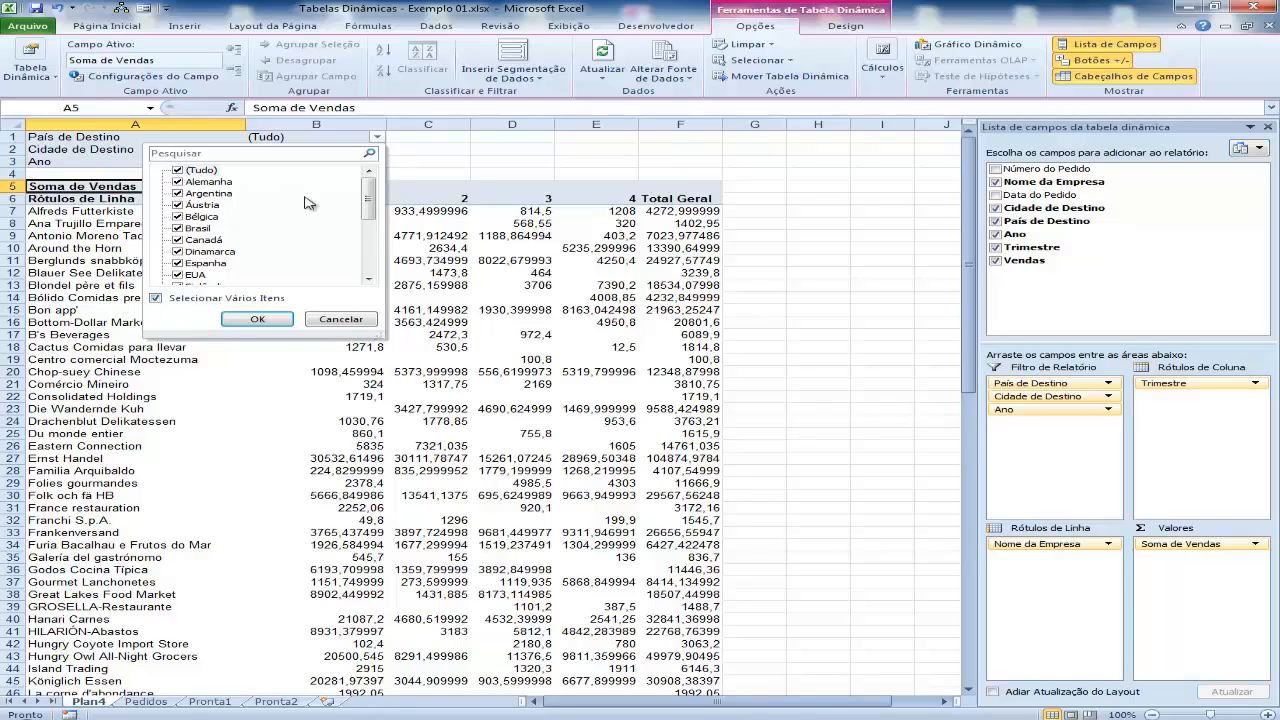
left_click(178, 171)
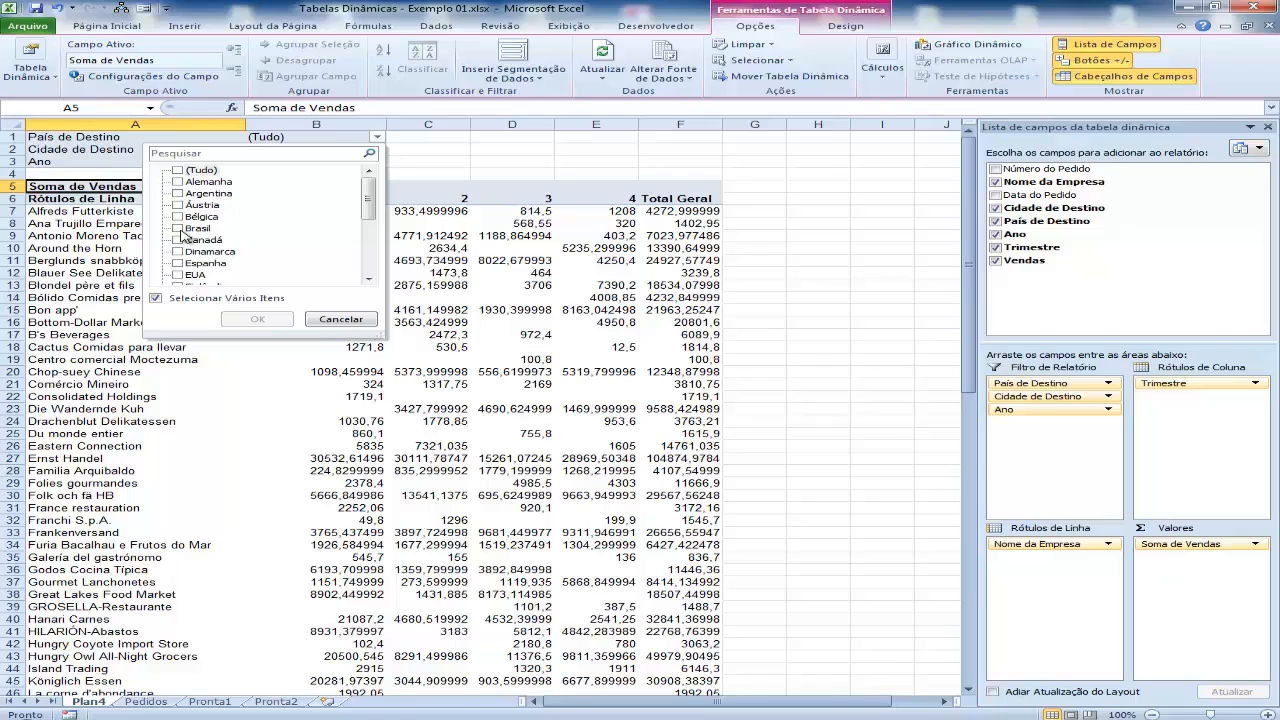
left_click(179, 229)
left_click(178, 274)
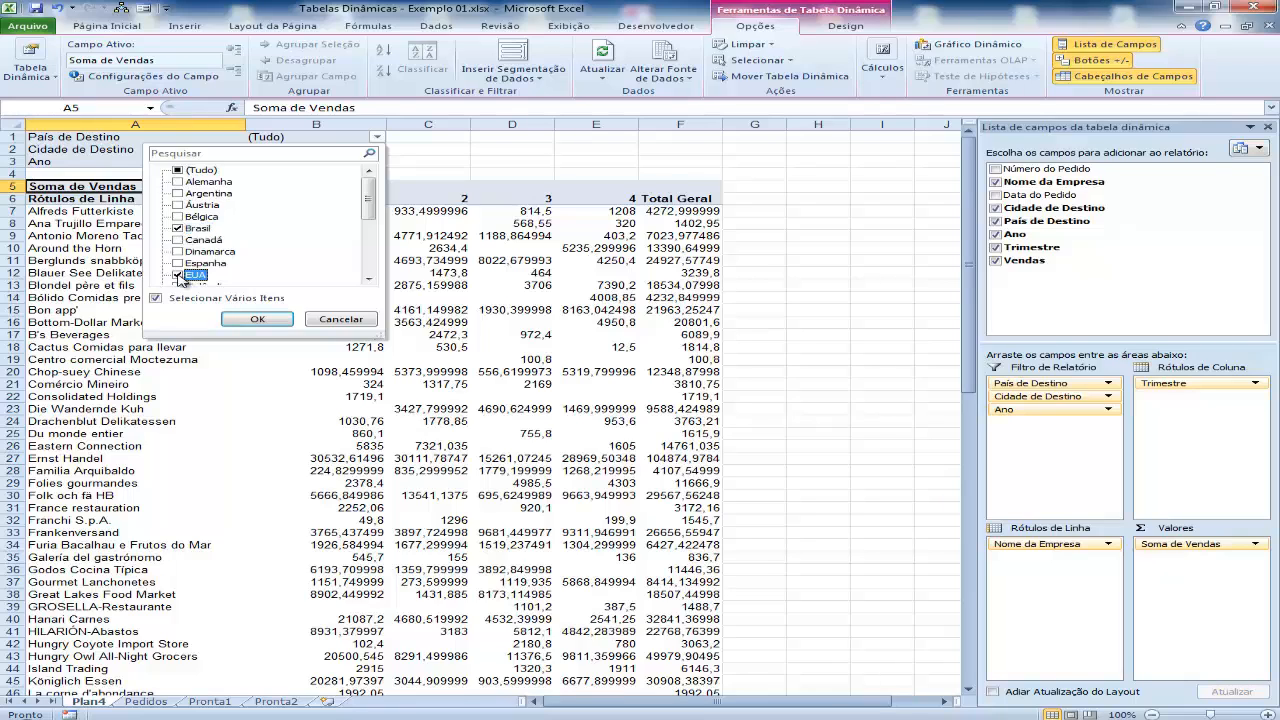
left_click(258, 319)
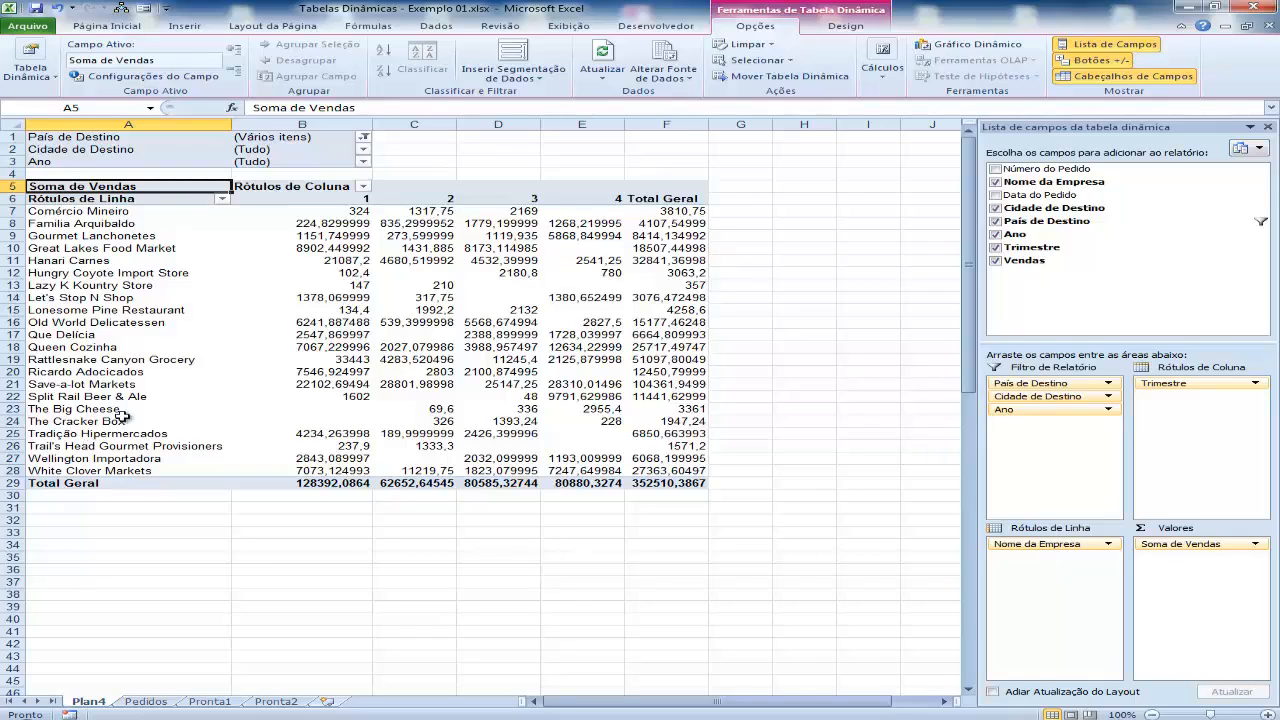
Step: Restrict the Ano report filter to 1998
left_click(363, 161)
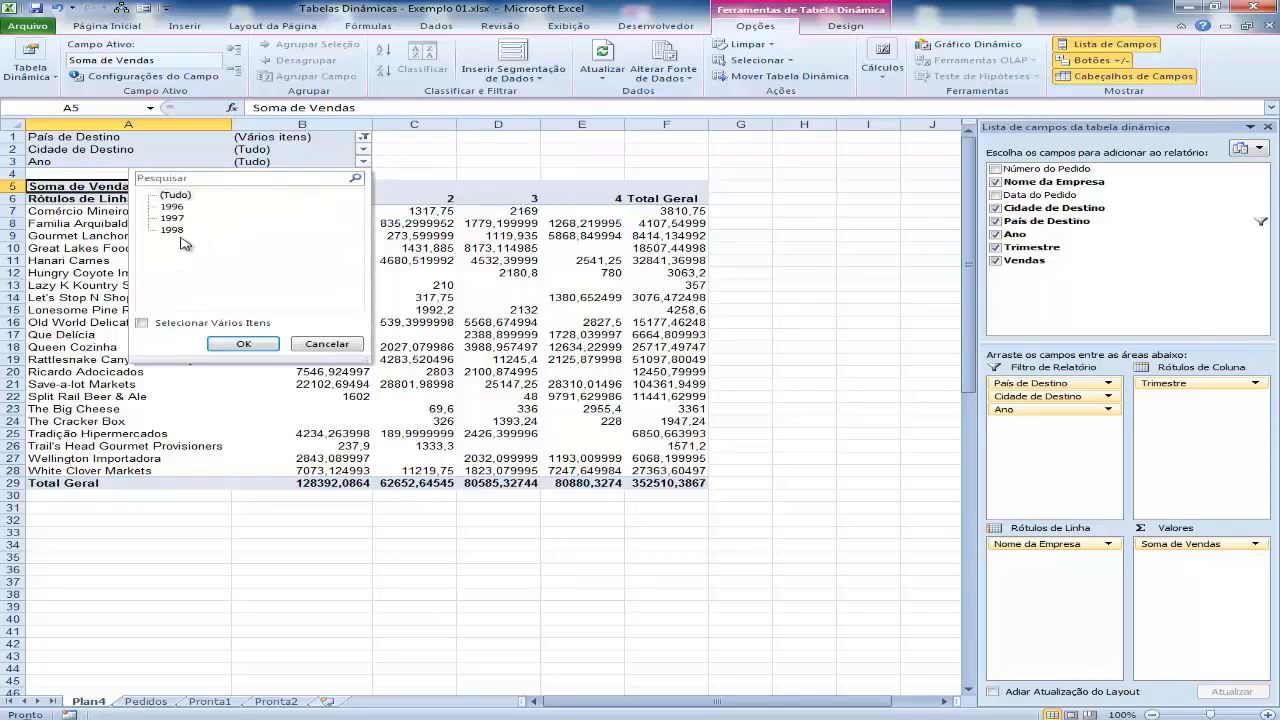
left_click(176, 231)
left_click(219, 346)
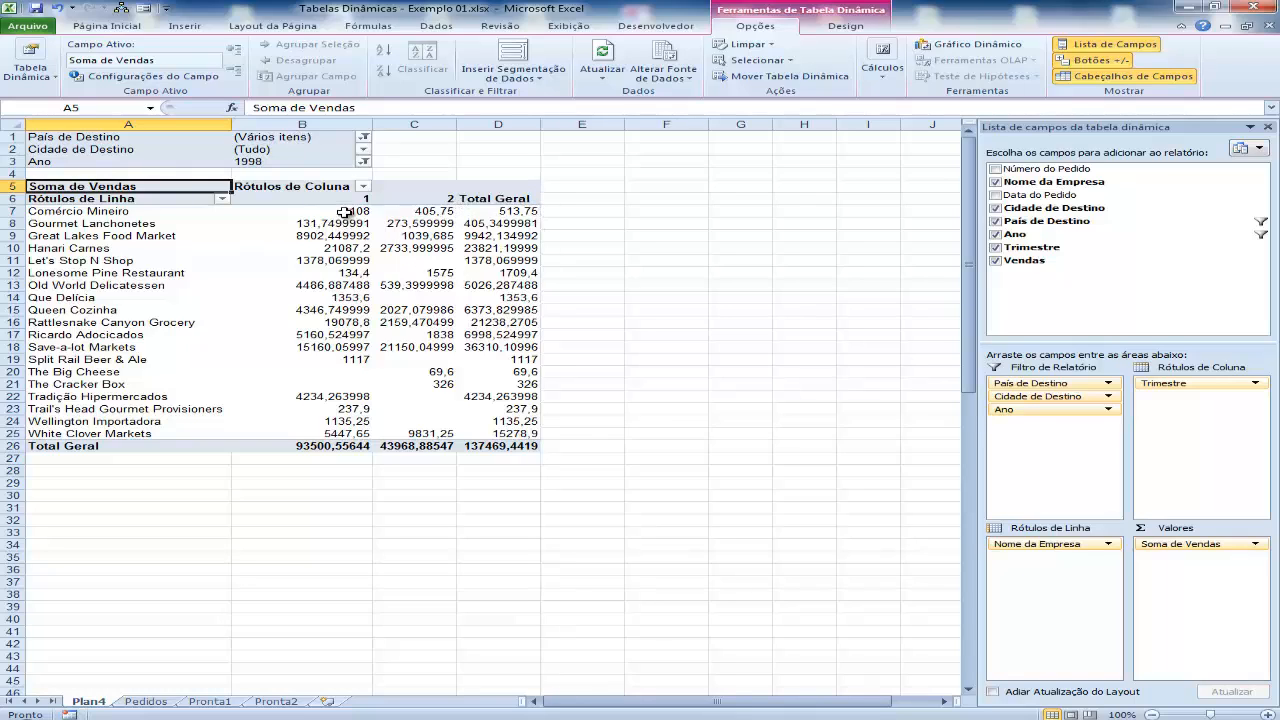
Step: Clear the Brasil and EUA country selection and the 1998 year restriction by setting both report filters to (Tudo)
mouse_move(432, 215)
left_click(364, 137)
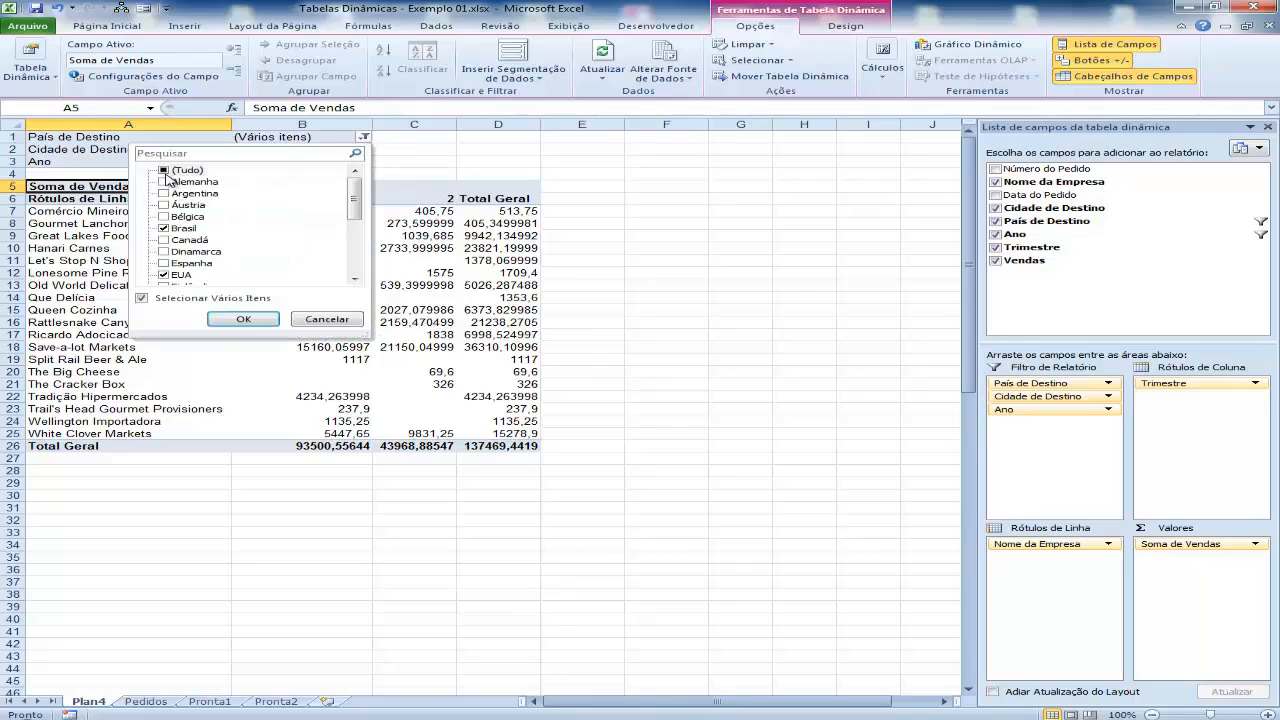
left_click(166, 171)
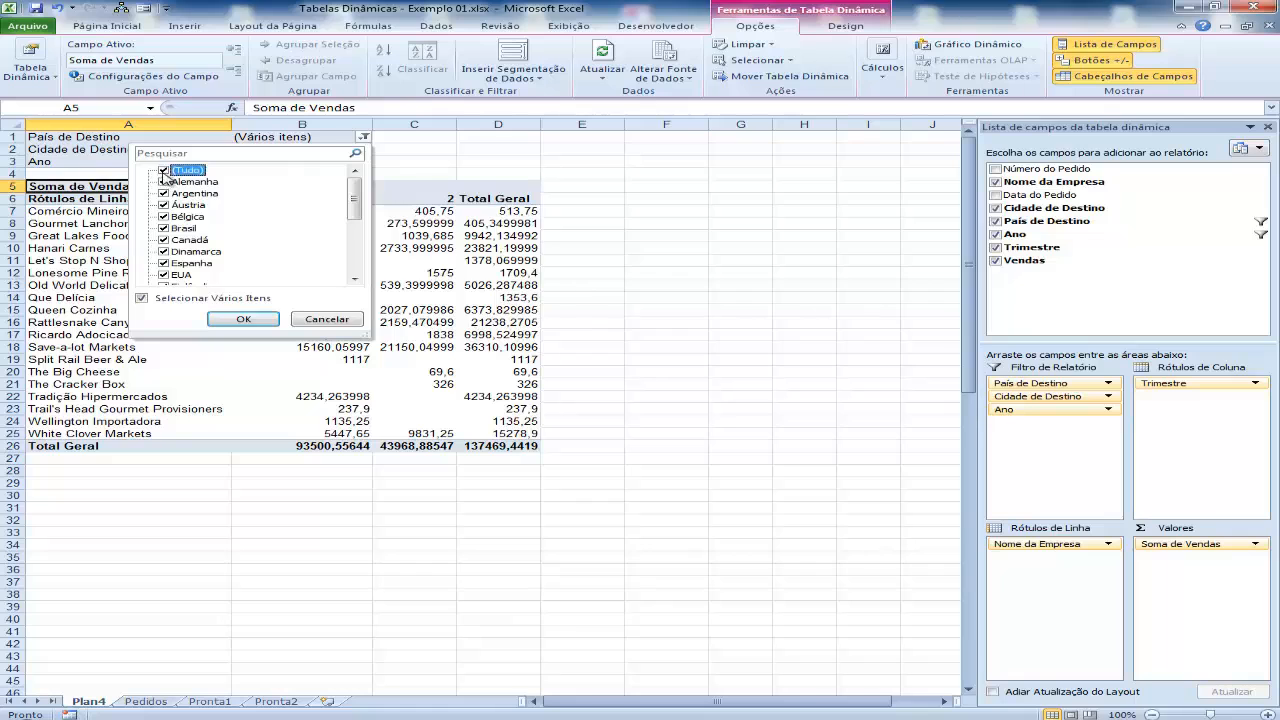
left_click(243, 319)
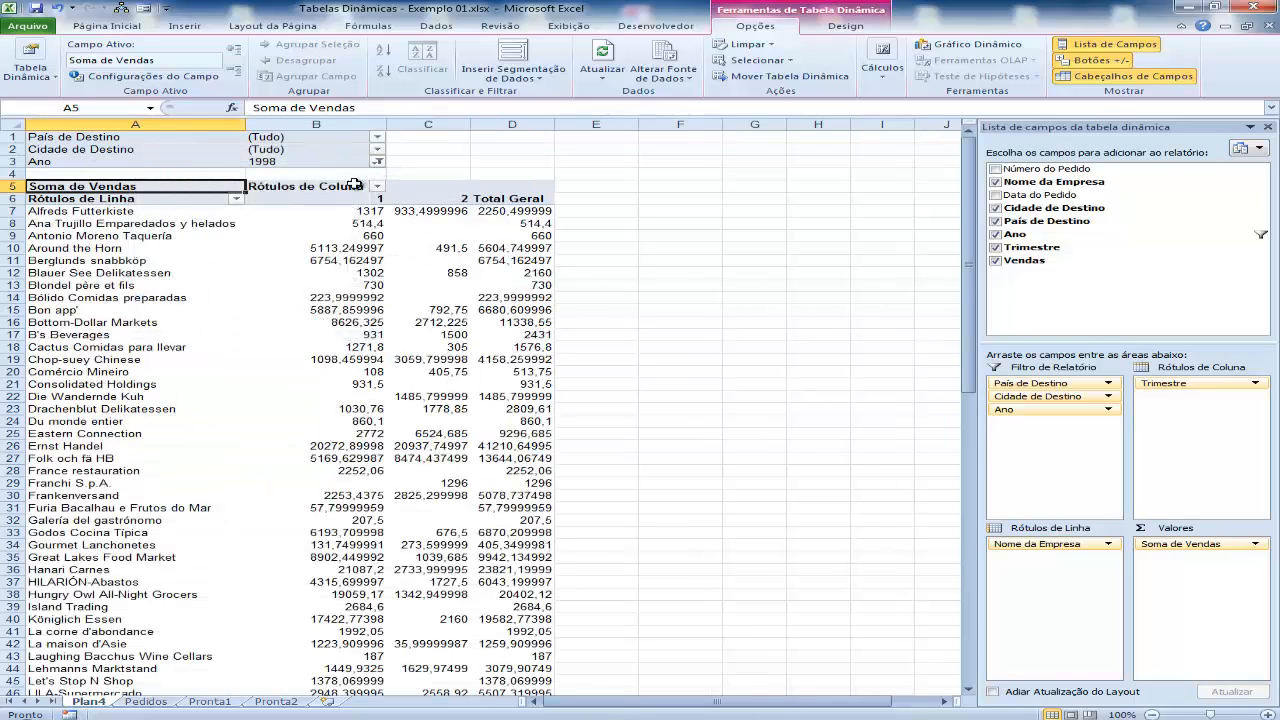
left_click(376, 162)
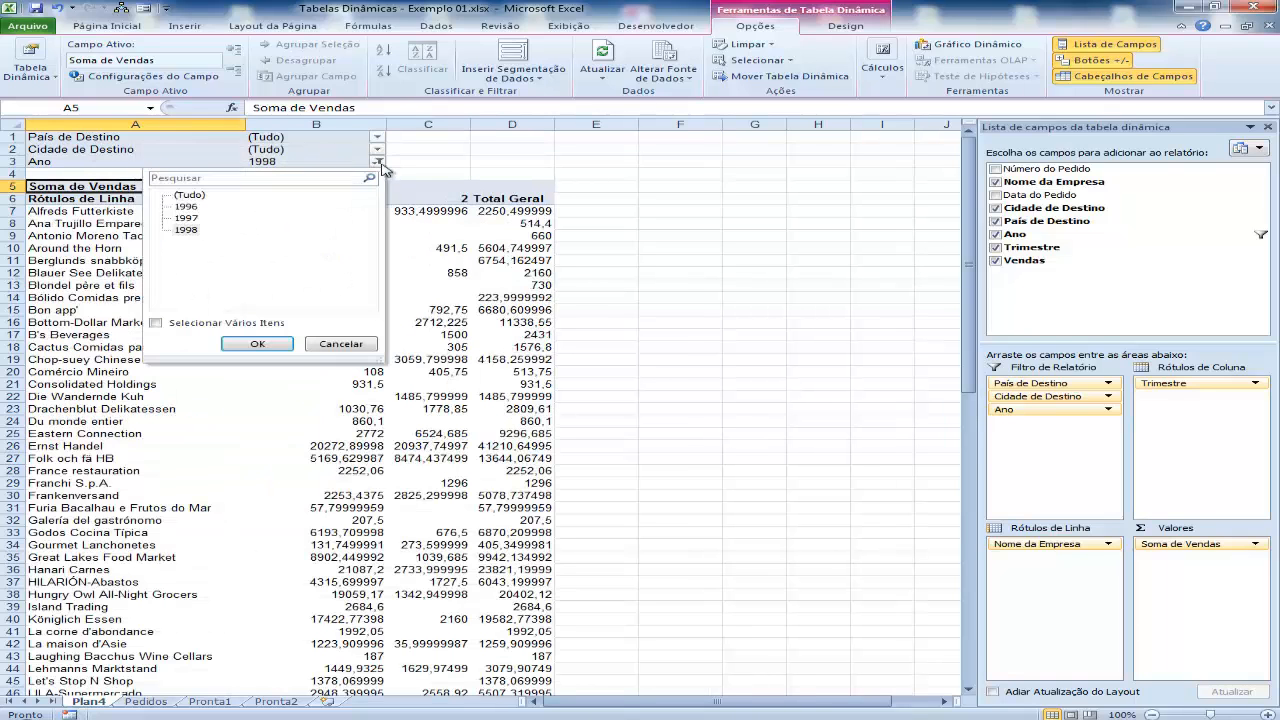
left_click(189, 195)
left_click(251, 345)
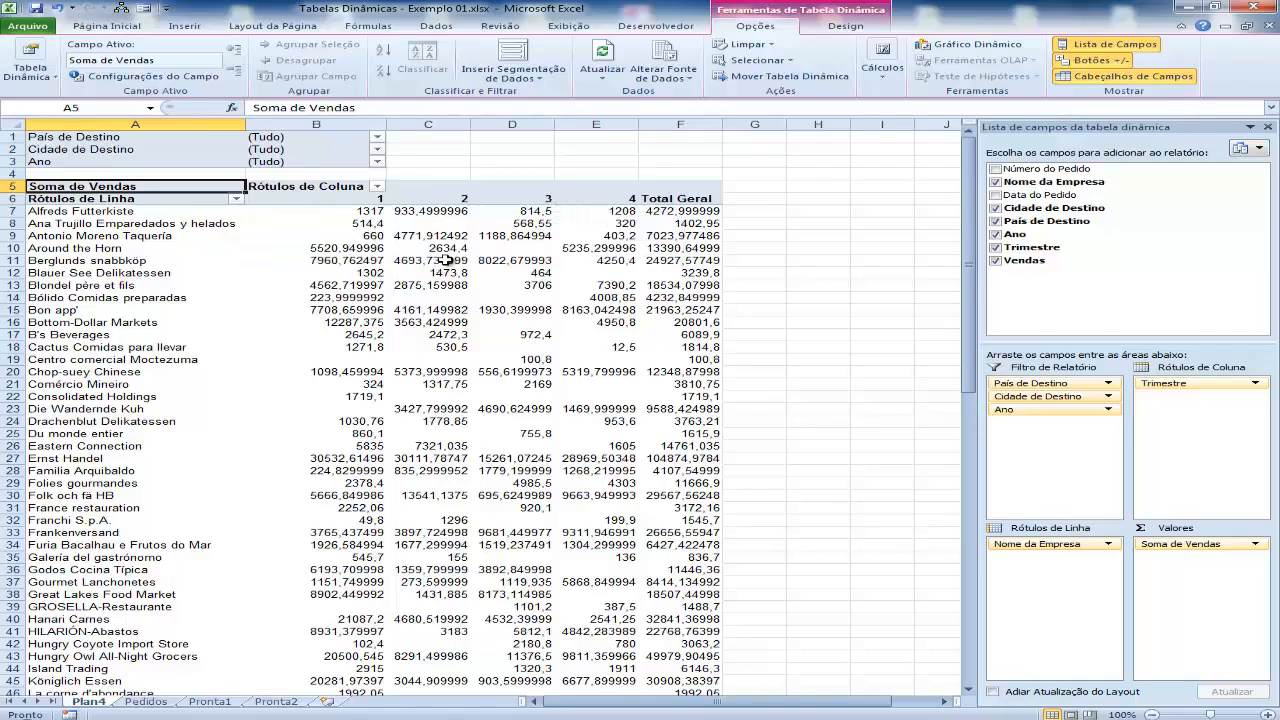
Step: Remove Ano from the report filters and rebuild the column labels with Ano first and Trimestre nested below it
left_click(1114, 412)
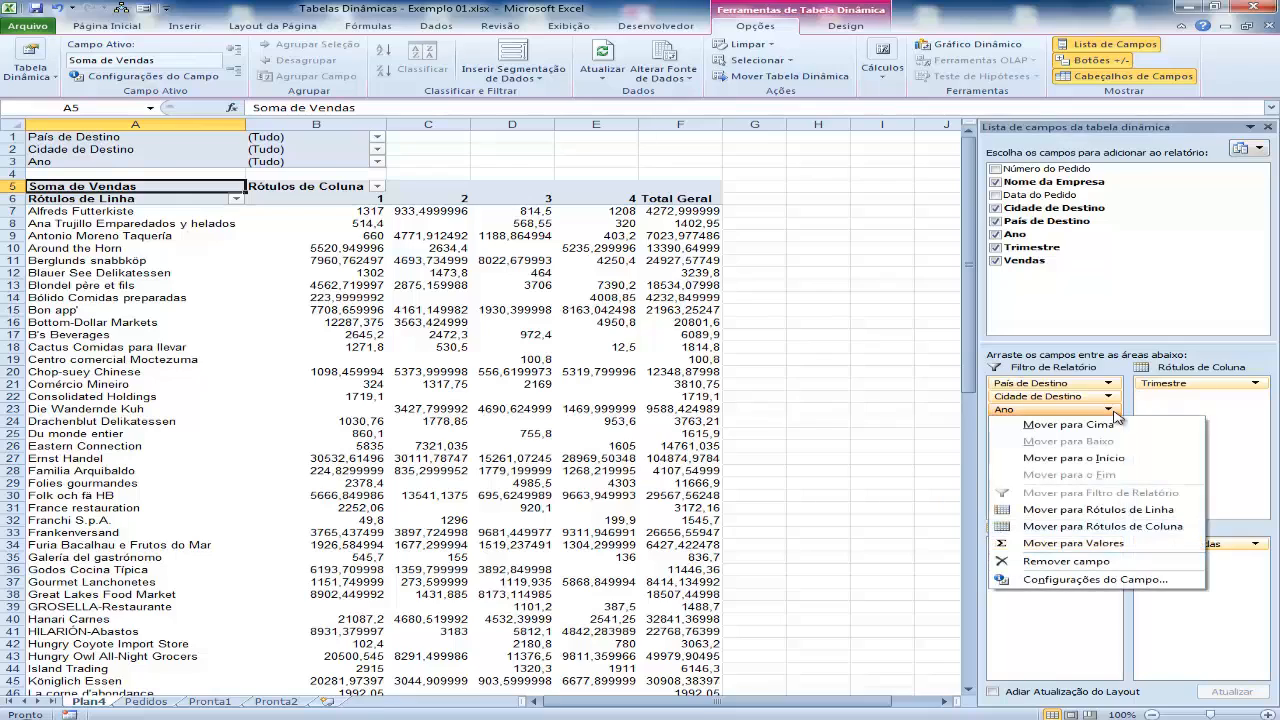
left_click(1096, 563)
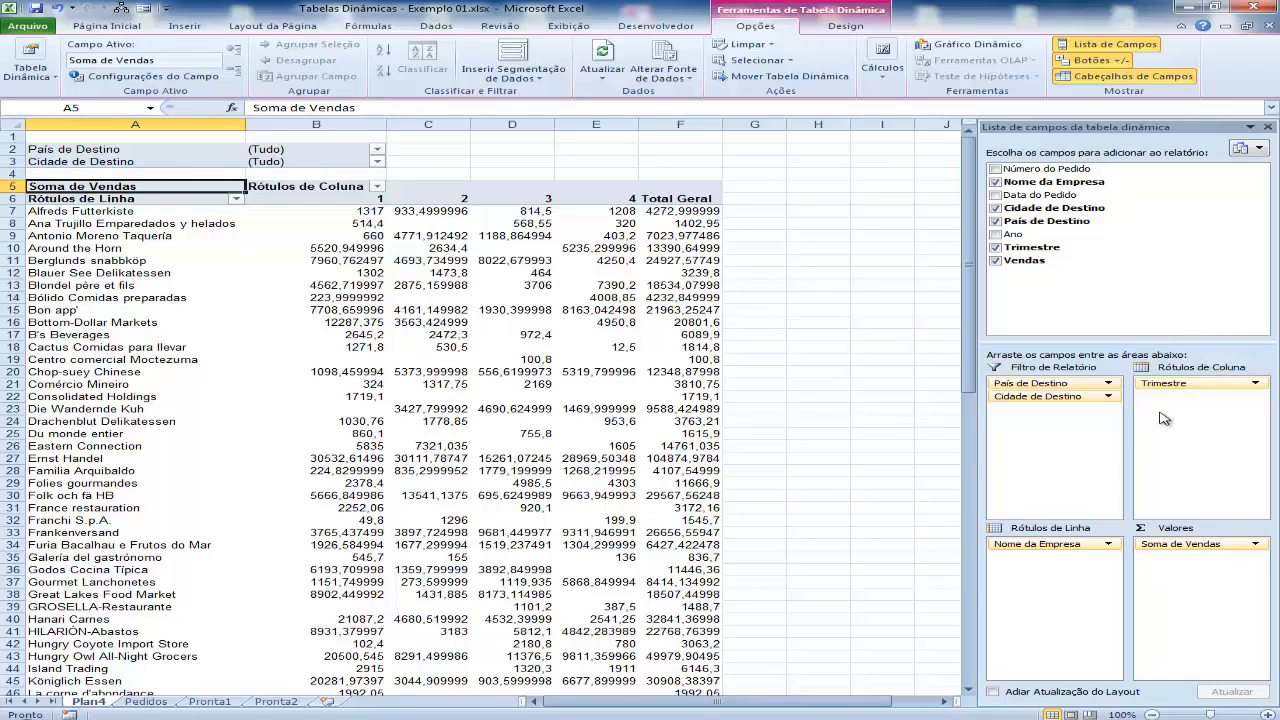
left_click(1255, 383)
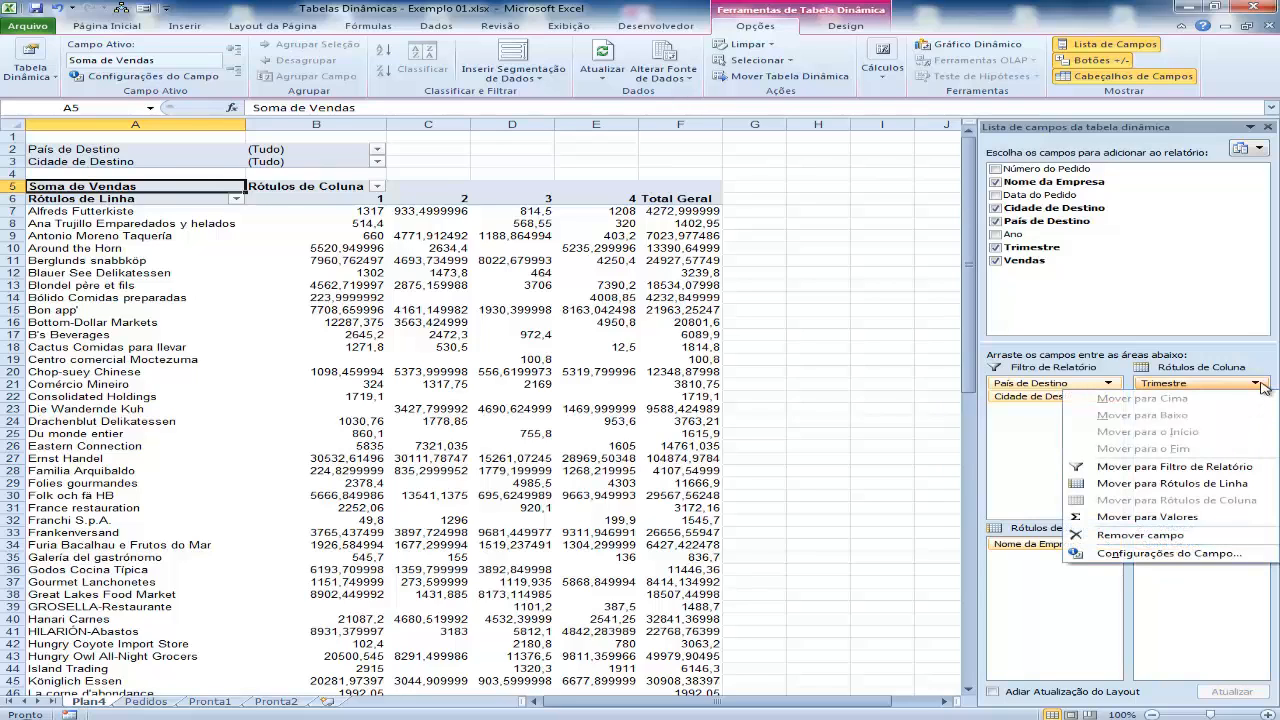
left_click(1128, 536)
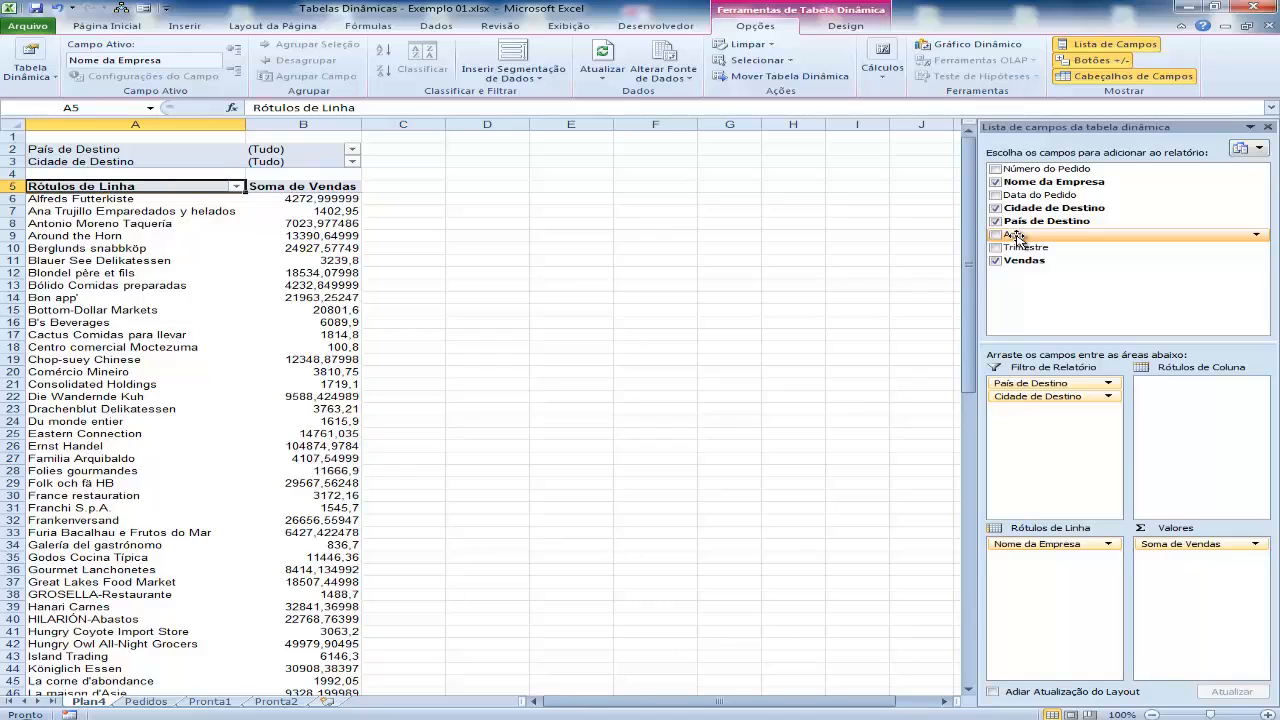
left_click_drag(1015, 238, 1145, 386)
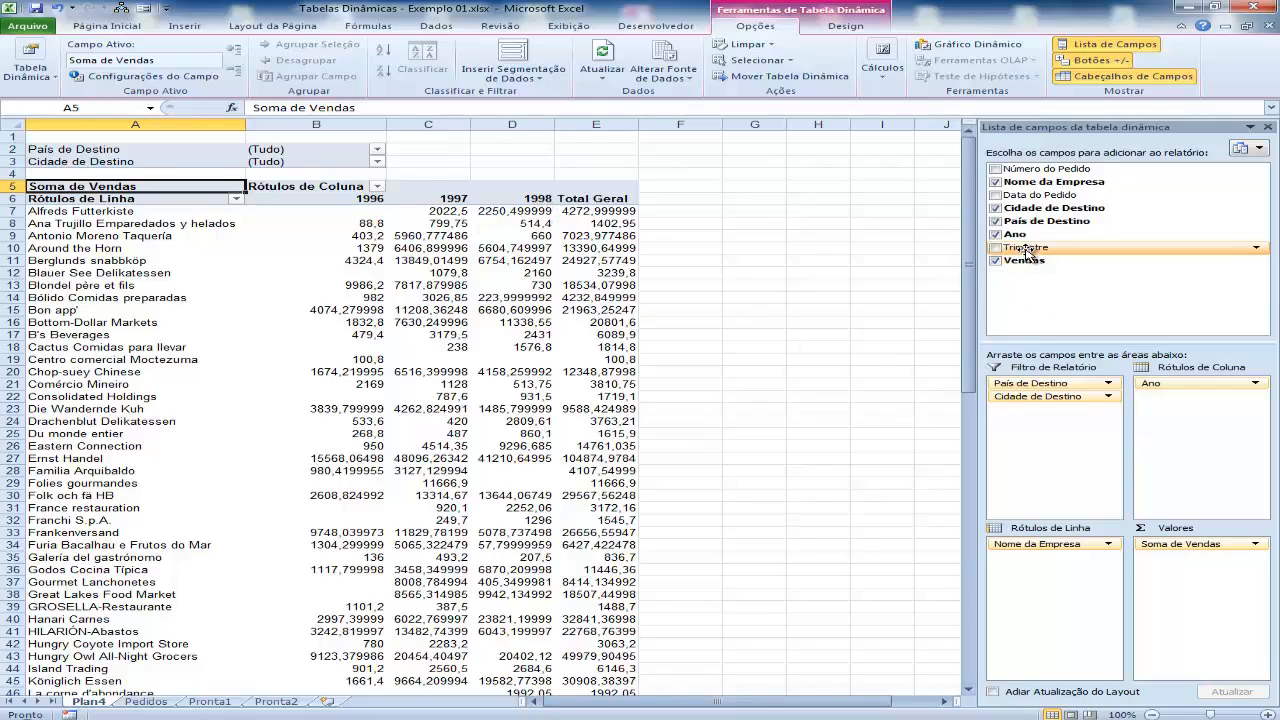
left_click_drag(1027, 253, 1180, 400)
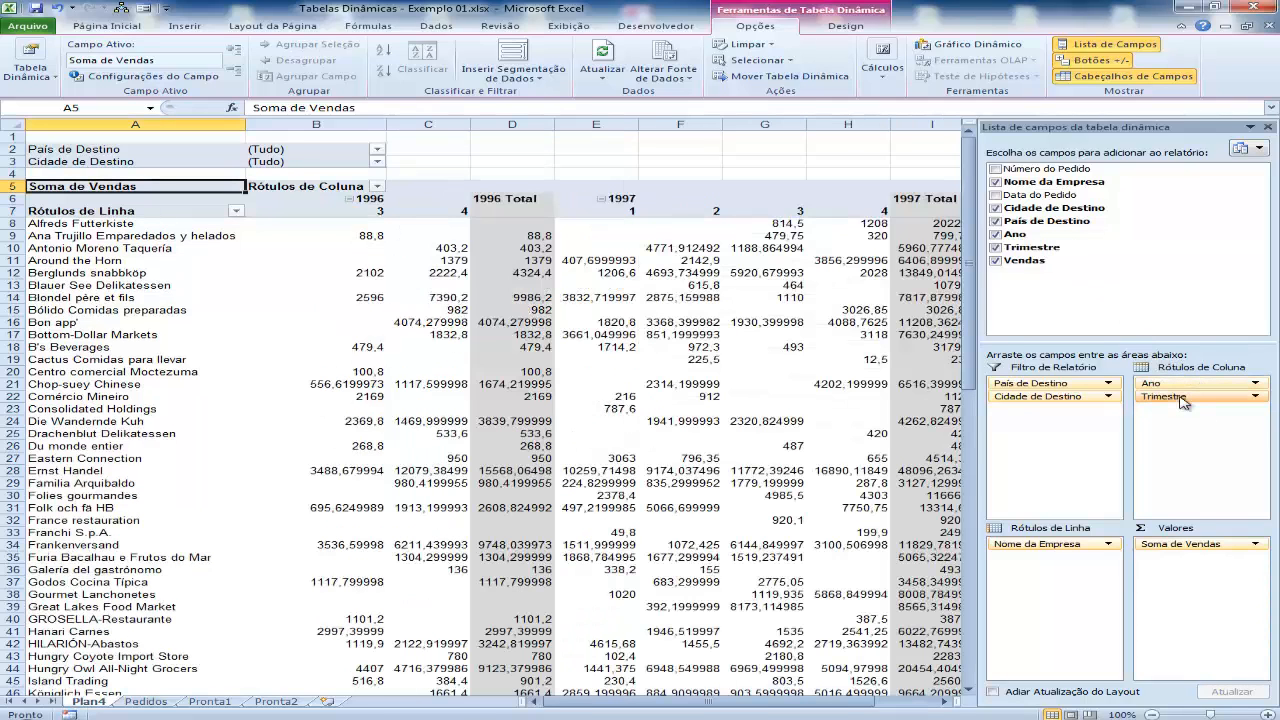
Step: Collapse the quarter columns of 1996, 1997 and 1998 into yearly totals, and expand 1998 again
mouse_move(685, 387)
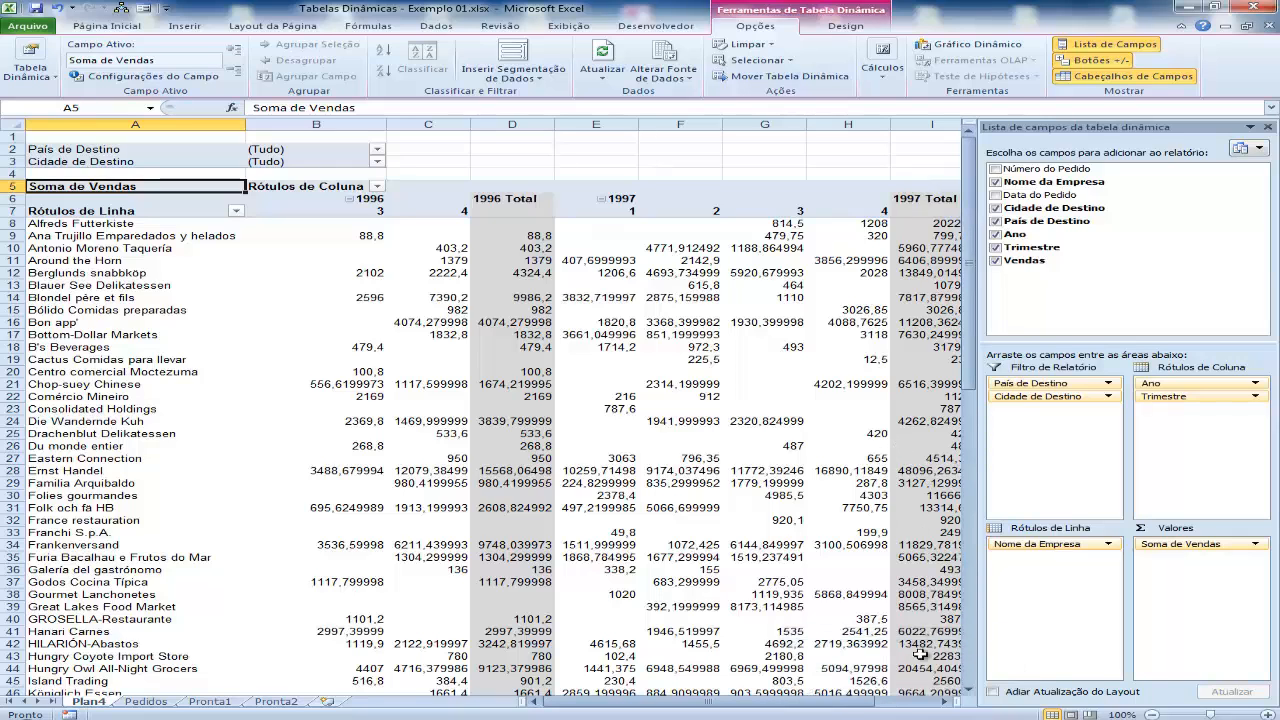
left_click(948, 704)
left_click(948, 704)
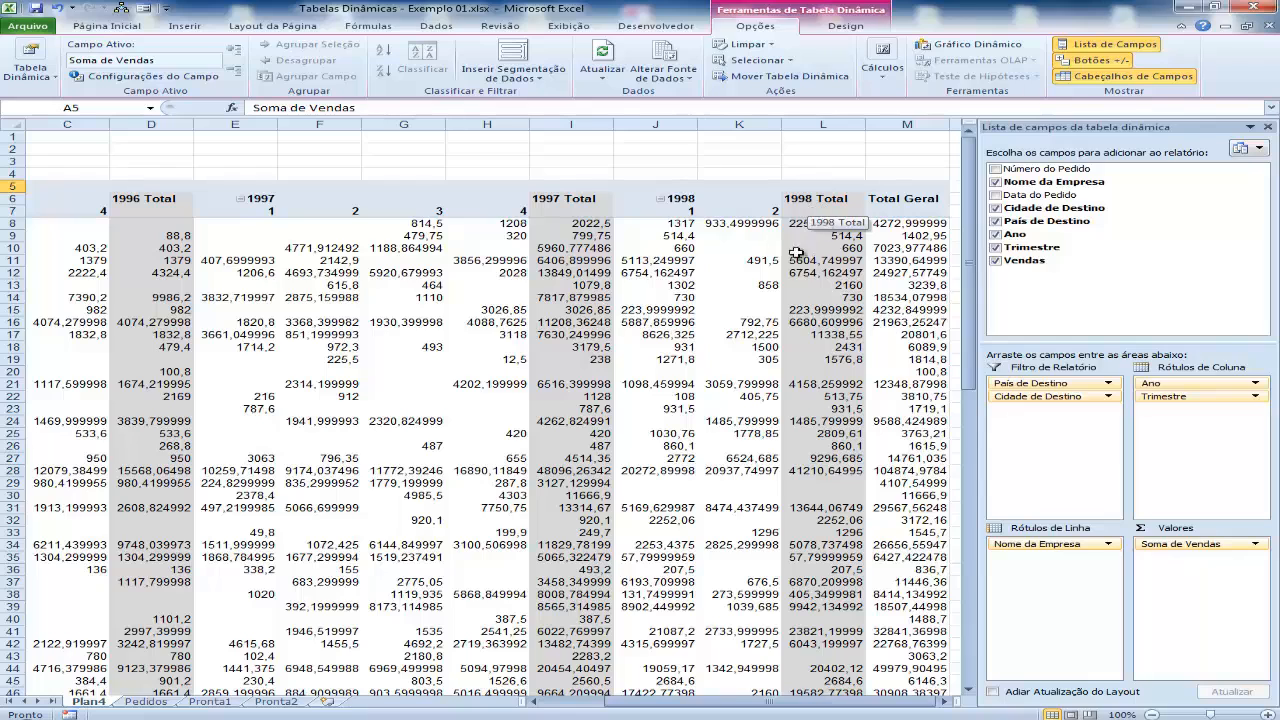
left_click(536, 703)
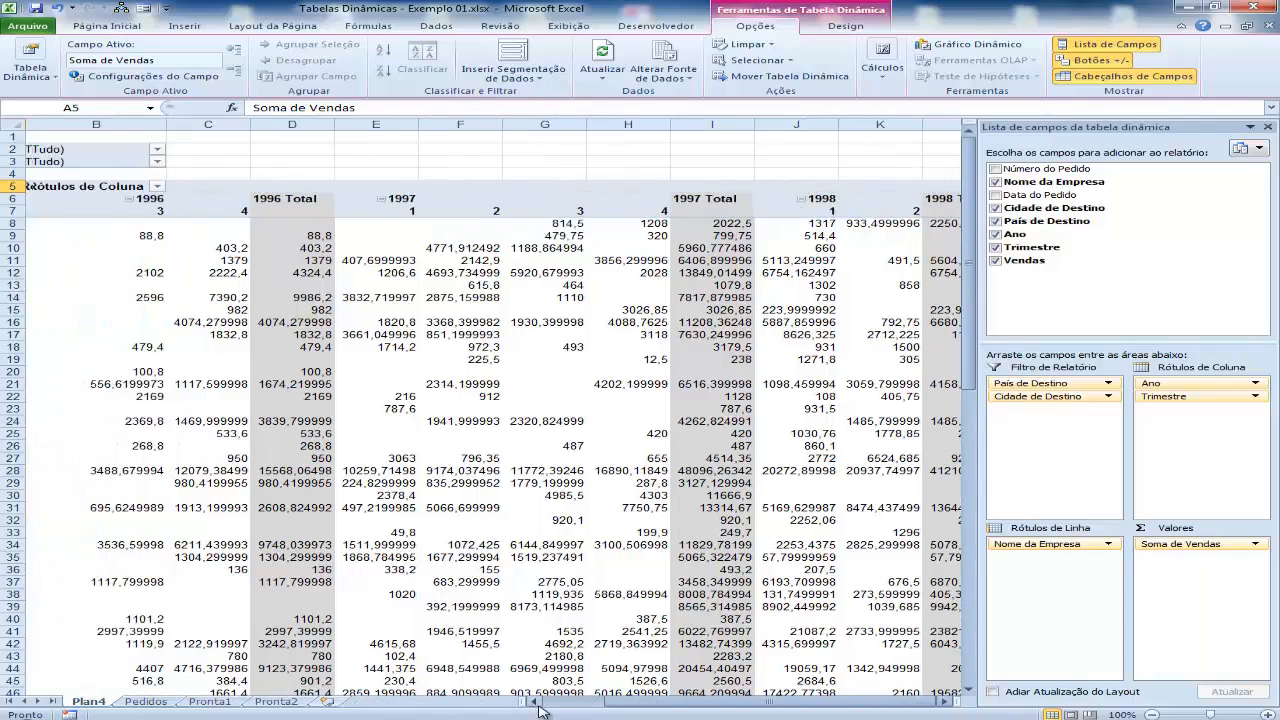
left_click(536, 703)
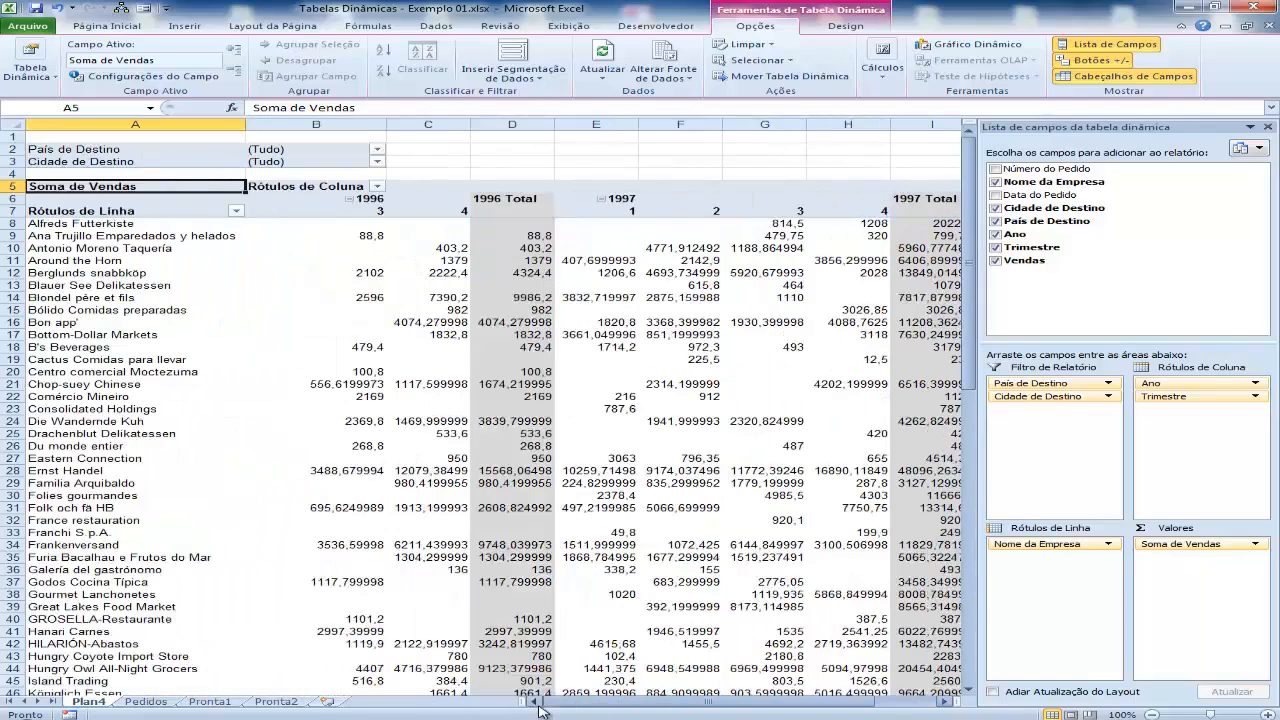
left_click(351, 199)
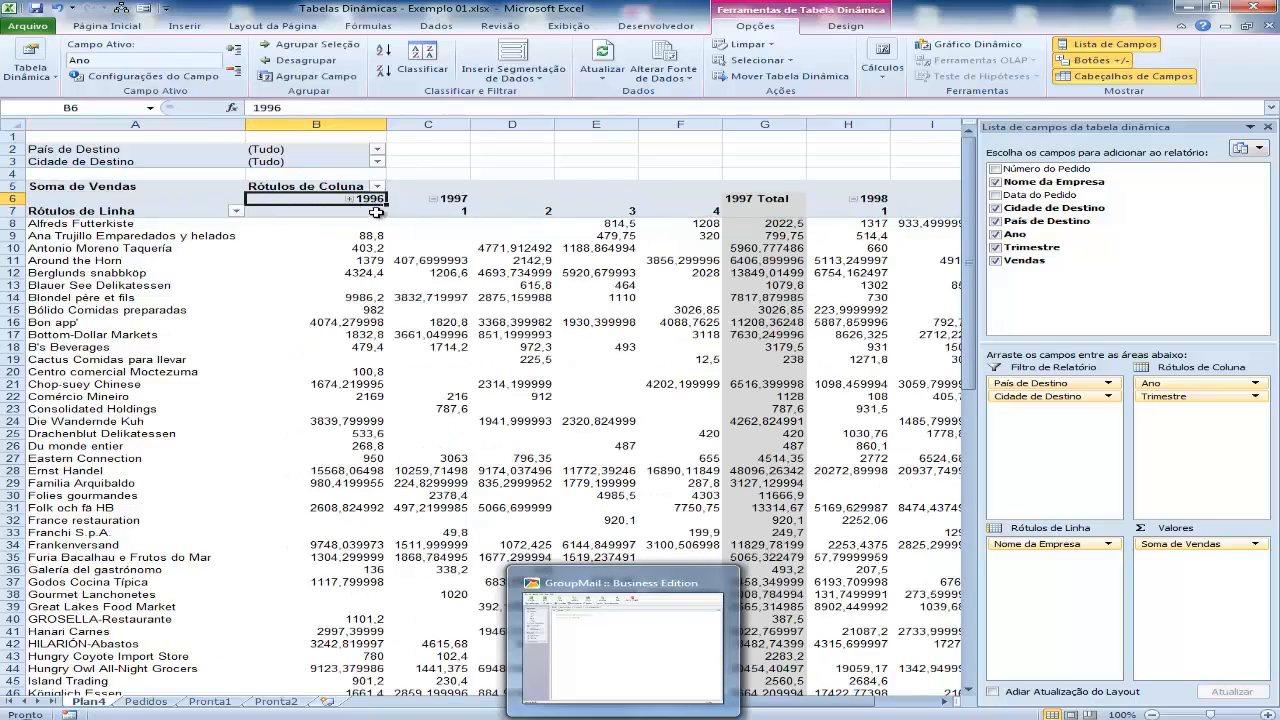
left_click(433, 199)
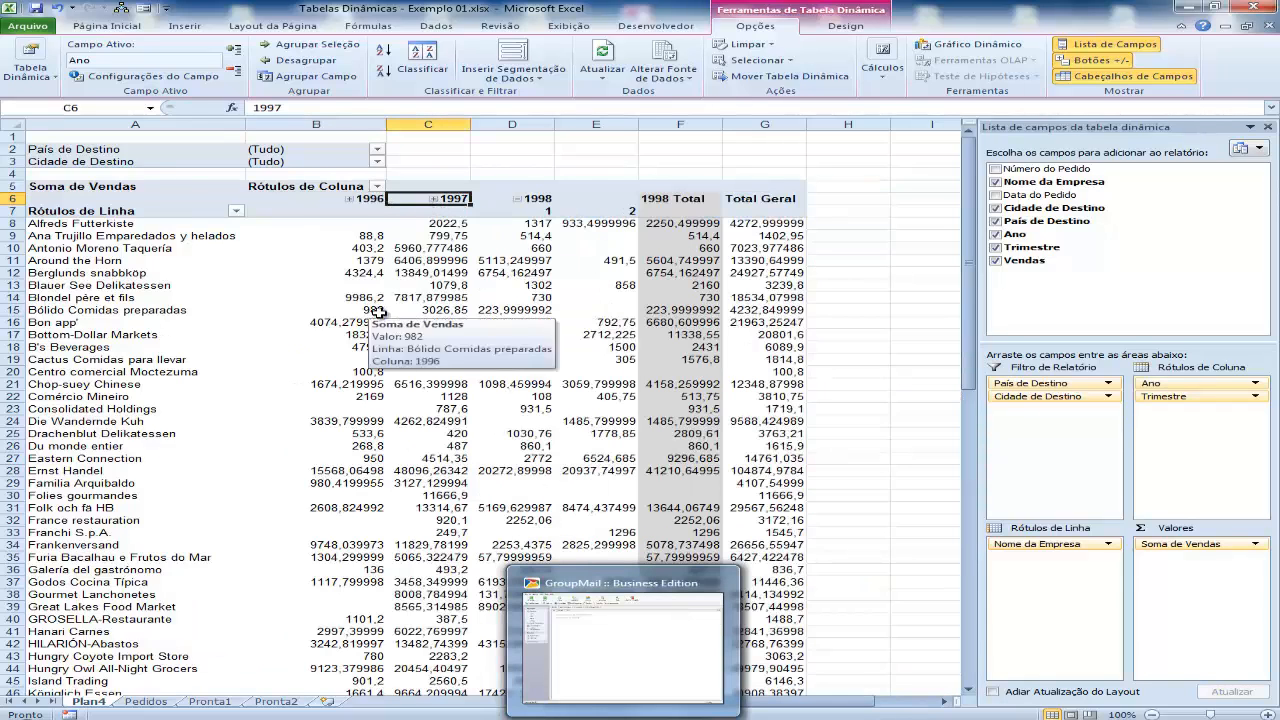
left_click(517, 199)
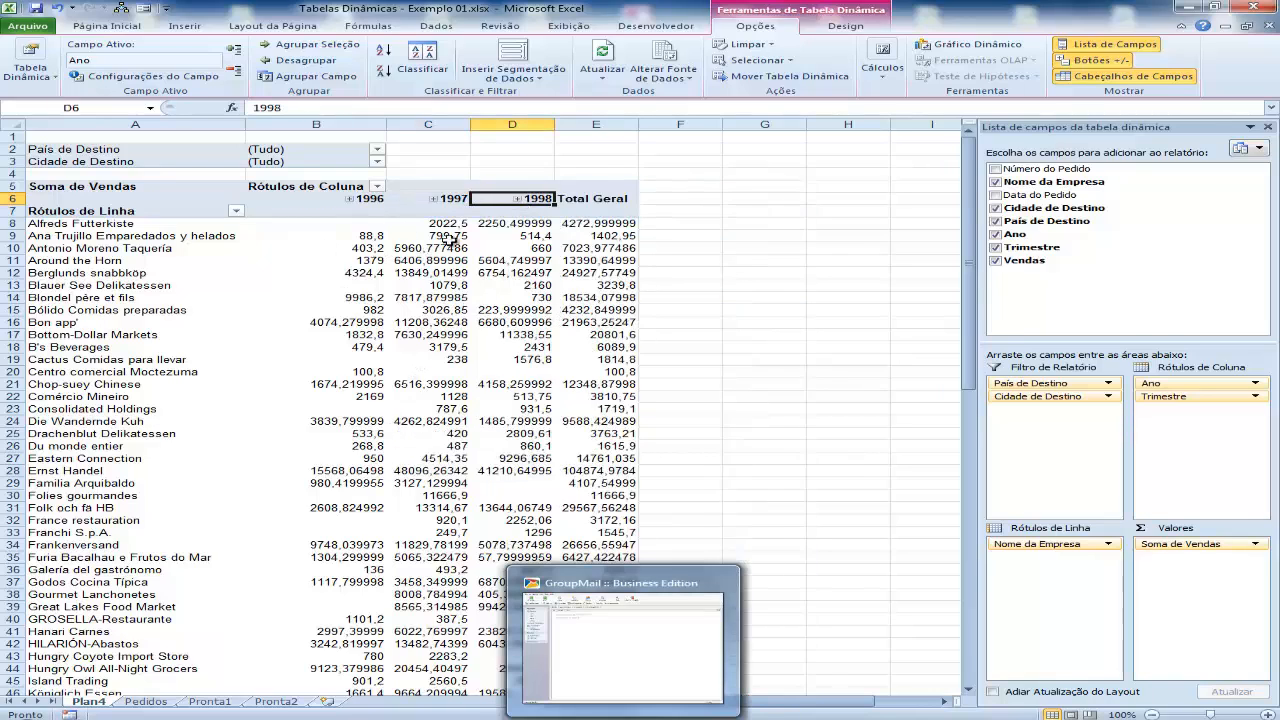
left_click(519, 200)
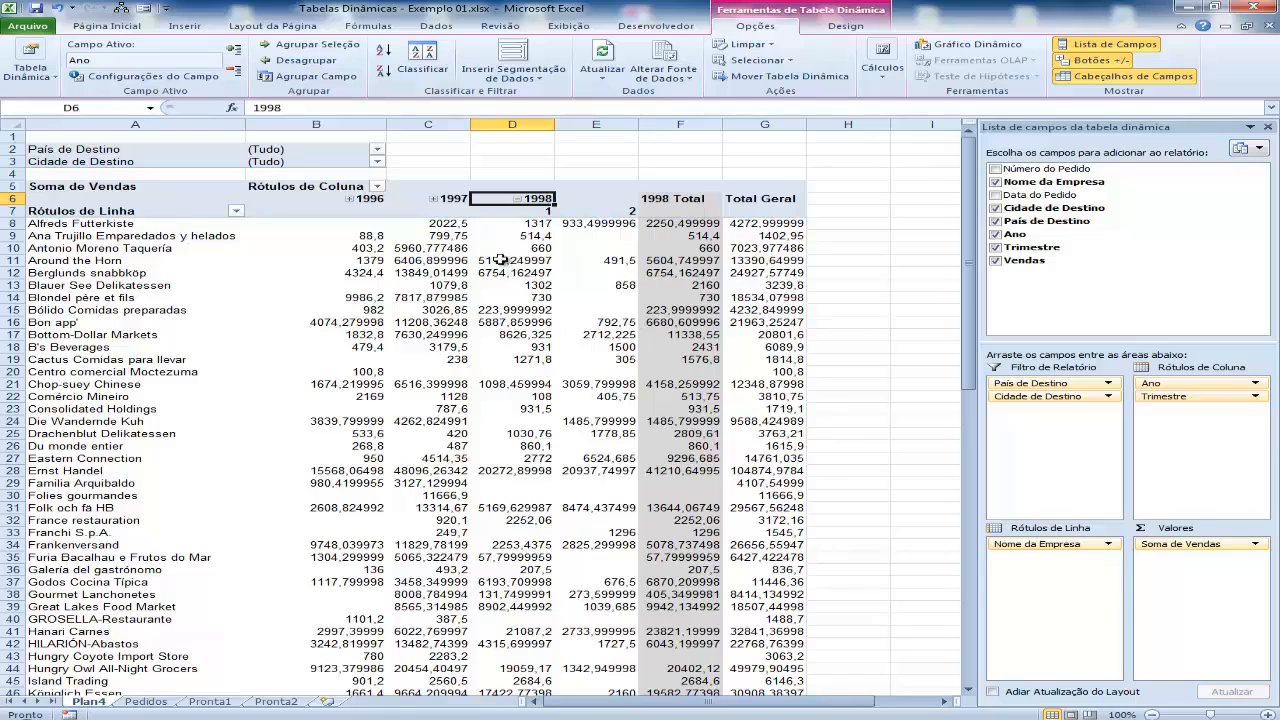
Step: Expand the 1997 and 1996 column groups to show their quarters
left_click(433, 199)
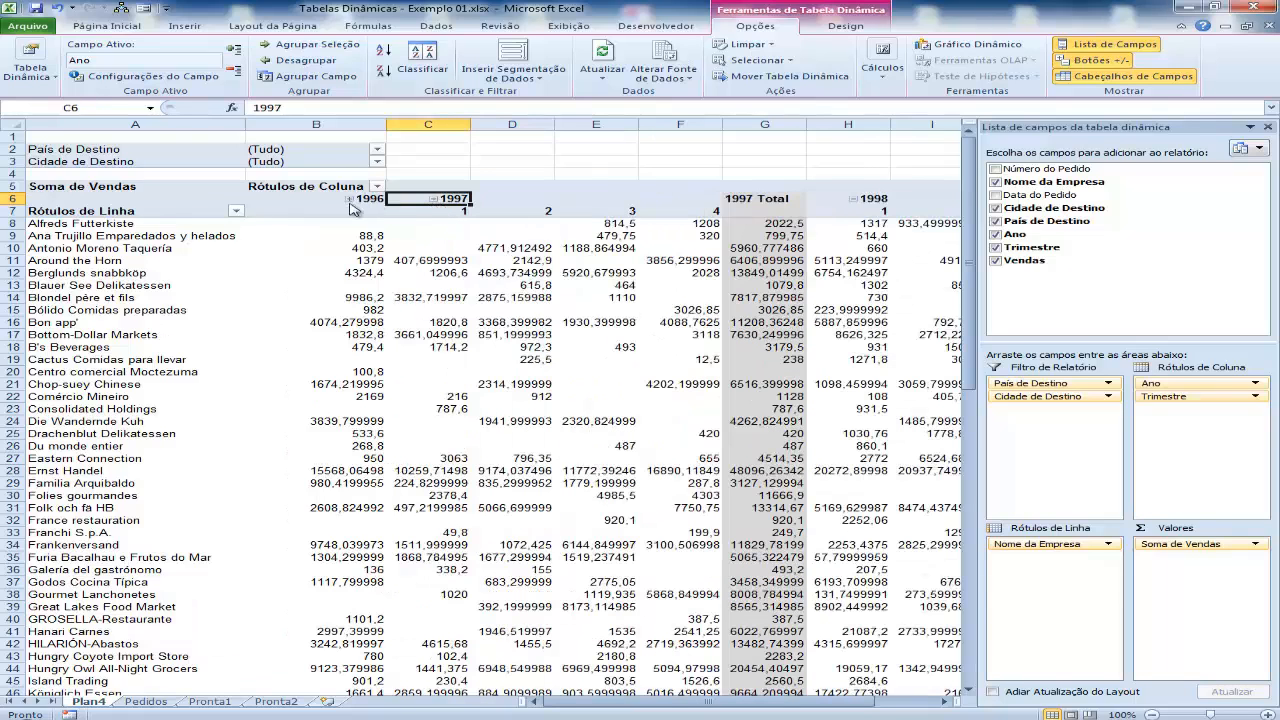
left_click(350, 199)
mouse_move(331, 230)
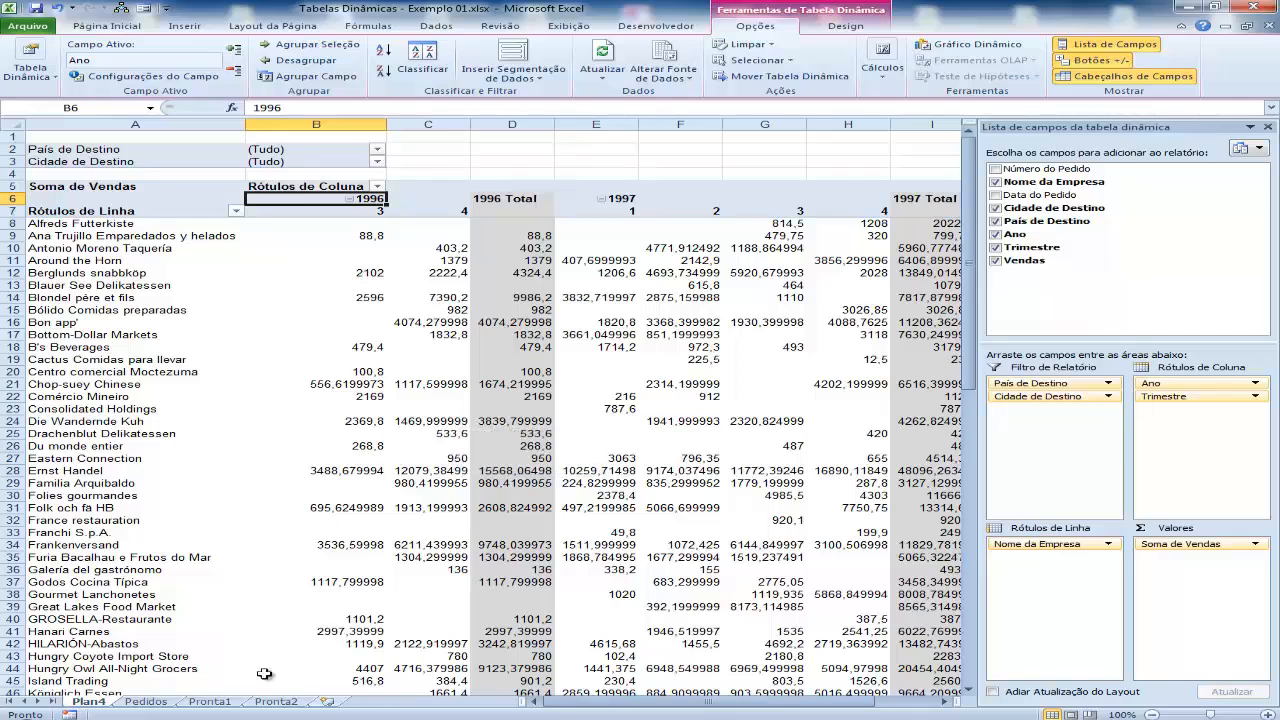
Step: Create another pivot table on a new worksheet from the full orders list in Pedidos, range A1:H831
mouse_move(262, 719)
left_click(144, 702)
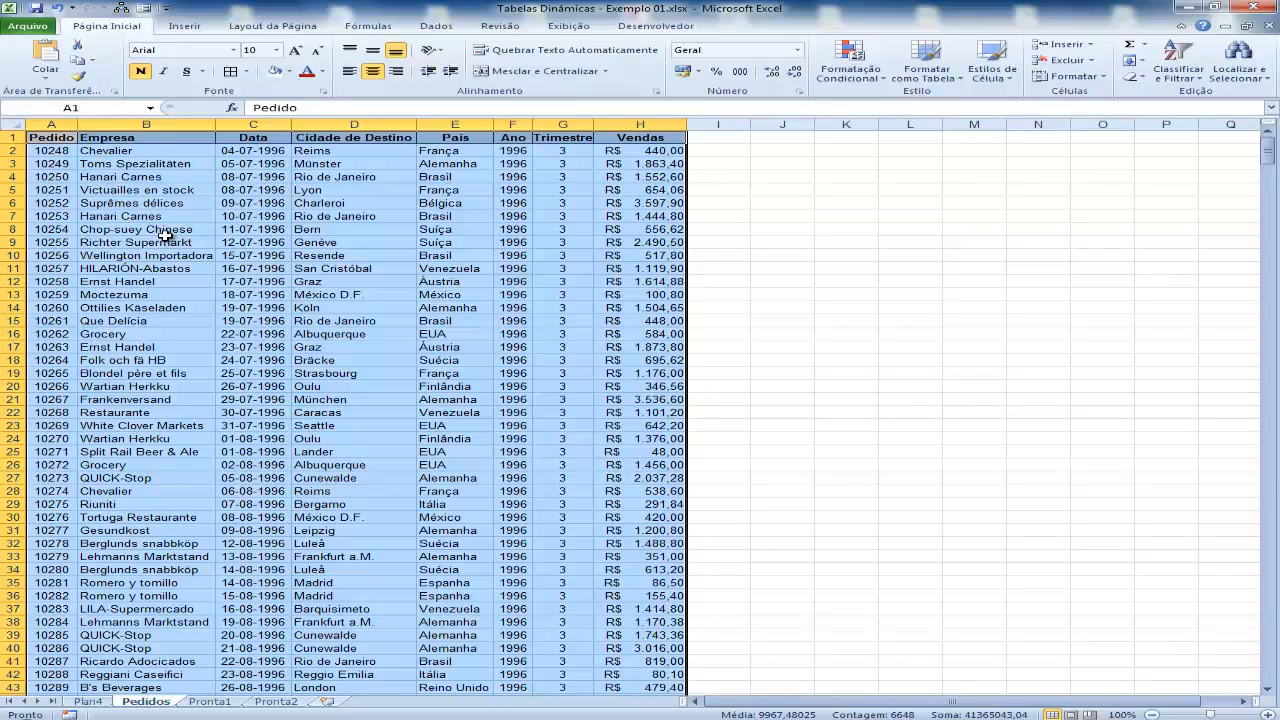
left_click(55, 140)
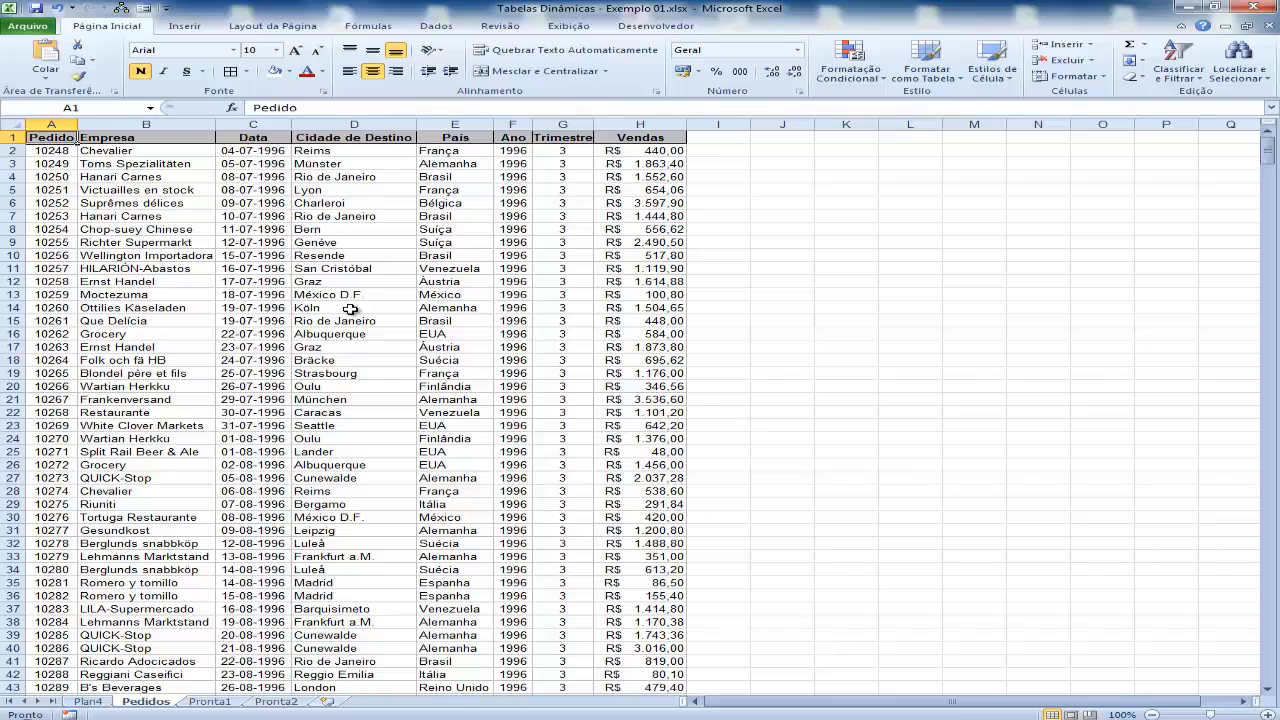
key("ctrl+a")
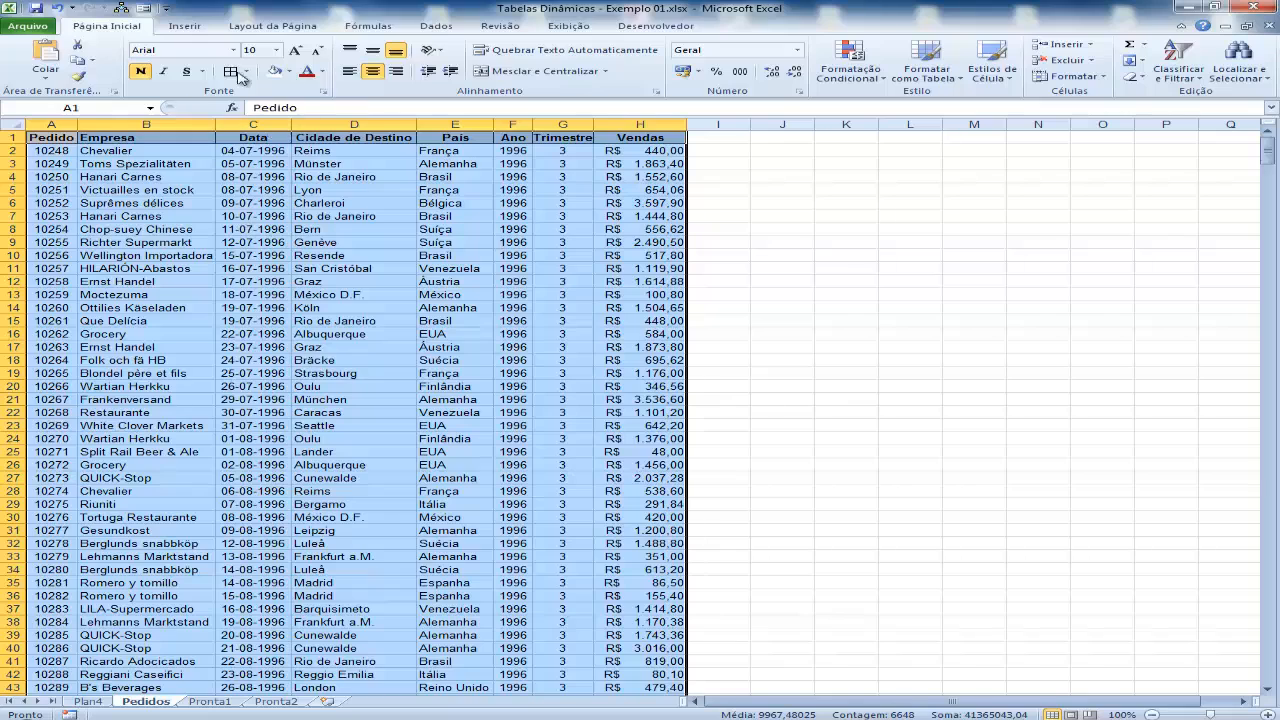
left_click(185, 31)
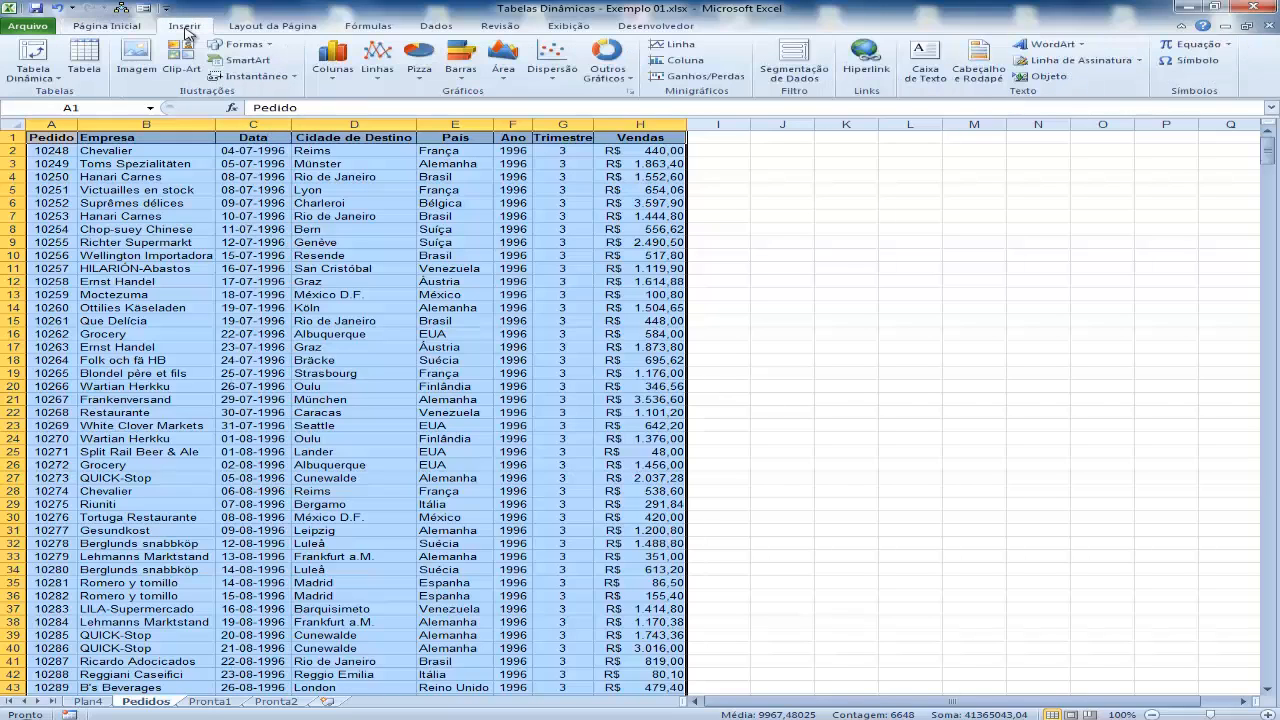
left_click(33, 57)
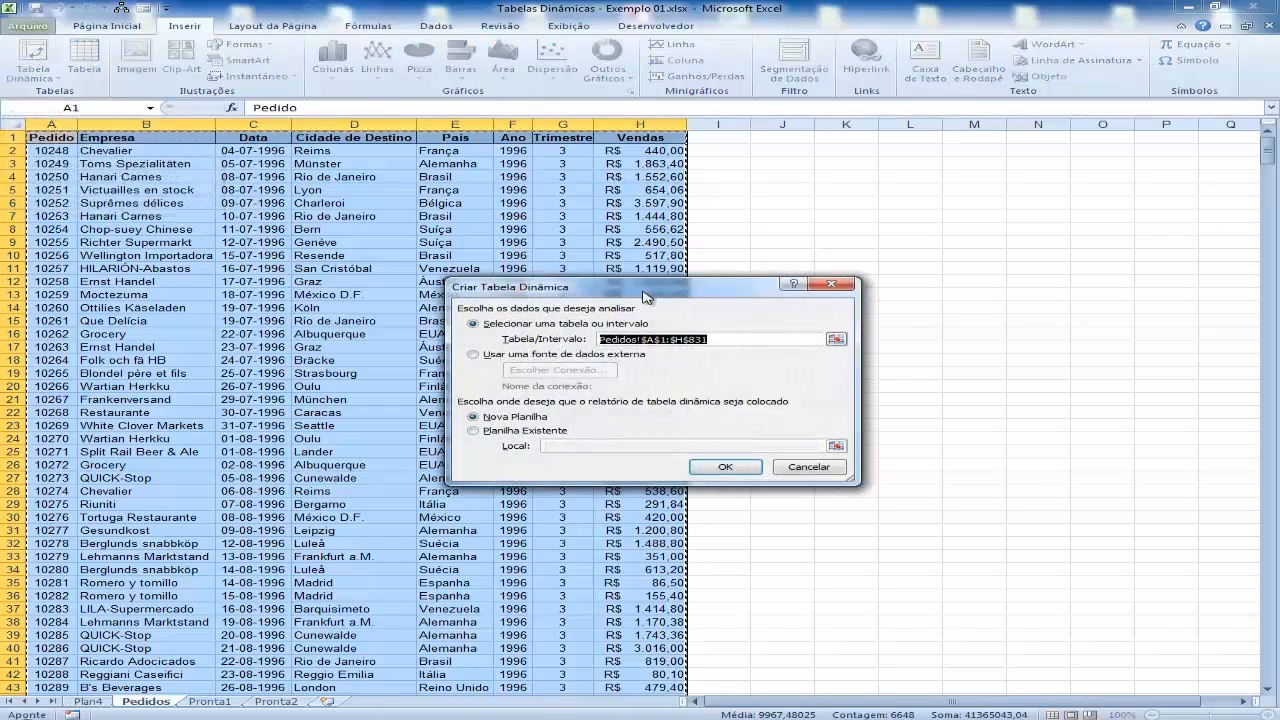
left_click_drag(797, 288, 942, 264)
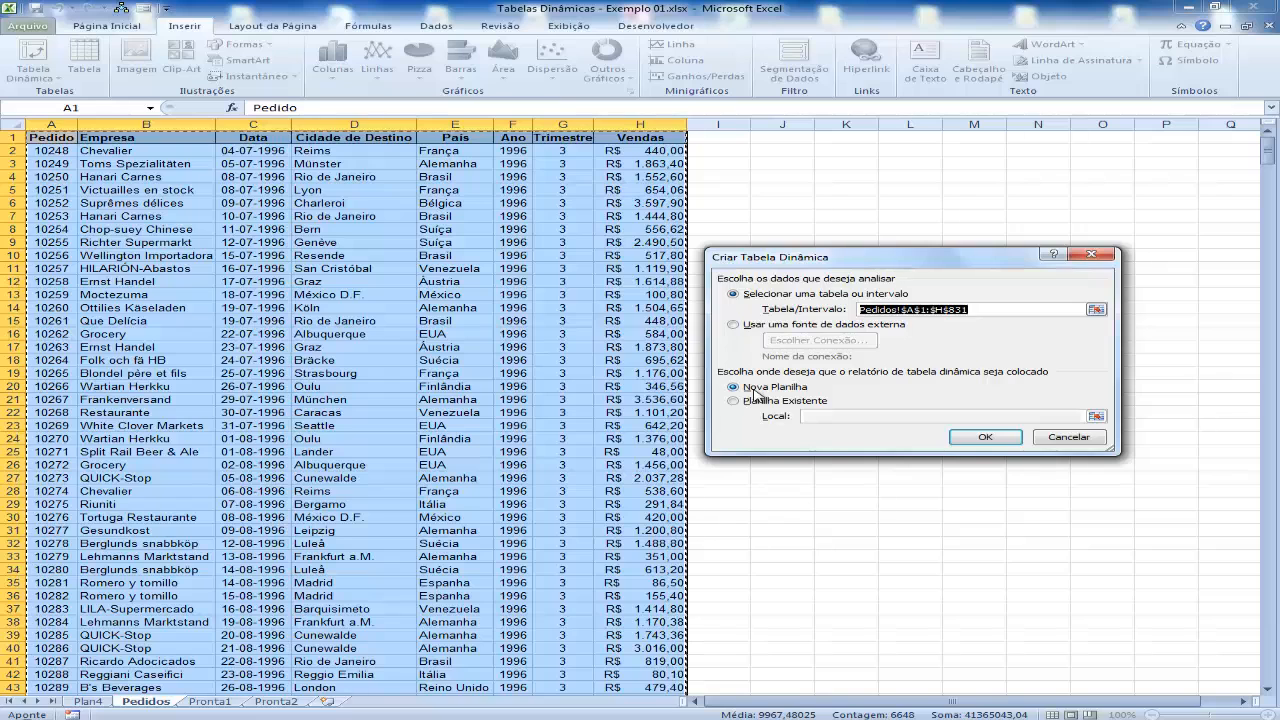
left_click(985, 440)
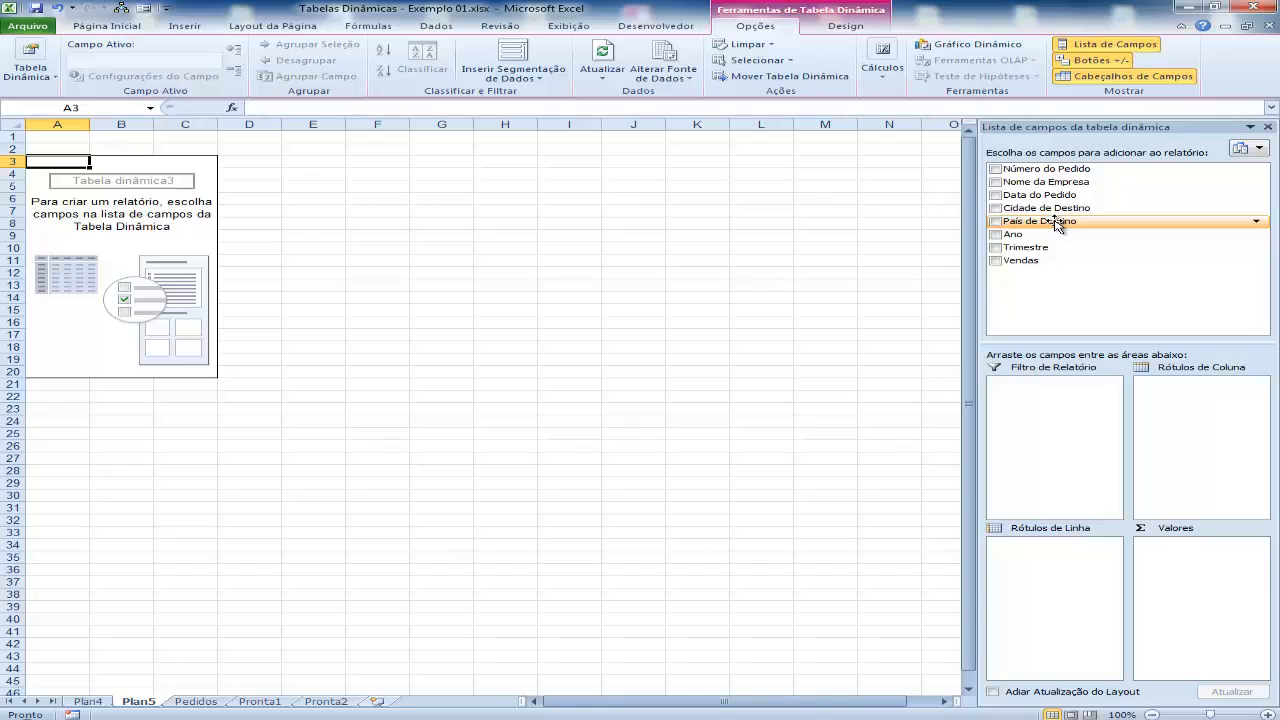
Step: Set País de Destino as the row labels with Cidade de Destino nested below it
left_click_drag(1055, 222, 1057, 551)
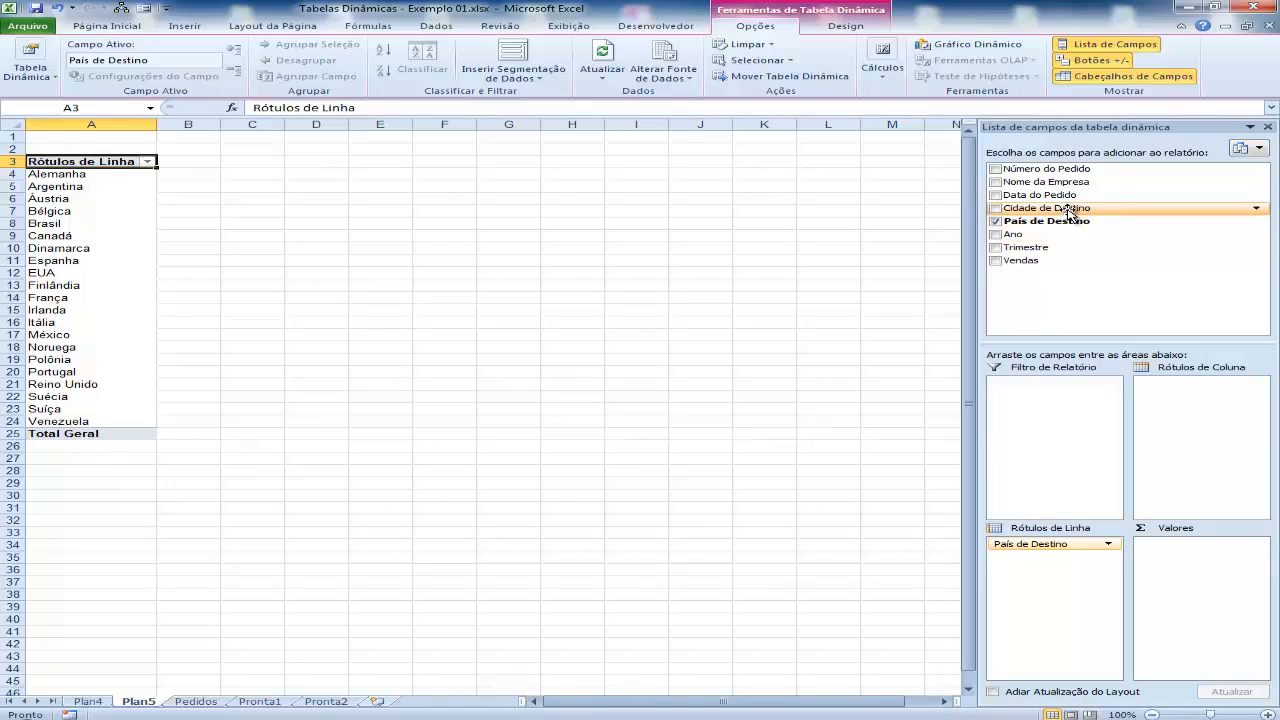
left_click_drag(1068, 212, 1070, 569)
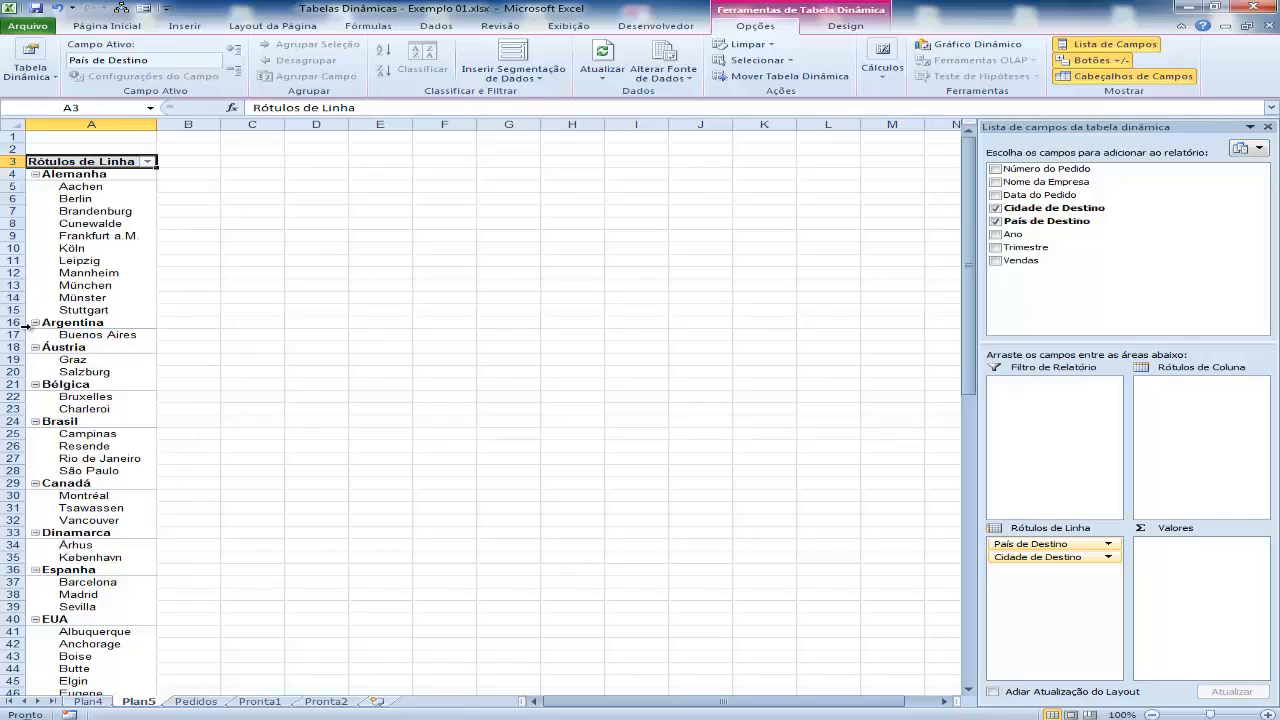
scroll(97, 398, "down", 3)
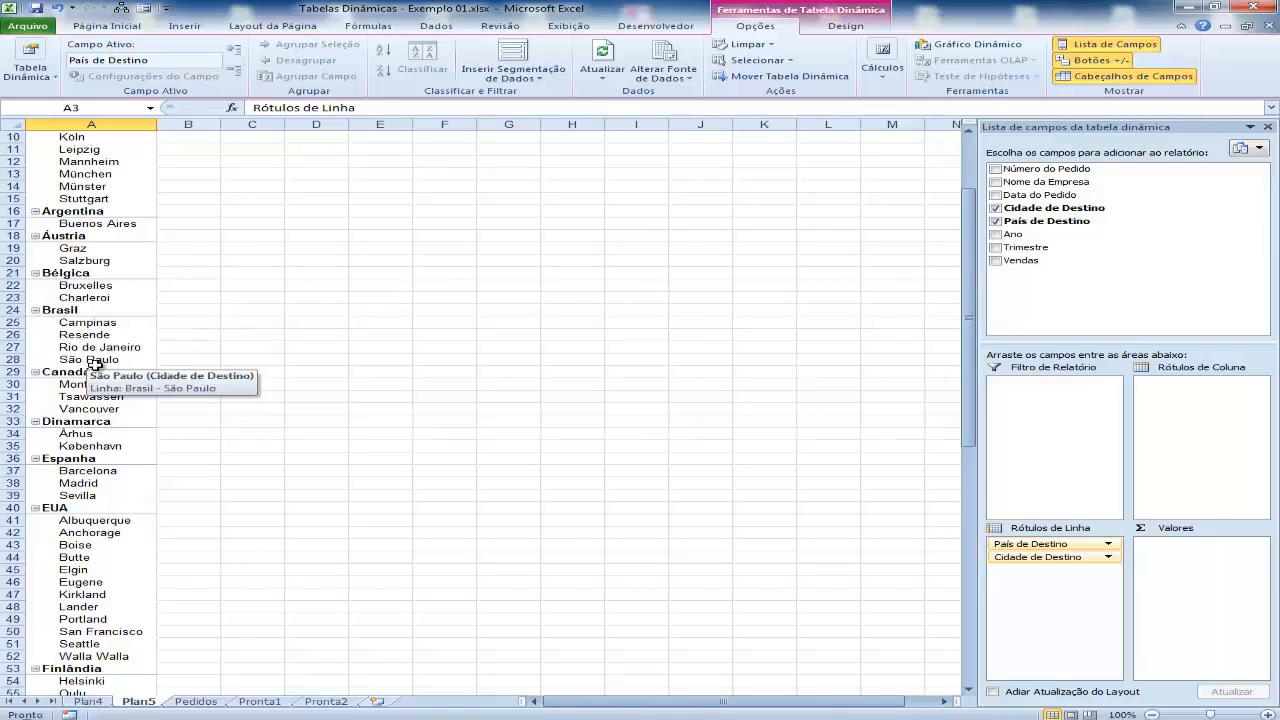
scroll(94, 363, "up", 3)
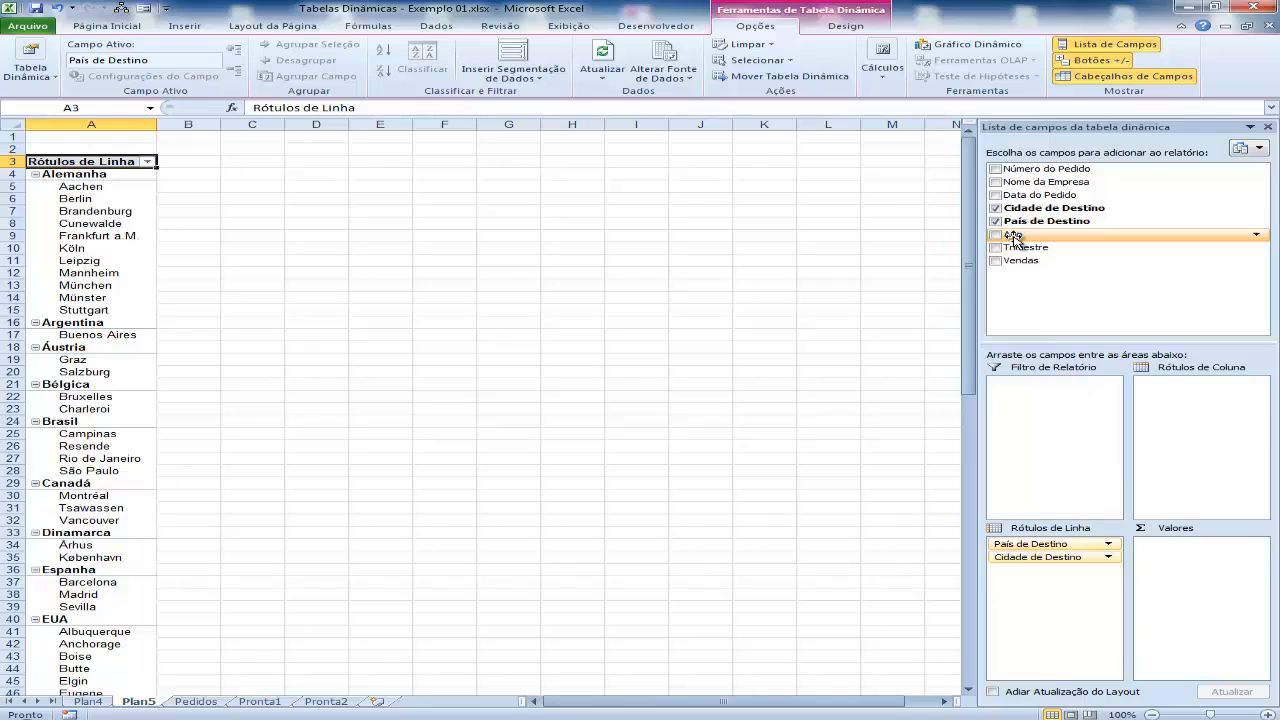
Step: Complete the pivot layout with Ano as column labels, the sum of Vendas as values and Trimestre as report filter
left_click_drag(1013, 236, 1172, 387)
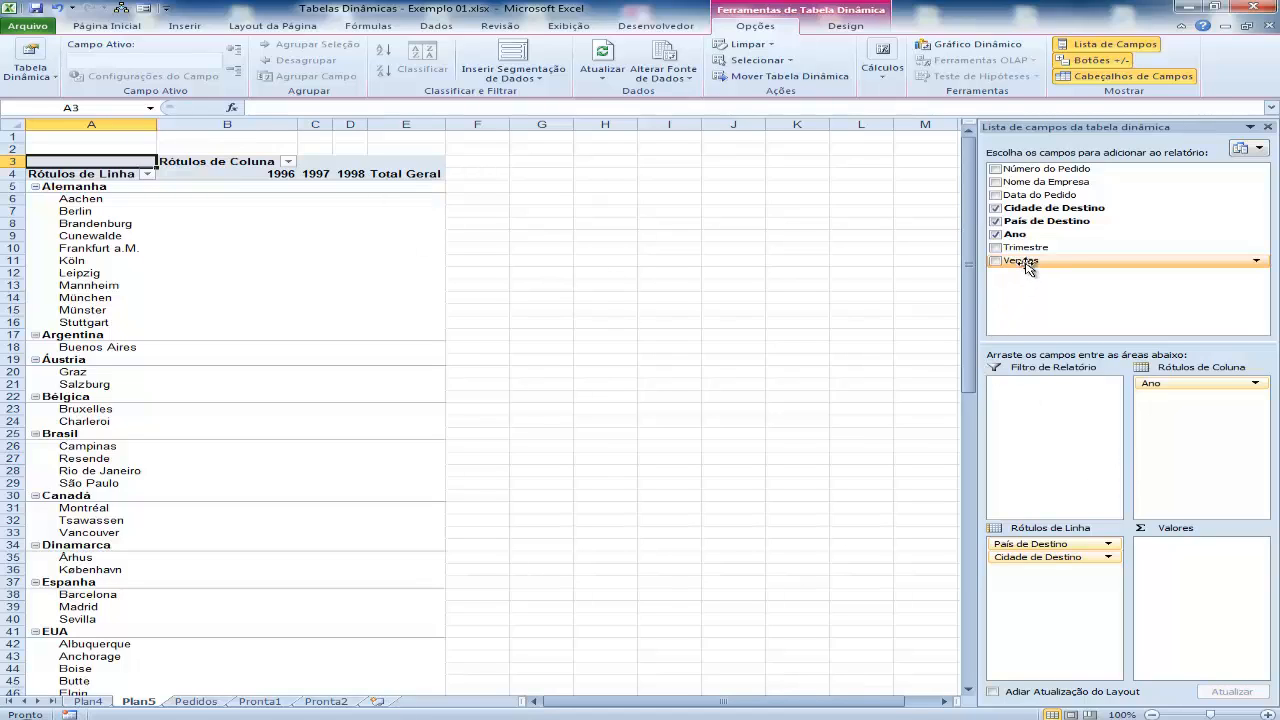
left_click_drag(1027, 268, 1181, 560)
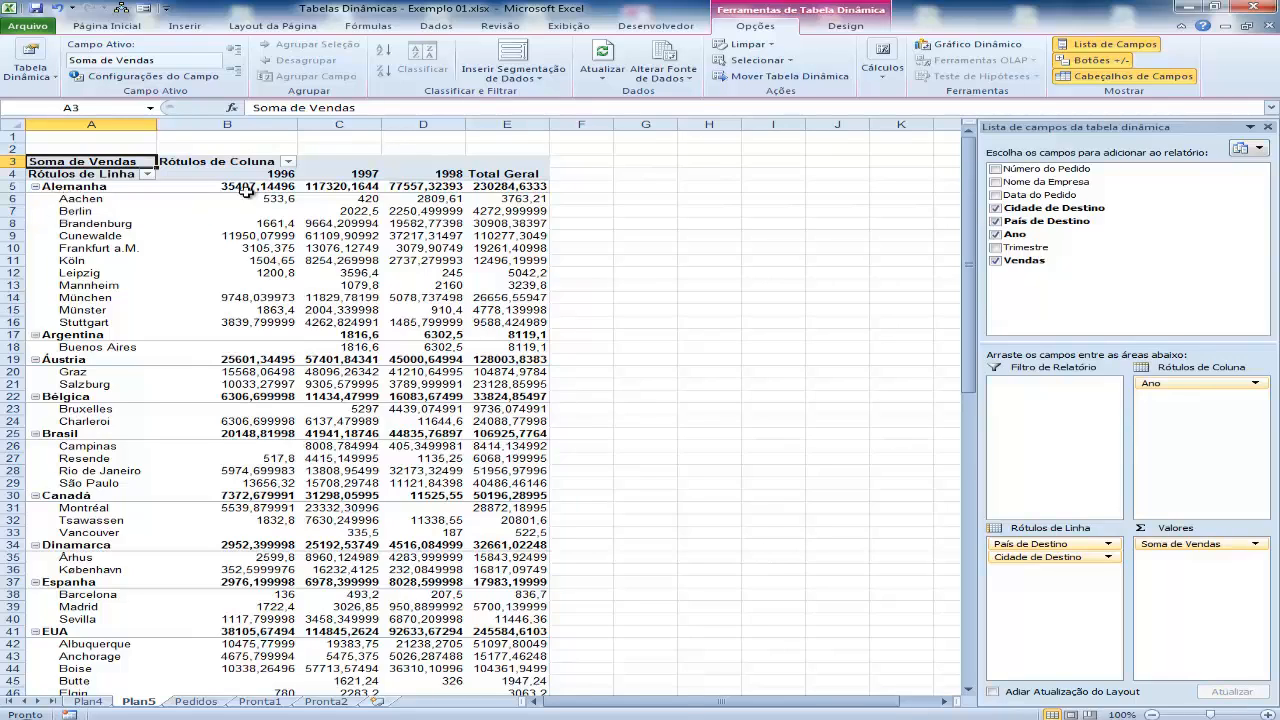
mouse_move(289, 187)
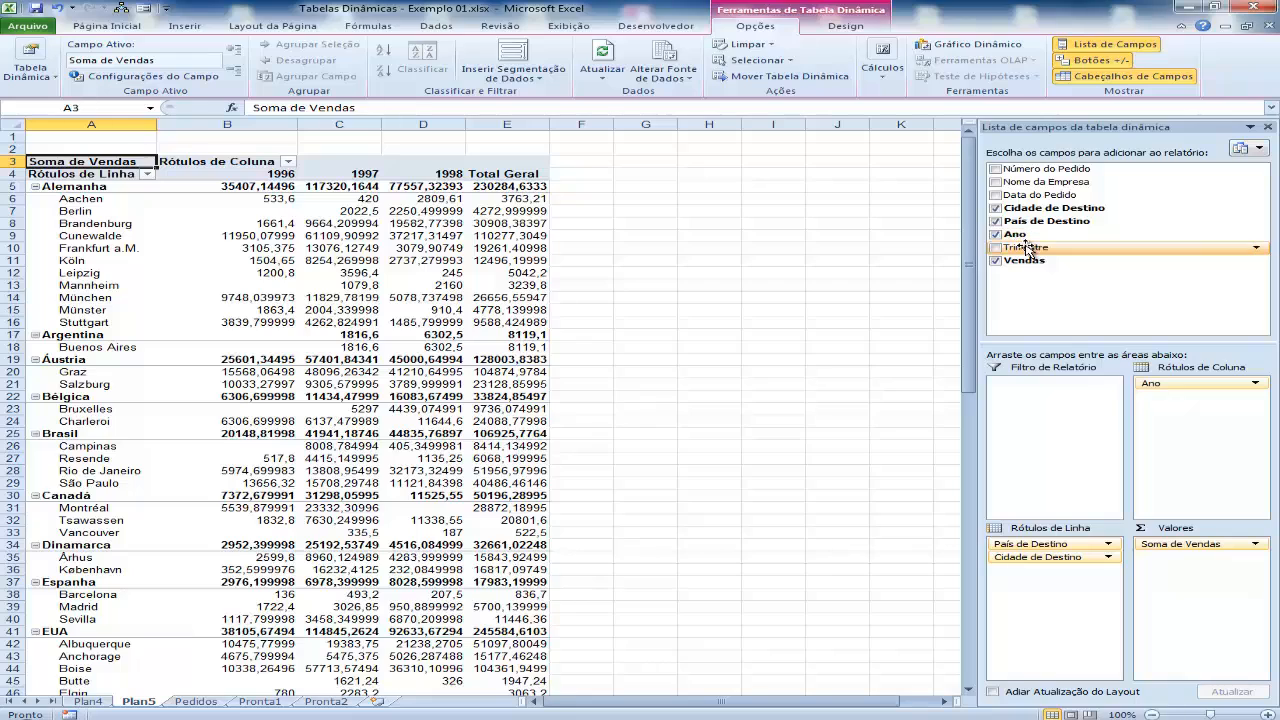
left_click_drag(1027, 249, 1034, 389)
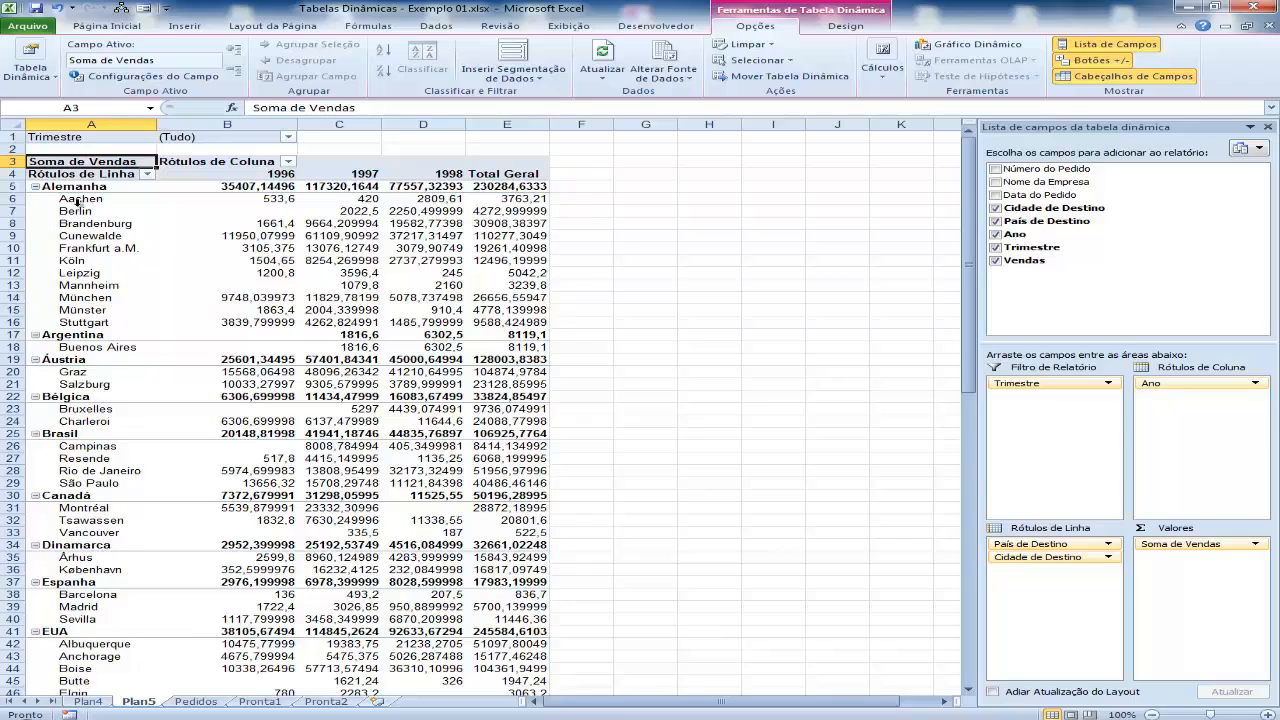
Step: Examine the yearly sales by city, the country subtotals and the grand total row at the end of the pivot table
left_click(286, 199)
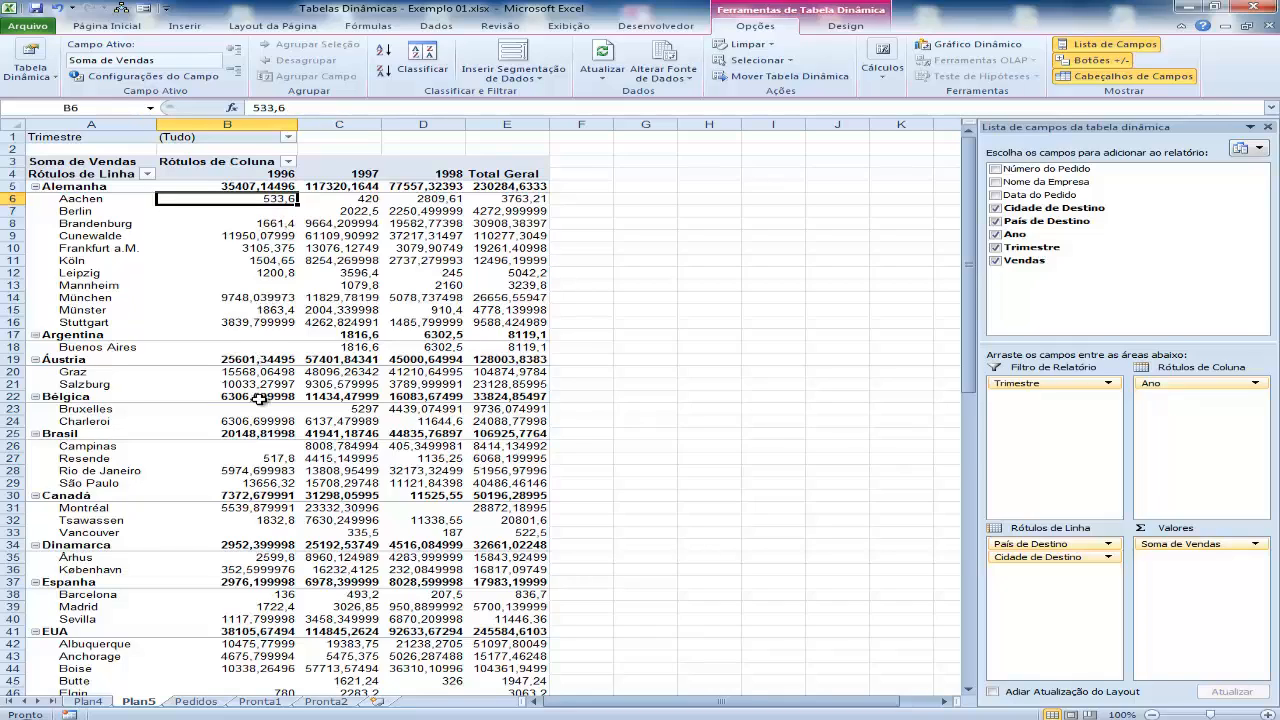
mouse_move(259, 399)
mouse_move(511, 187)
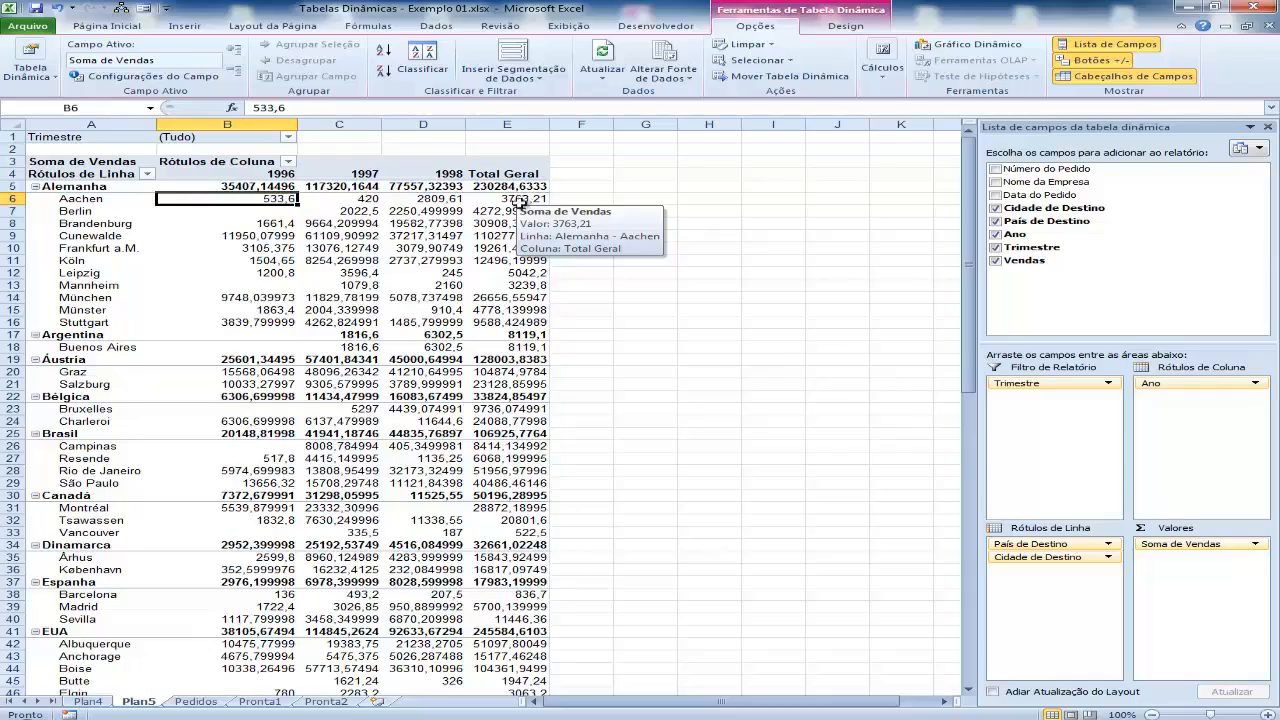
scroll(373, 252, "down", 4)
scroll(373, 252, "down", 19)
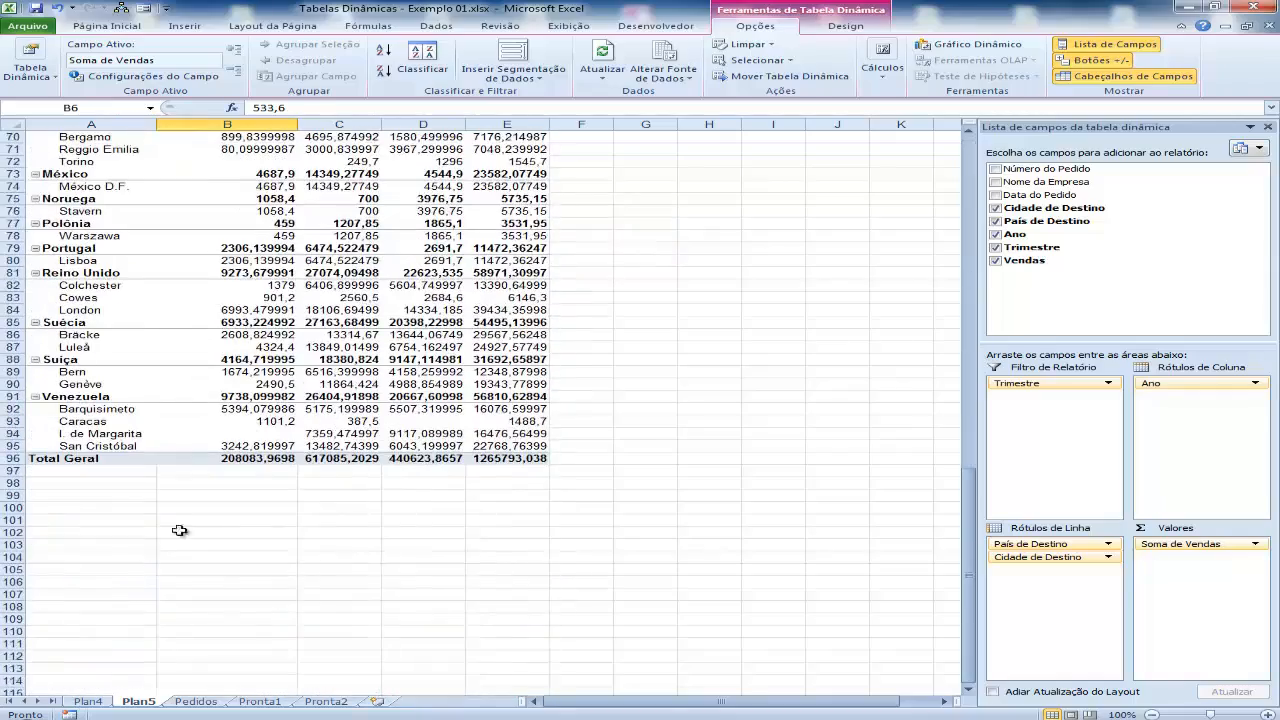
mouse_move(260, 462)
scroll(357, 541, "up", 20)
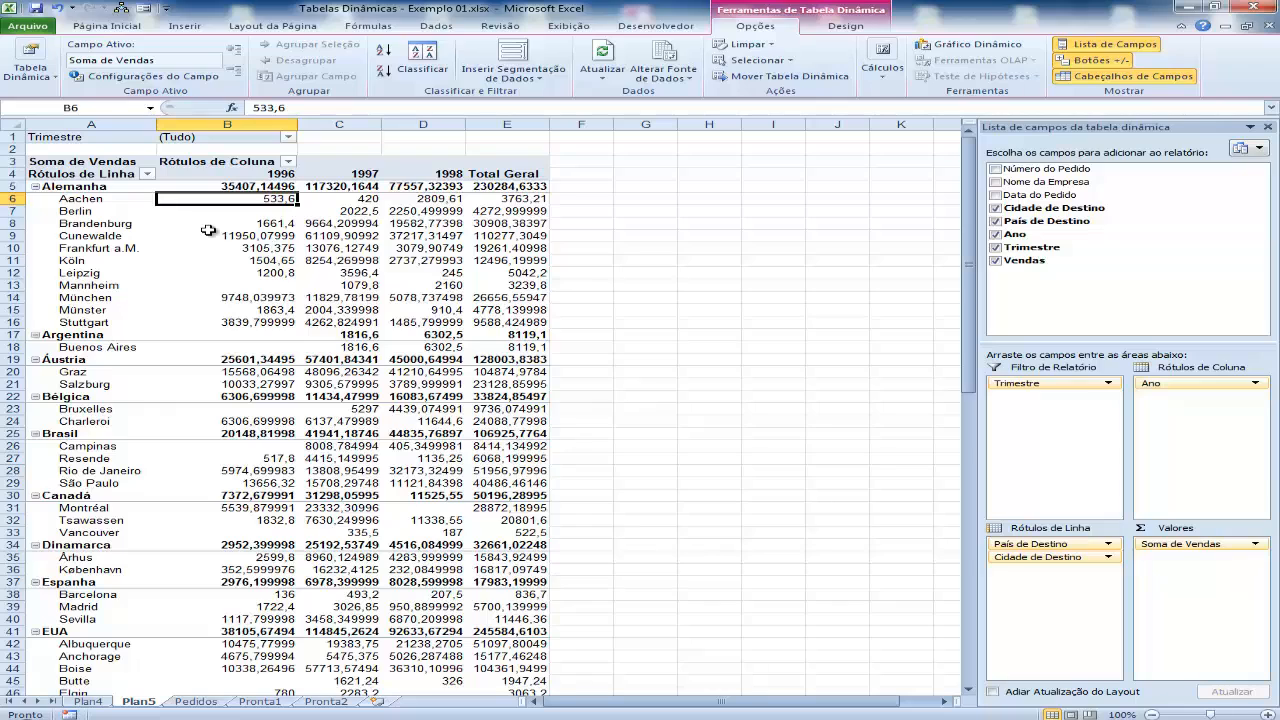
mouse_move(208, 230)
mouse_move(253, 299)
Step: Filter the row labels to show only the country Alemanha
left_click(148, 176)
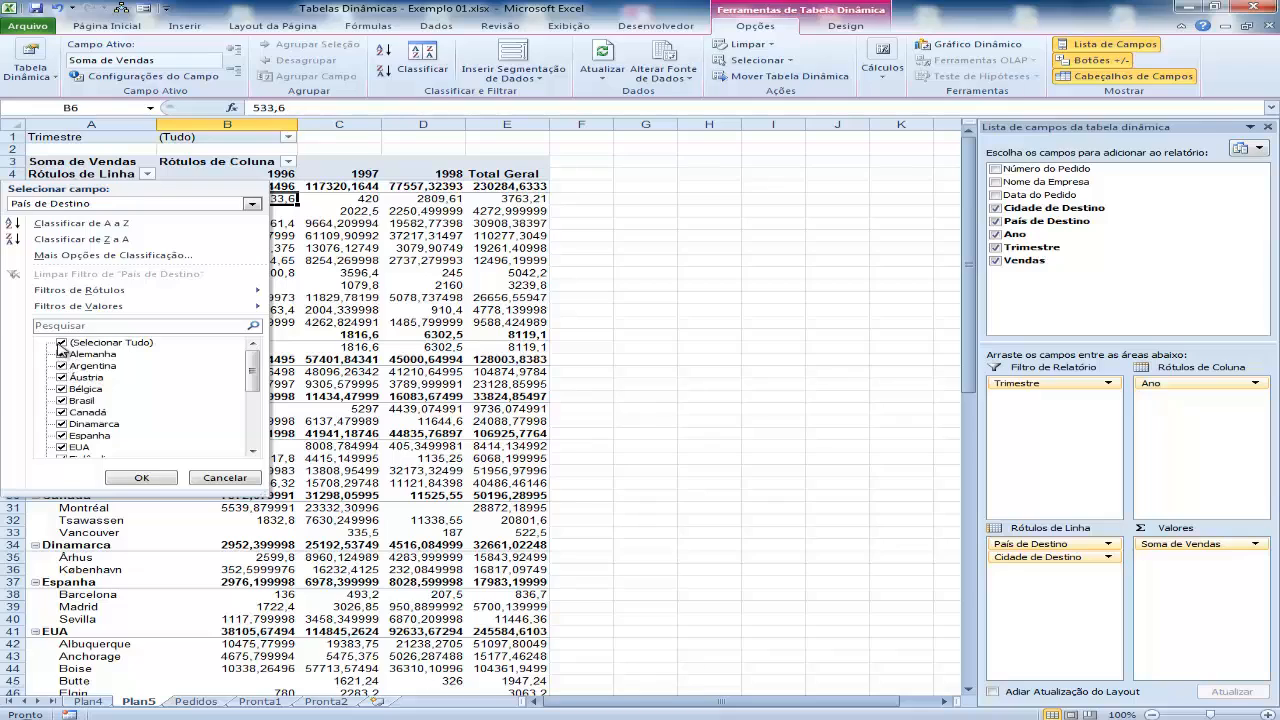
left_click(62, 344)
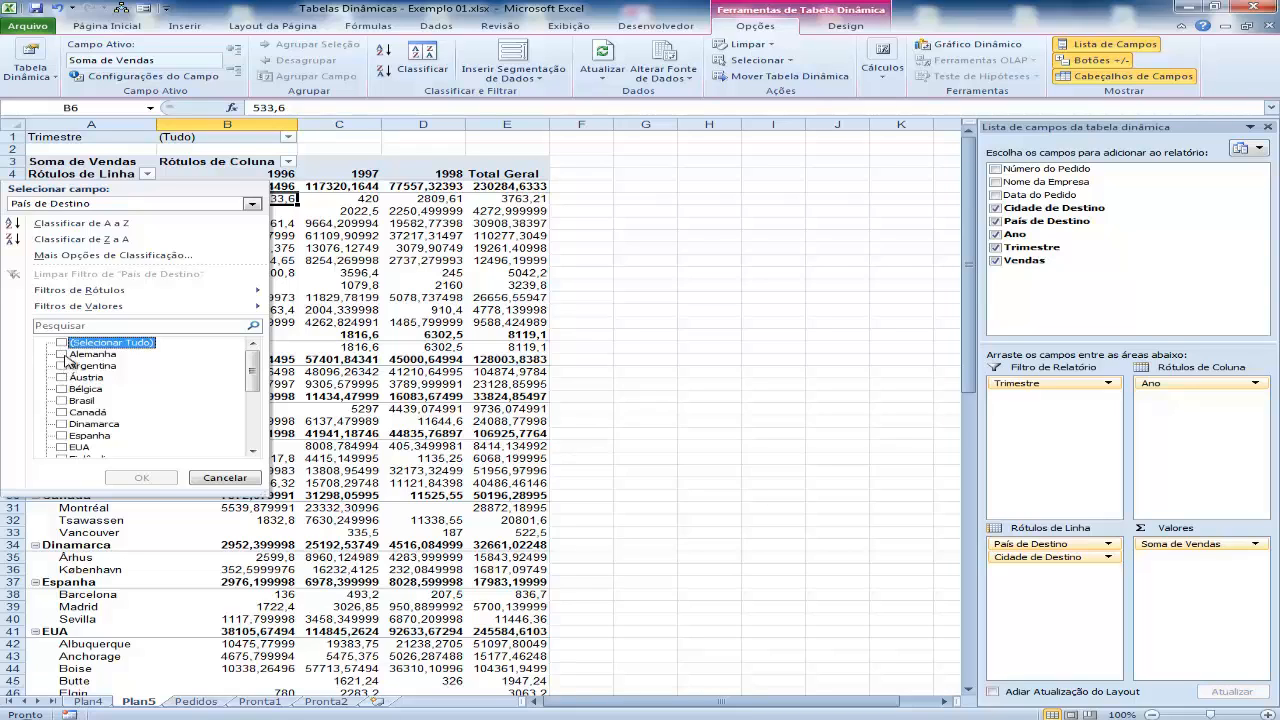
left_click(63, 355)
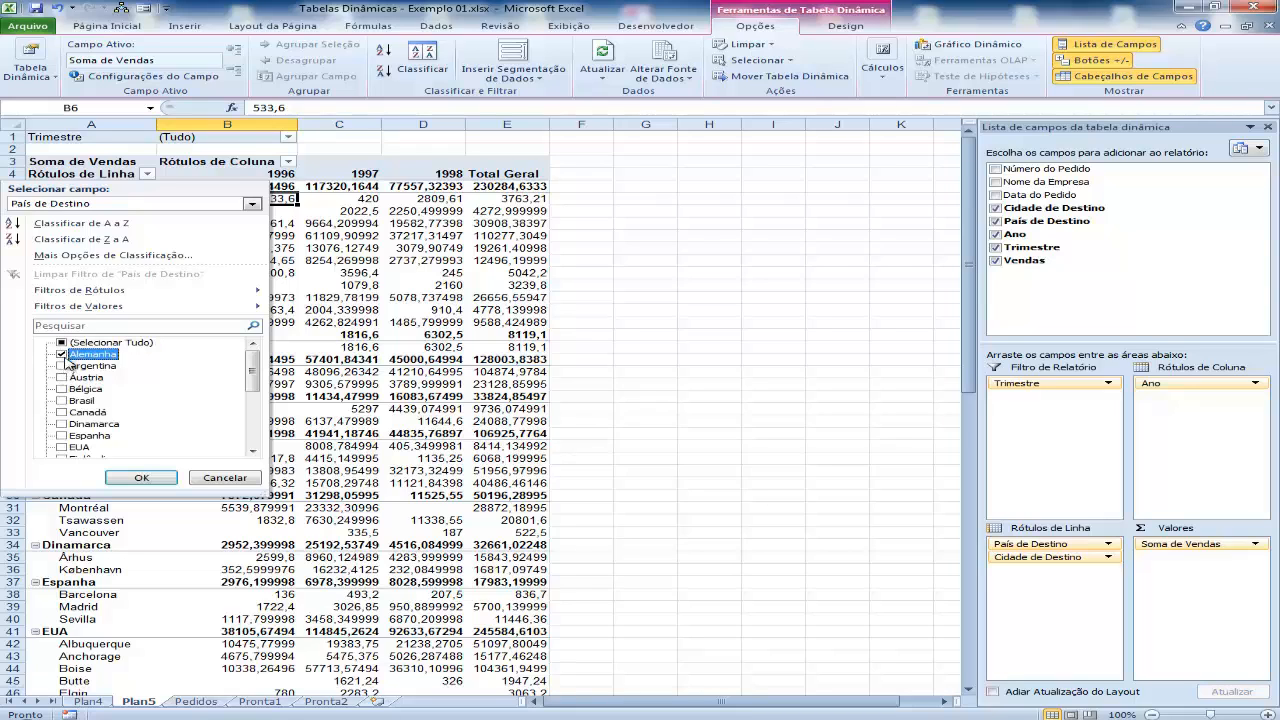
left_click(139, 479)
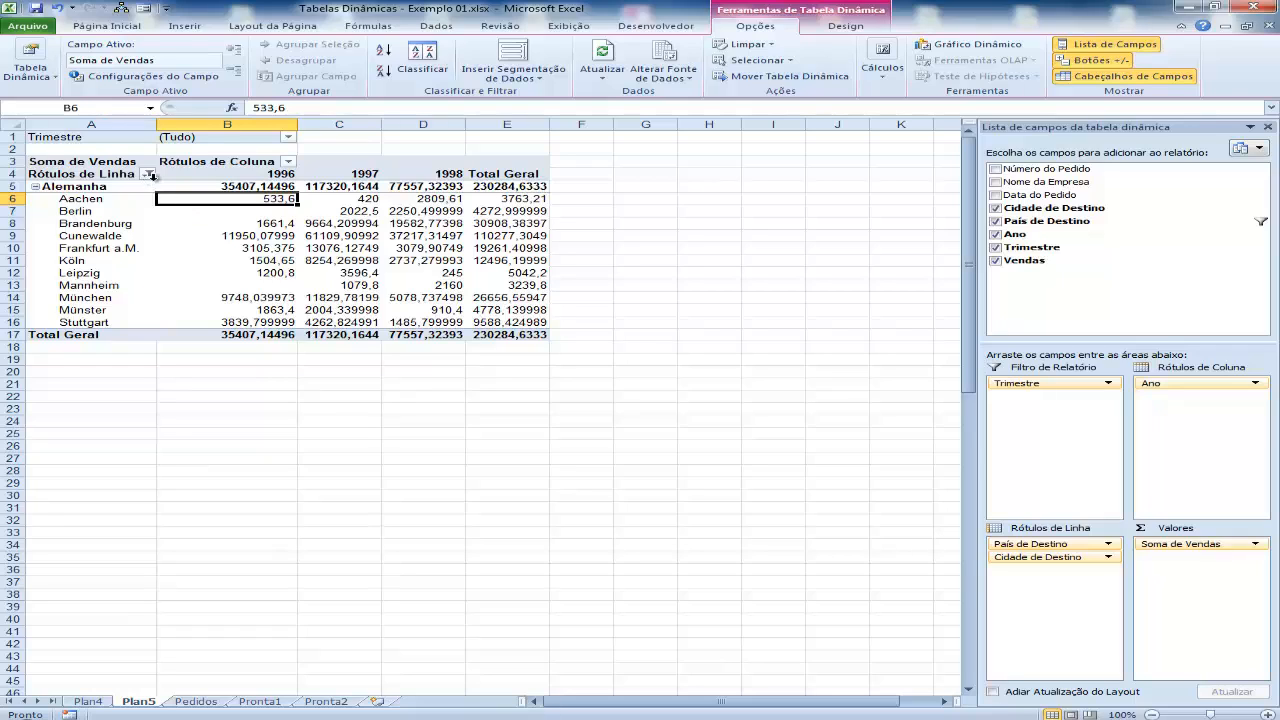
Step: Switch the País de Destino row filter from Alemanha to Brasil
left_click(149, 174)
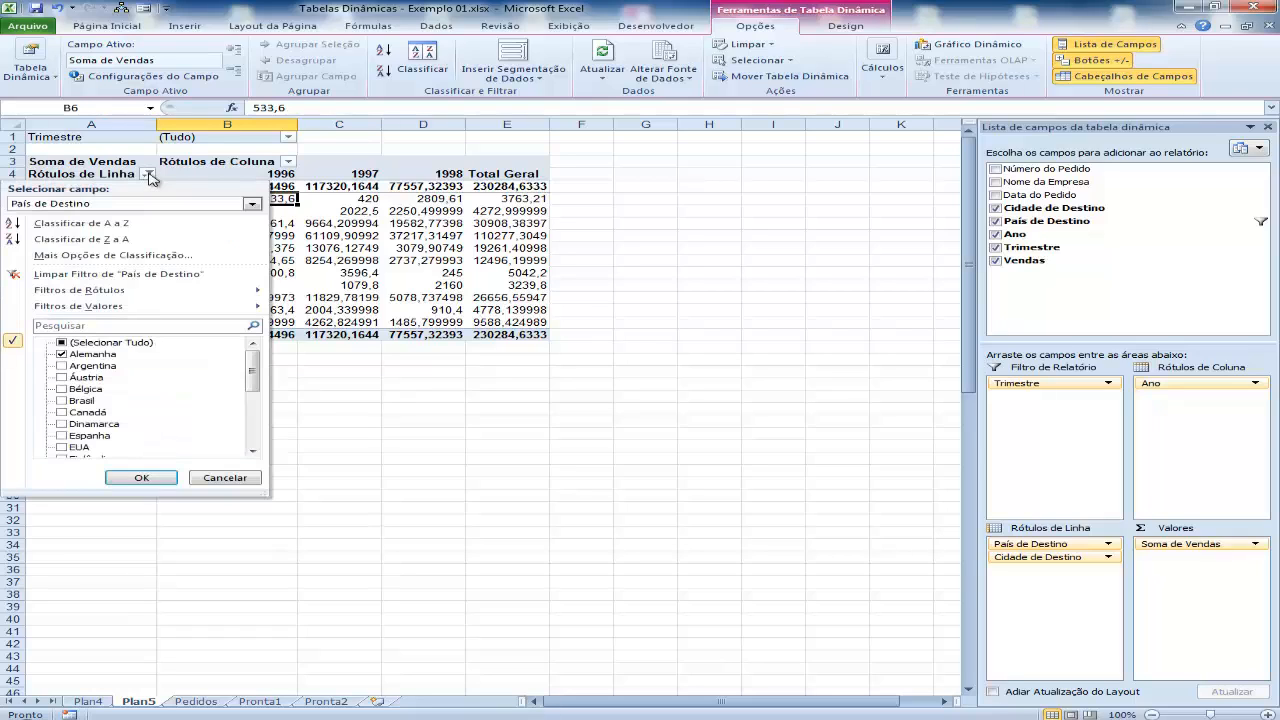
left_click(63, 355)
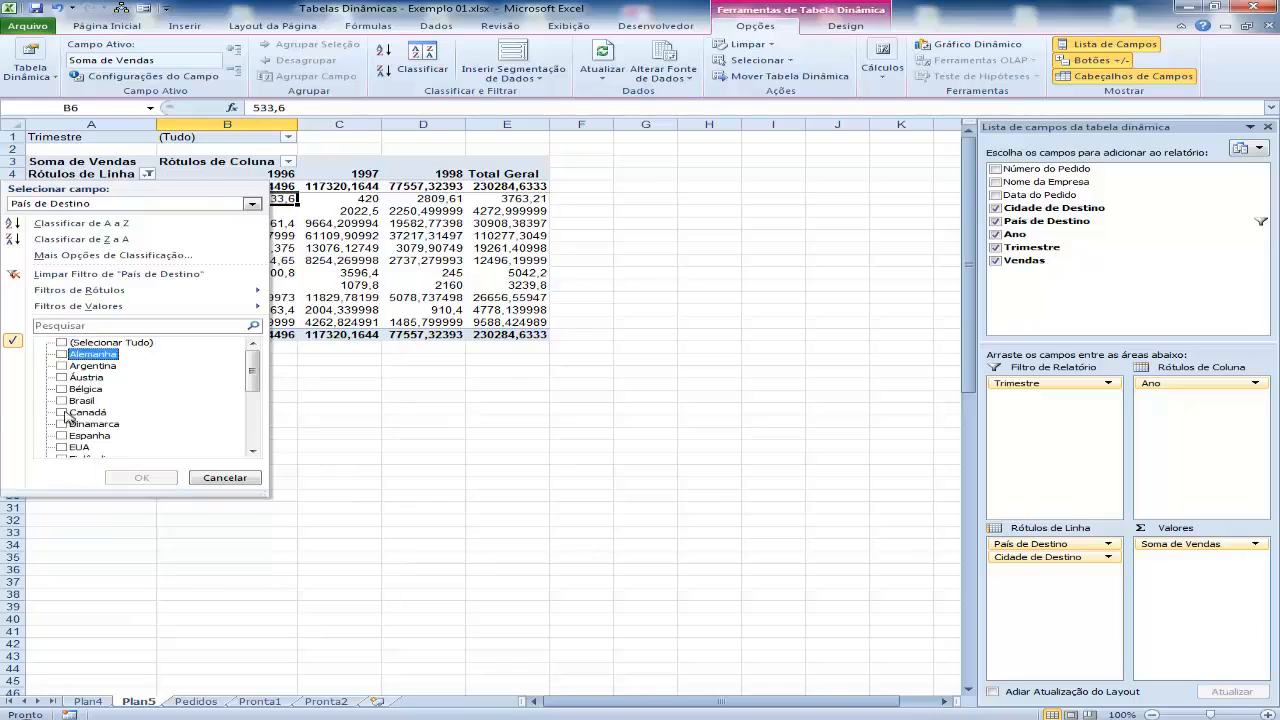
left_click(62, 400)
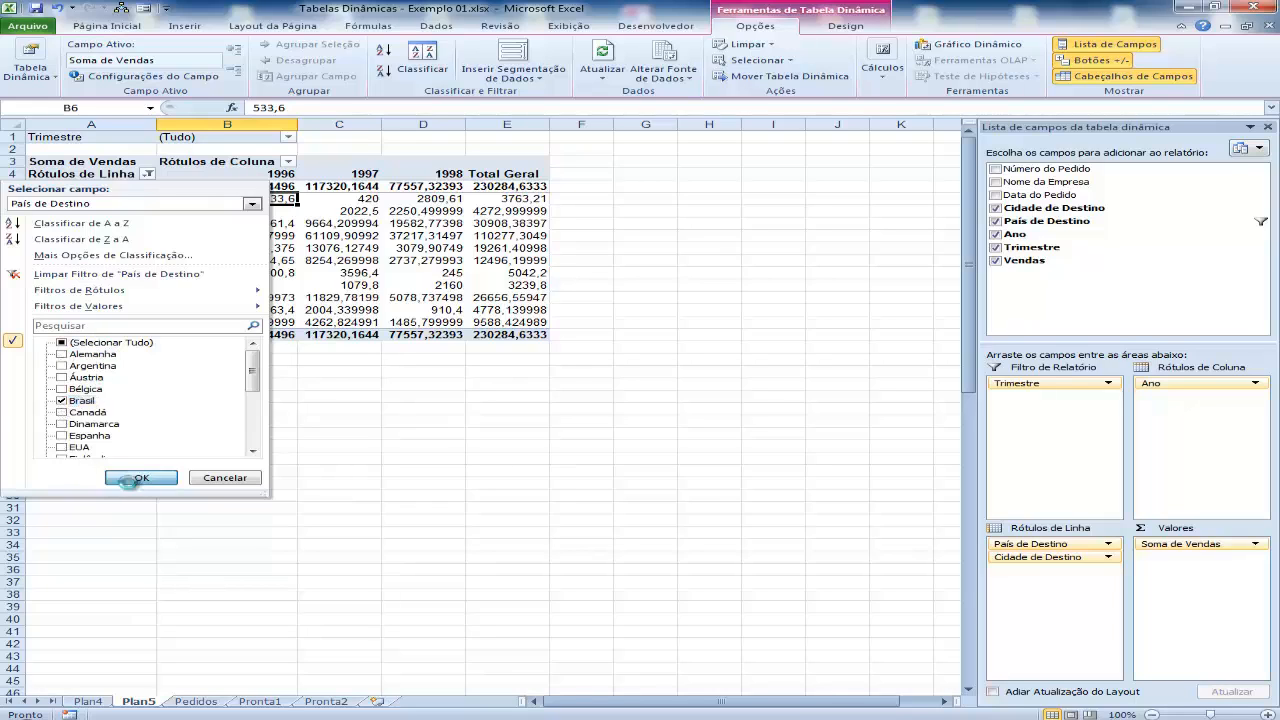
left_click(131, 479)
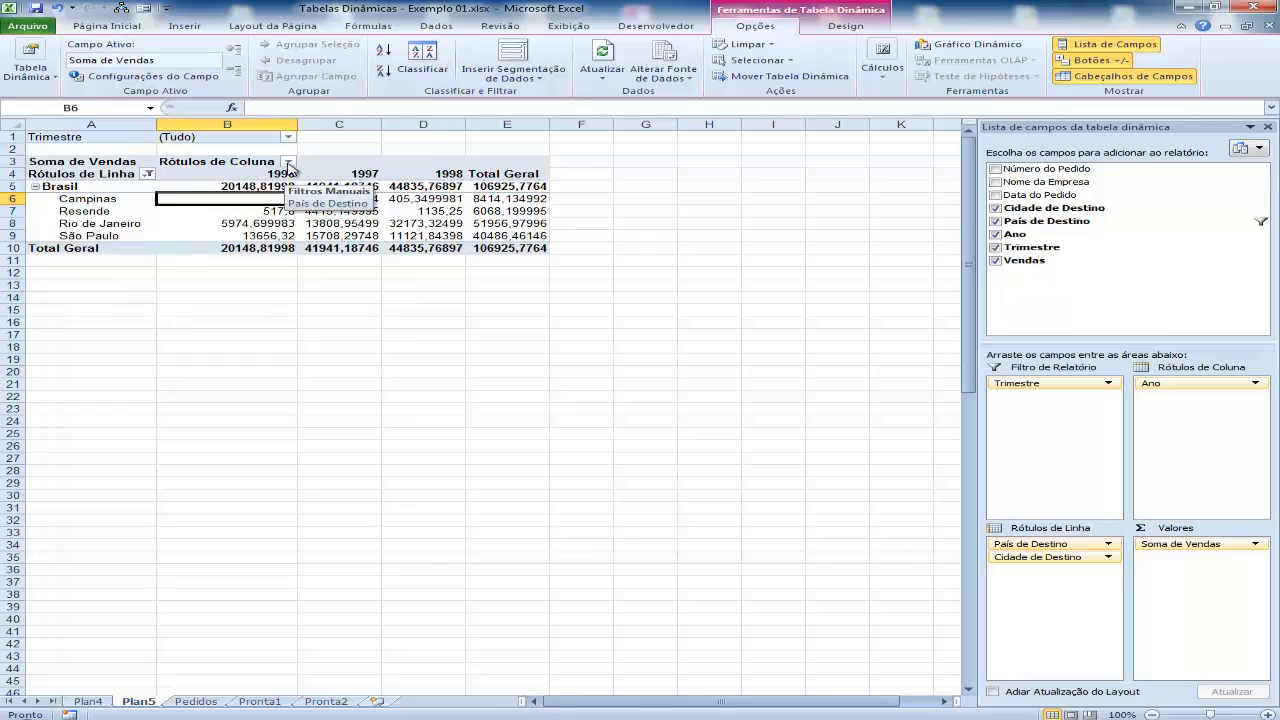
Step: Filter the Ano column labels to show only 1997
left_click(288, 162)
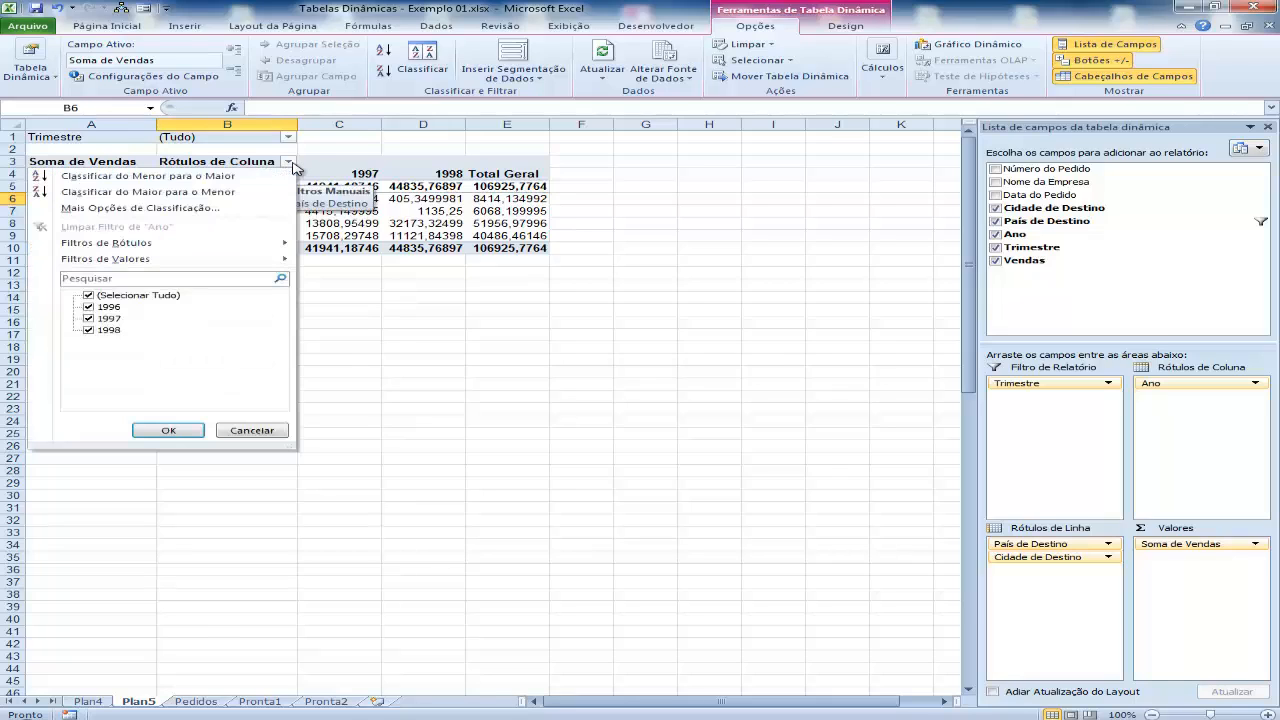
left_click(89, 296)
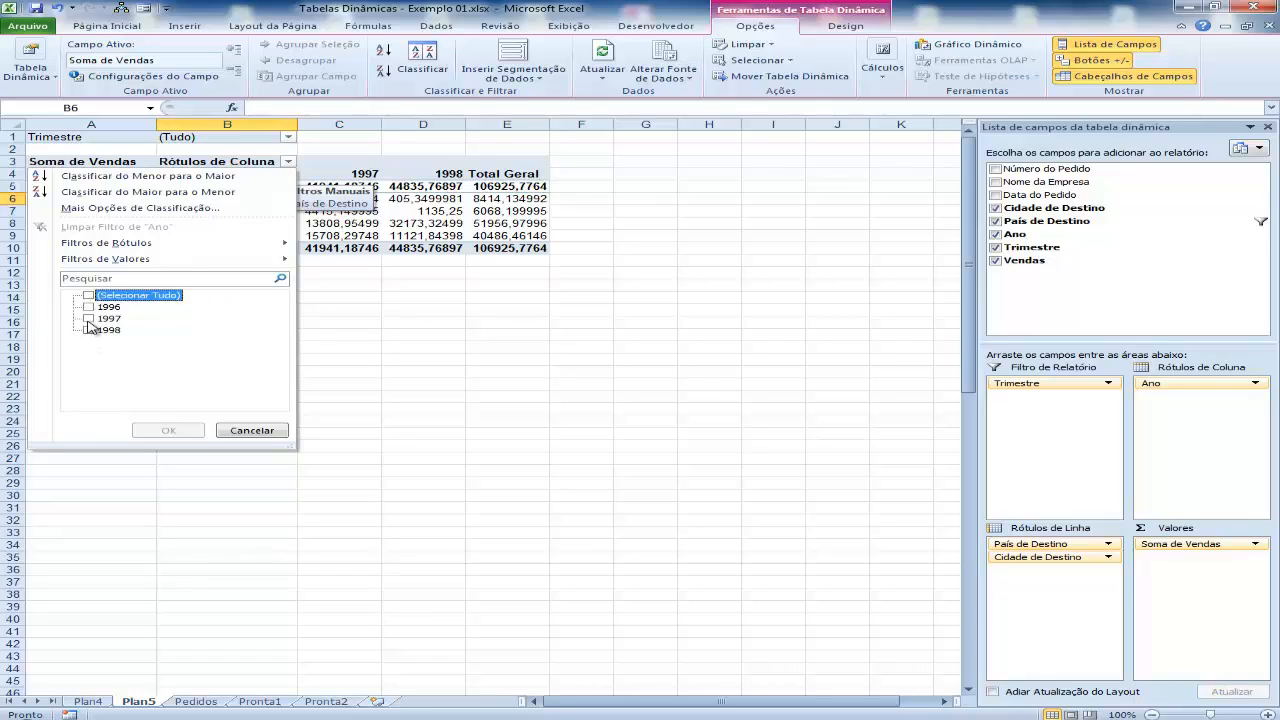
left_click(89, 319)
left_click(168, 430)
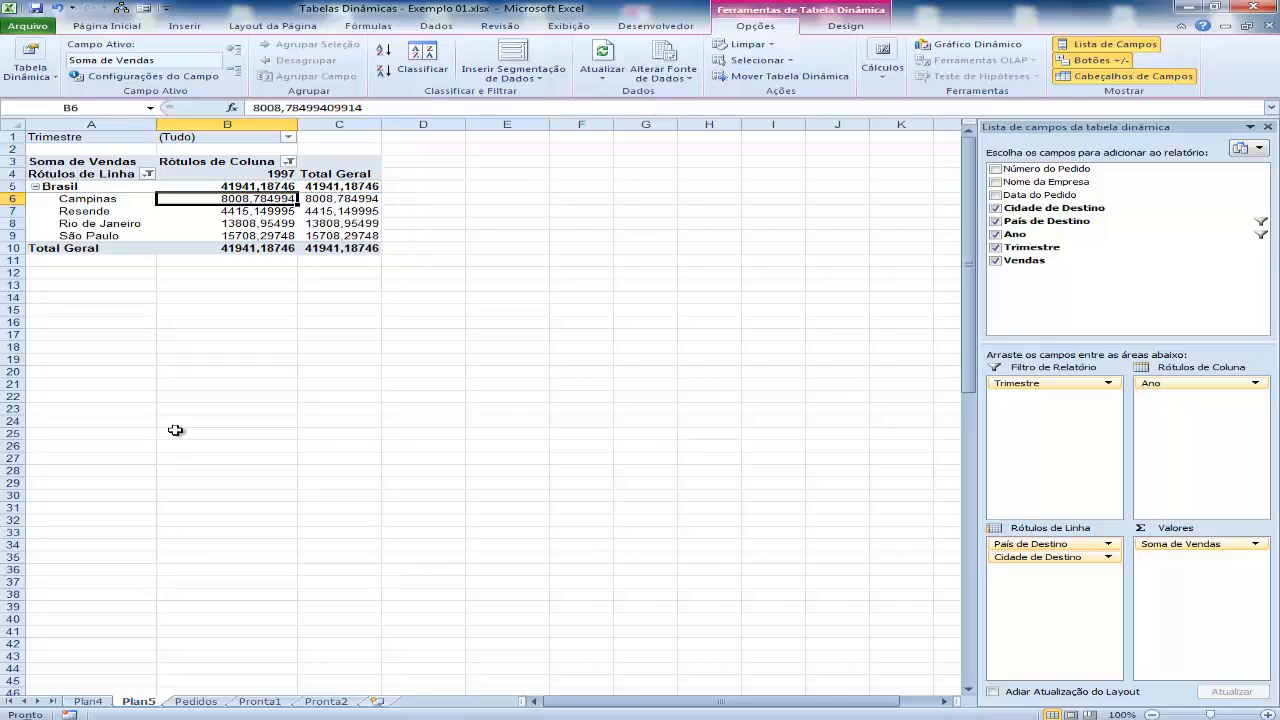
Step: Select all countries again in the País de Destino row filter
left_click(149, 175)
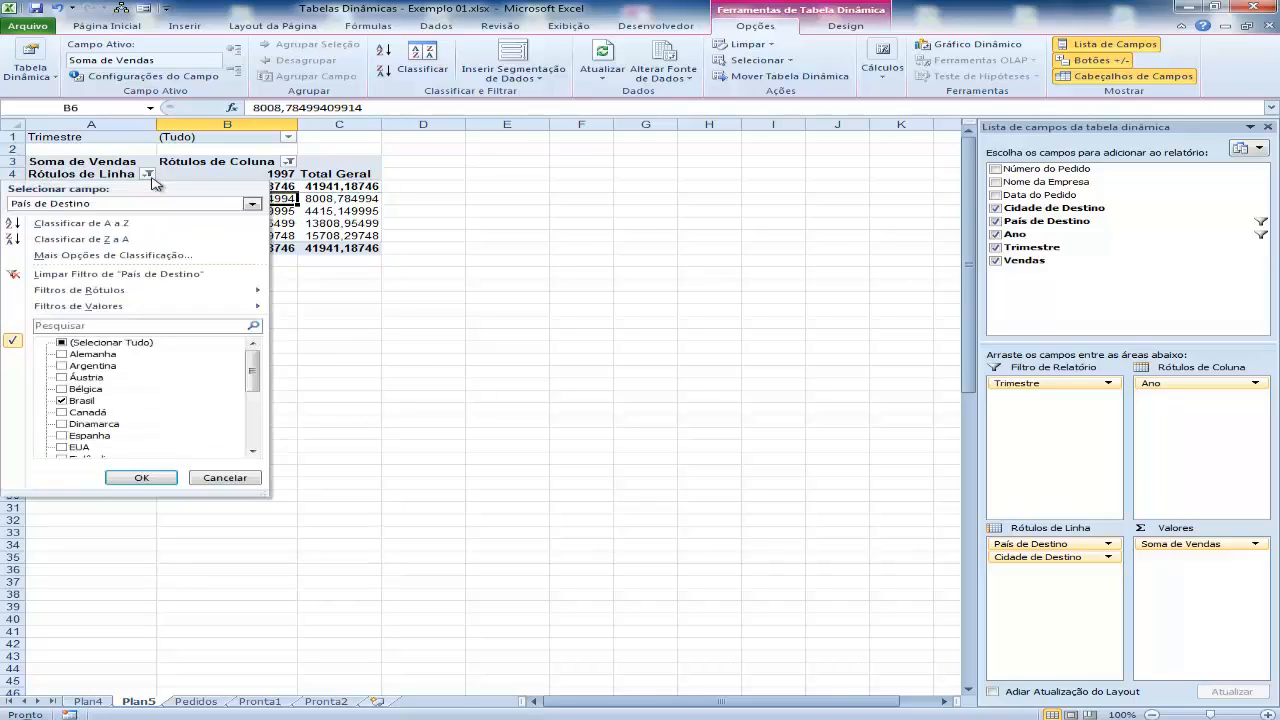
left_click(62, 343)
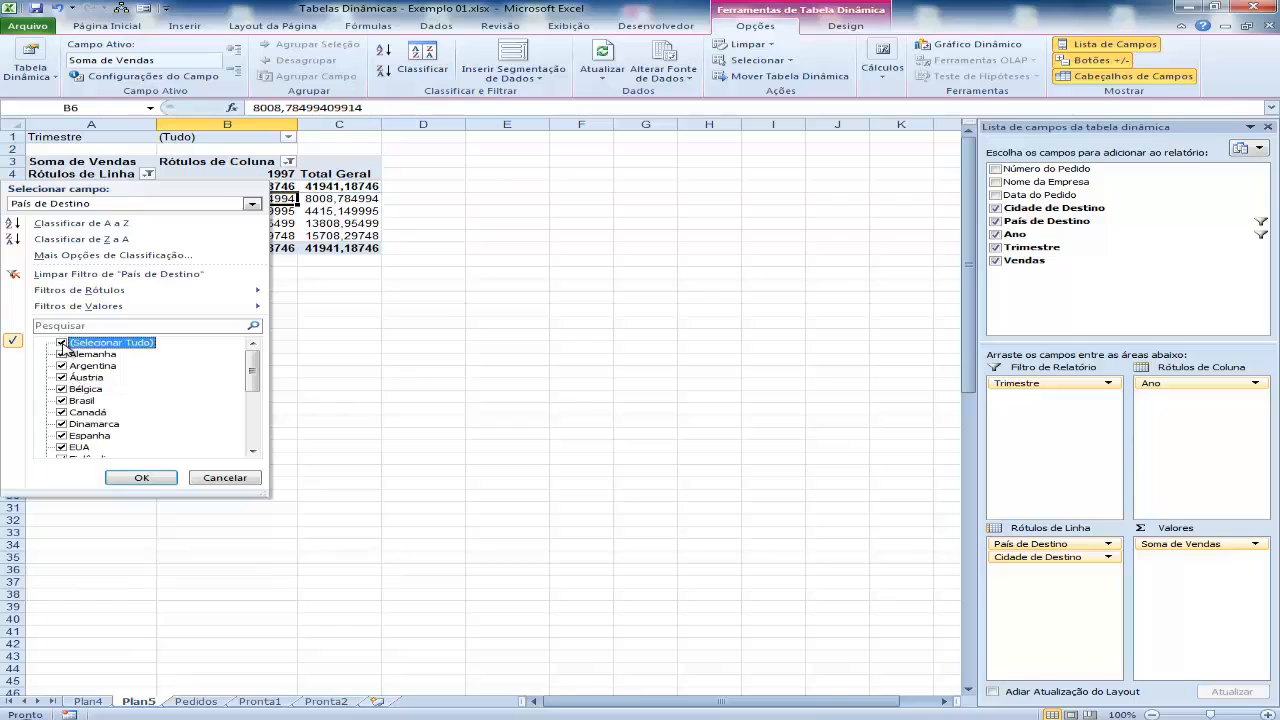
left_click(150, 477)
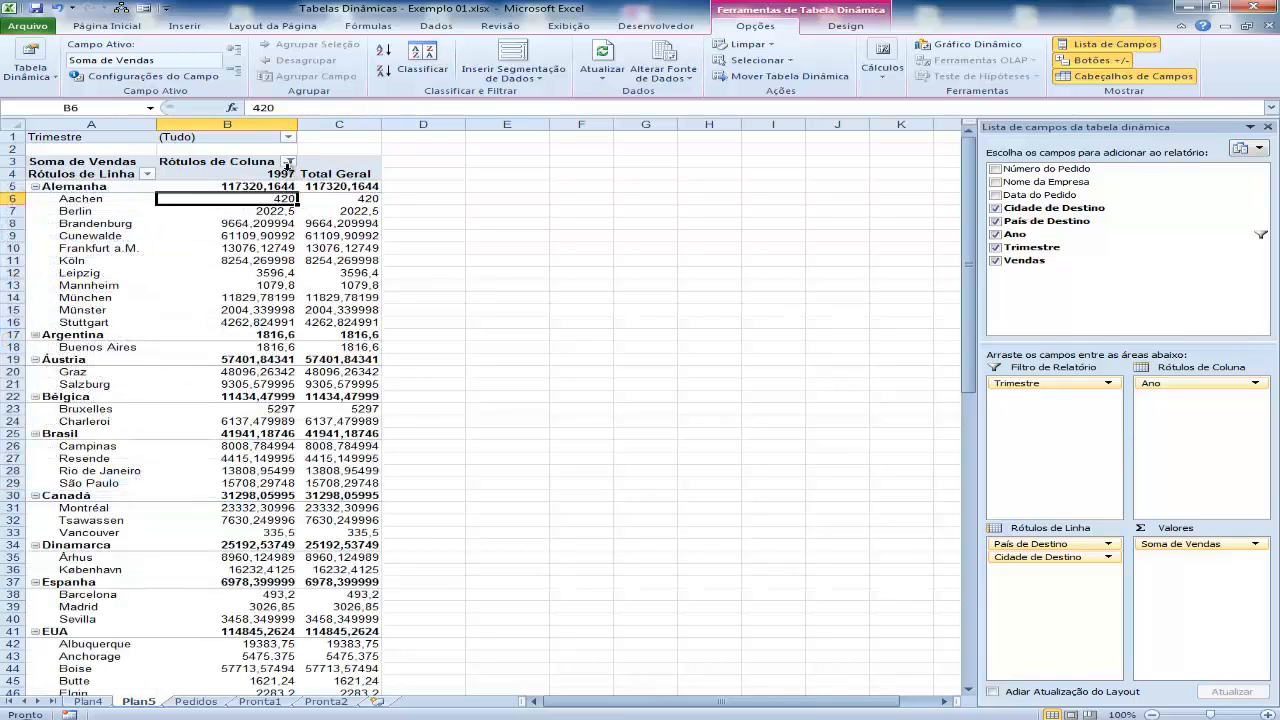
Step: Select all years again in the Ano column filter
left_click(288, 161)
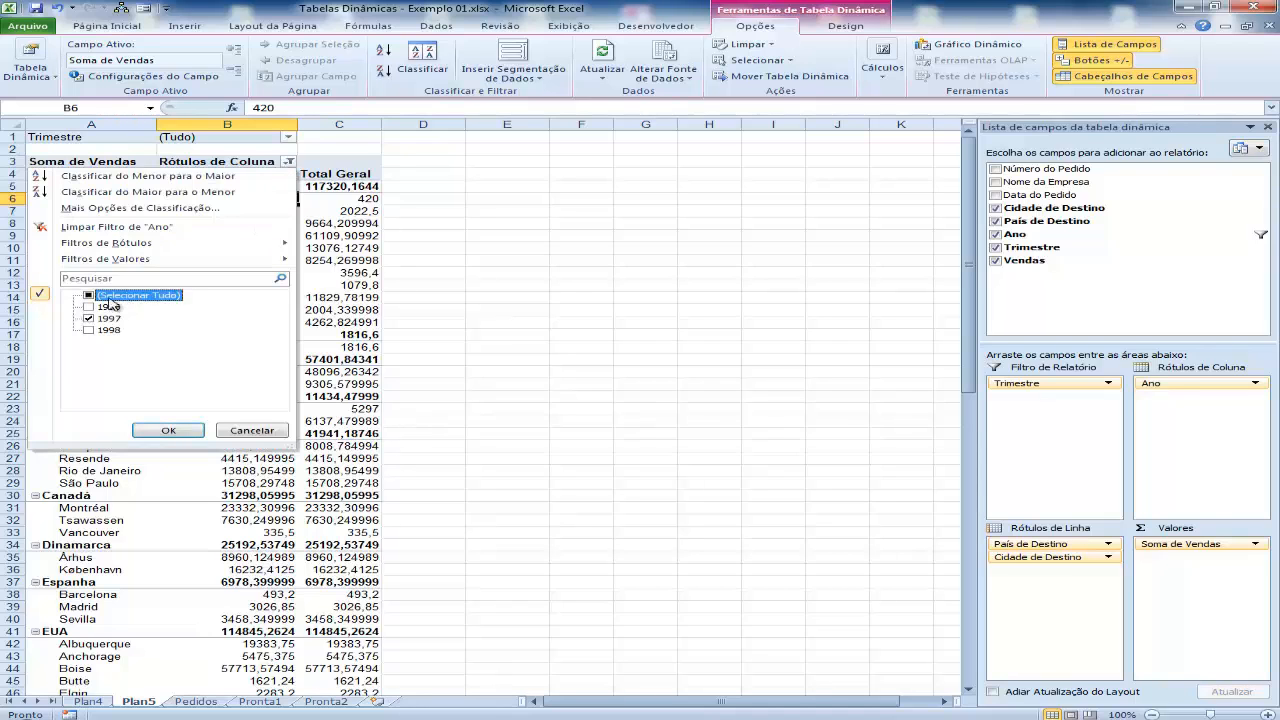
left_click(122, 295)
left_click(168, 430)
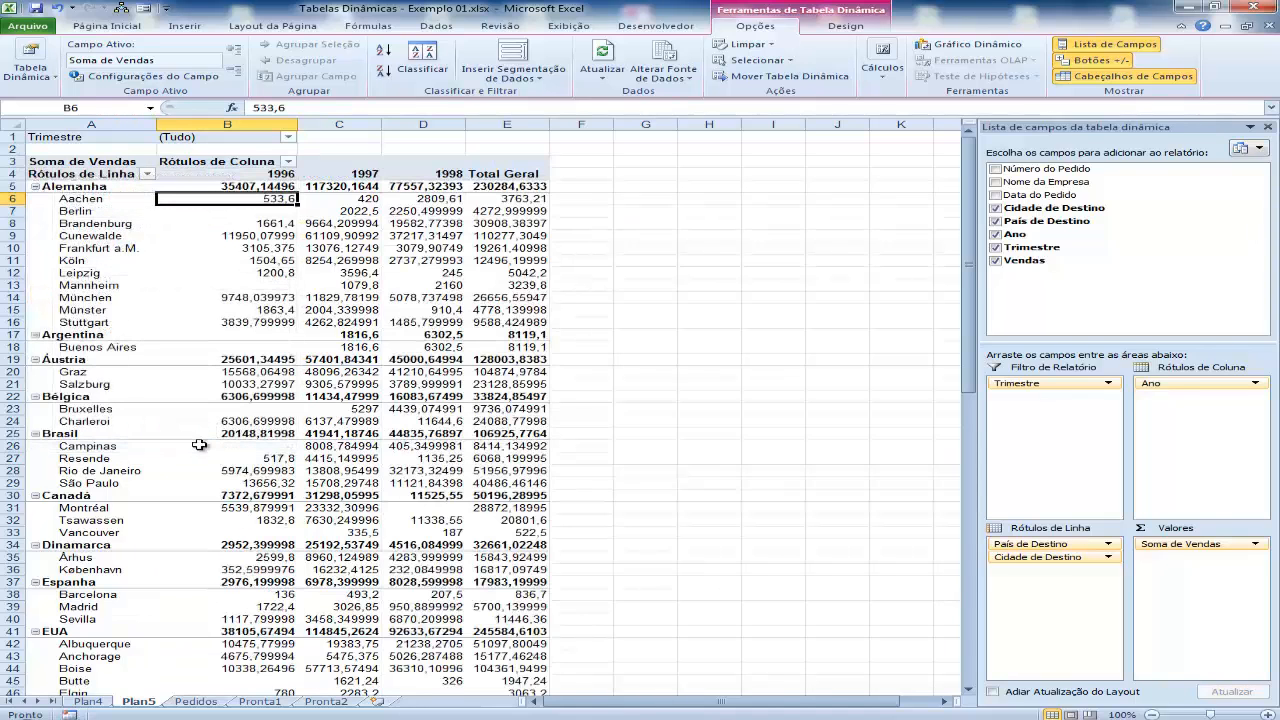
Step: Review the Alemanha sales subtotals for each year and the overall total
left_click(276, 186)
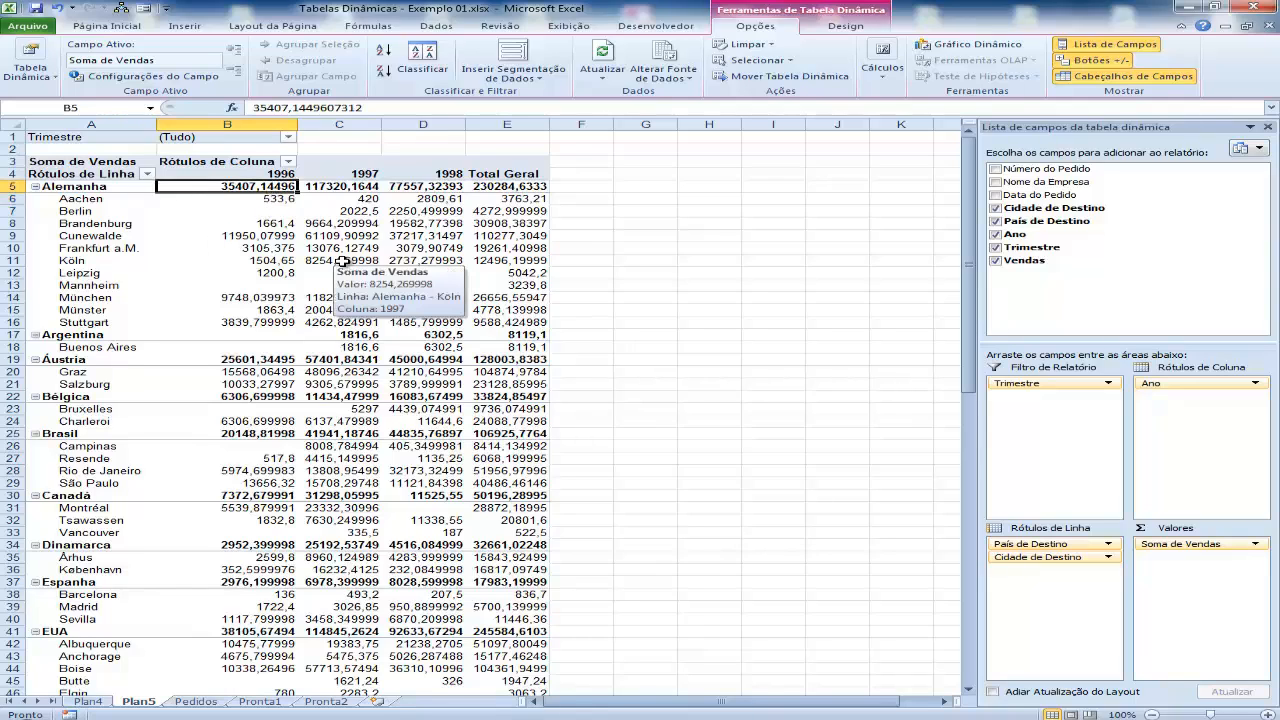
key("Right")
key("Right")
key("Right")
key("Left")
key("Left")
key("Left")
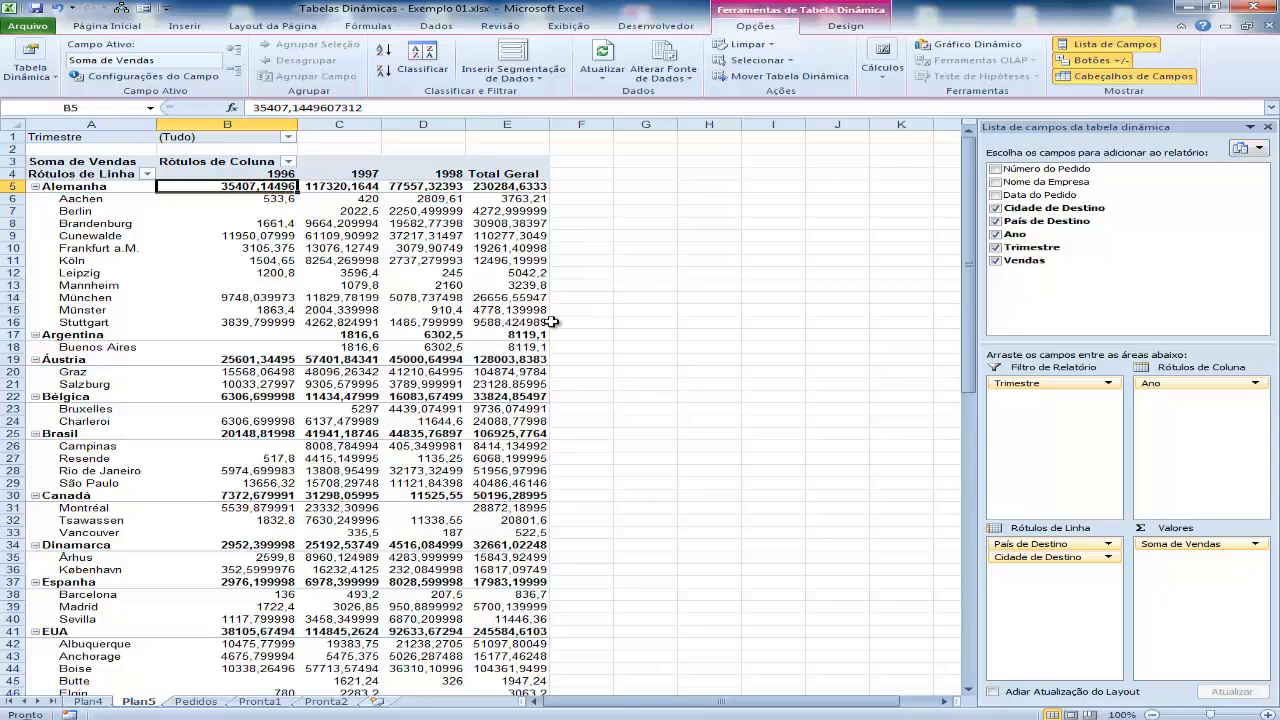
right_click(266, 240)
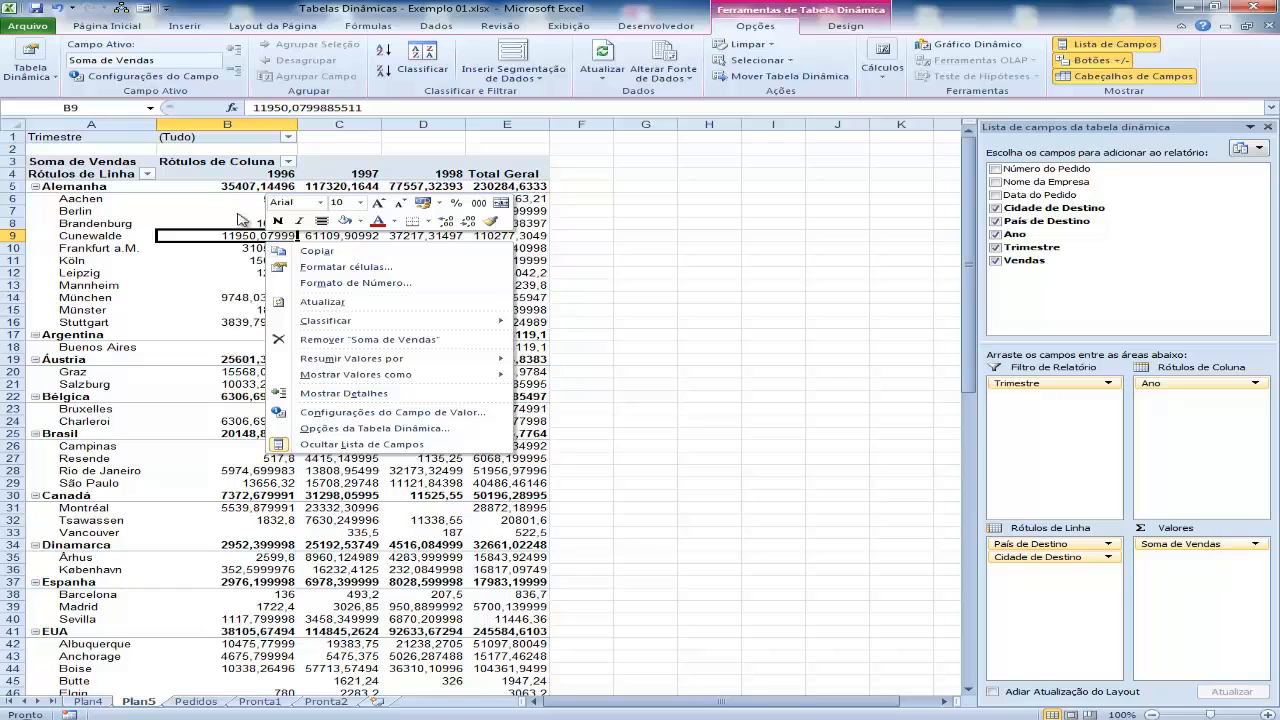
left_click(533, 273)
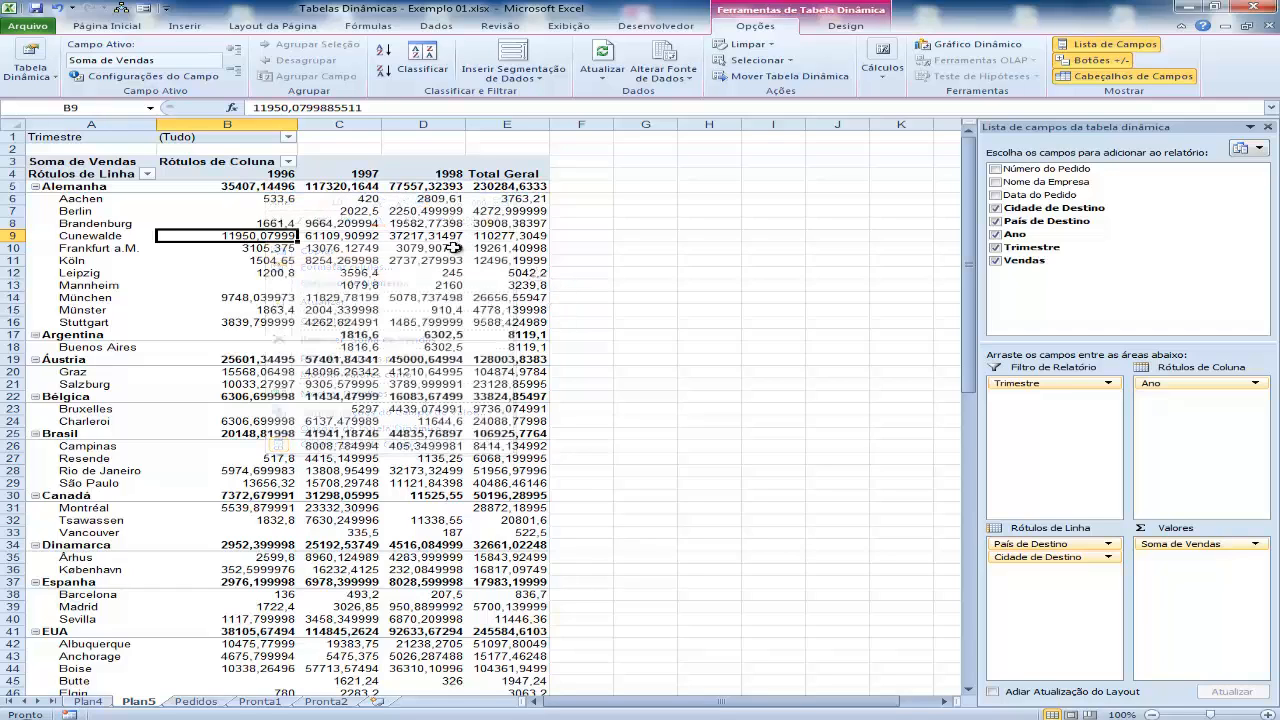
right_click(265, 236)
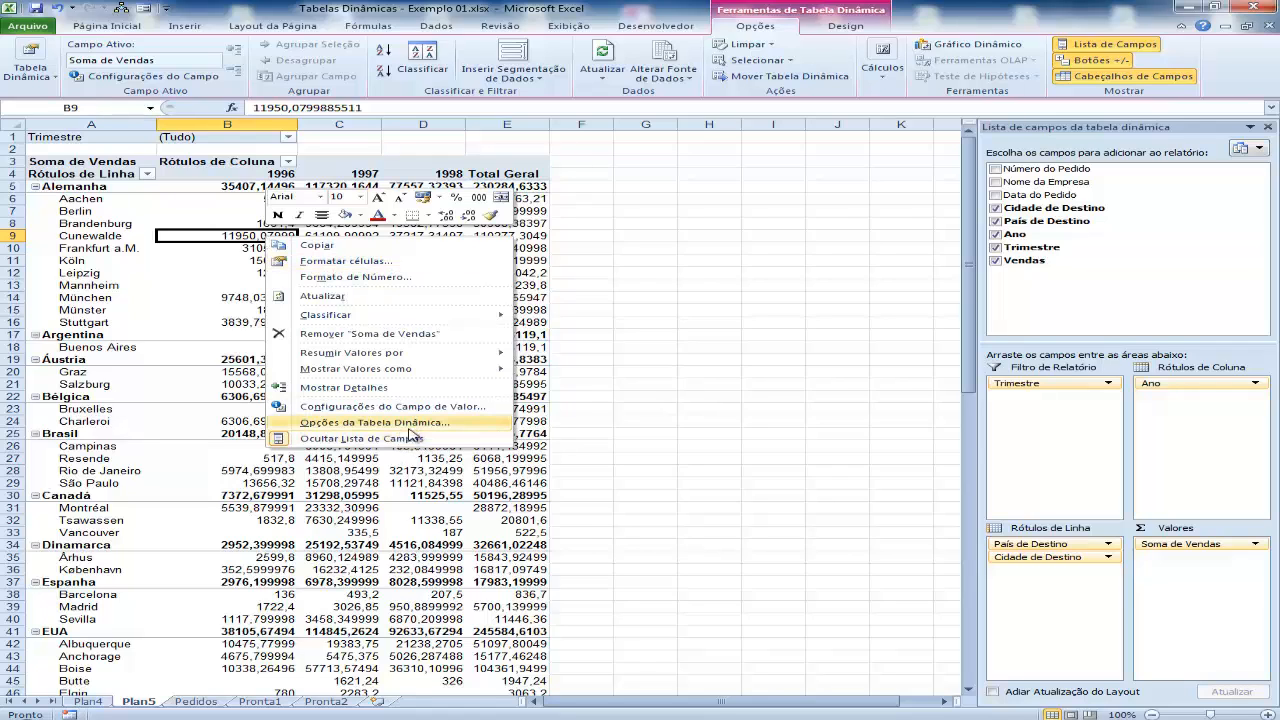
left_click(436, 411)
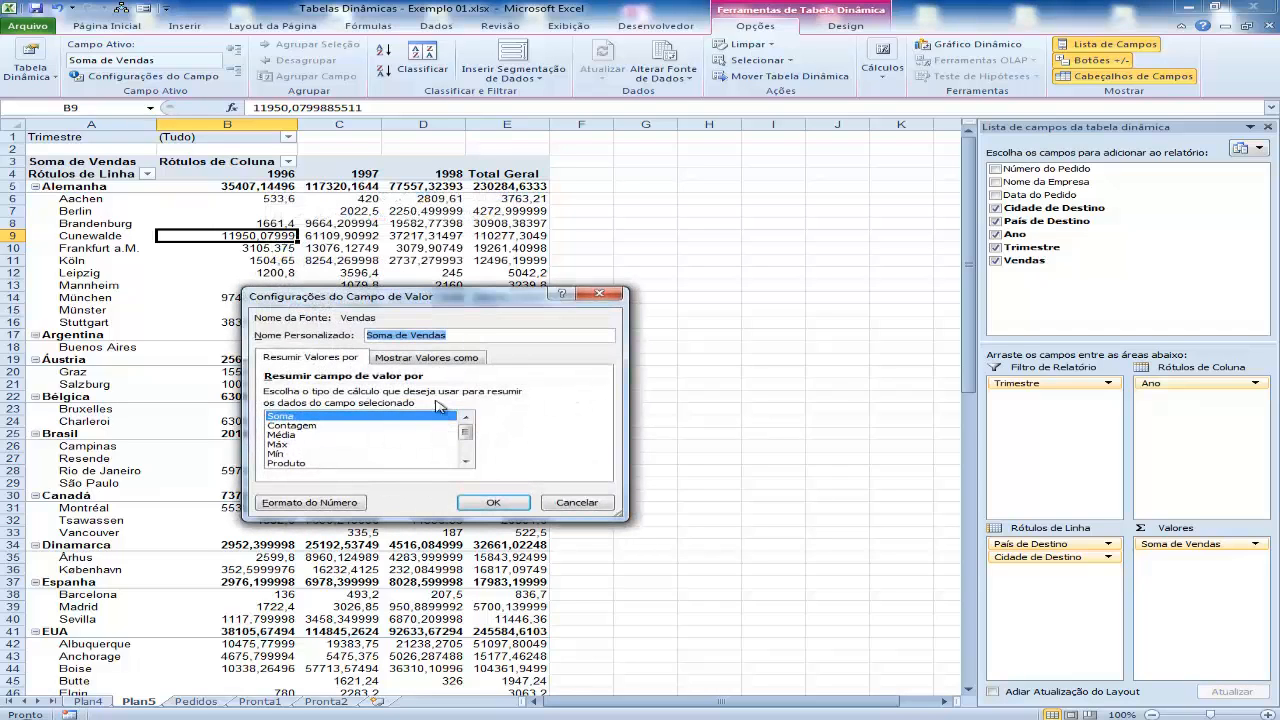
left_click(577, 502)
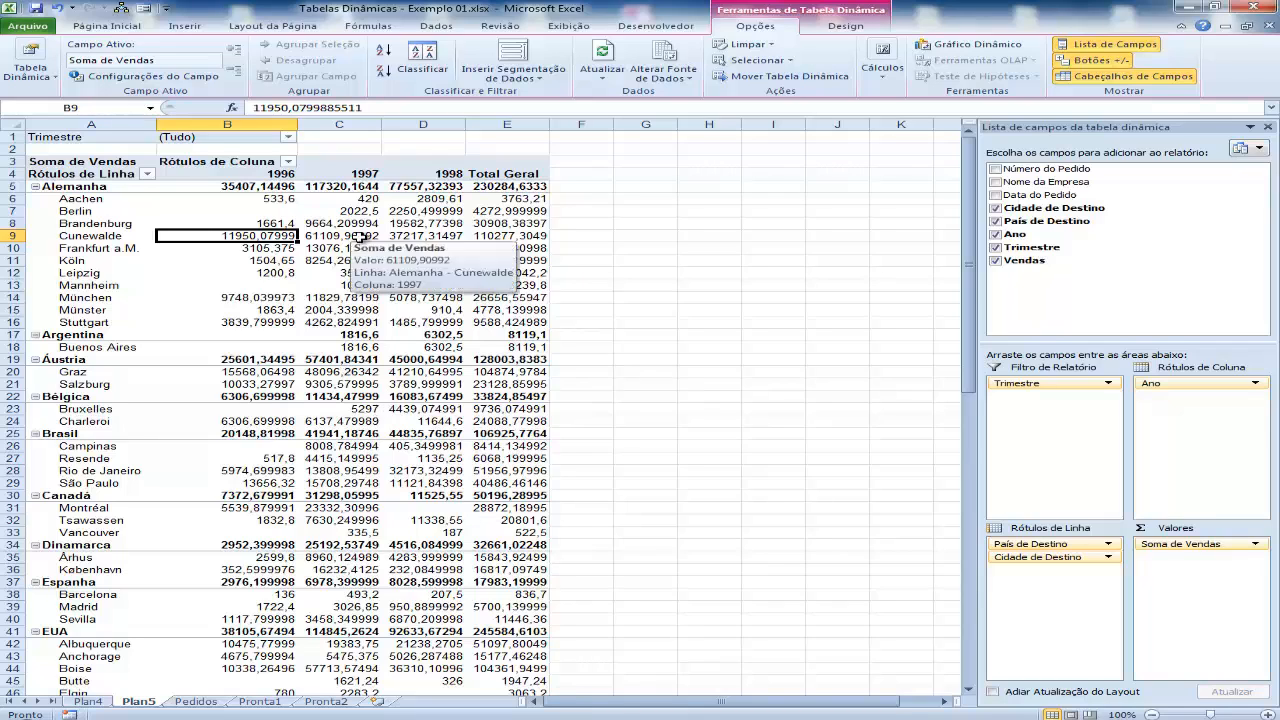
right_click(360, 237)
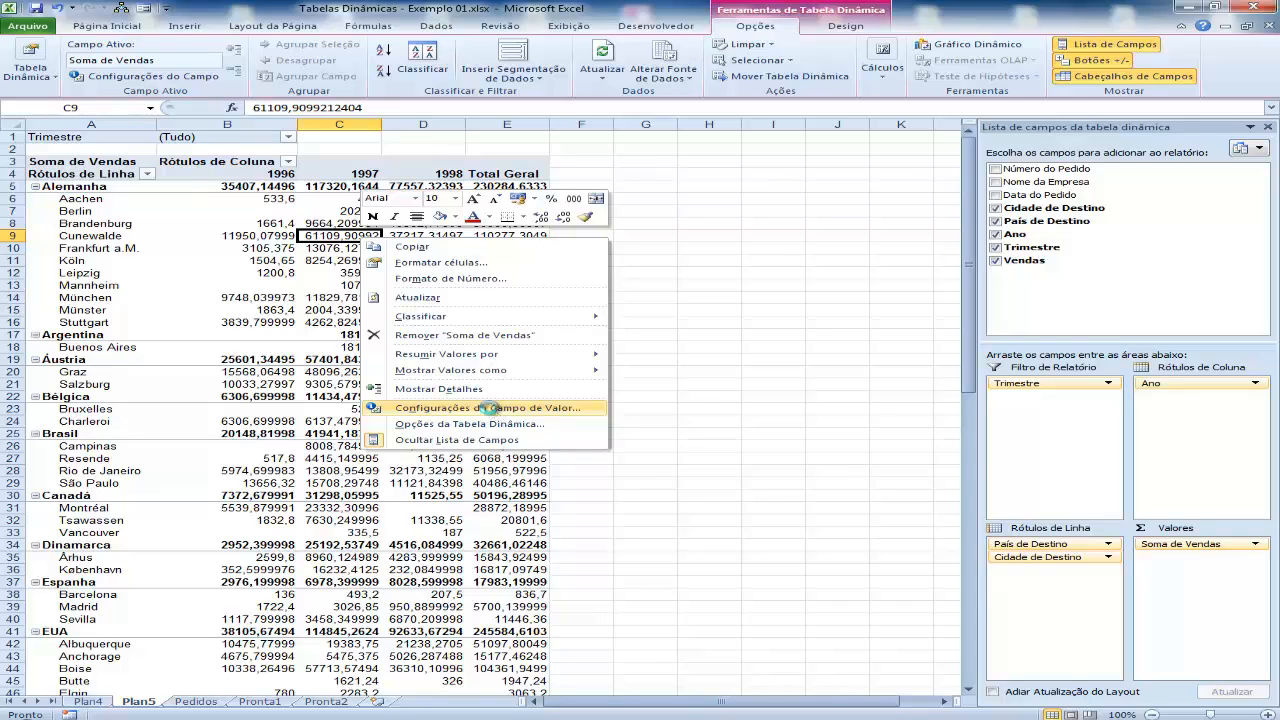
left_click(492, 408)
left_click(623, 496)
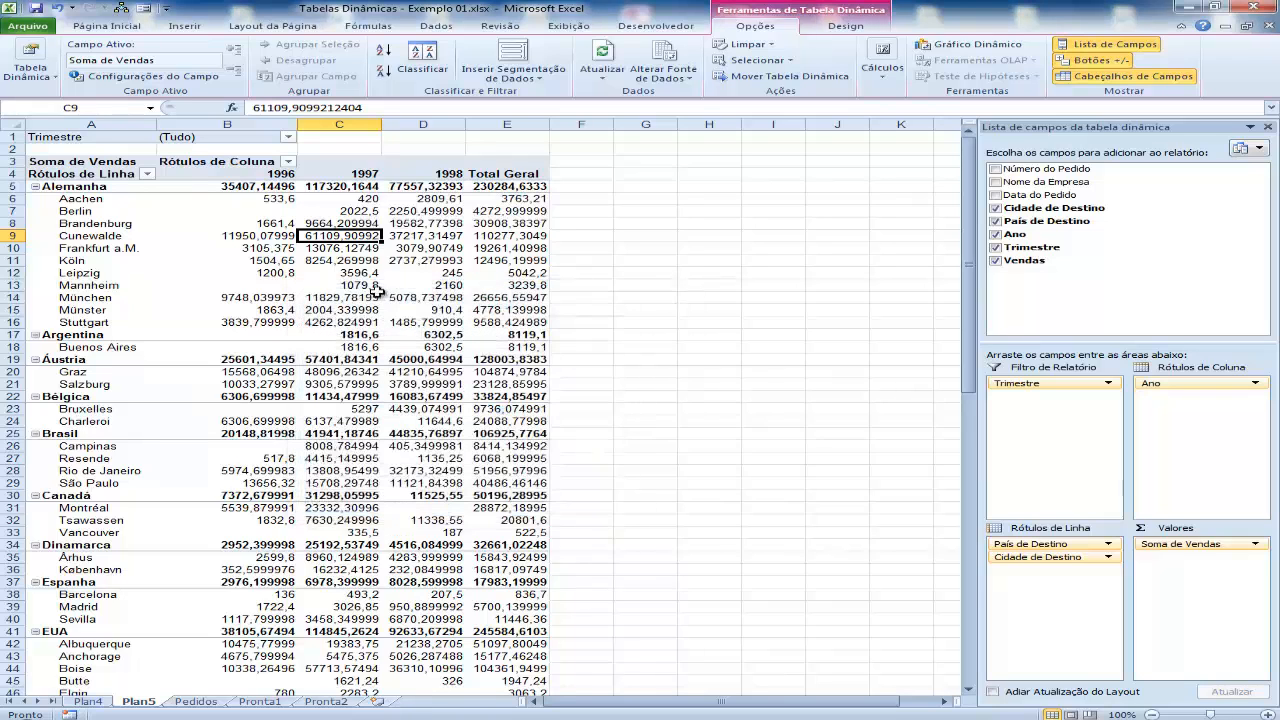
Step: Open the value field settings of Soma de Vendas and look through the available summary calculation types
right_click(419, 384)
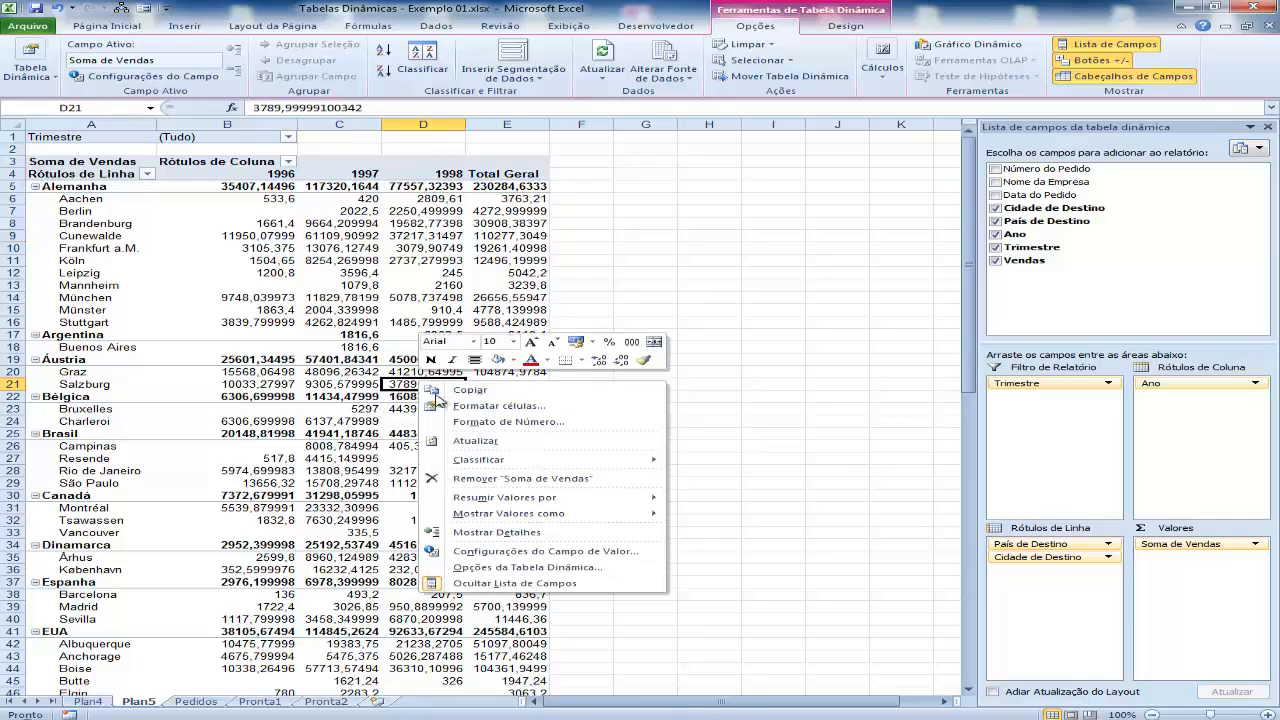
left_click(585, 553)
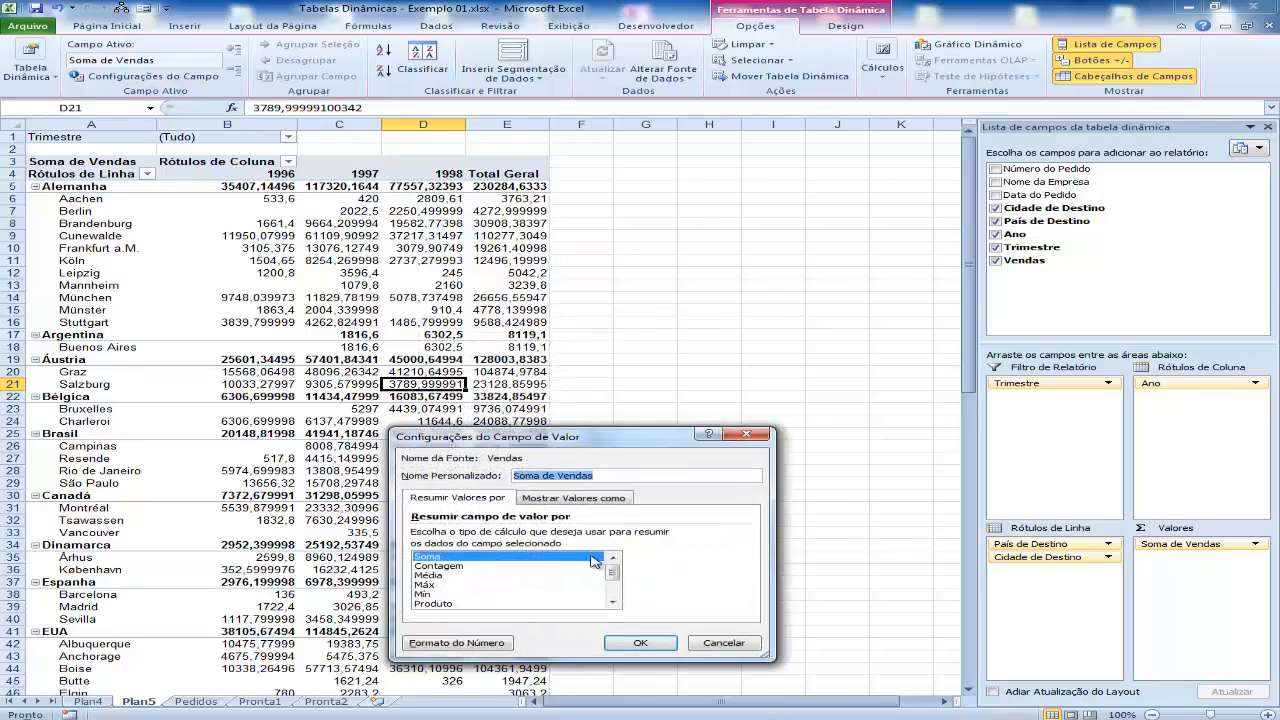
left_click_drag(538, 444, 501, 217)
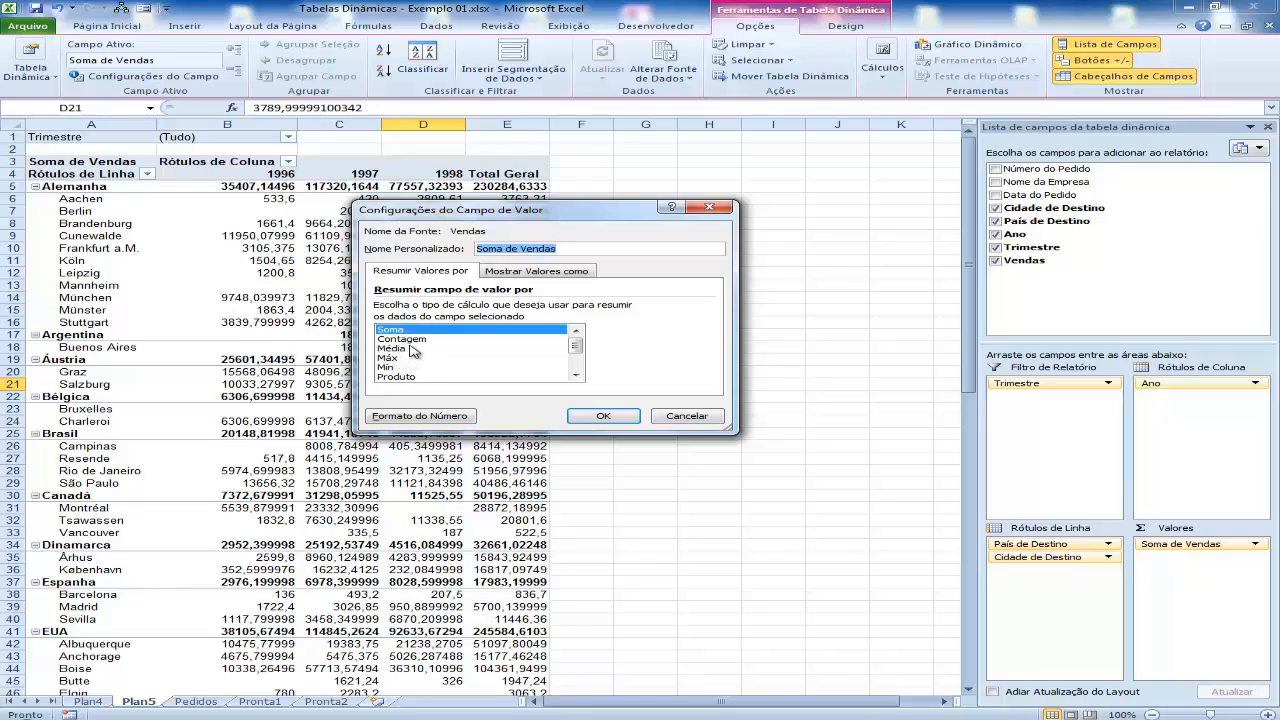
left_click(577, 376)
left_click(577, 376)
left_click(577, 376)
left_click(577, 376)
left_click(577, 376)
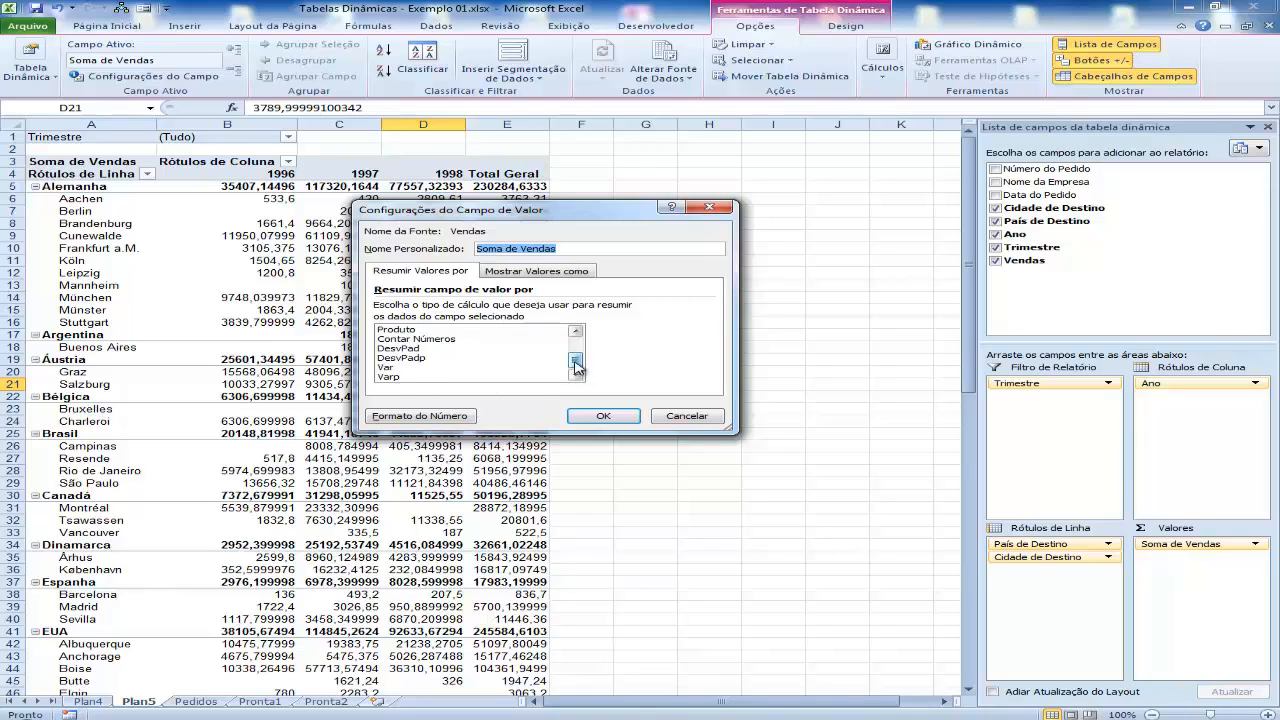
left_click_drag(576, 362, 578, 338)
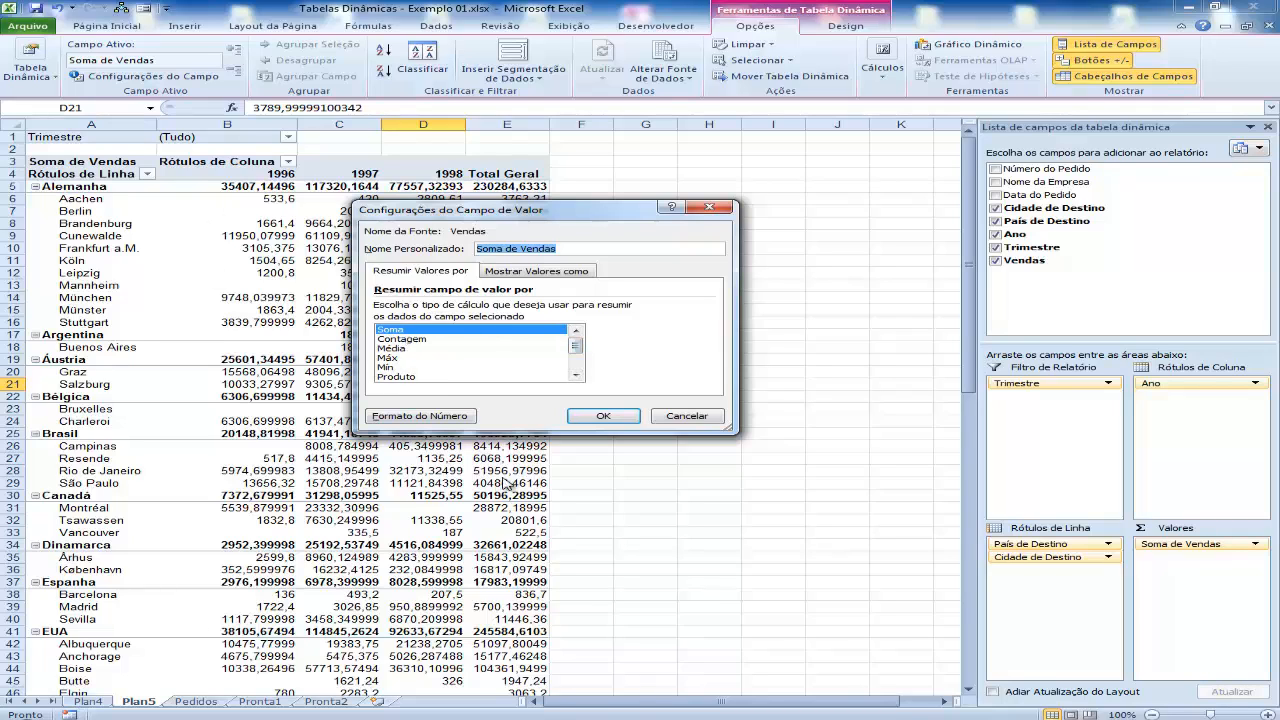
Step: Format the Soma de Vendas values as Contábil with 2 decimal places and the R$ symbol
left_click(439, 419)
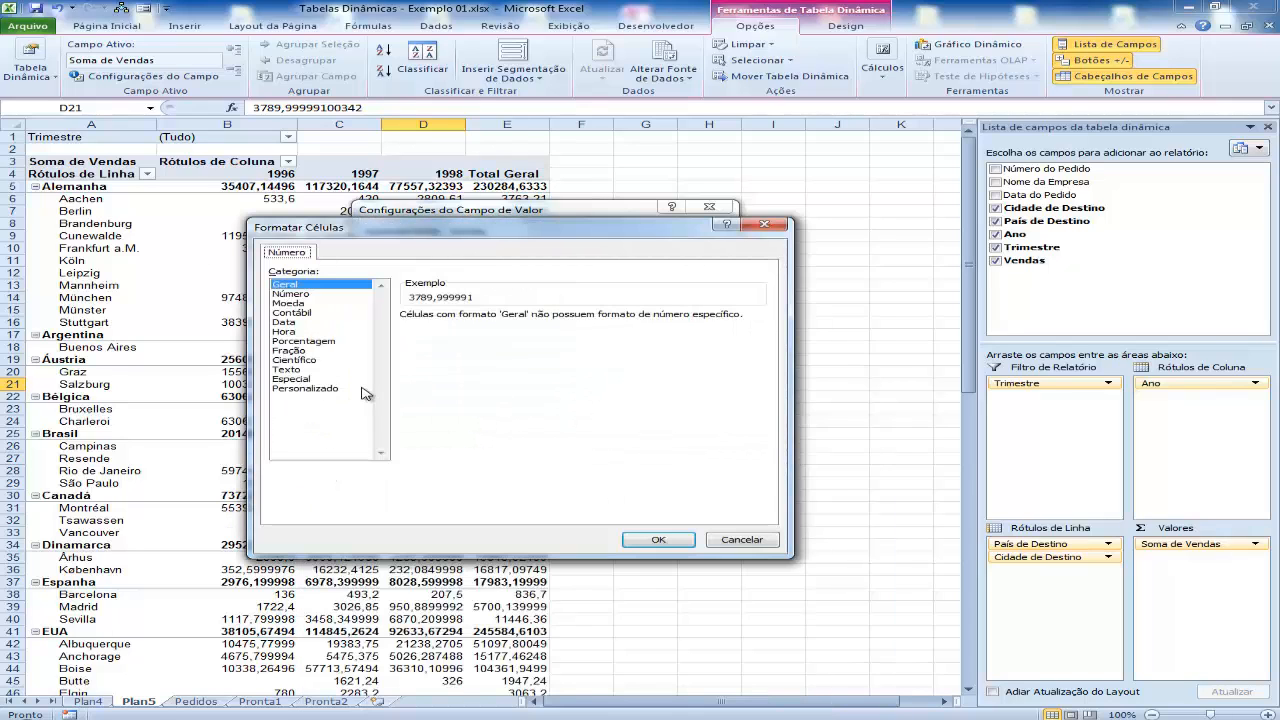
left_click(296, 314)
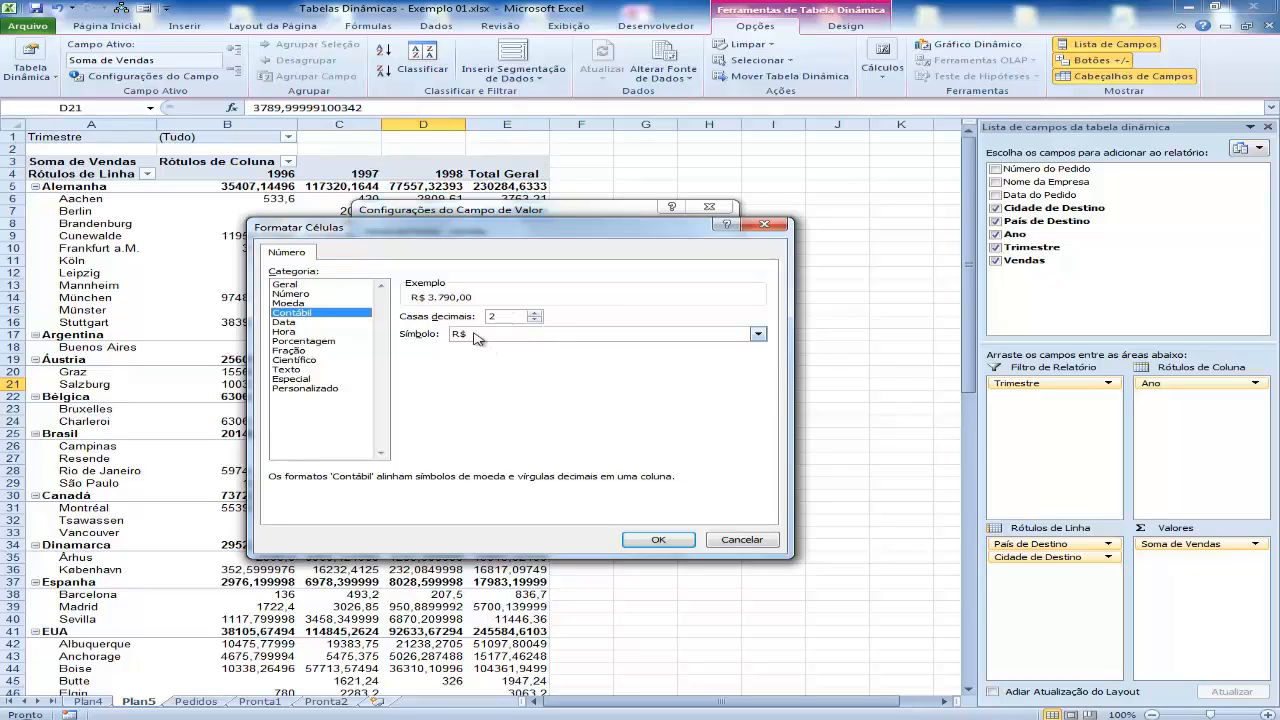
left_click(658, 540)
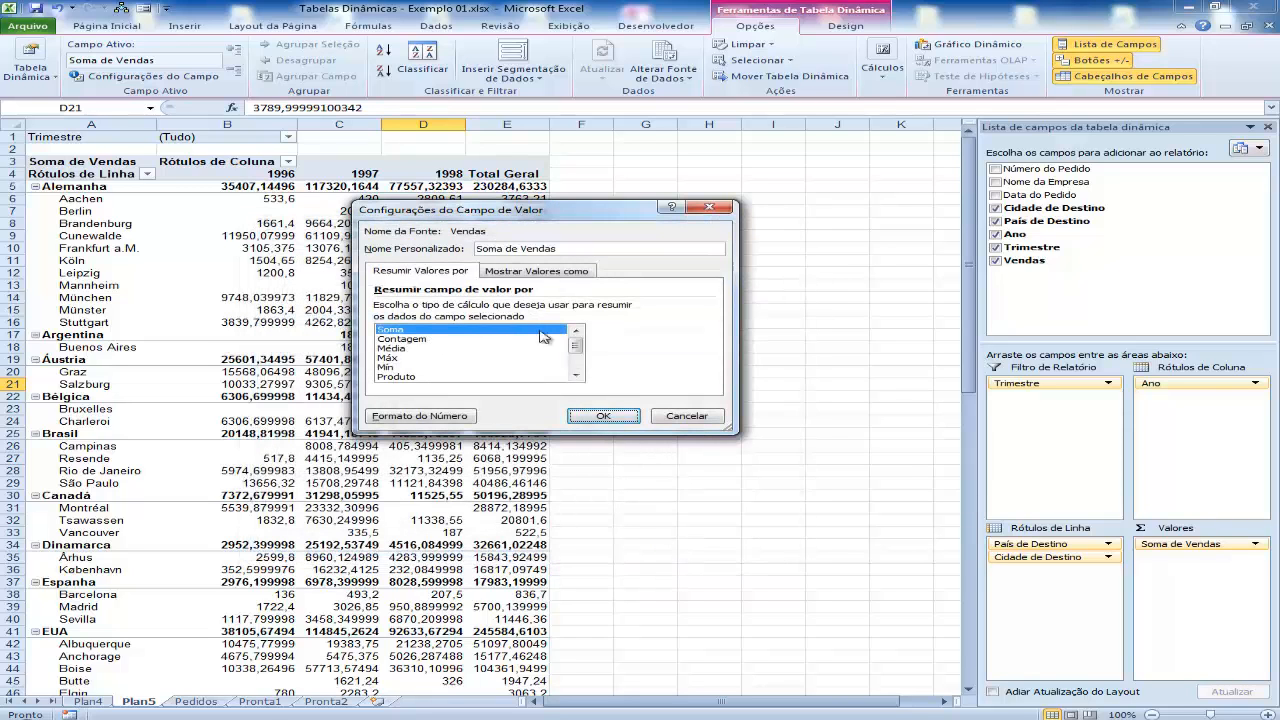
left_click(604, 417)
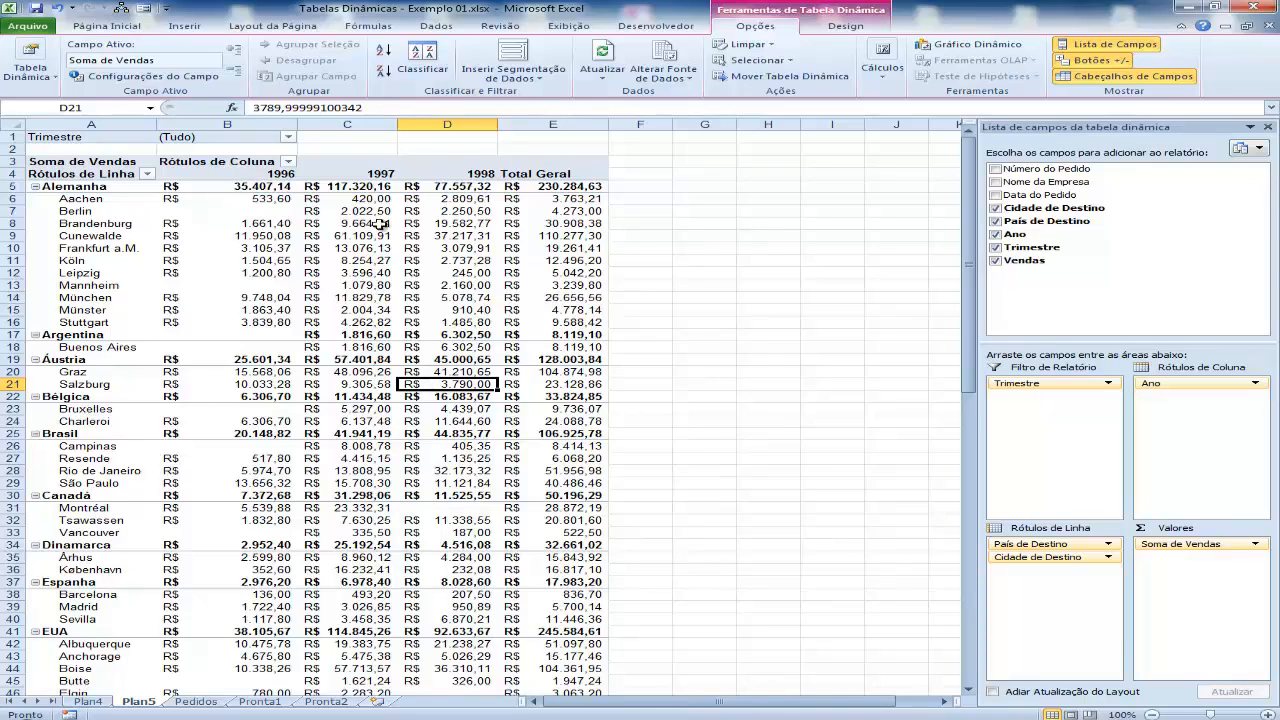
Step: Collapse the Alemanha group to its subtotal row and expand its cities again
left_click(35, 187)
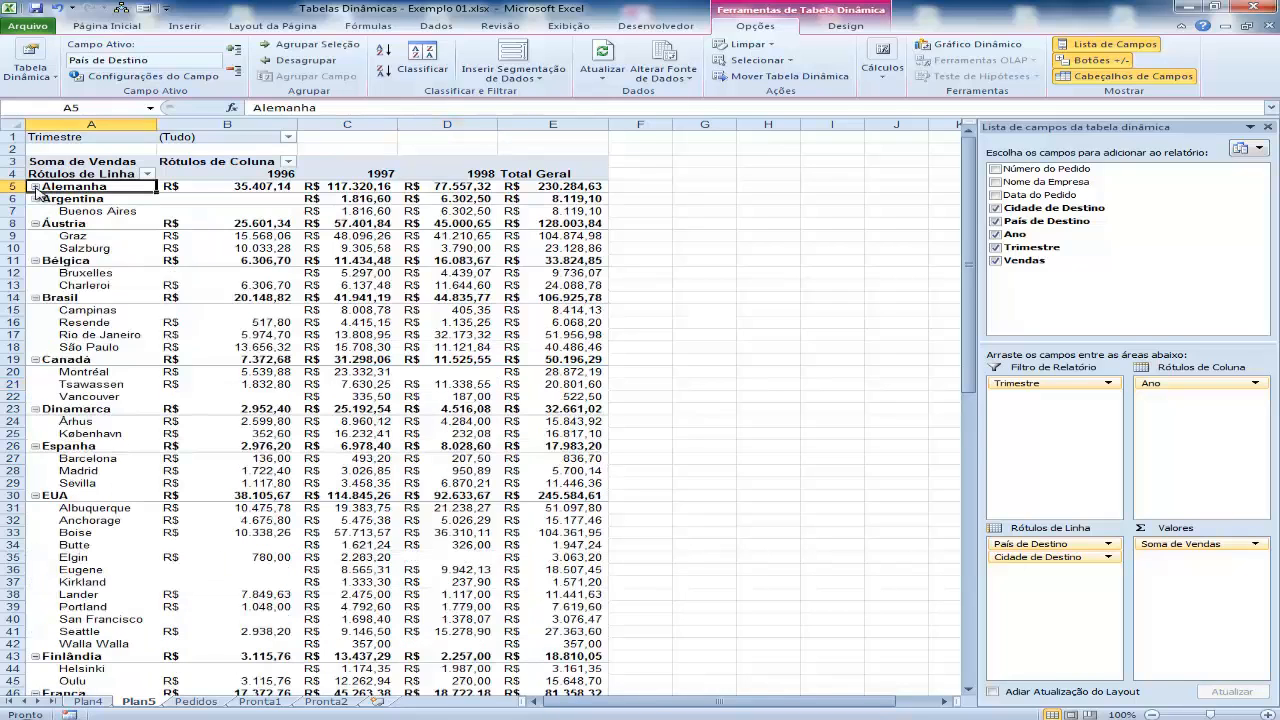
left_click(35, 187)
left_click(35, 187)
left_click(40, 188)
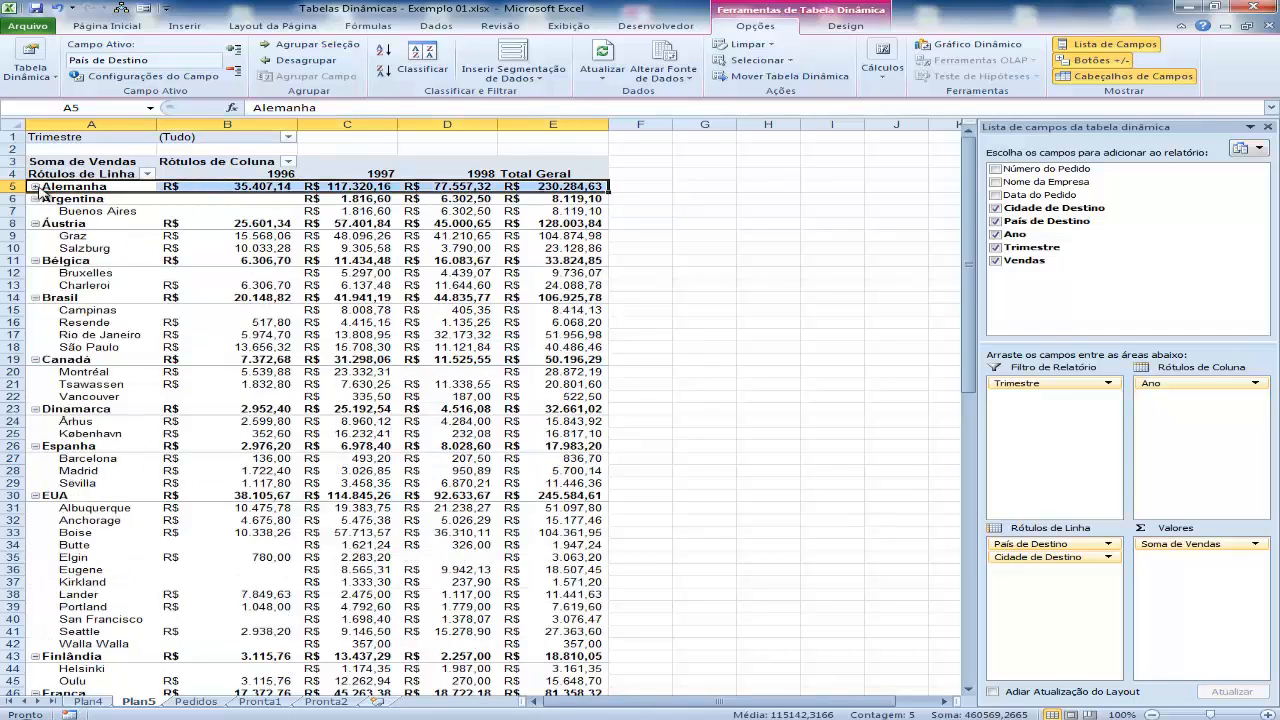
left_click(35, 187)
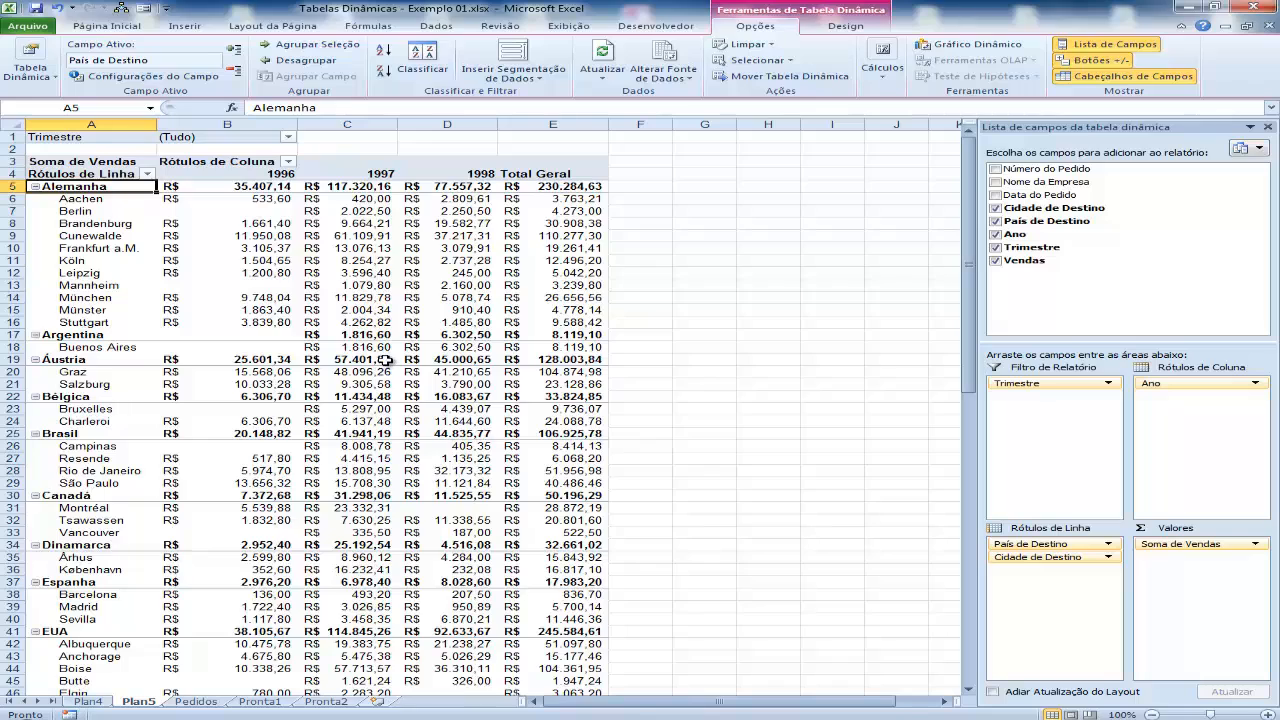
Step: Switch to the workbook Dados para Exemplos de Tabelas Dinâmicas.xls and select the Pedido heading in A1
mouse_move(385, 360)
mouse_move(252, 232)
mouse_move(380, 262)
mouse_move(419, 719)
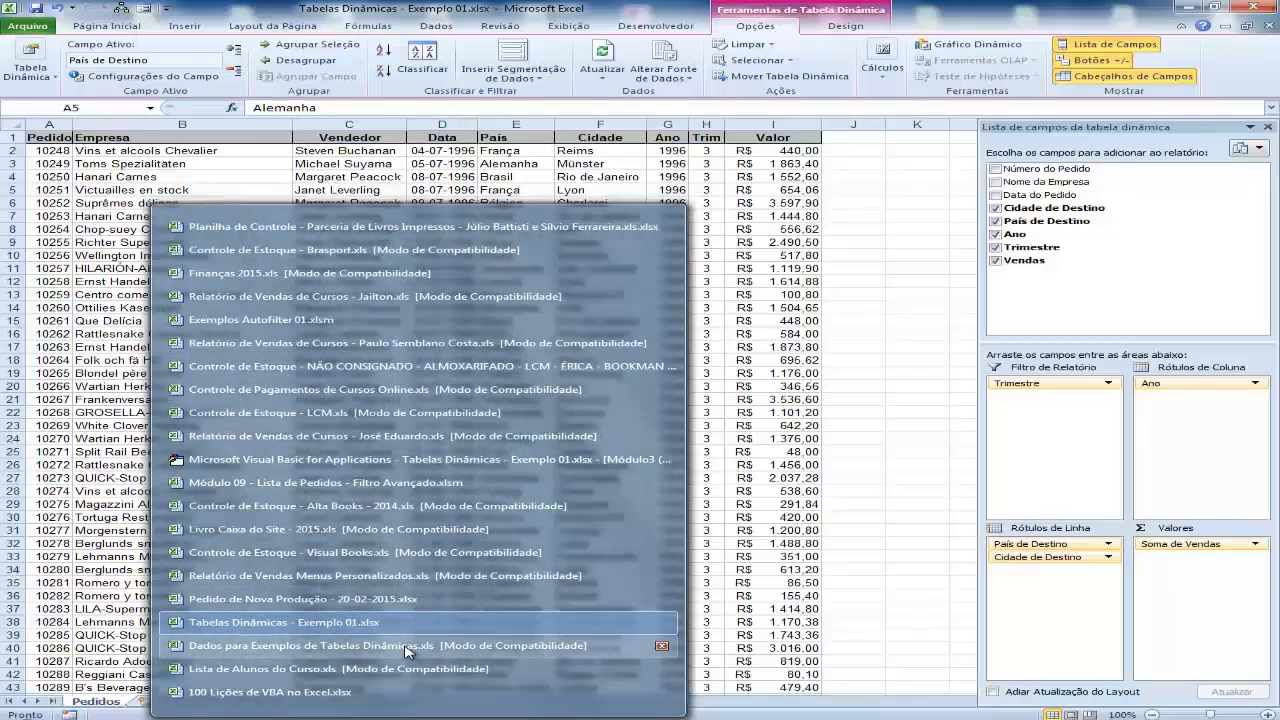
left_click(408, 646)
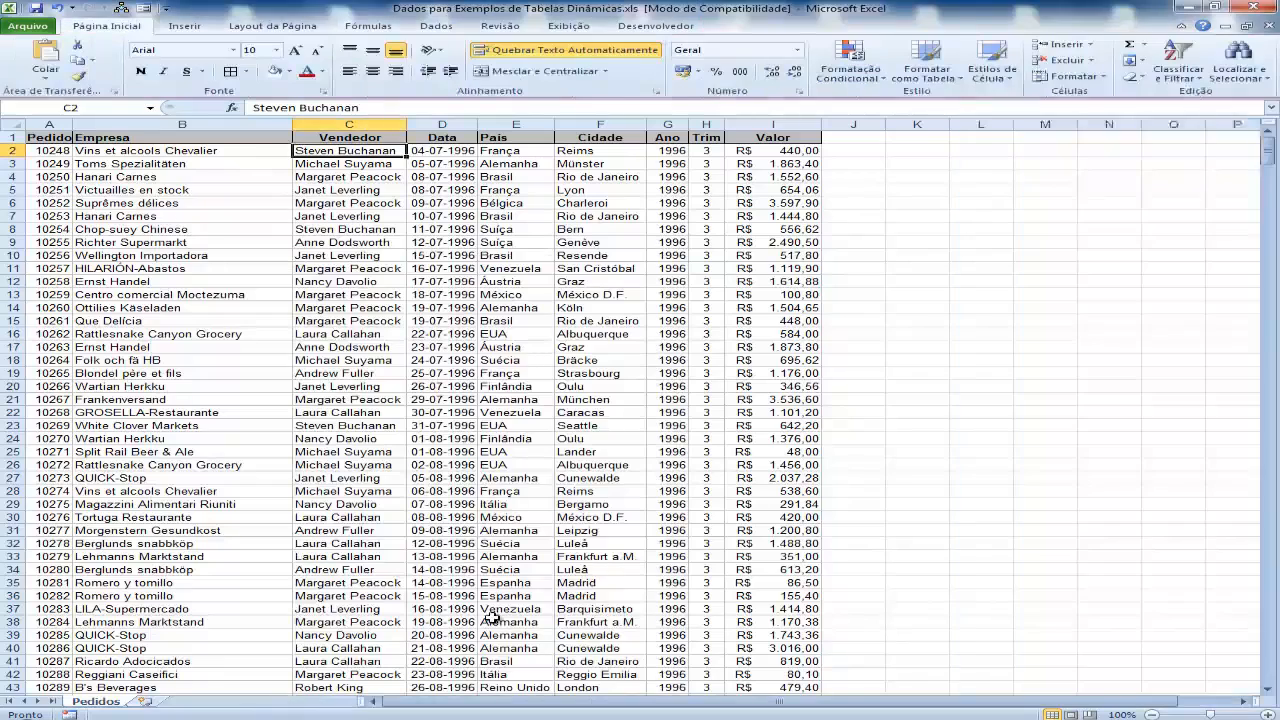
key("Left")
key("Left")
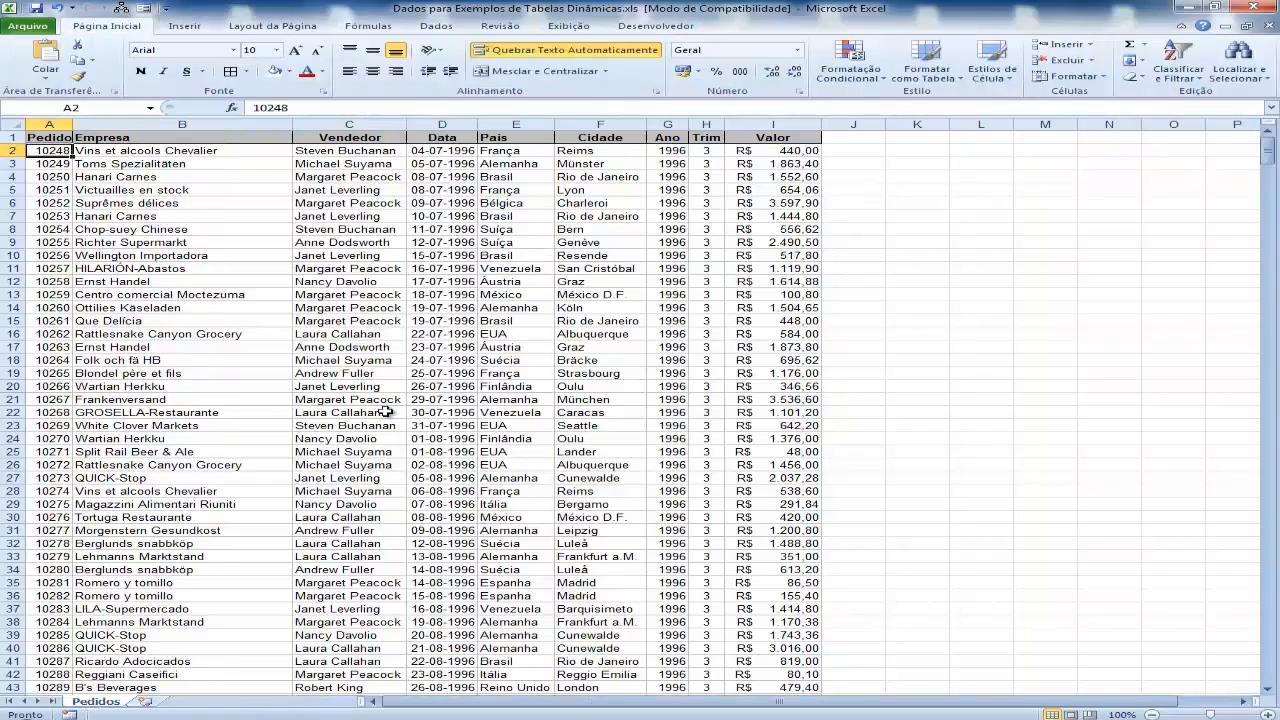
key("Up")
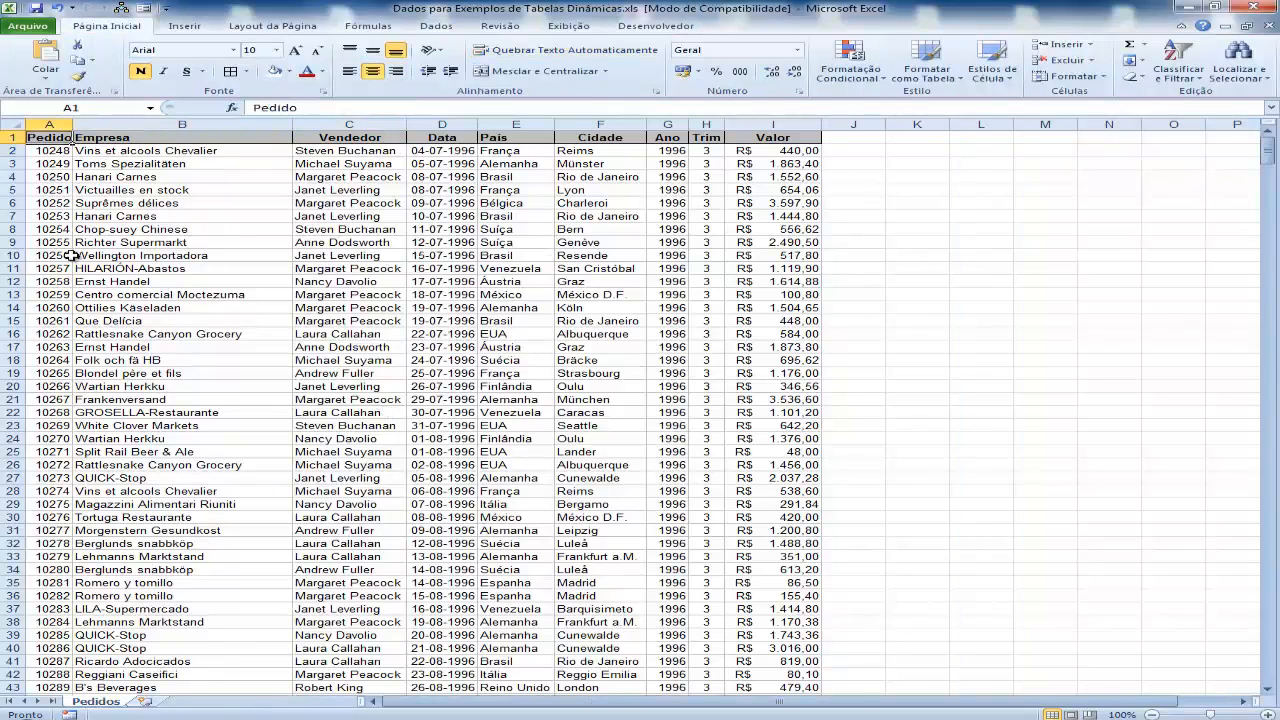
Step: Widen the Pedido column slightly and centre its contents horizontally
left_click_drag(72, 127, 77, 127)
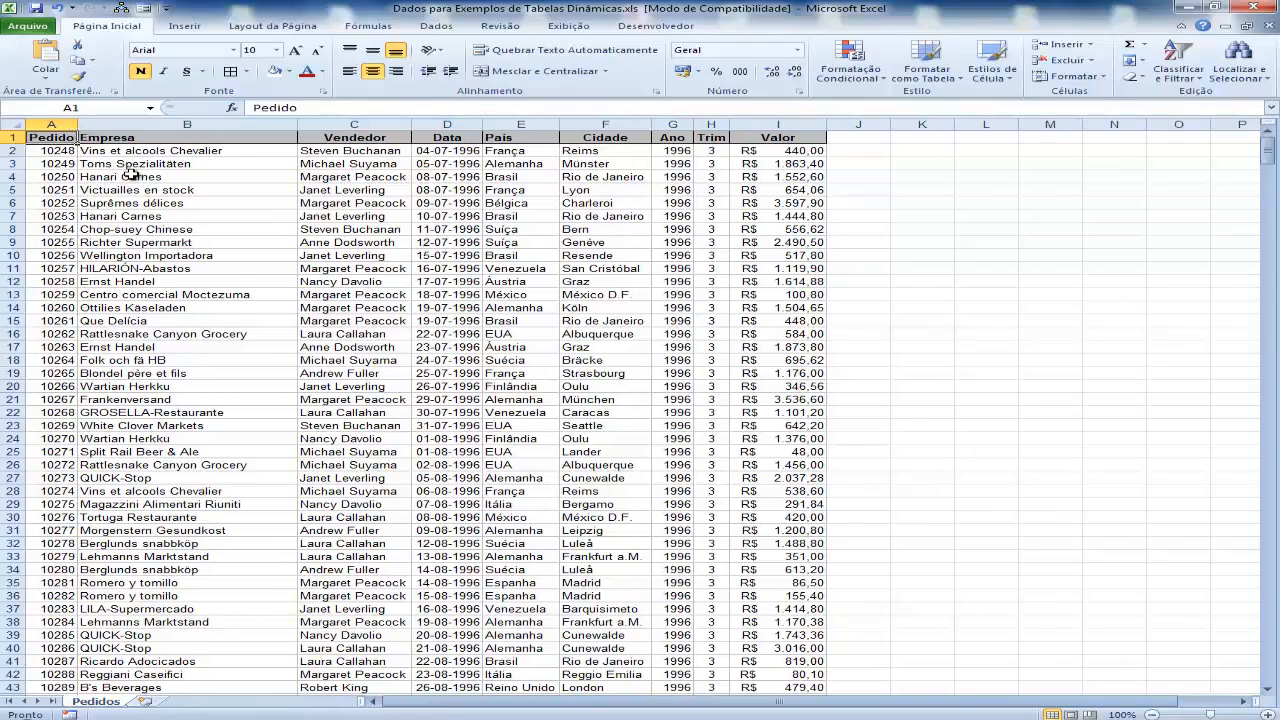
left_click(58, 125)
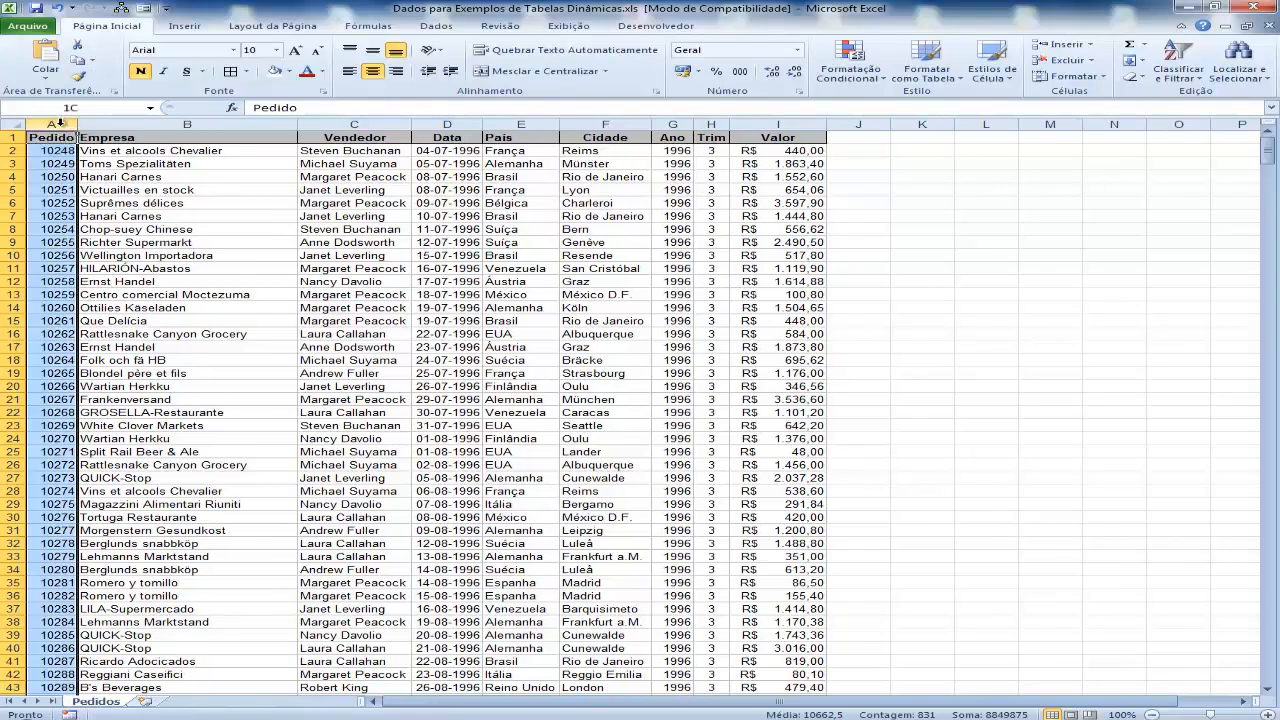
left_click(373, 73)
left_click(369, 73)
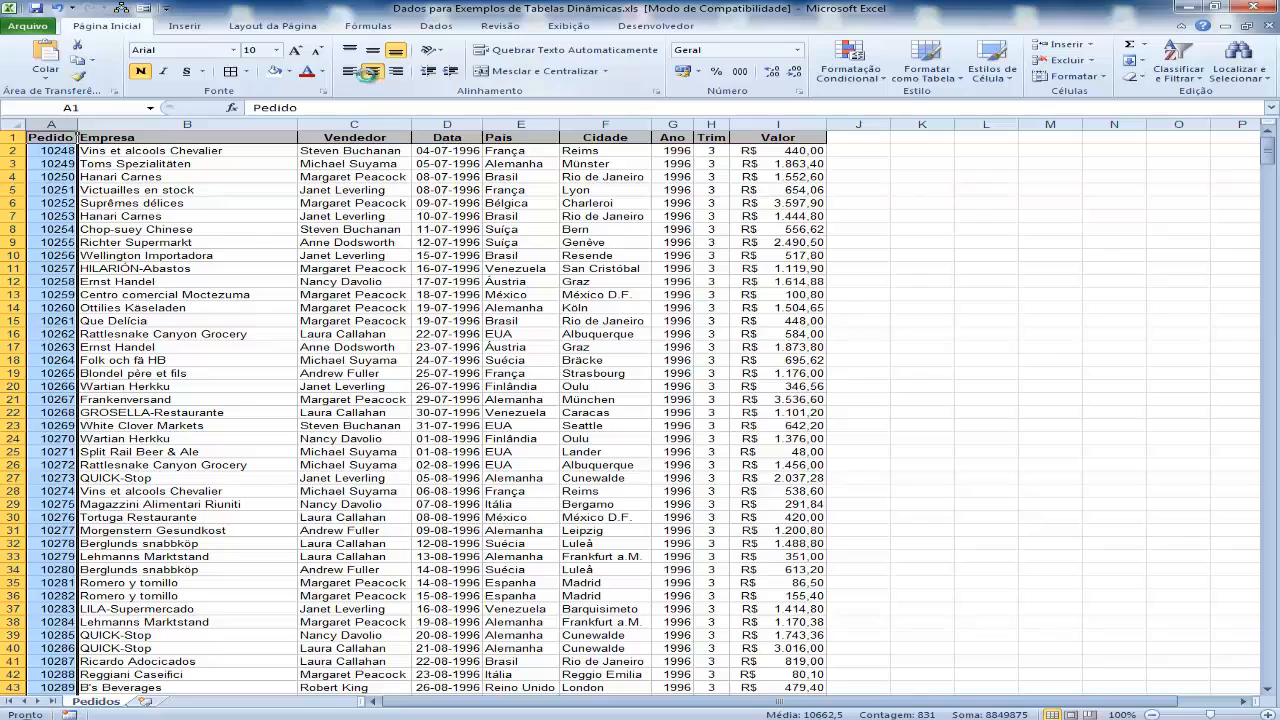
Step: Go through the column headings of the orders list from Empresa to Valor and return to Vendedor
left_click(122, 154)
key("Up")
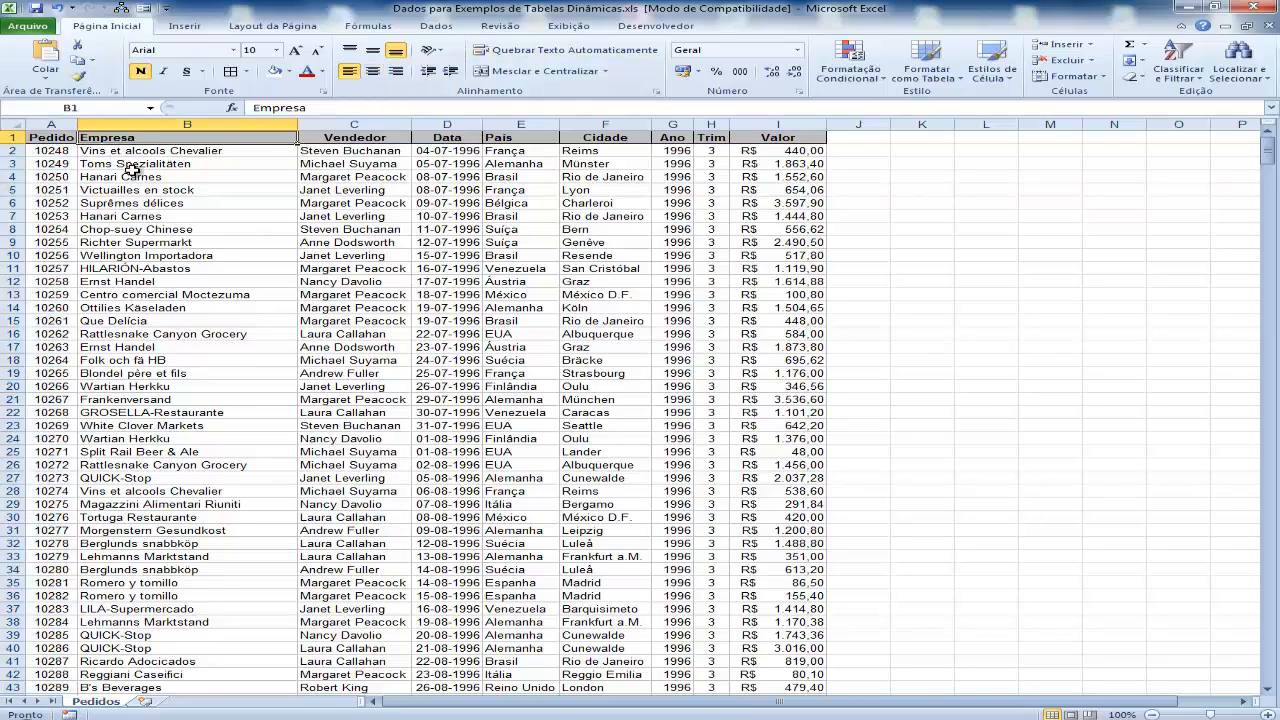
key("Right")
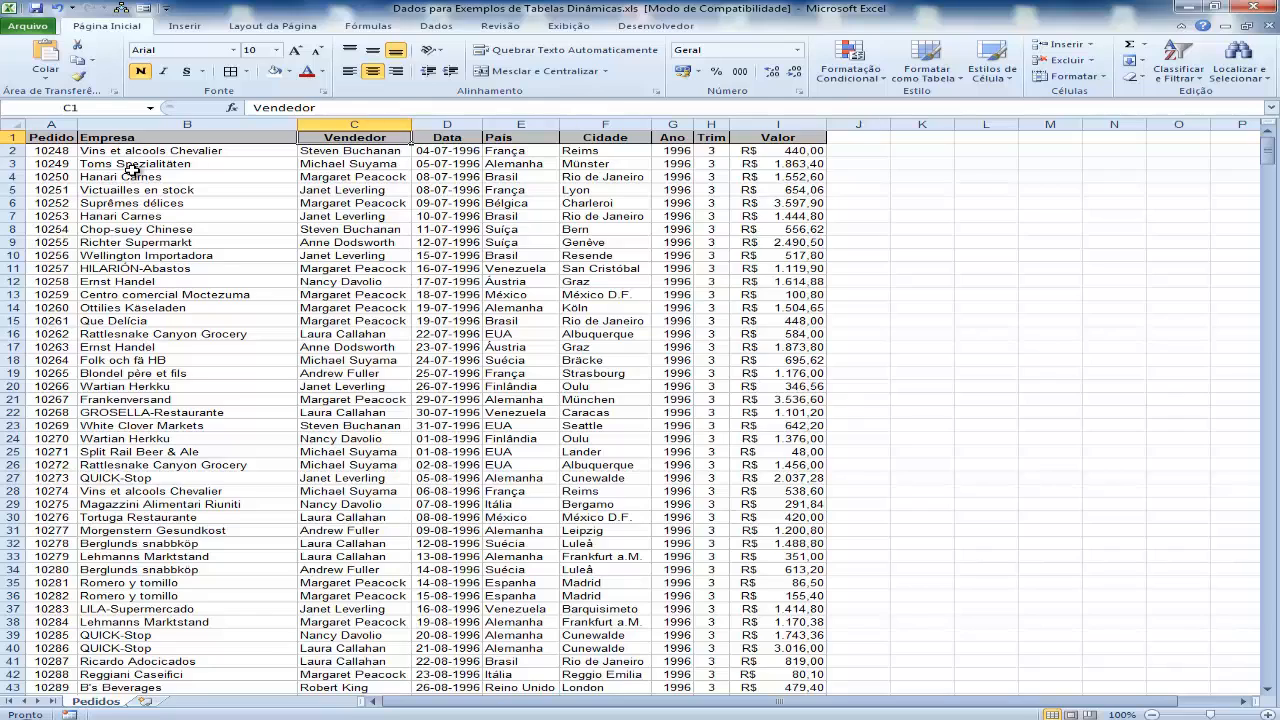
key("Right")
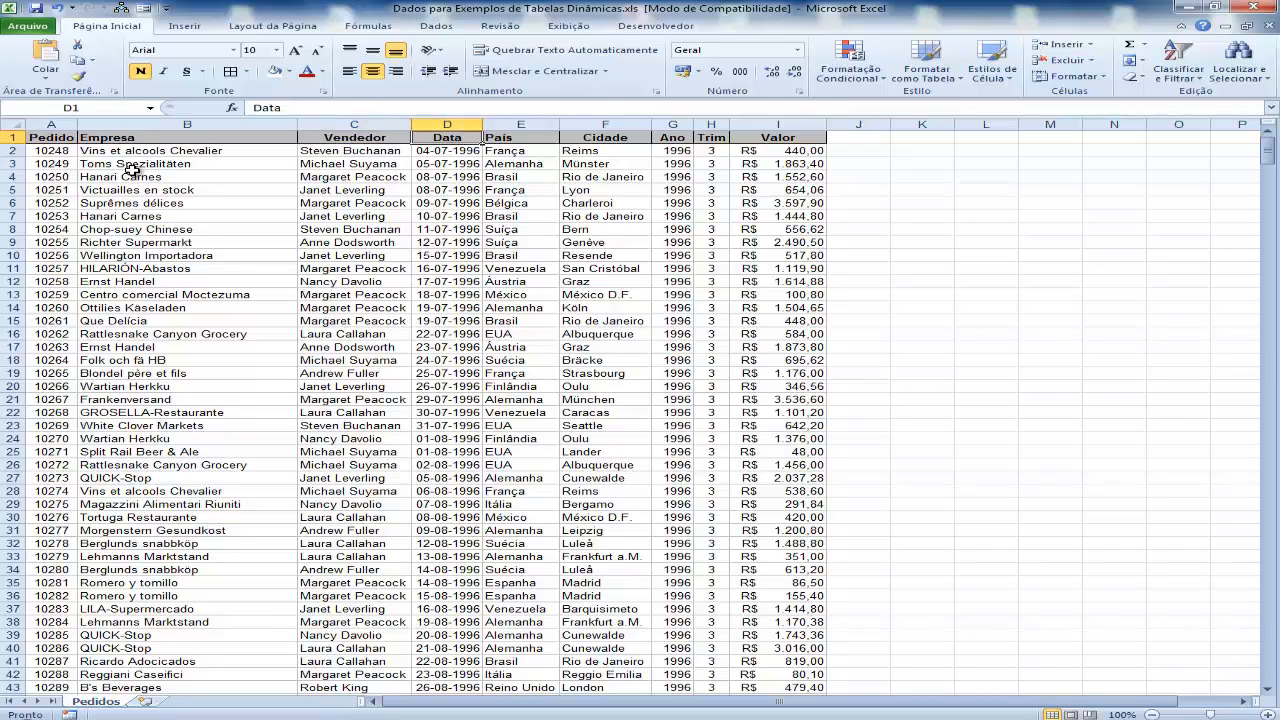
key("Right")
key("Right")
key("Right")
key("Right")
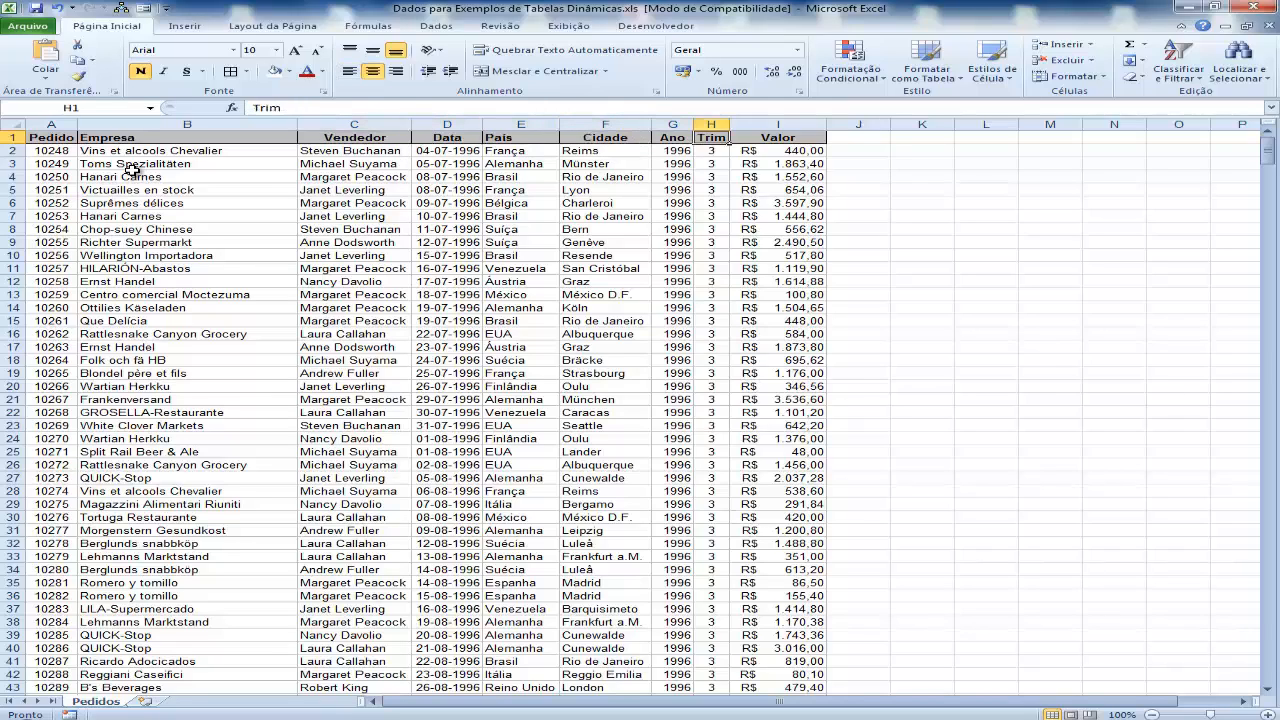
key("Right")
key("Left")
key("Left")
key("Left")
key("Left")
key("Left")
key("Left")
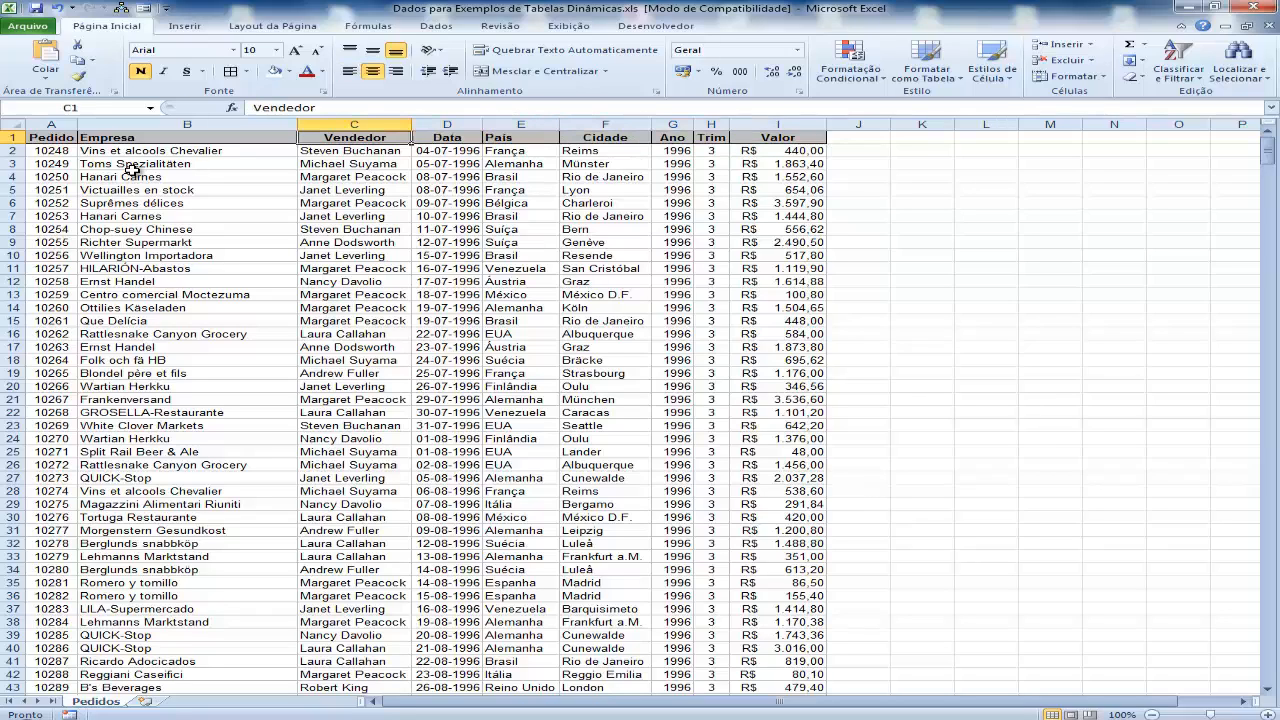
key("Down")
key("Up")
key("Down")
key("Up")
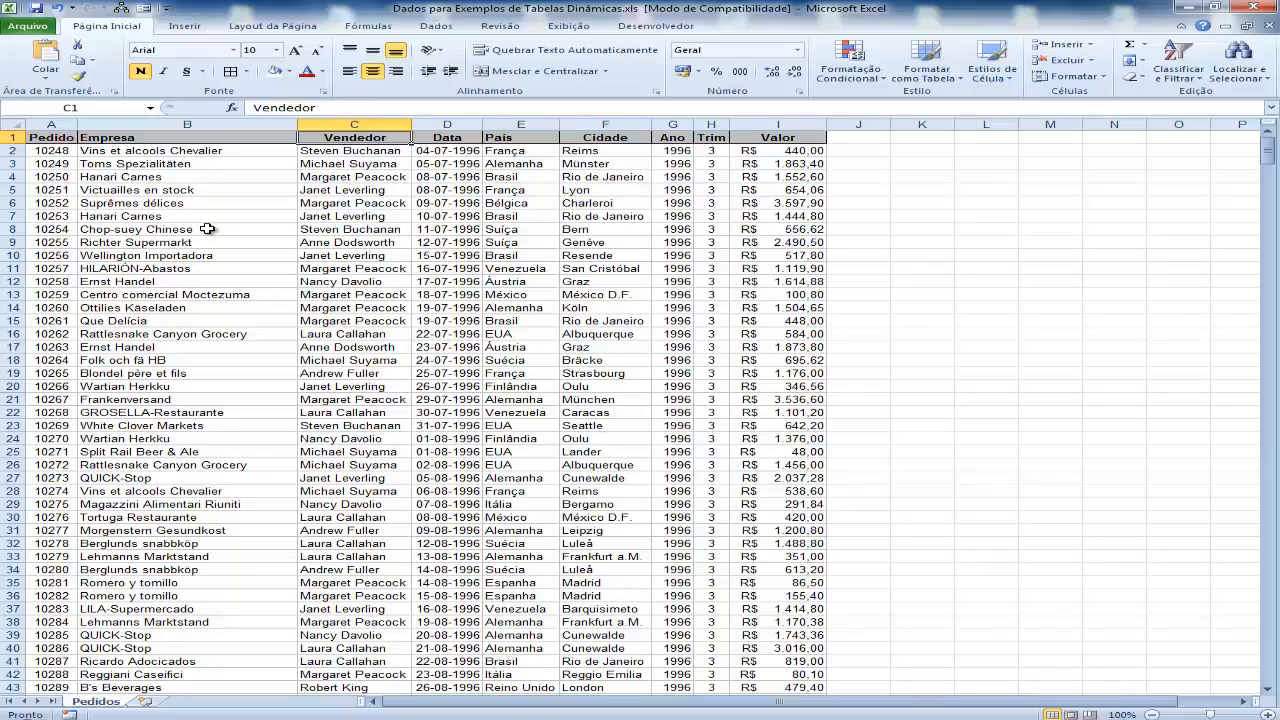
Step: Create a pivot table on a new worksheet from the whole orders list, Pedidos!$A$1:$I$831
key("Left")
key("Left")
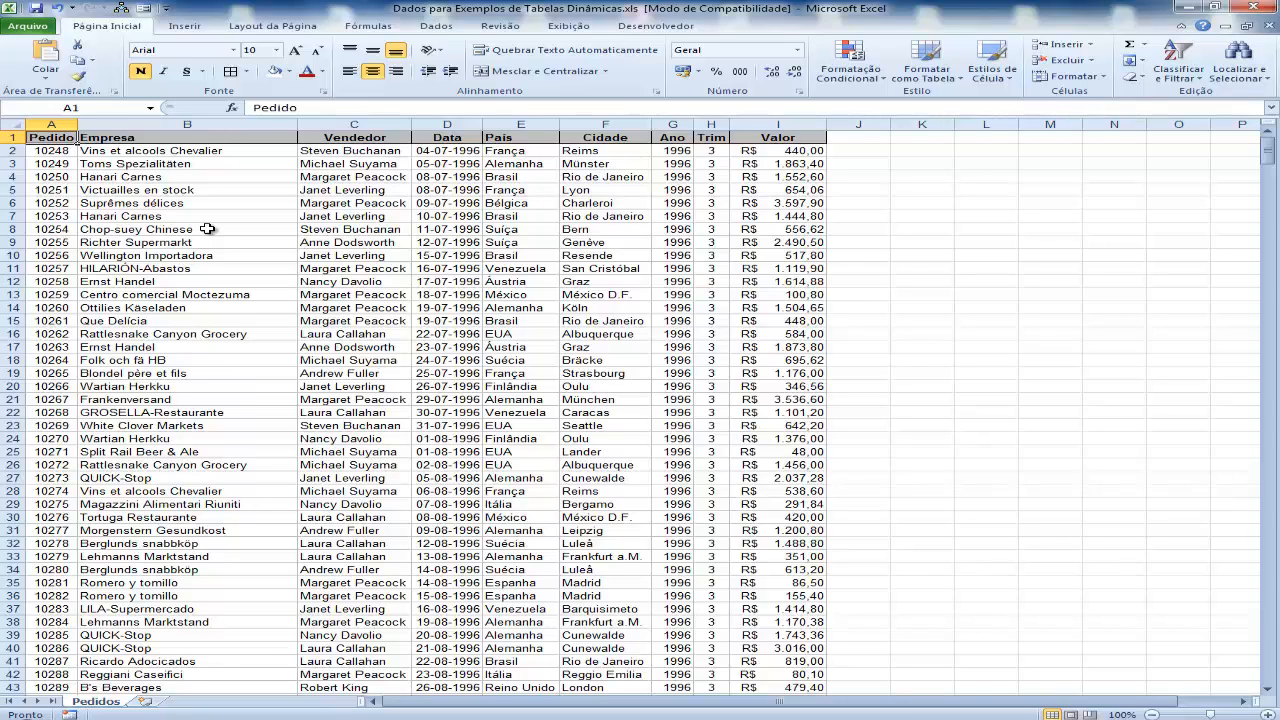
key("ctrl+a")
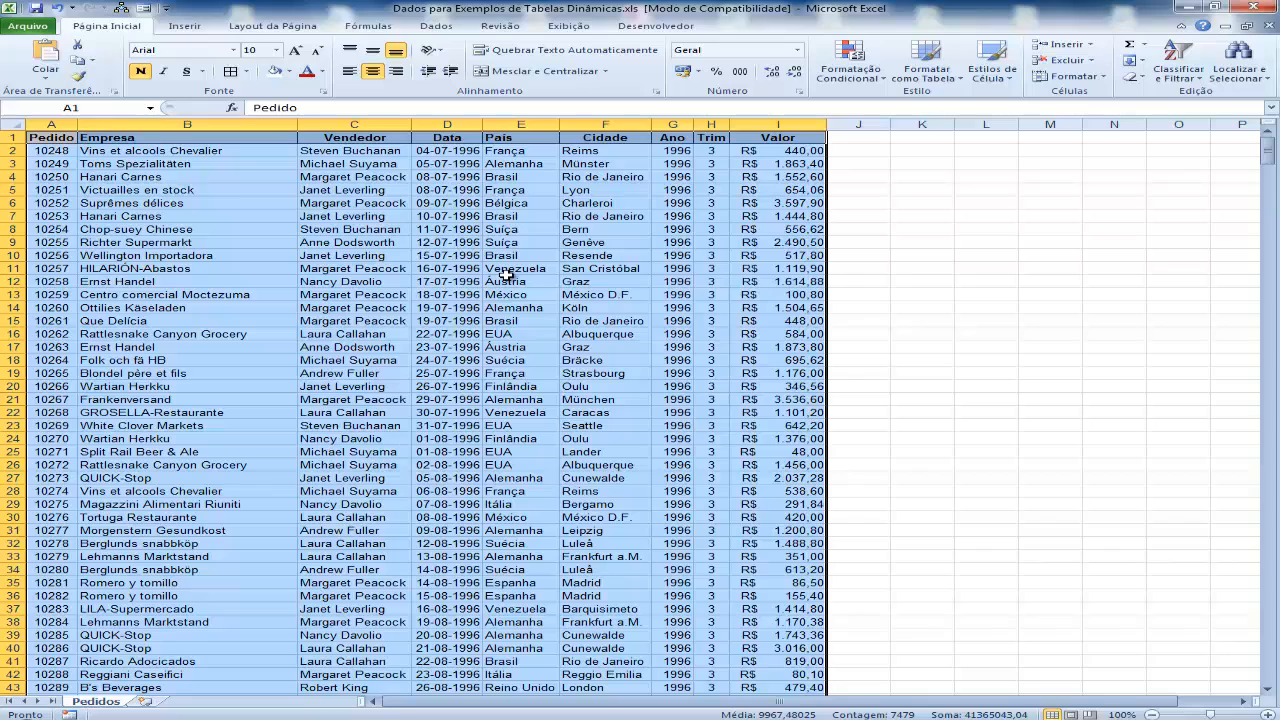
left_click(186, 25)
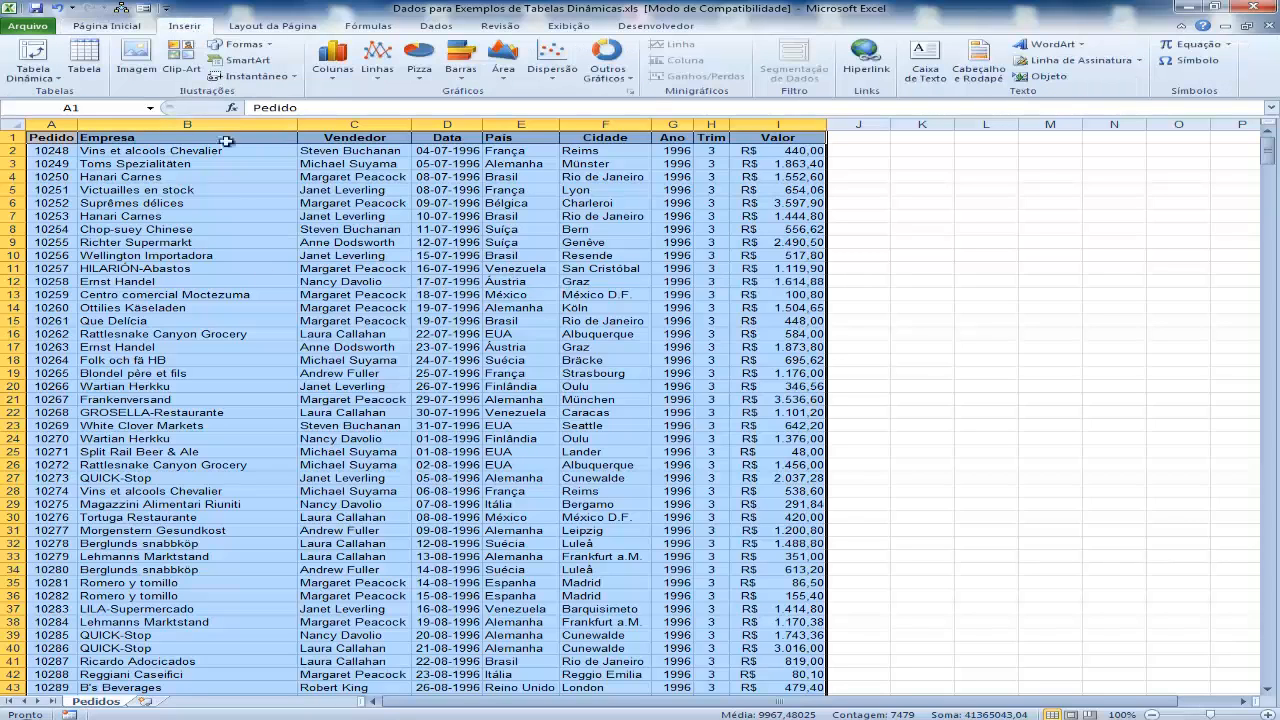
left_click(37, 55)
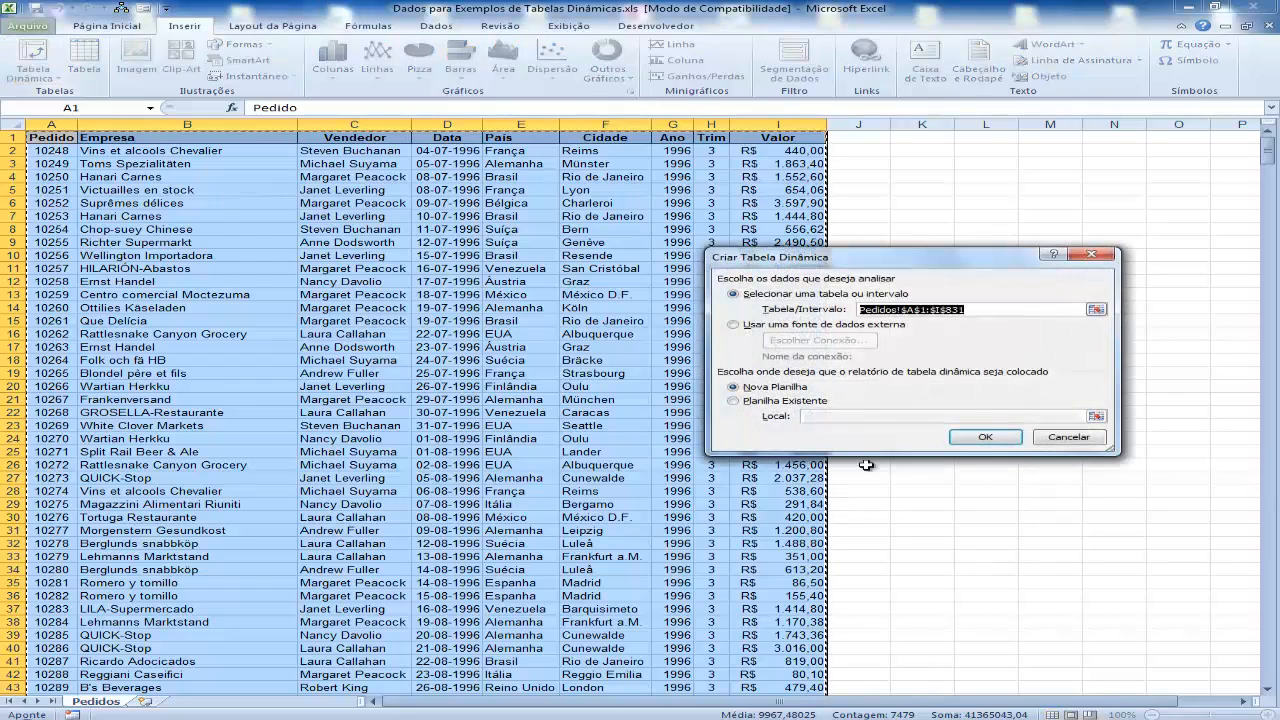
left_click_drag(875, 268, 897, 266)
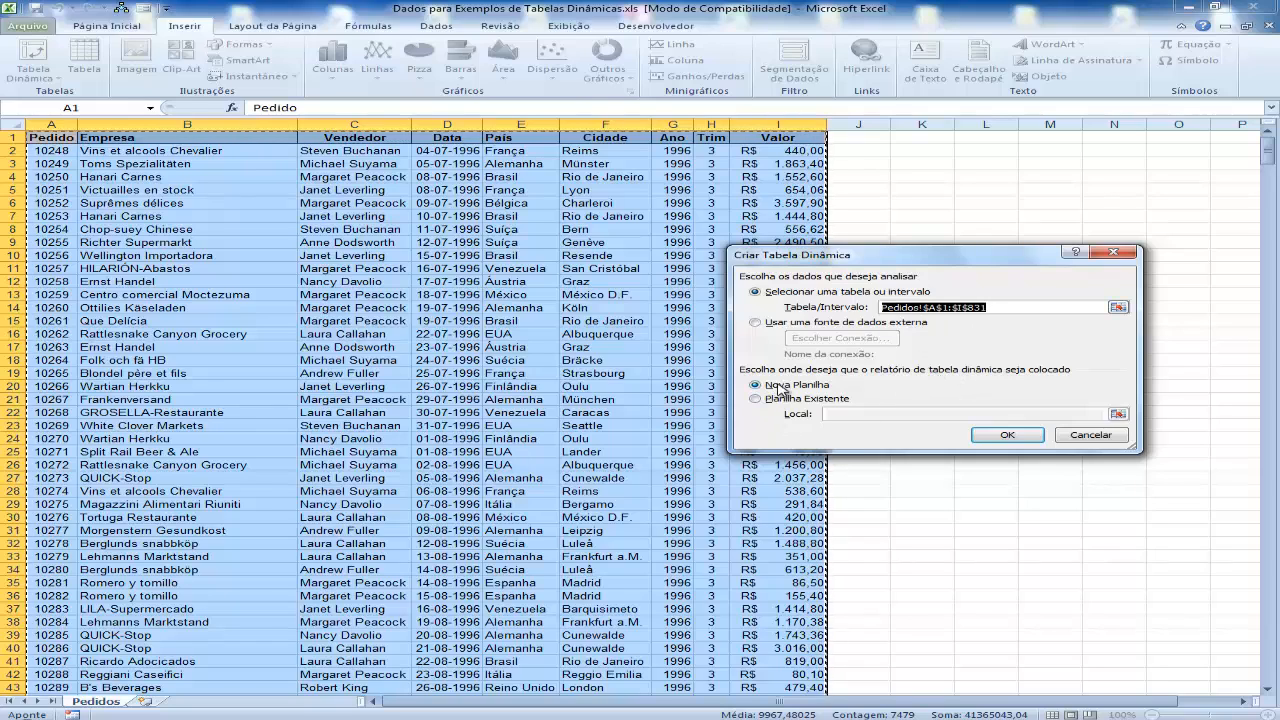
left_click(1007, 434)
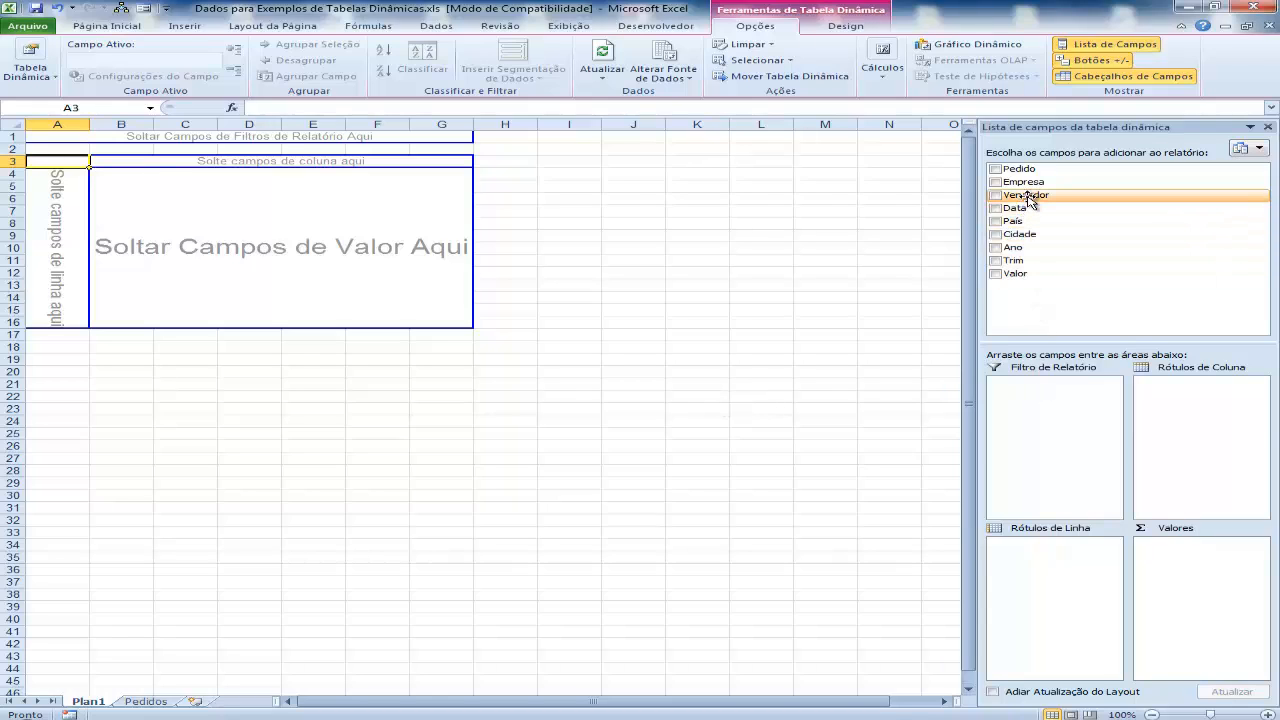
Step: Lay out the pivot table with Vendedor as row labels and País as column labels
left_click_drag(1030, 198, 1054, 564)
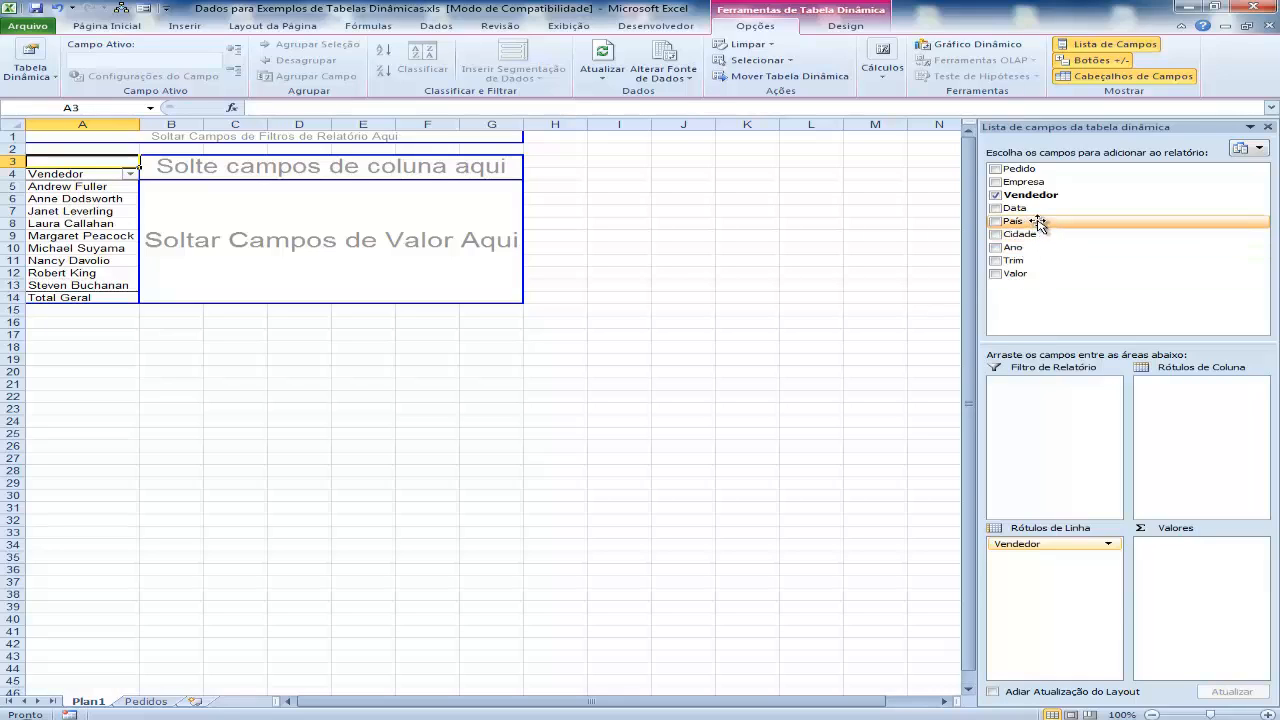
left_click_drag(1038, 222, 1174, 400)
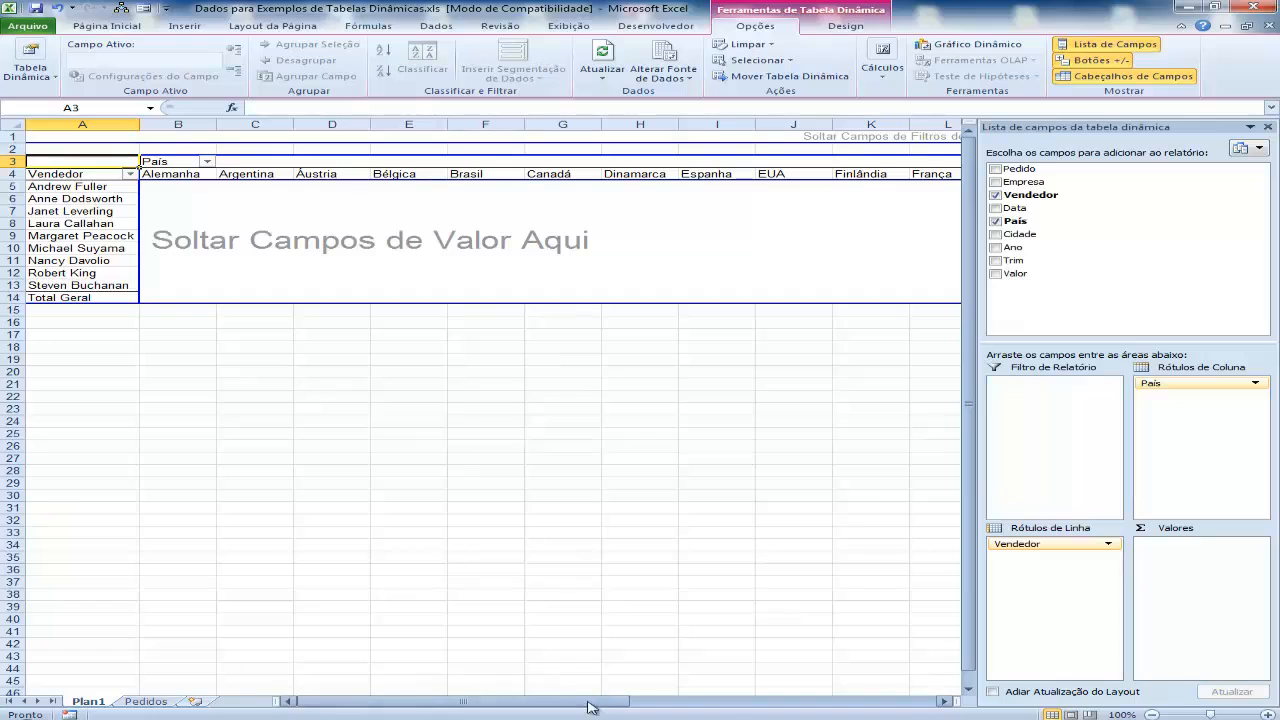
left_click(945, 701)
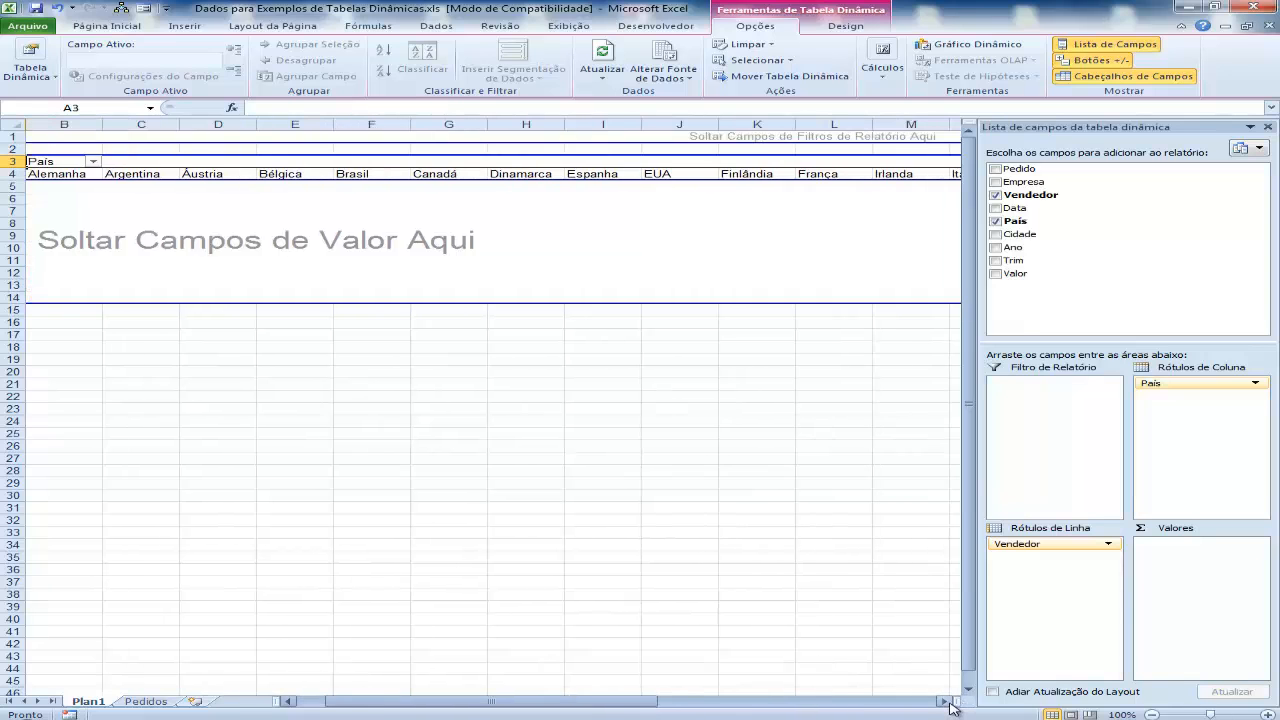
left_click(945, 701)
left_click_drag(947, 703, 537, 703)
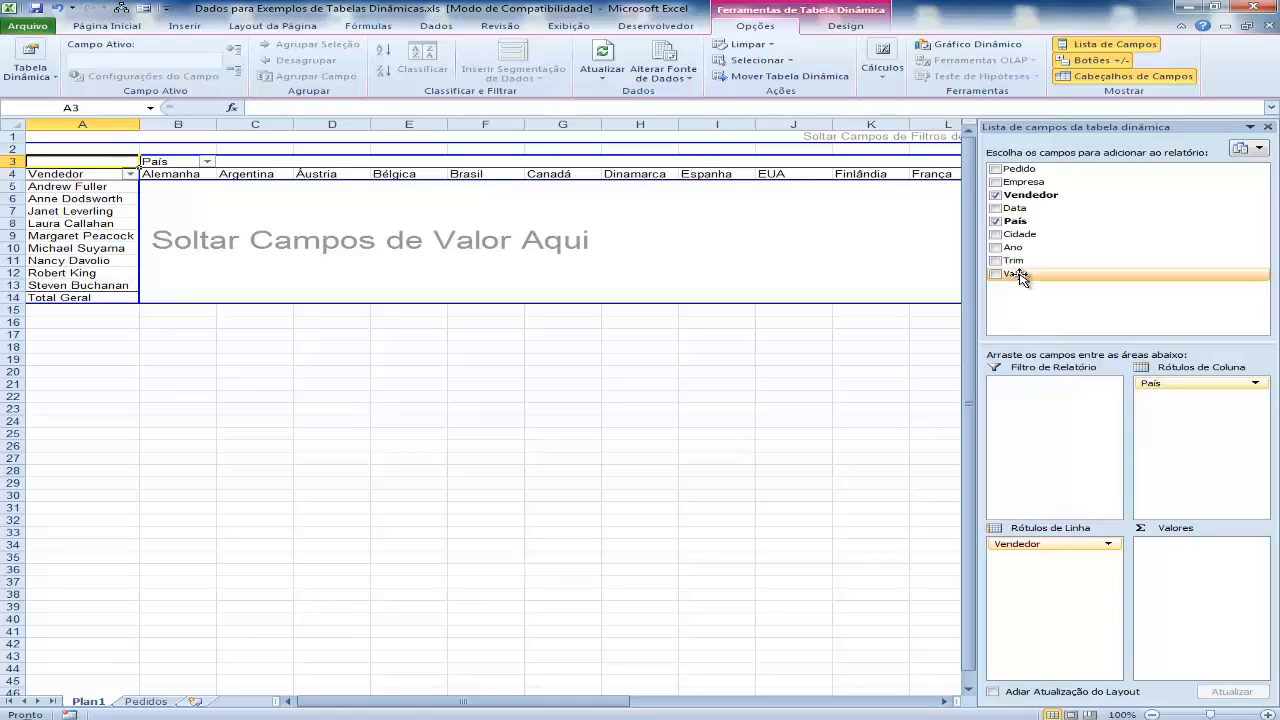
Step: Sum Valor in the values area and add Ano and Trim as report filters
left_click_drag(1020, 276, 1198, 557)
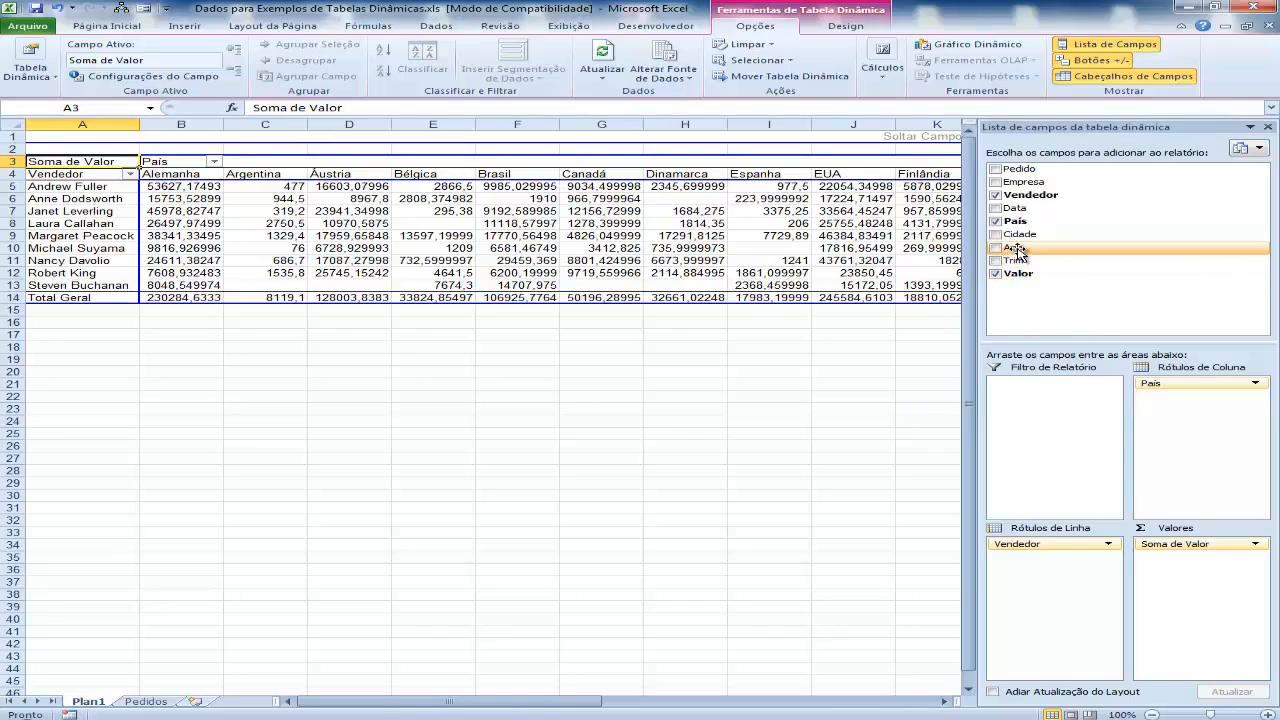
left_click_drag(1015, 247, 1026, 398)
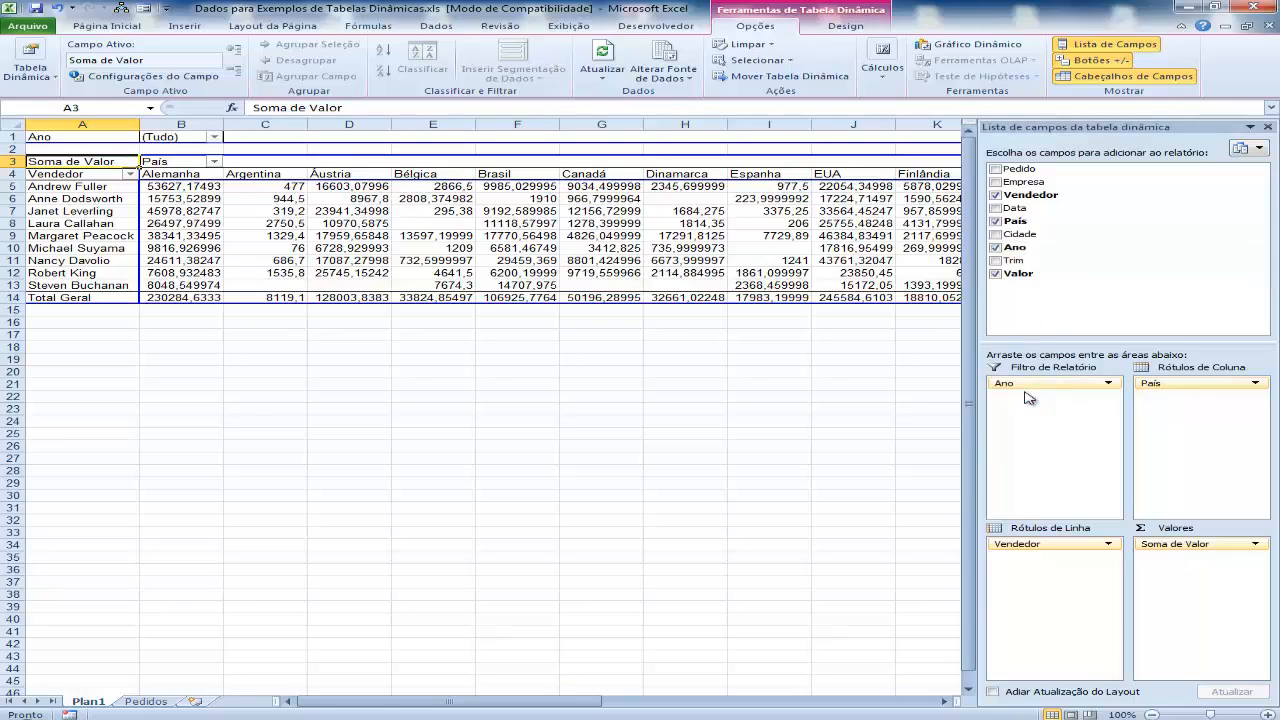
left_click_drag(1020, 265, 1040, 405)
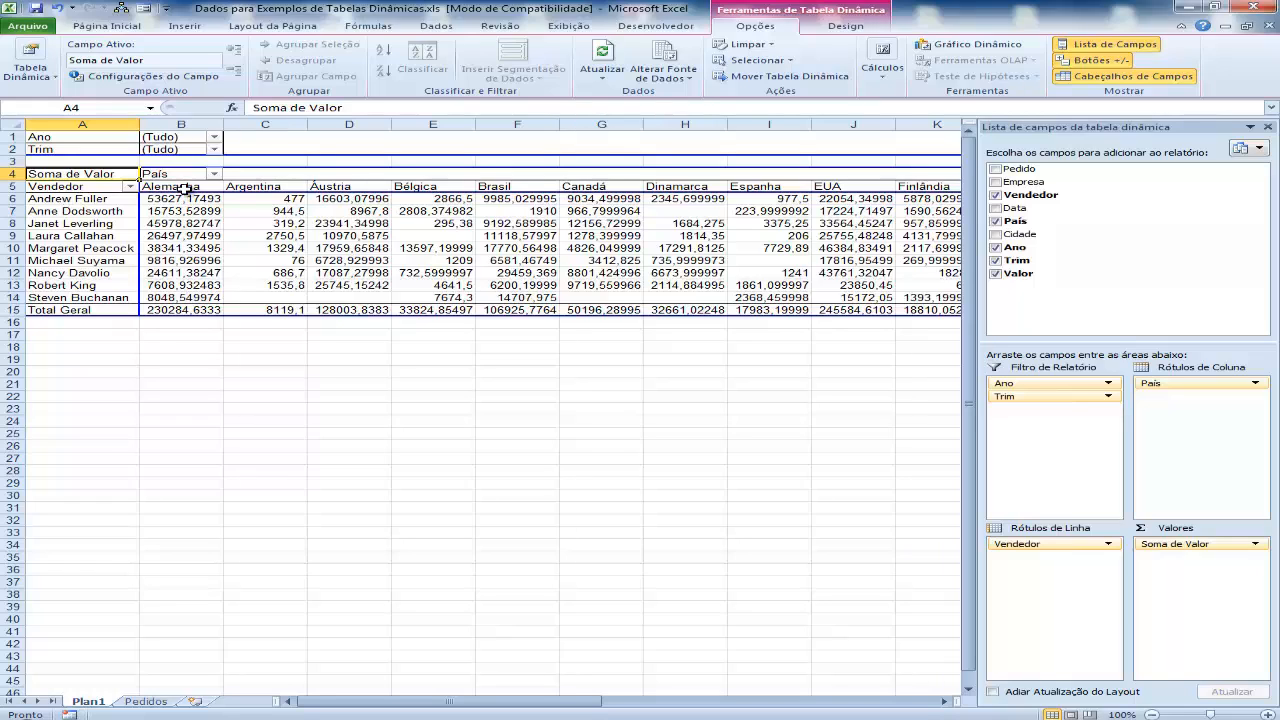
Step: Filter the pivot table by the year 1997, and reset the Ano filter to (Tudo)
left_click(215, 137)
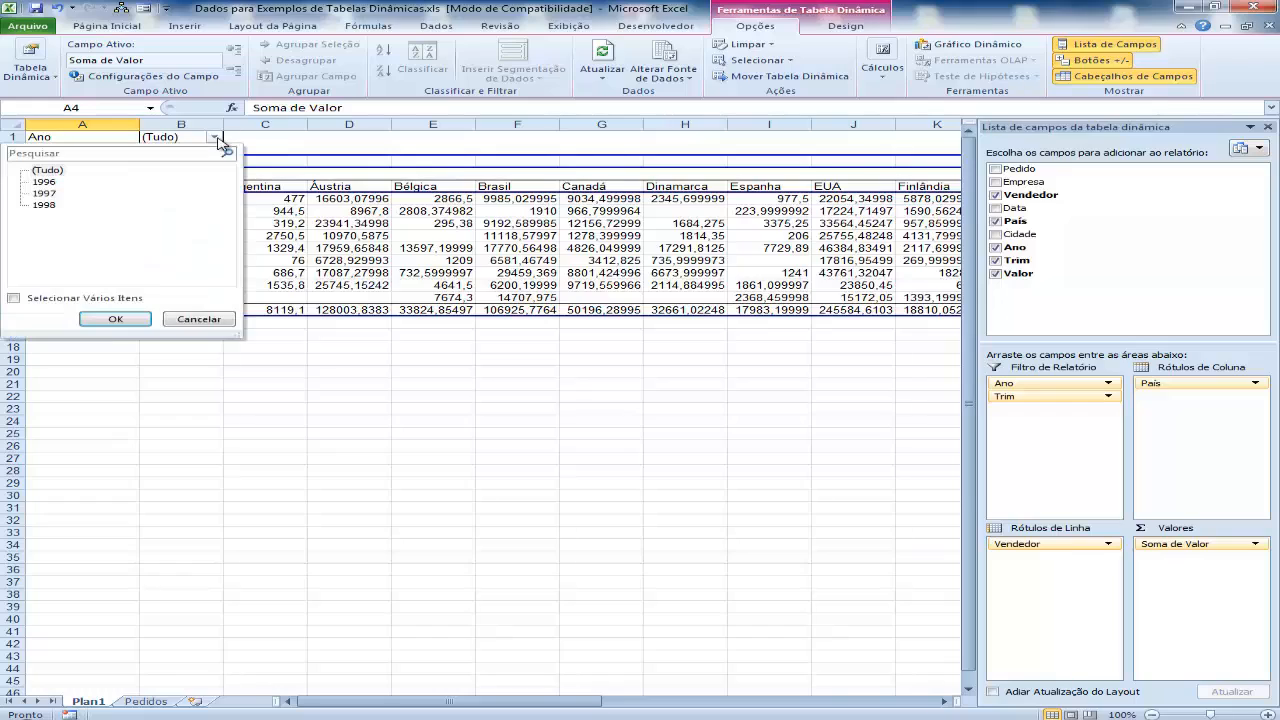
left_click(50, 195)
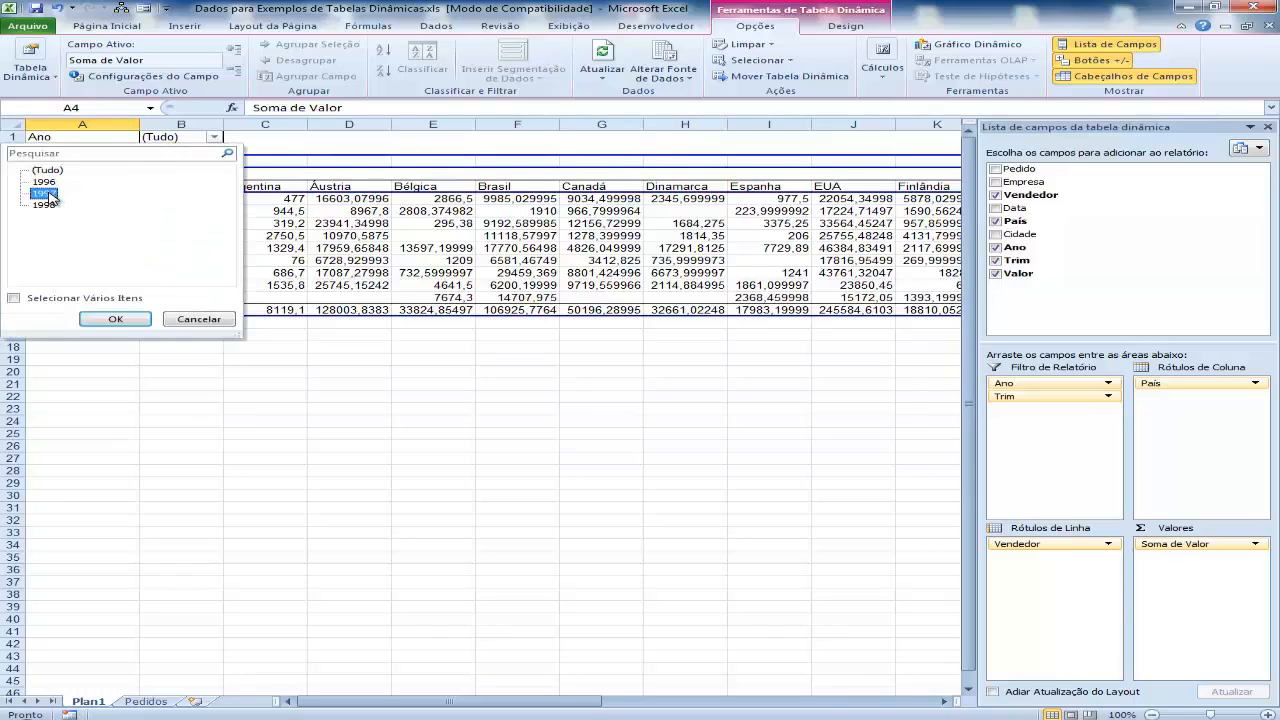
left_click(112, 319)
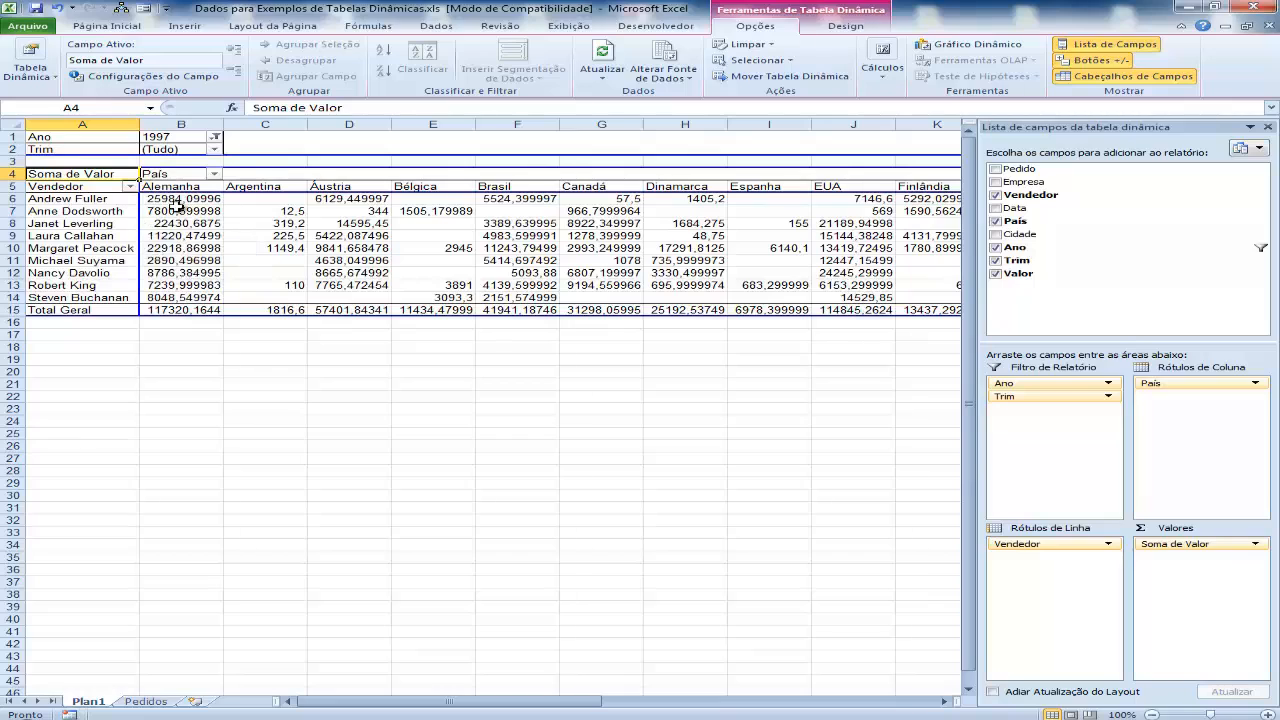
left_click(216, 137)
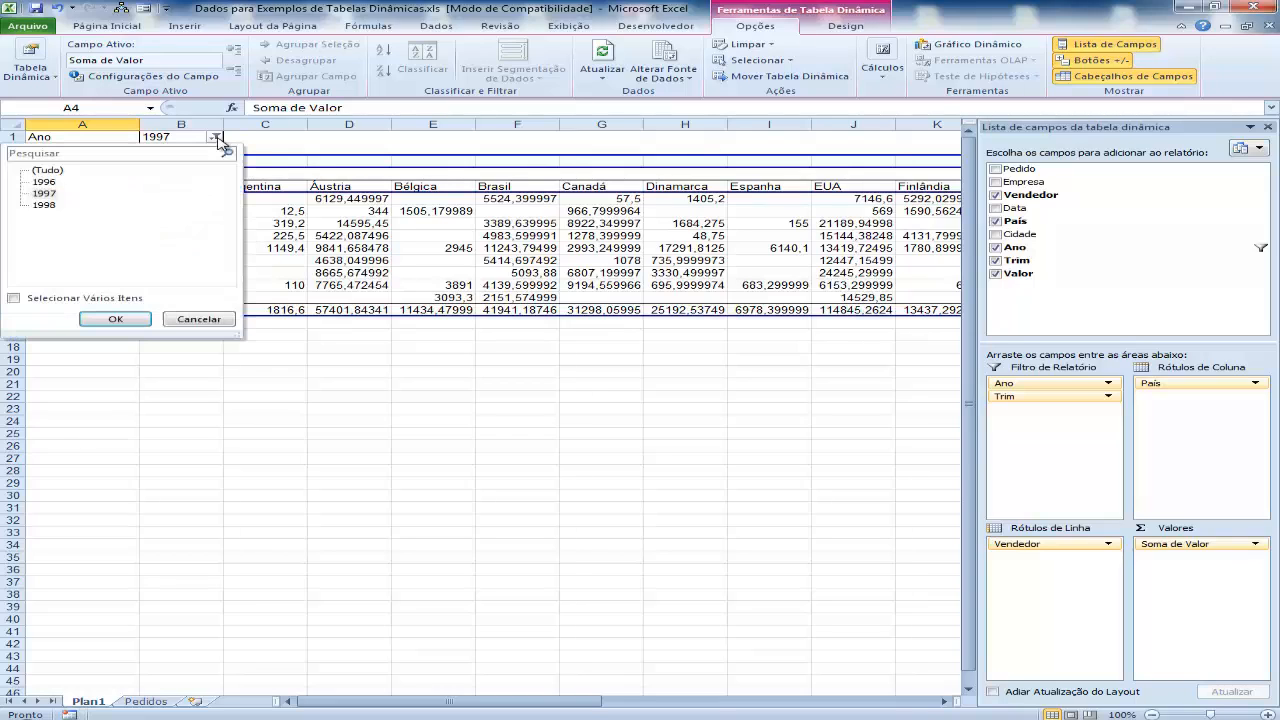
left_click(58, 171)
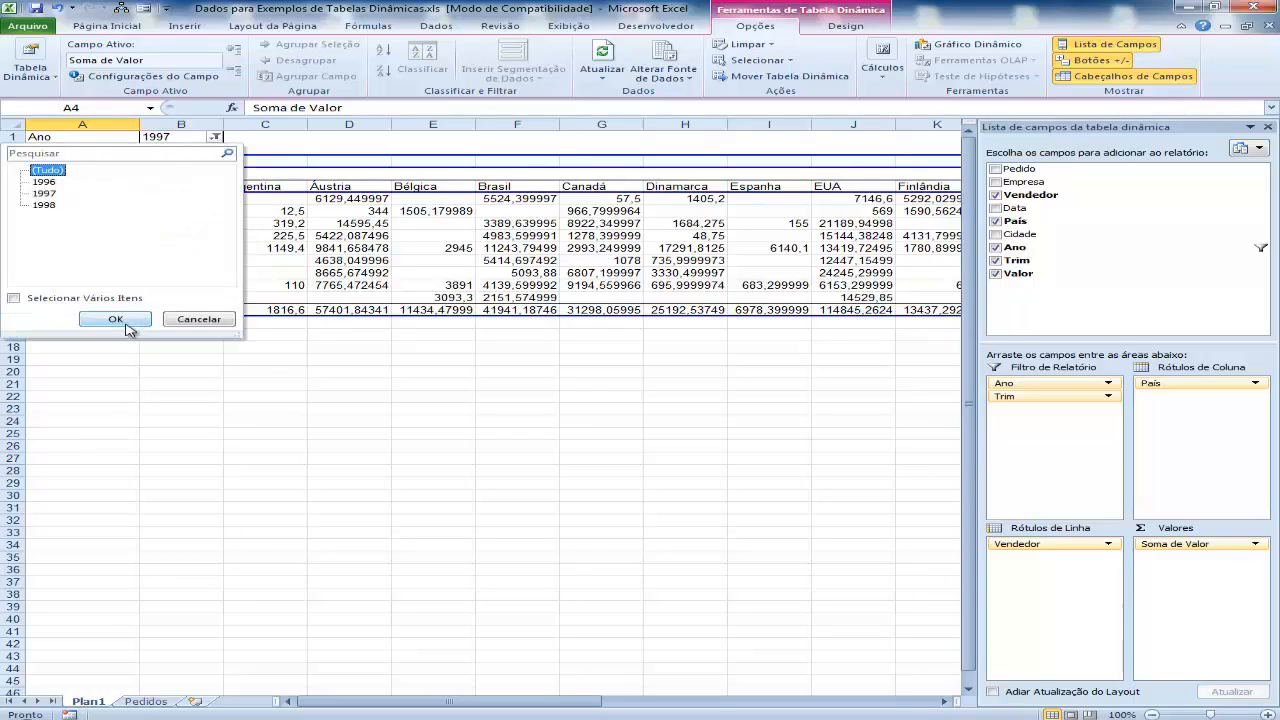
left_click(133, 318)
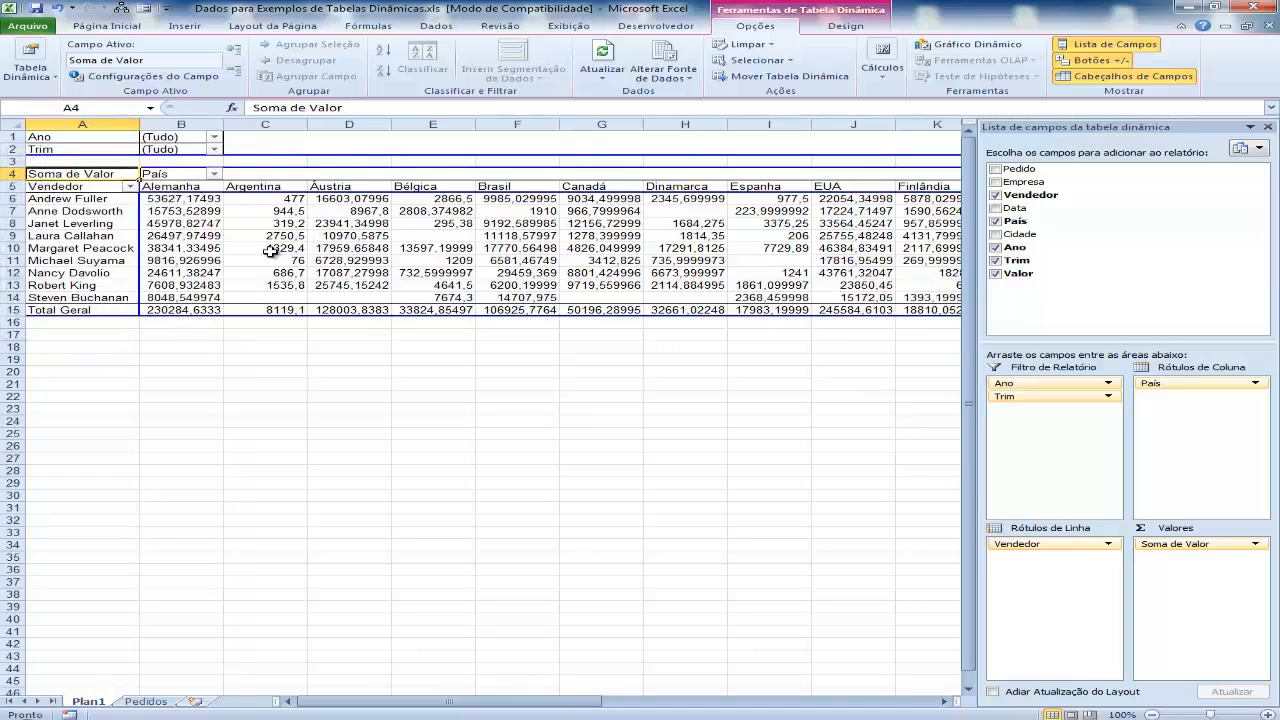
mouse_move(432, 313)
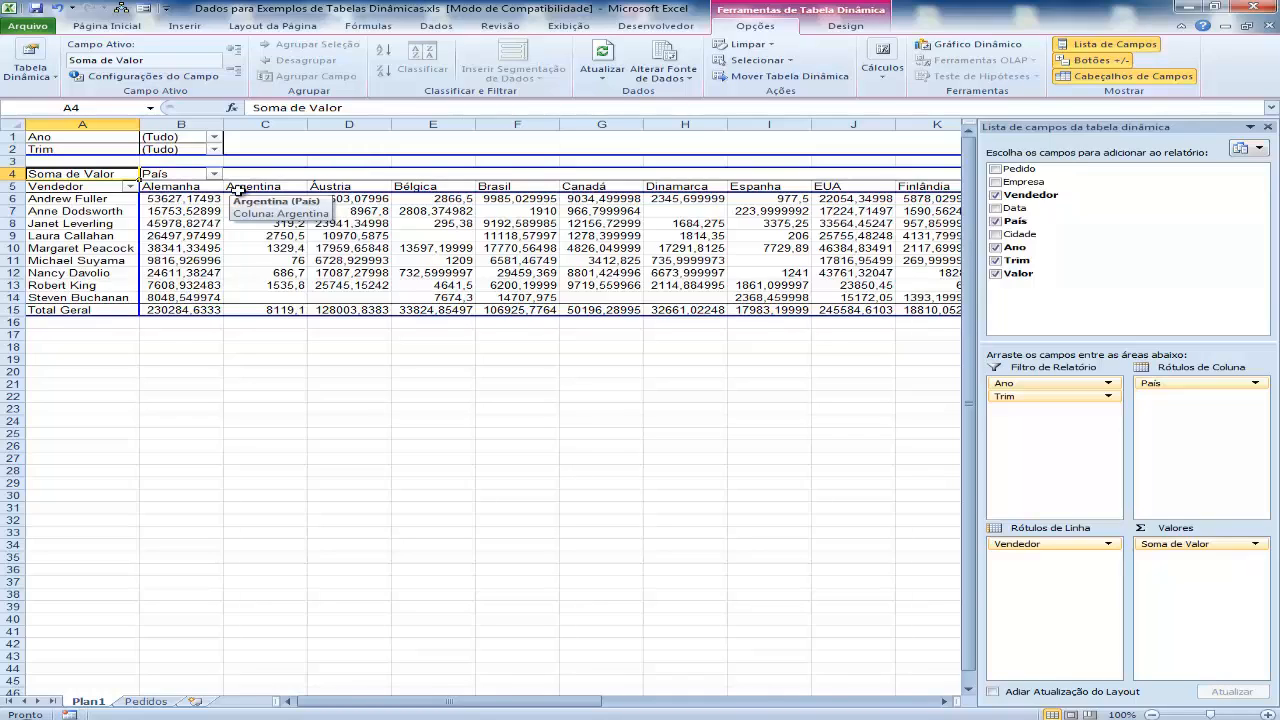
Step: Filter the pivot table to the year 1998 and to quarters 1 and 2 together
left_click(217, 141)
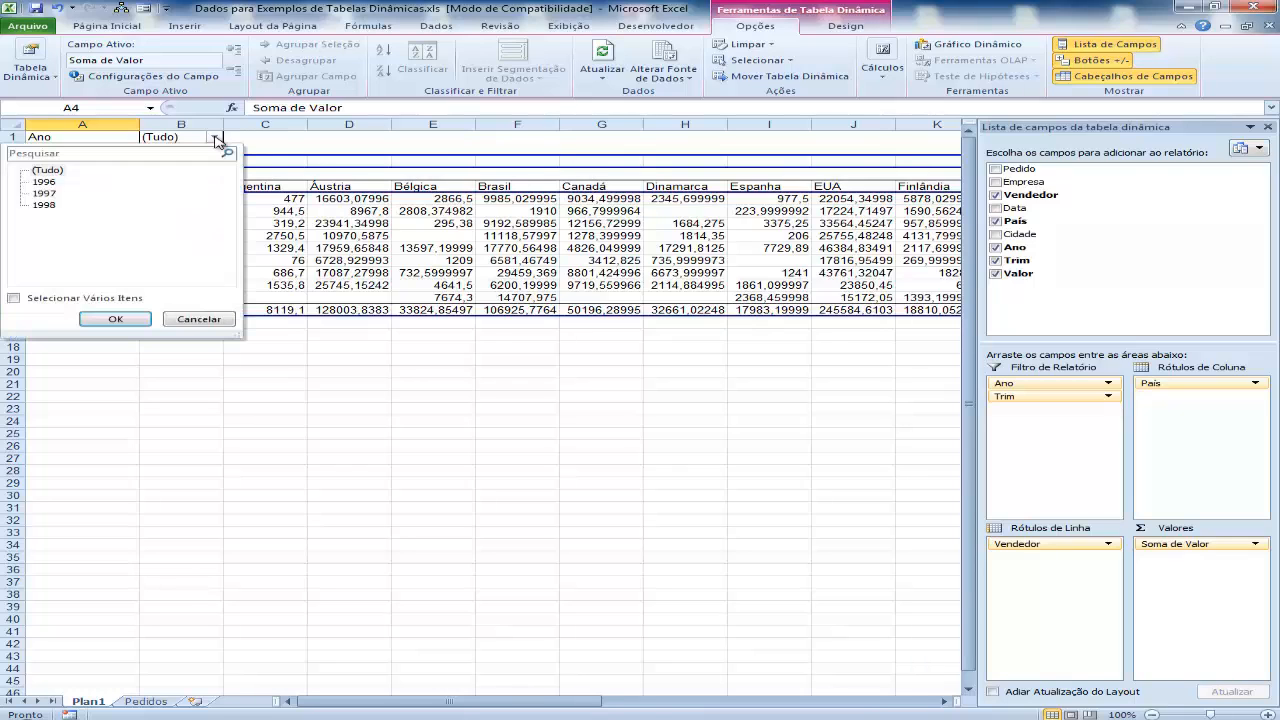
left_click(44, 206)
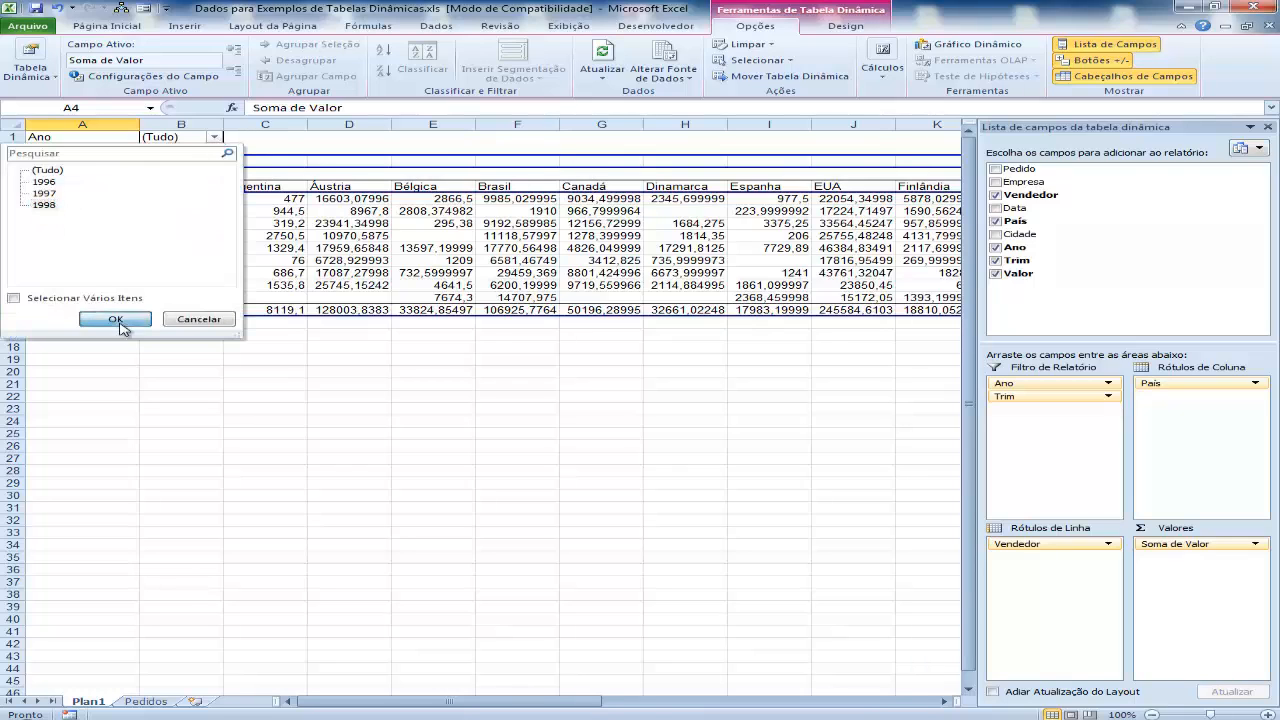
left_click(115, 318)
left_click(214, 150)
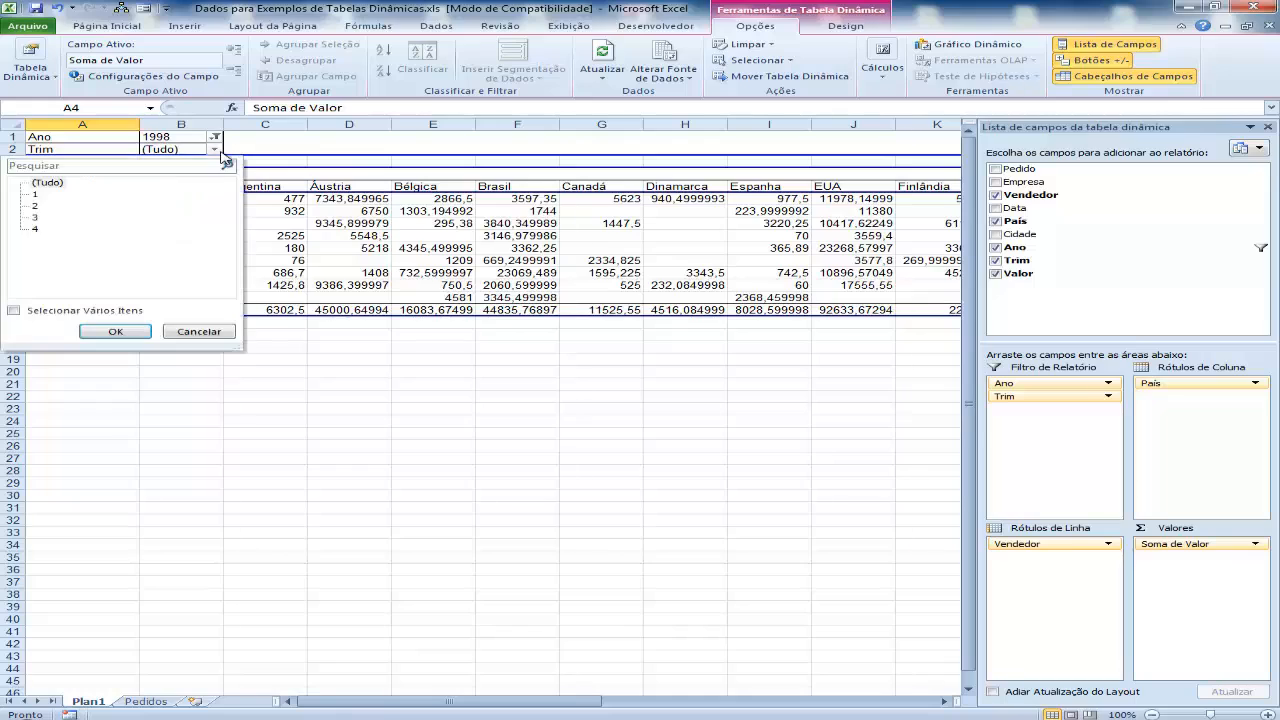
left_click(34, 194)
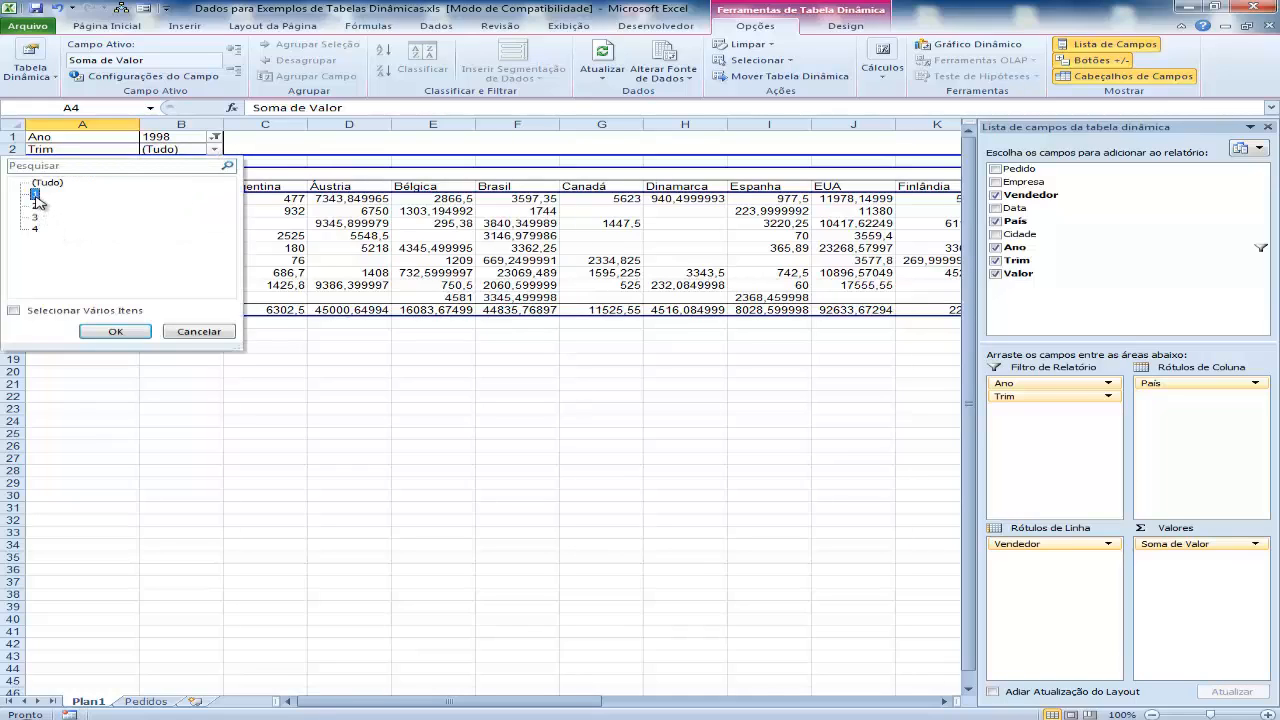
left_click(14, 312)
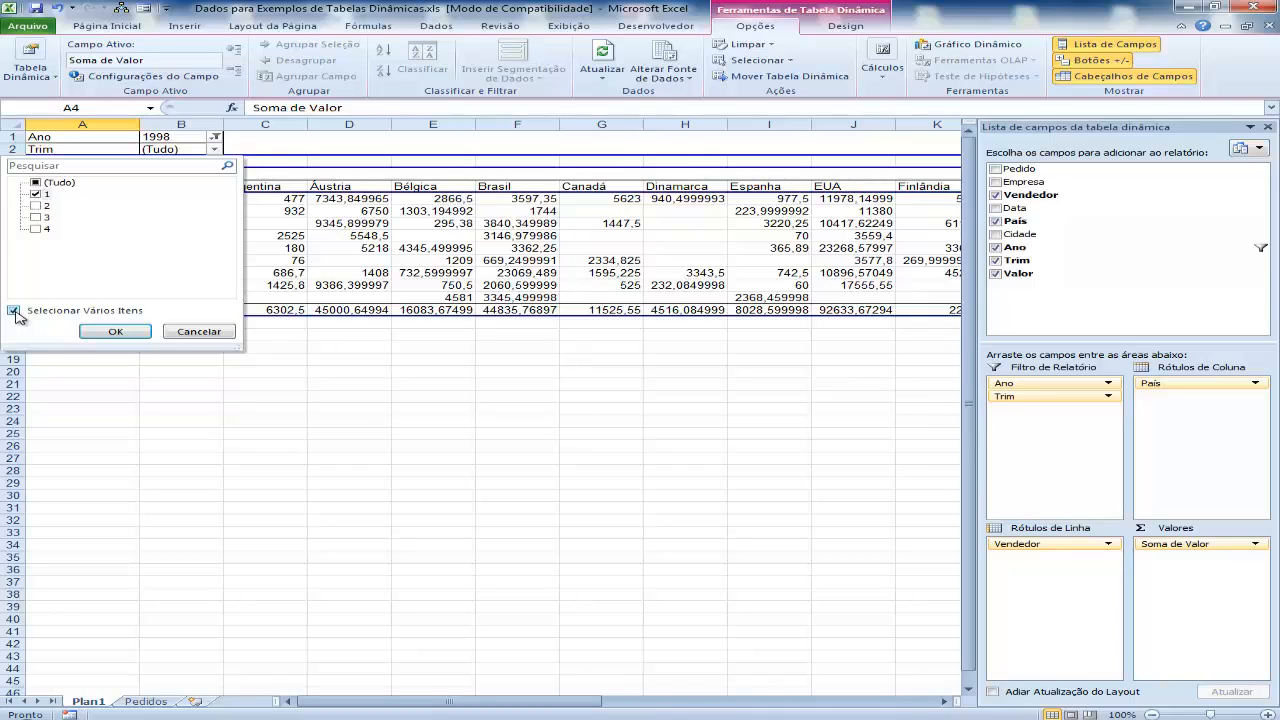
left_click(36, 205)
left_click(118, 331)
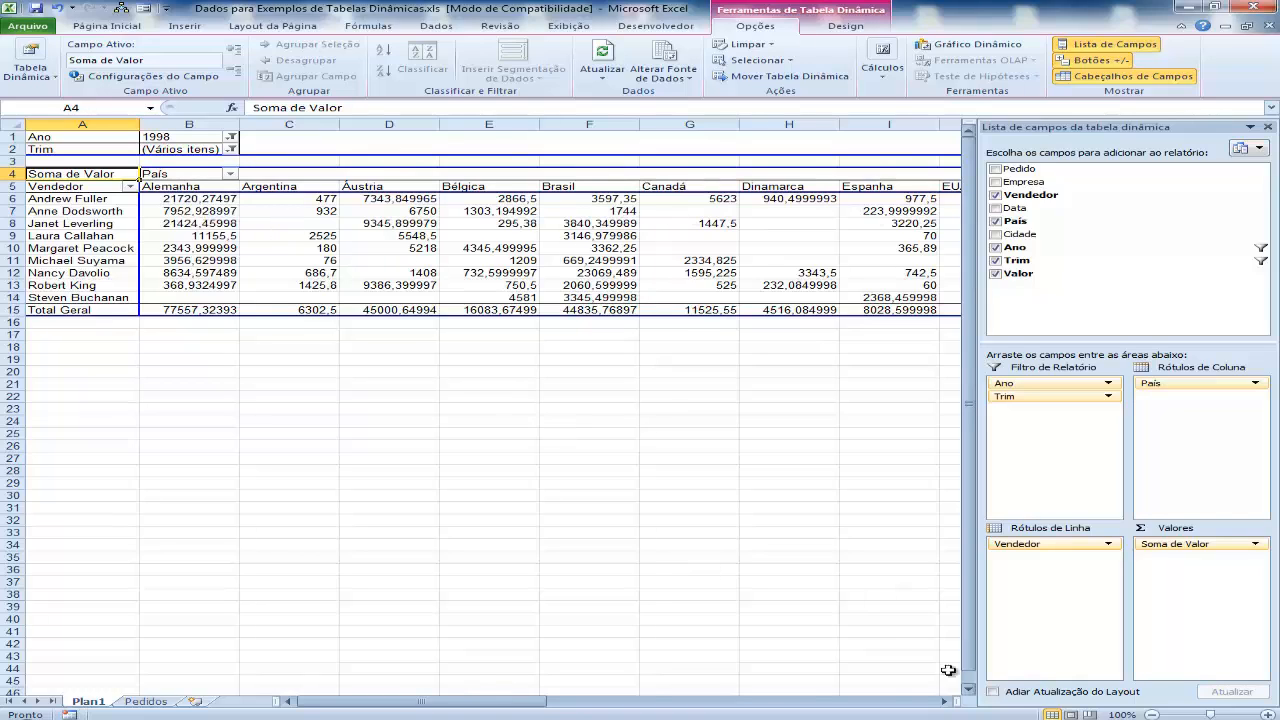
left_click_drag(518, 707, 518, 707)
left_click_drag(596, 707, 320, 708)
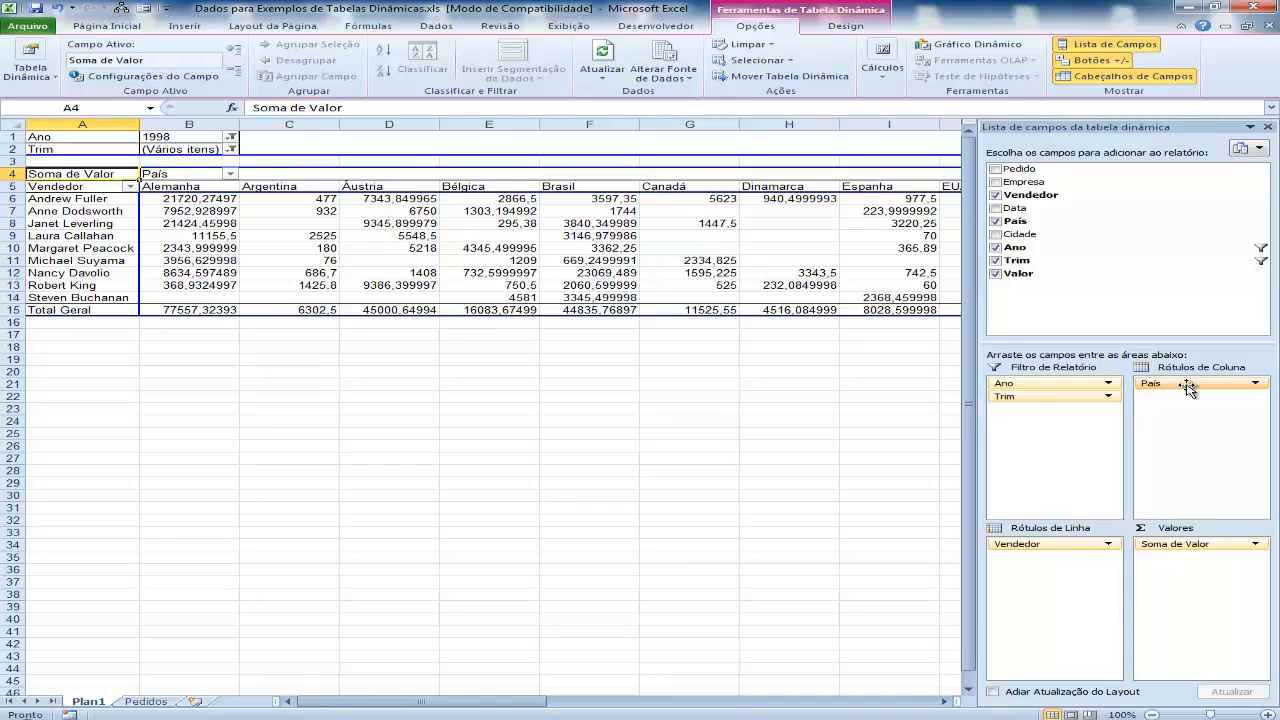
Step: Rearrange the pivot table by removing País, moving Vendedor to the column labels and placing Empresa in the row labels
left_click(1256, 385)
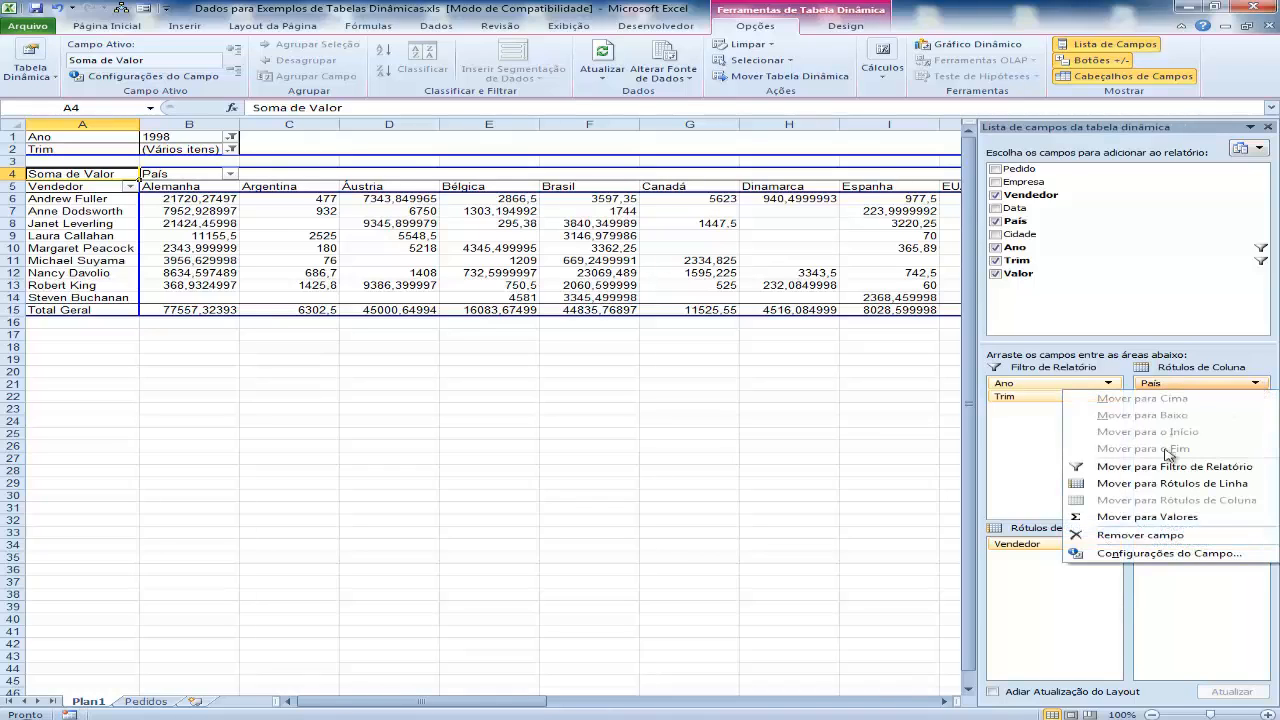
left_click(1152, 536)
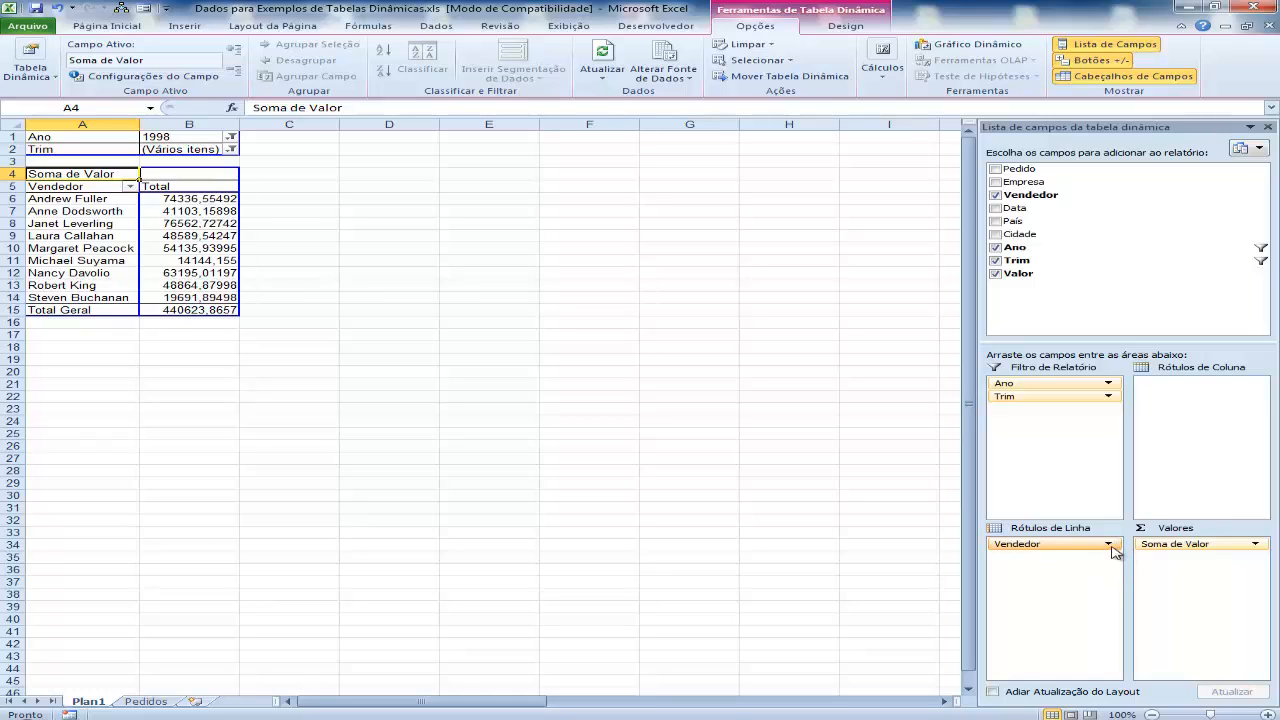
left_click(1108, 545)
left_click(1090, 510)
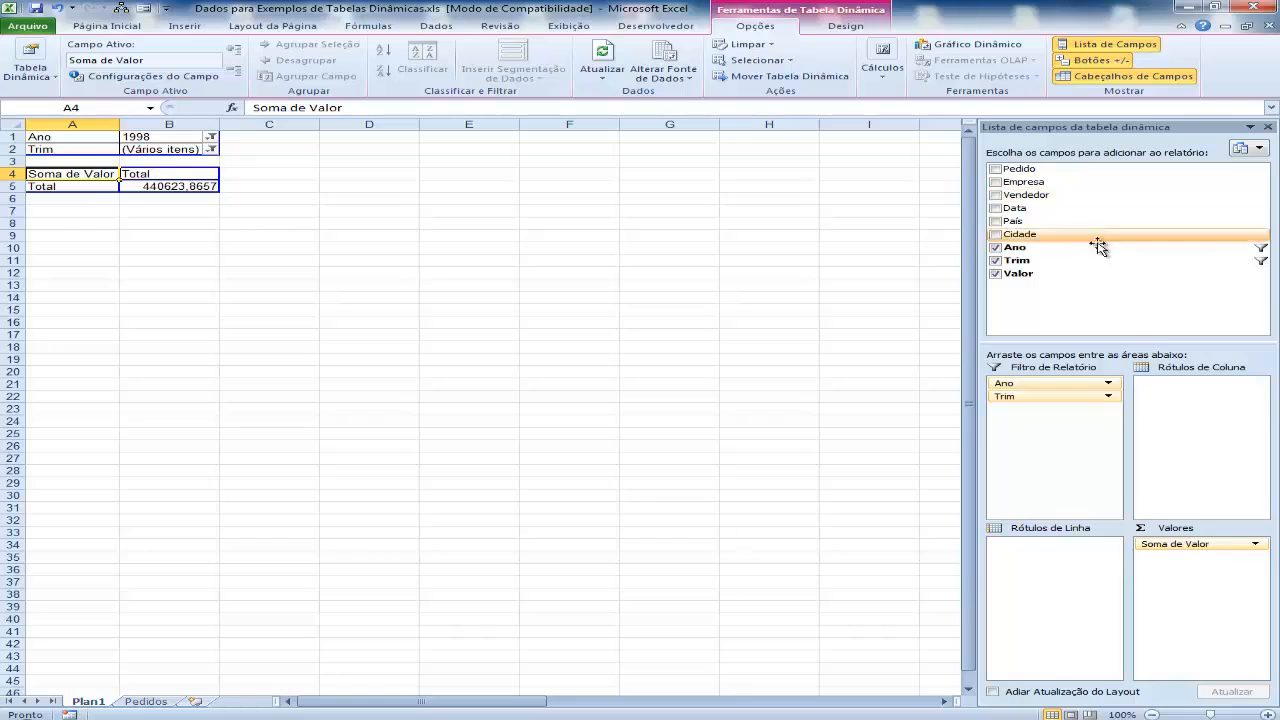
left_click_drag(1104, 198, 1178, 392)
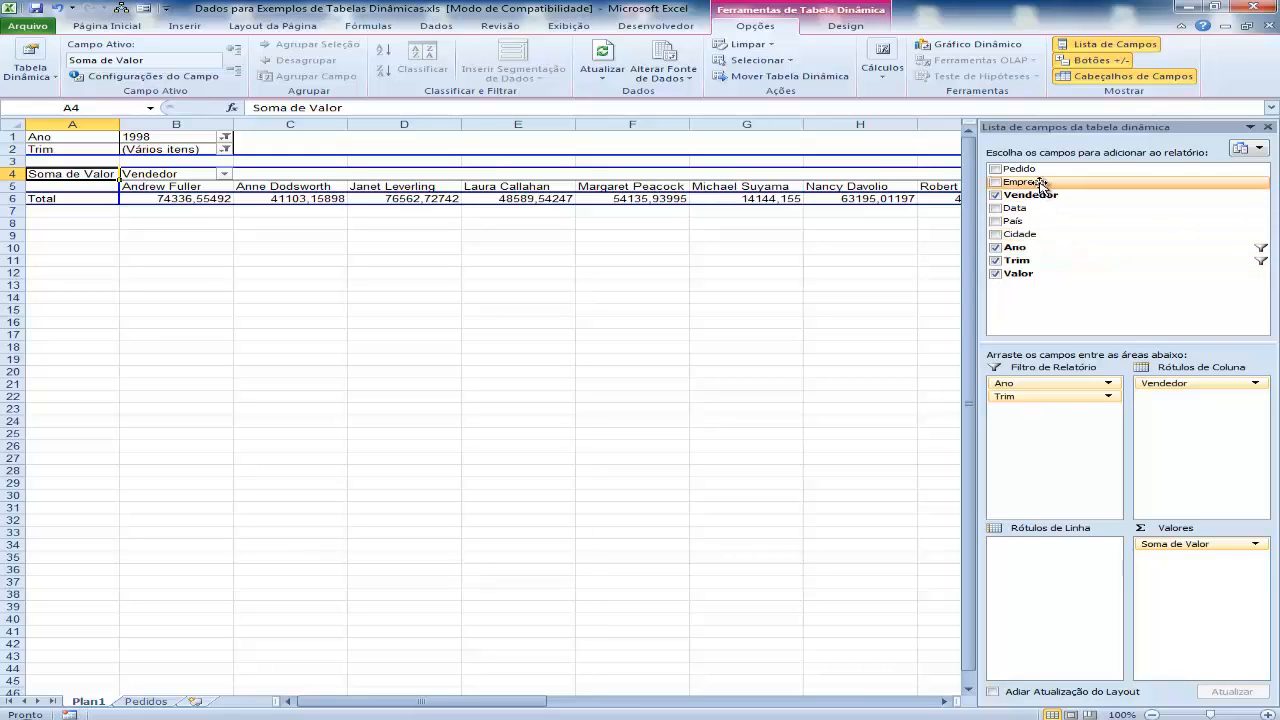
left_click_drag(1040, 183, 1055, 562)
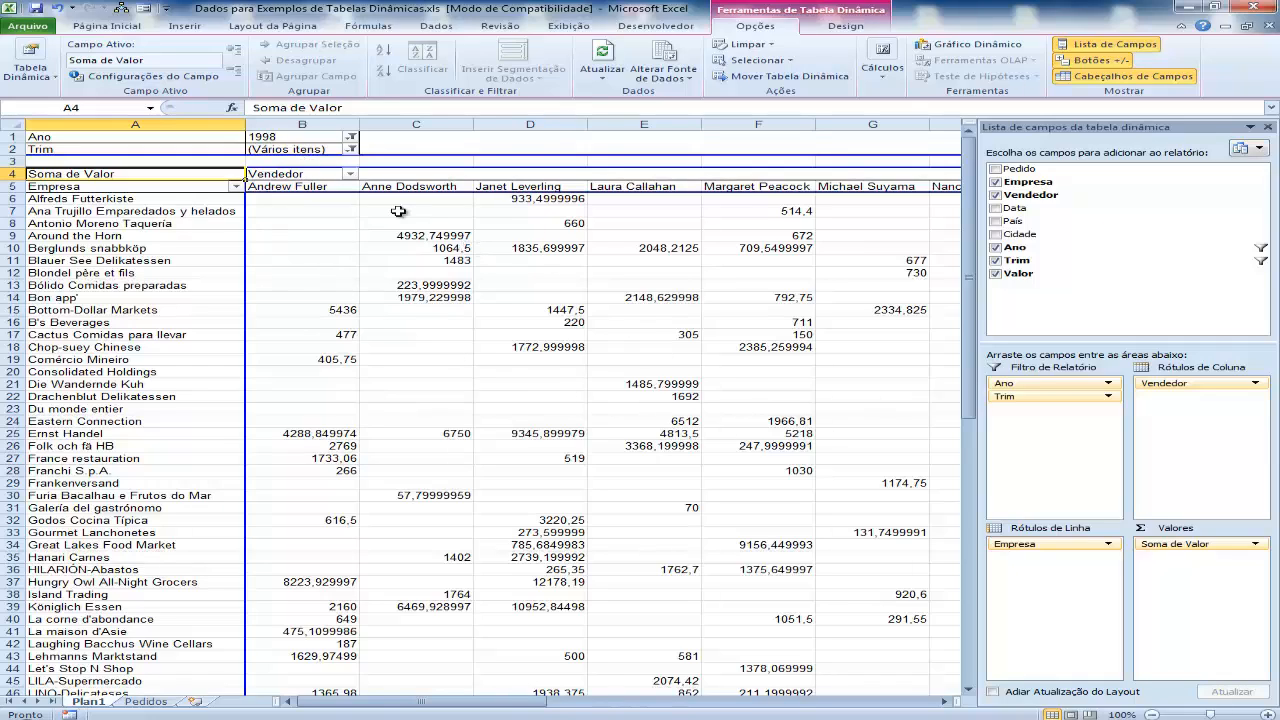
Step: Reset the Ano report filter to (Tudo)
left_click(350, 138)
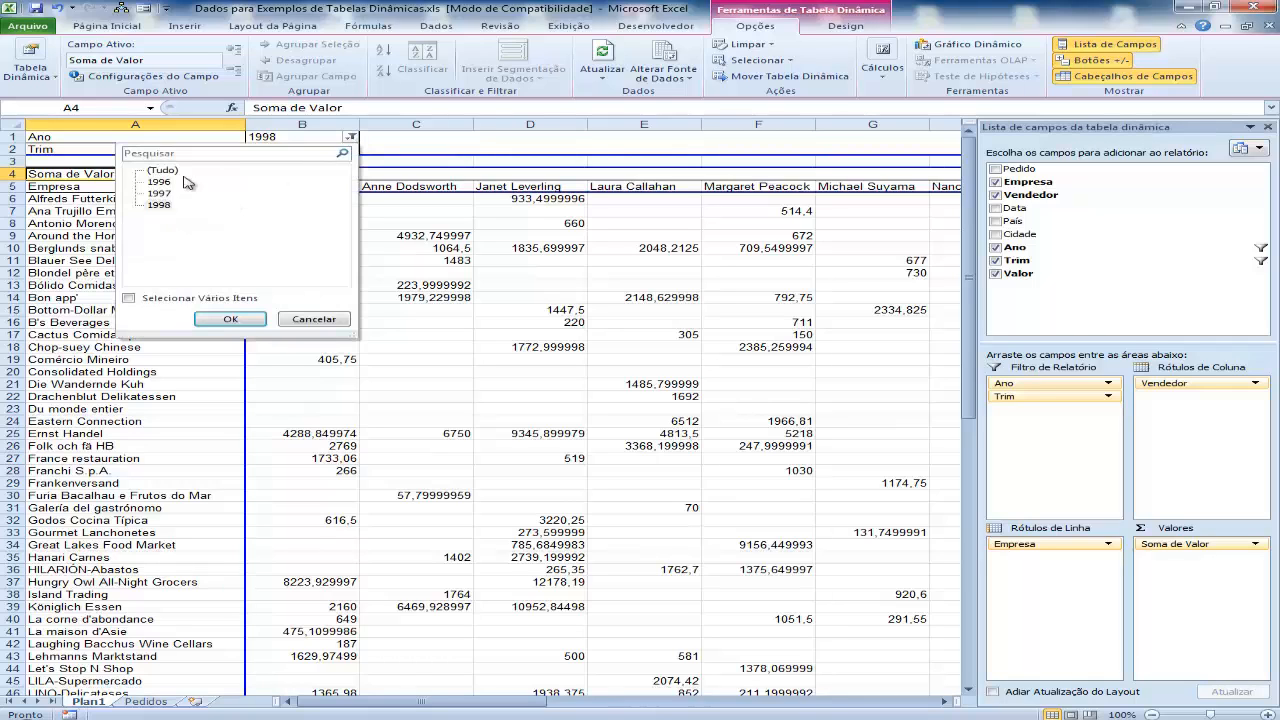
left_click(230, 319)
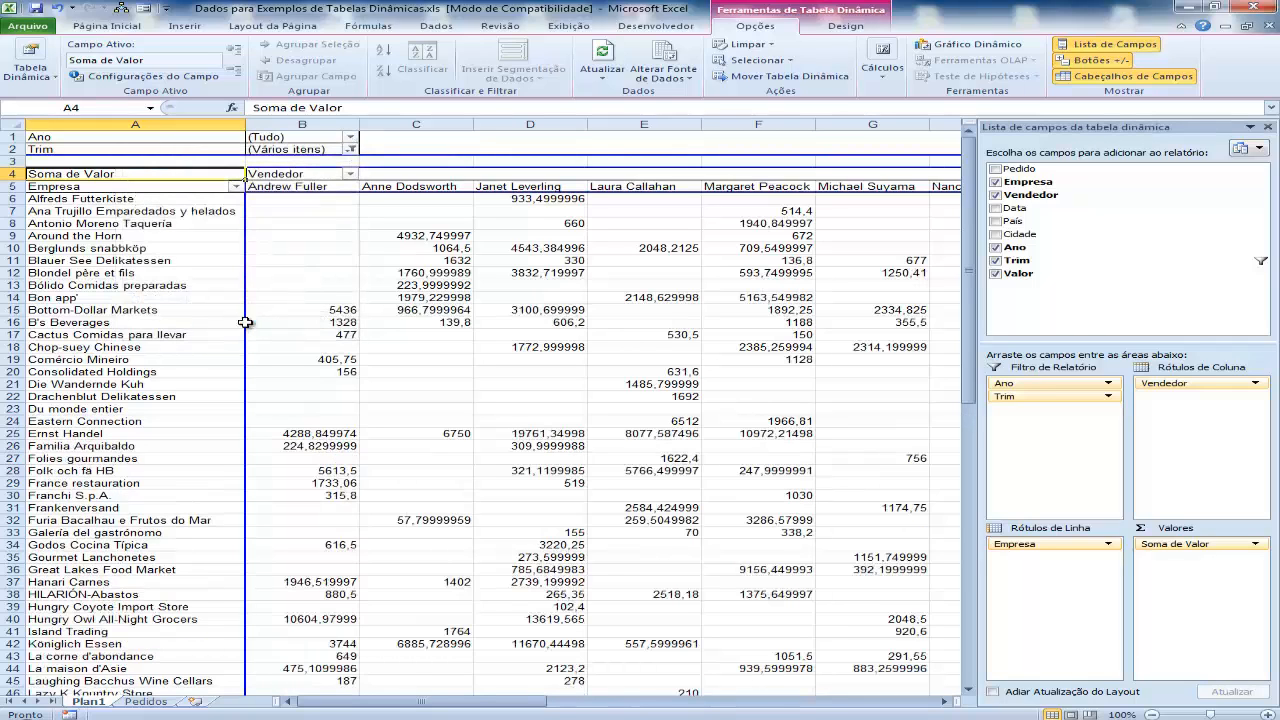
Step: Include quarters 3 and 4 in the Trim report filter so all quarters are selected
left_click(352, 149)
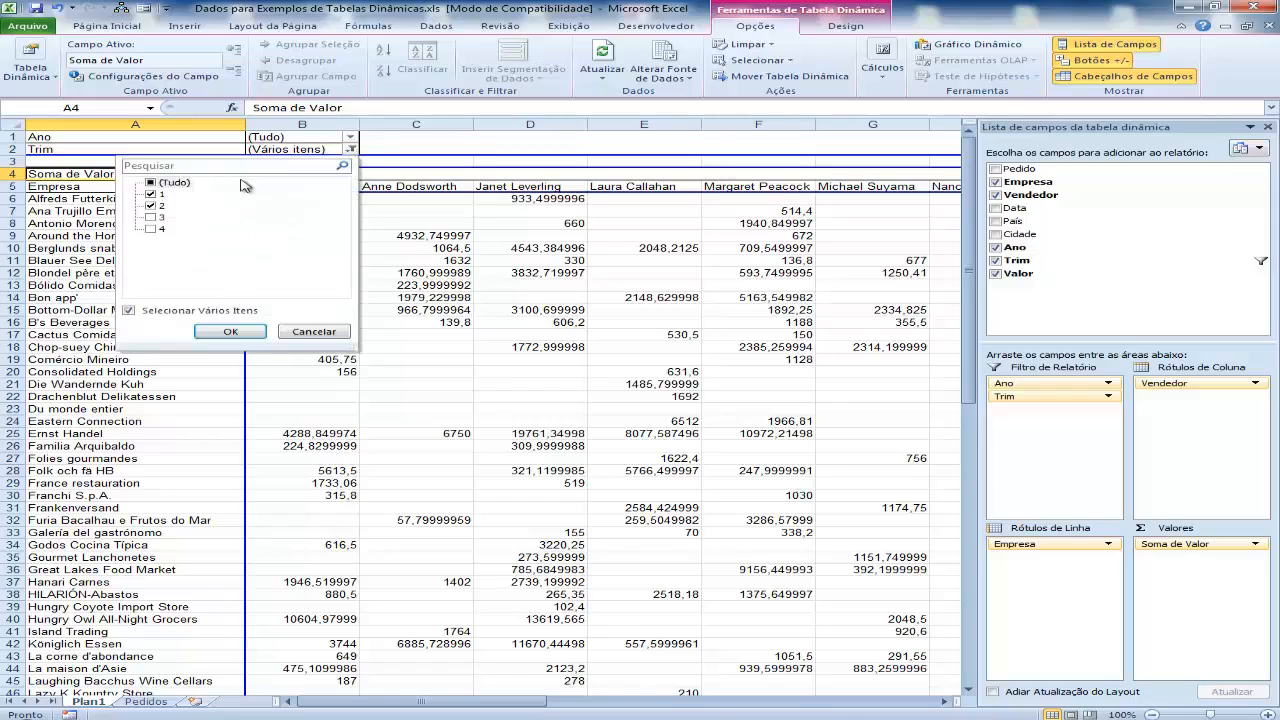
left_click(152, 227)
left_click(152, 217)
left_click(230, 331)
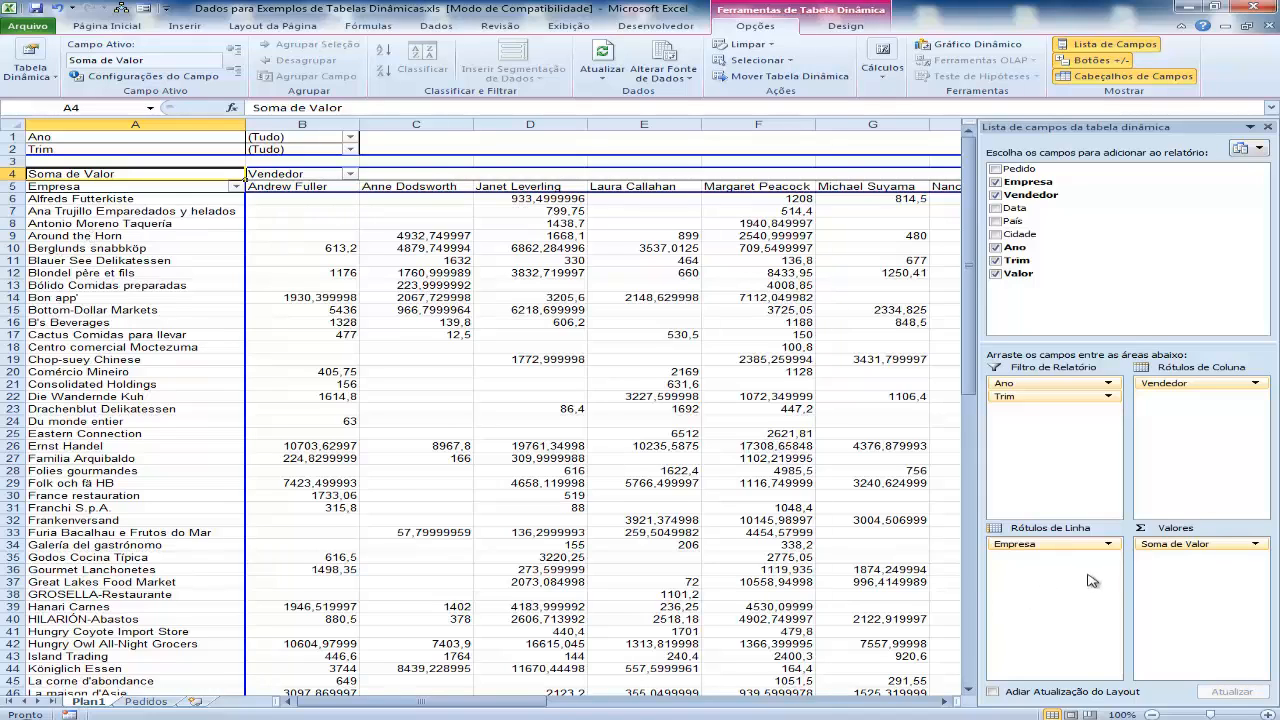
Step: Remove Empresa from the pivot table and place País in the row labels instead
left_click(1108, 544)
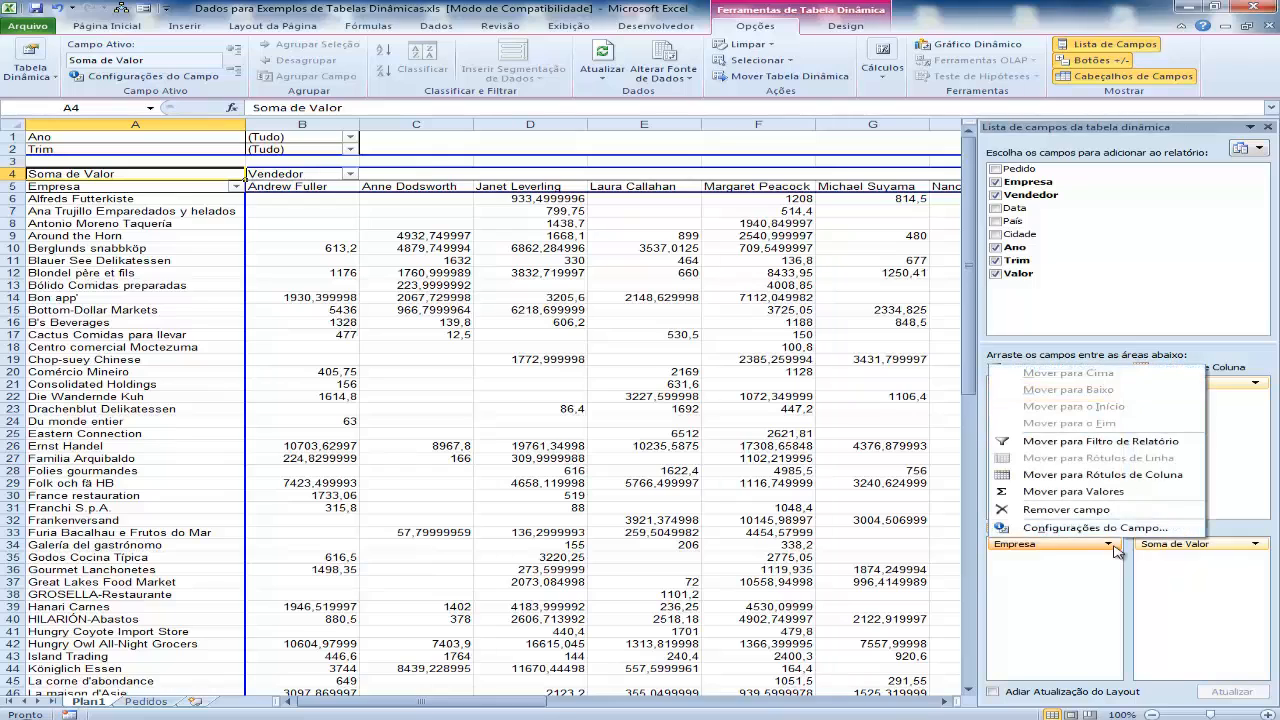
left_click(1066, 509)
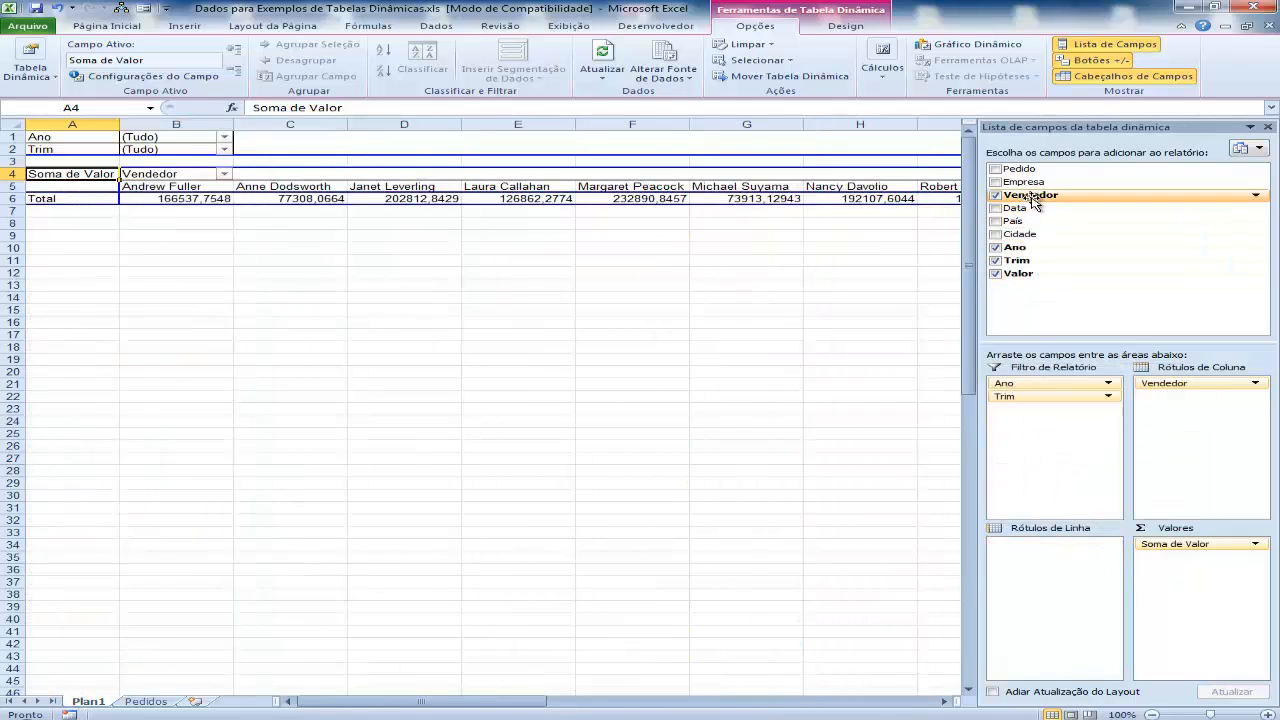
left_click_drag(1032, 199, 1046, 557)
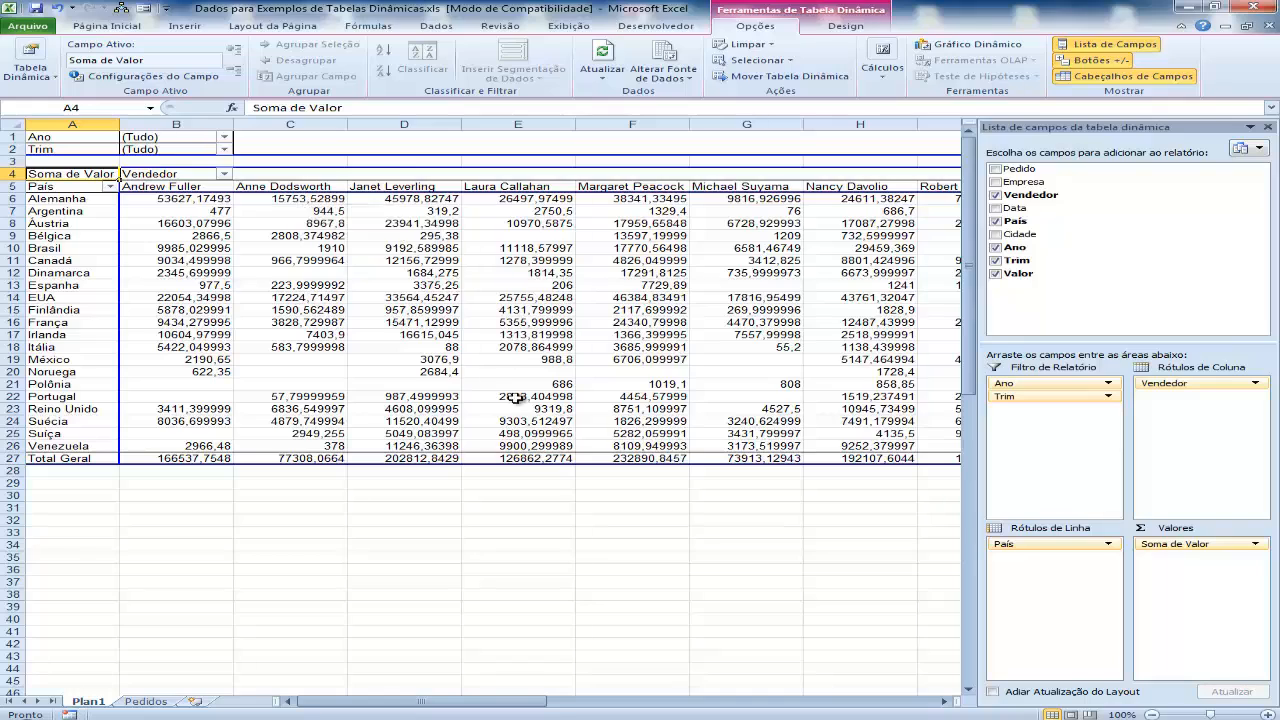
Step: Set the Soma de Valor field's number format to Moeda with the R$ symbol and 2 decimal places
mouse_move(515, 397)
right_click(410, 298)
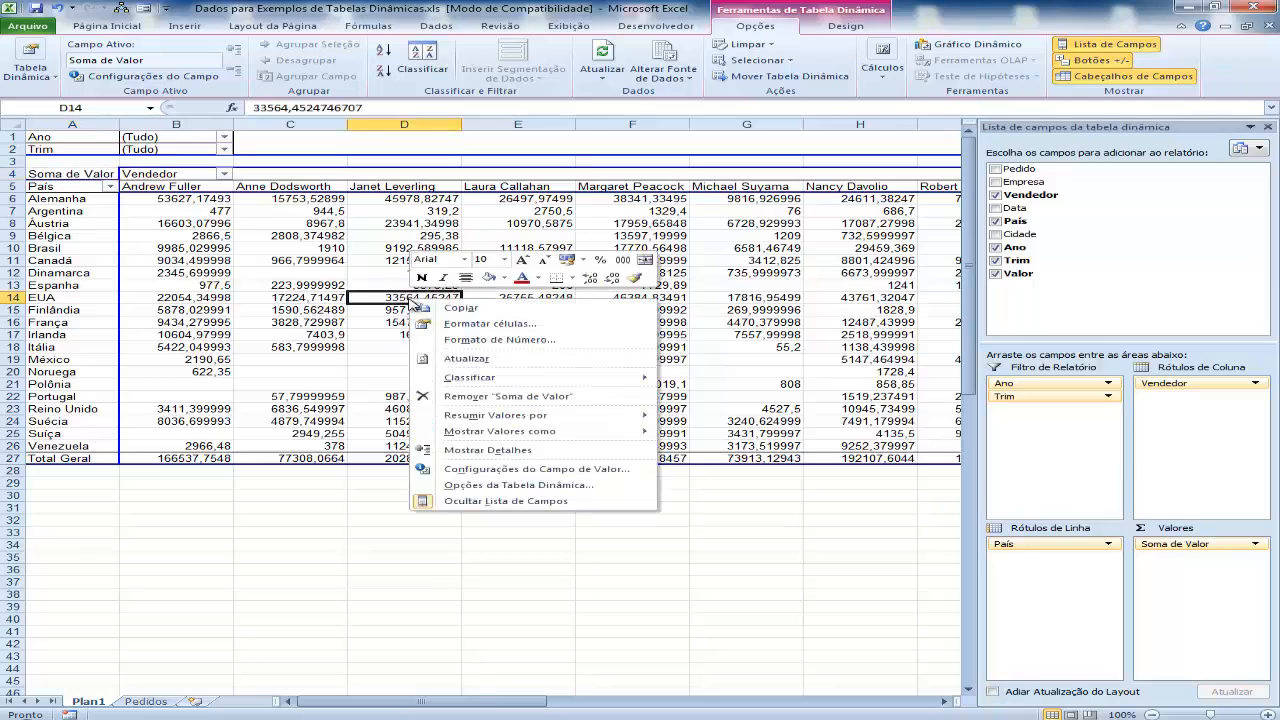
left_click(562, 470)
left_click_drag(512, 360, 489, 265)
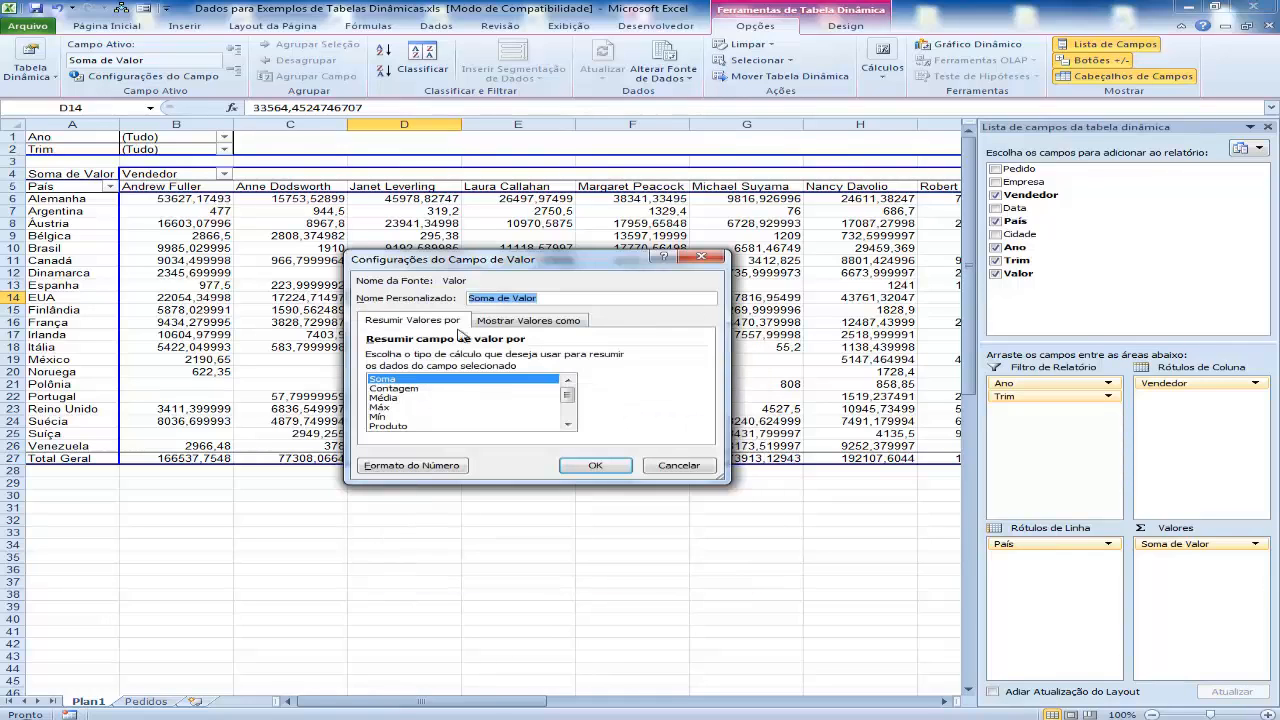
left_click(412, 466)
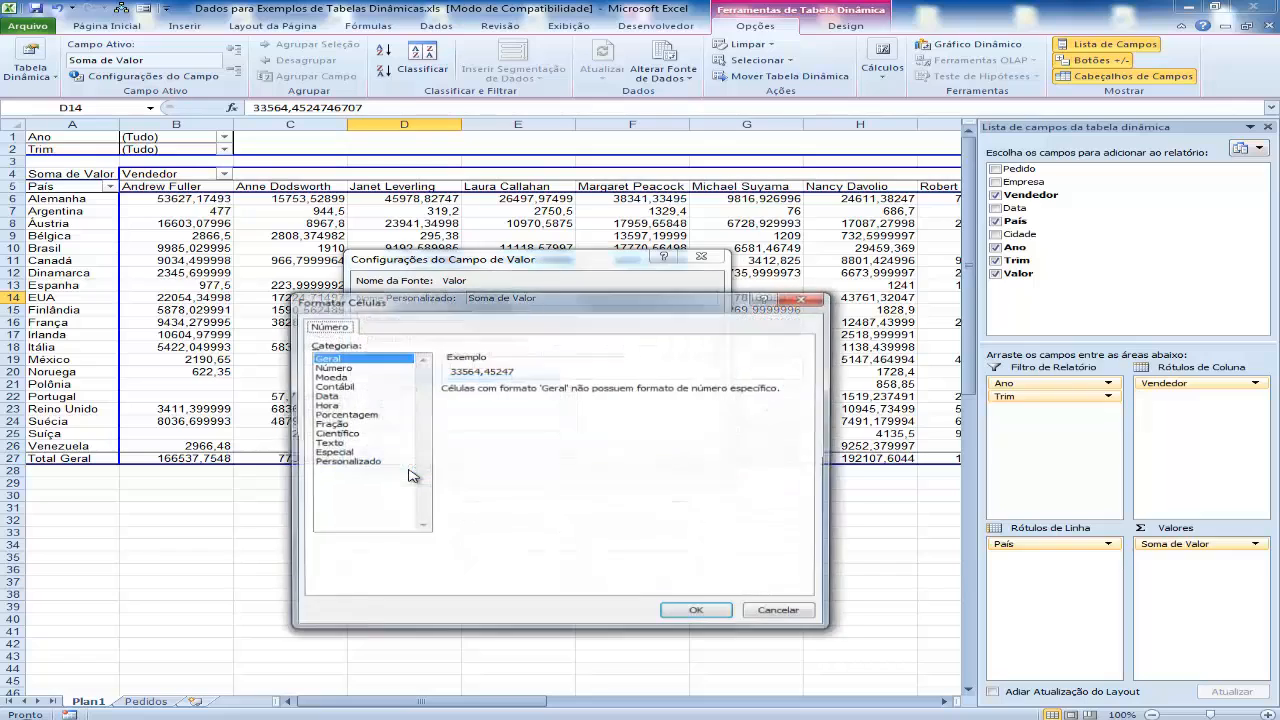
left_click(338, 377)
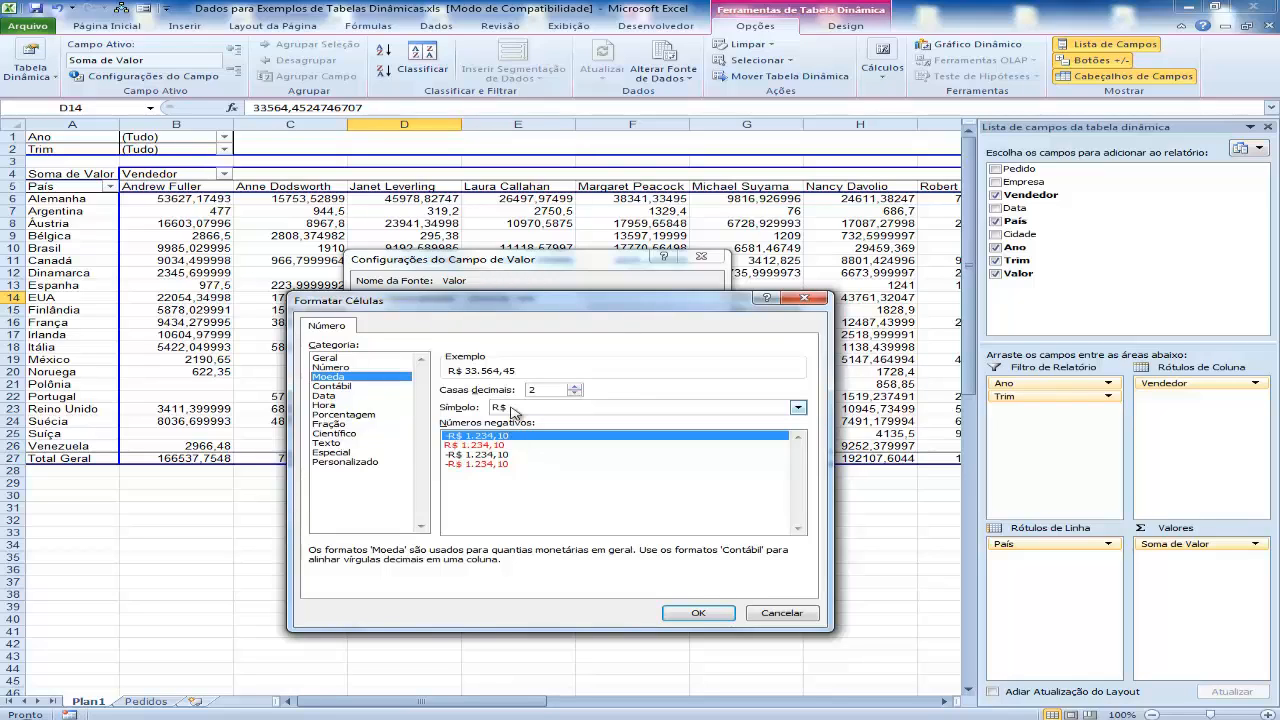
left_click(698, 612)
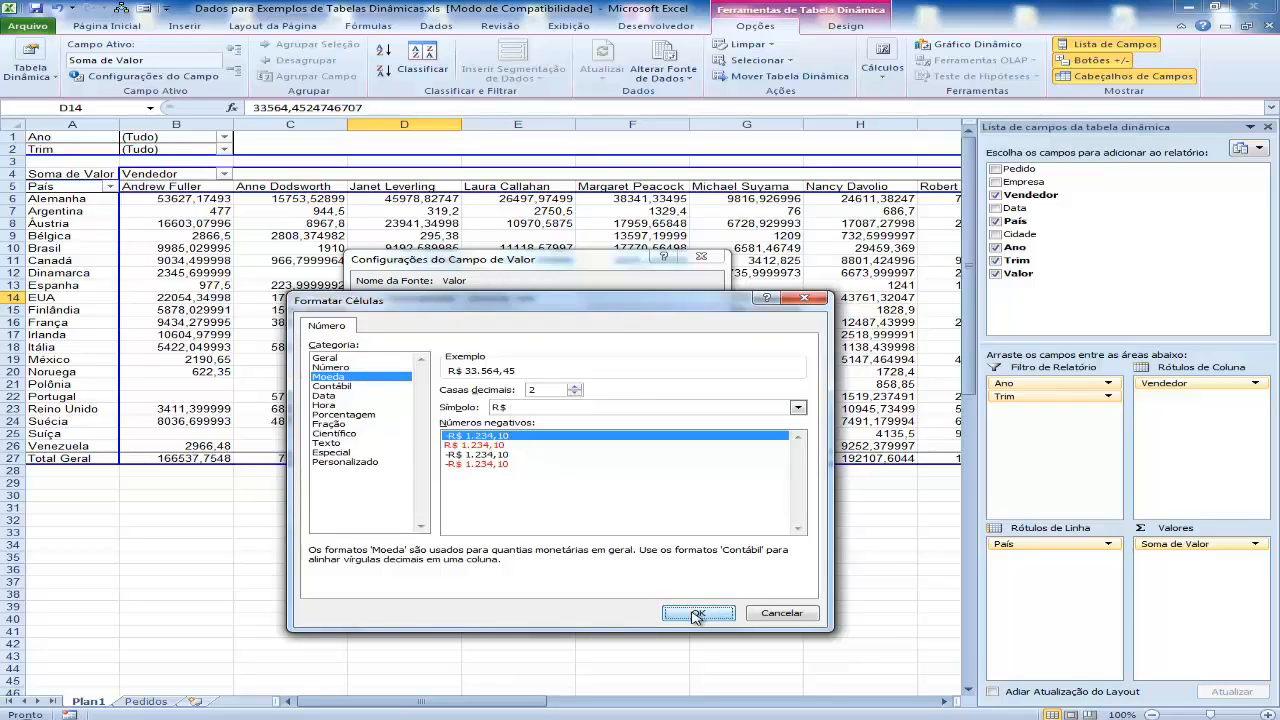
left_click(594, 466)
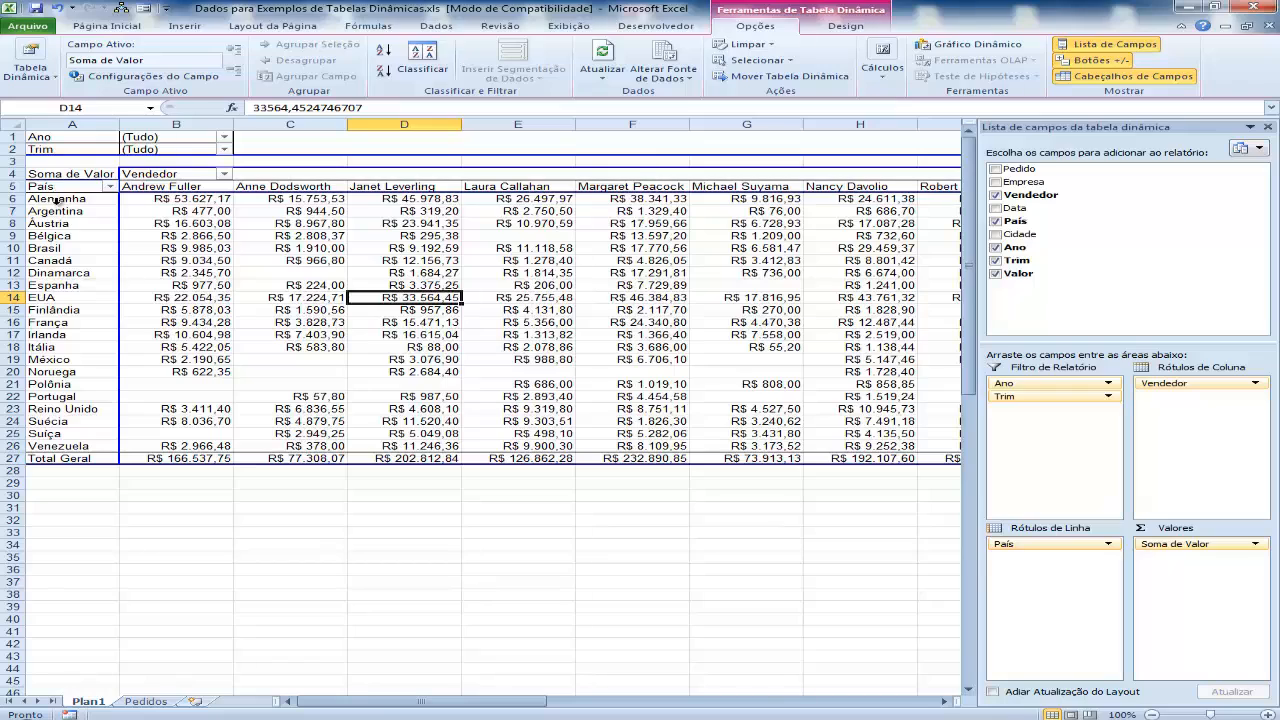
Step: Fill the country names from Alemanha to Venezuela in A6:A26 with a tan theme colour
left_click_drag(55, 200, 63, 445)
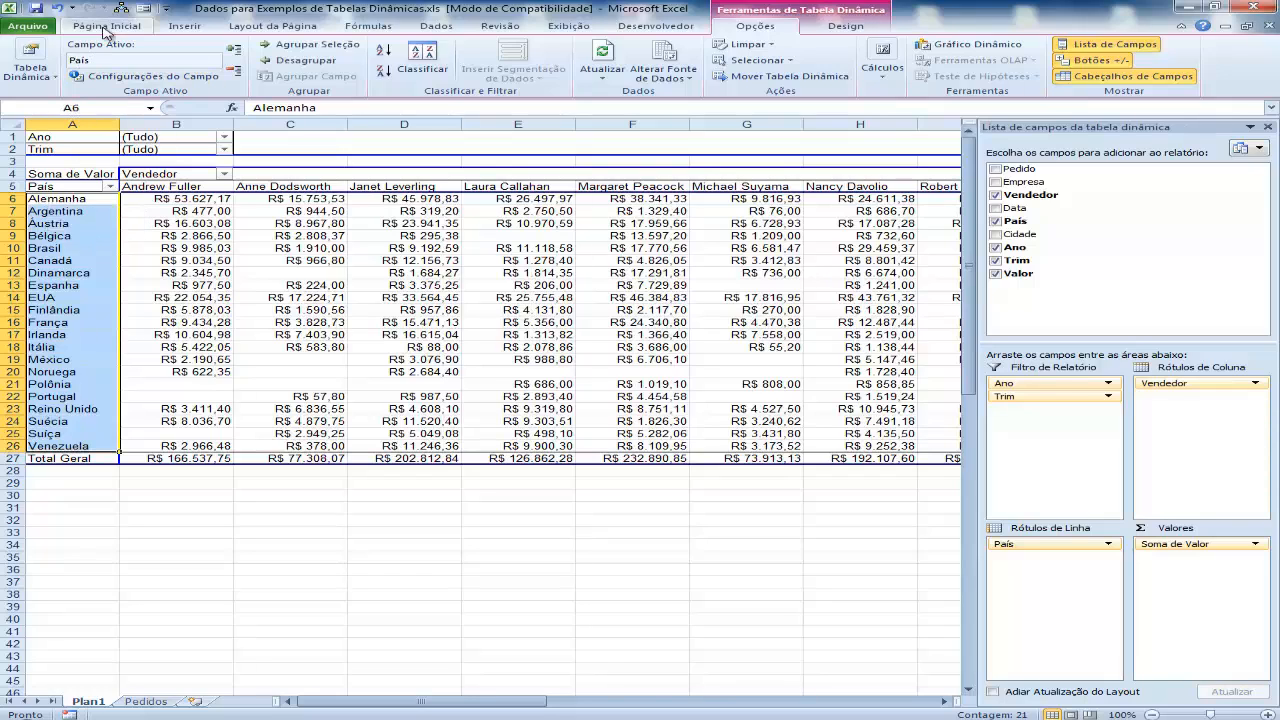
left_click(105, 27)
left_click(289, 72)
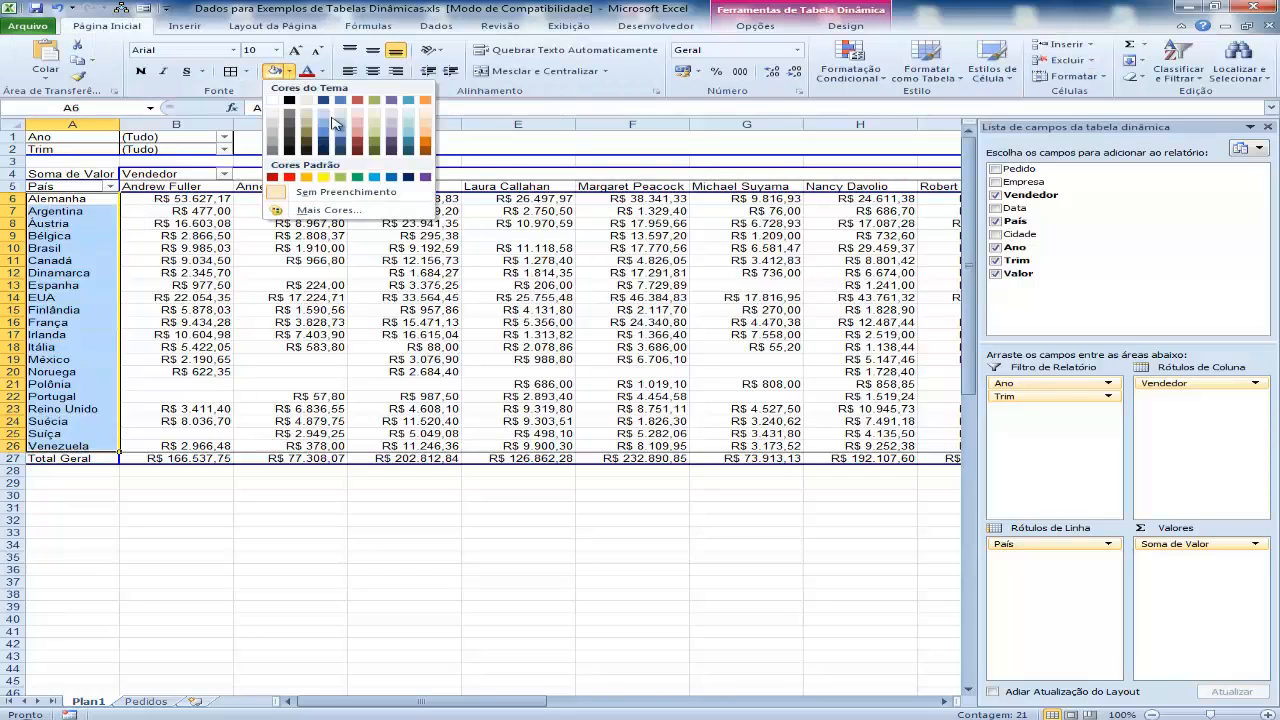
left_click(305, 118)
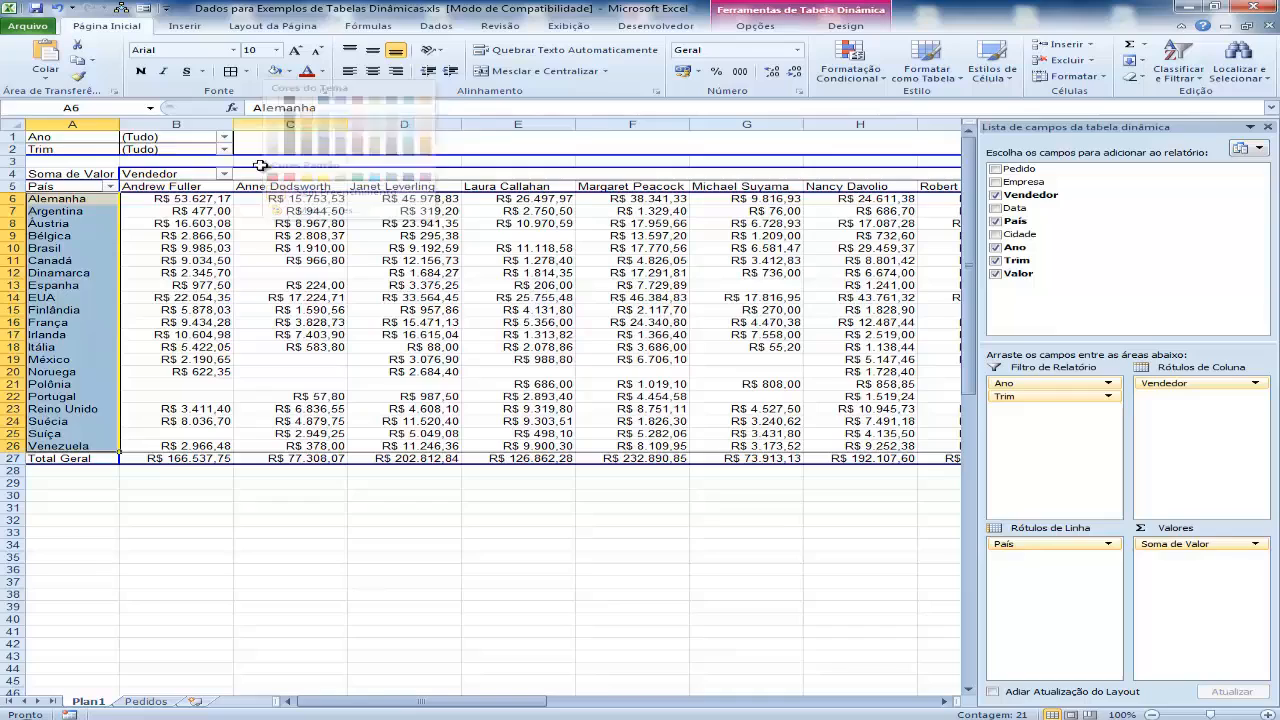
left_click(197, 310)
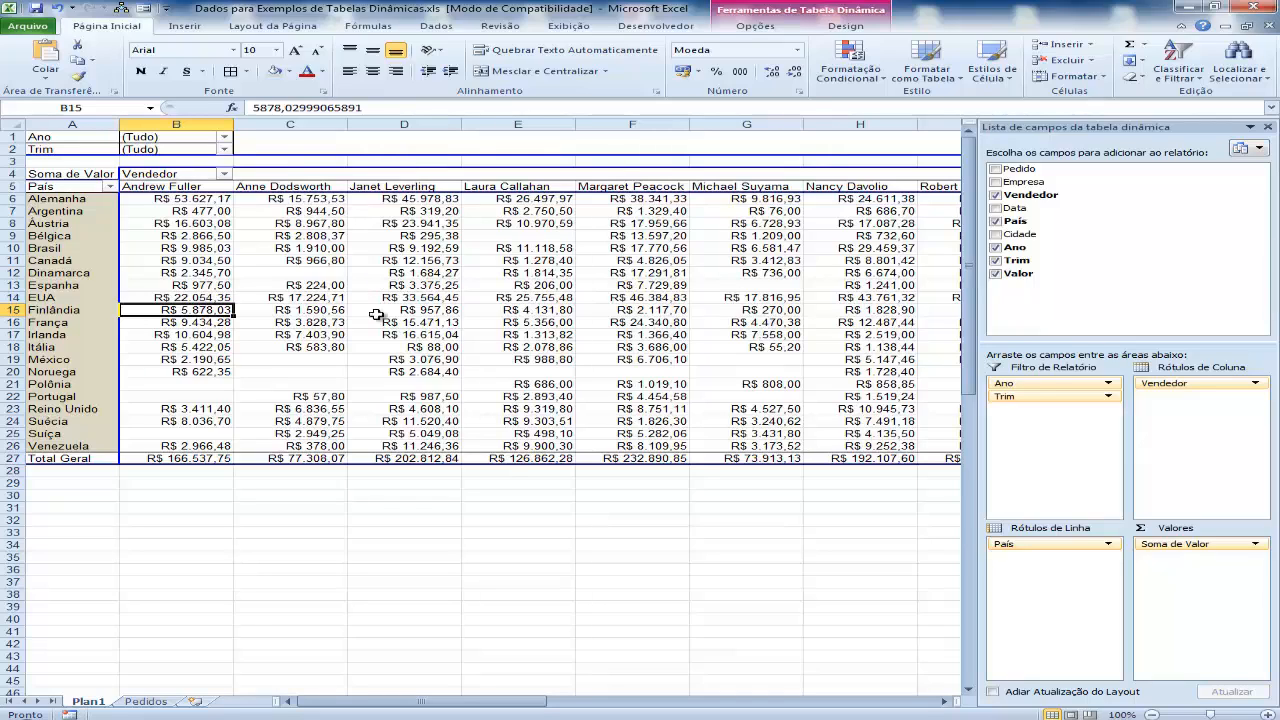
Step: Create a pivot table on a new worksheet from the full orders list on the Pedidos sheet, range A1:I831
mouse_move(400, 274)
left_click(147, 706)
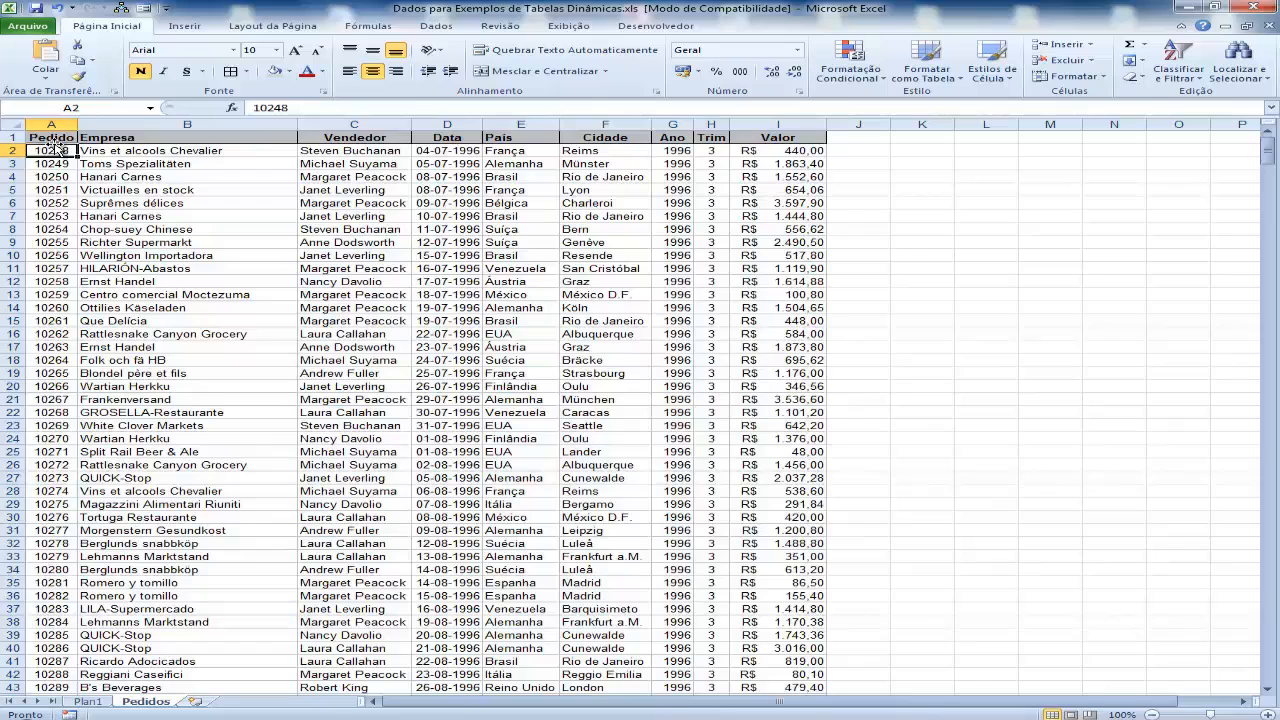
left_click(52, 137)
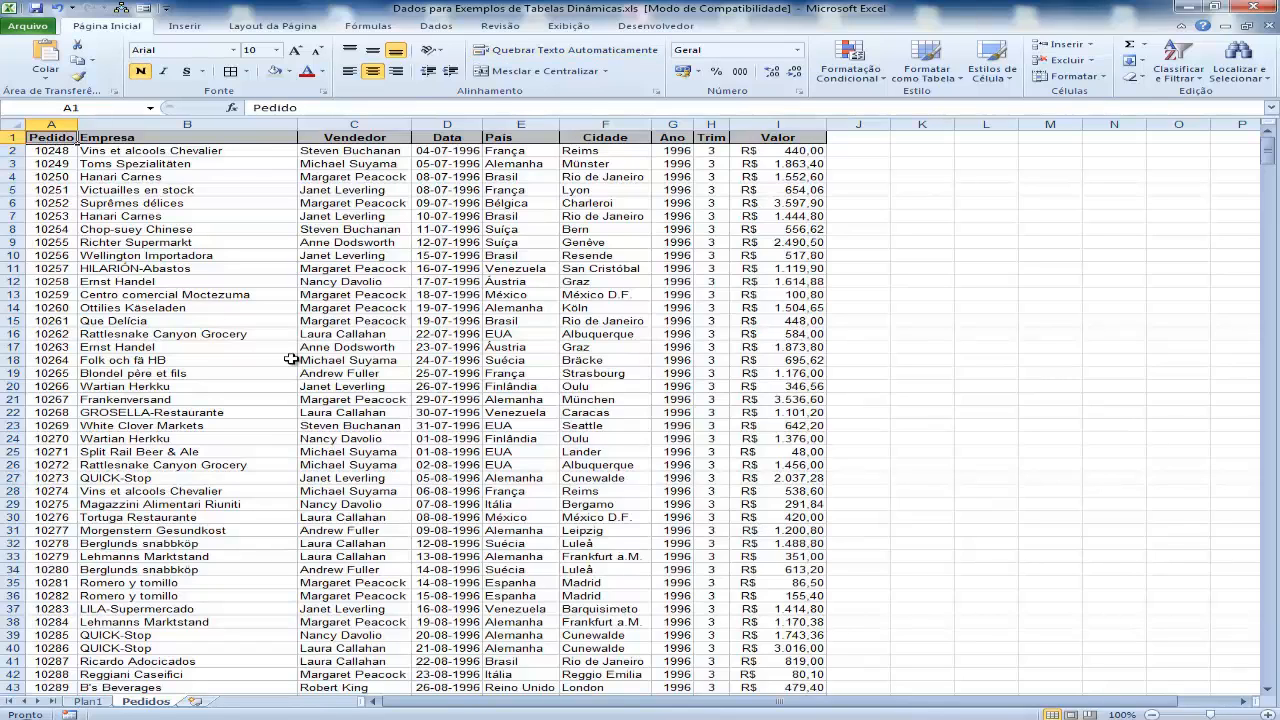
key("ctrl+a")
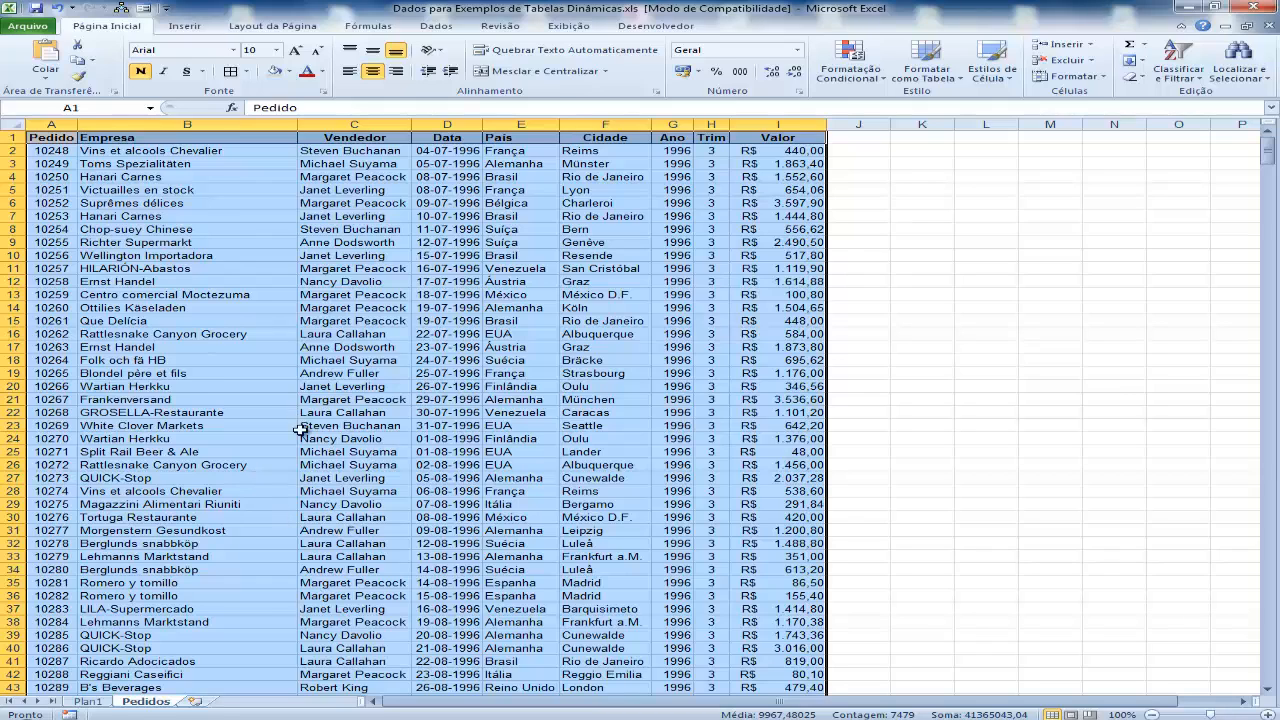
left_click(196, 28)
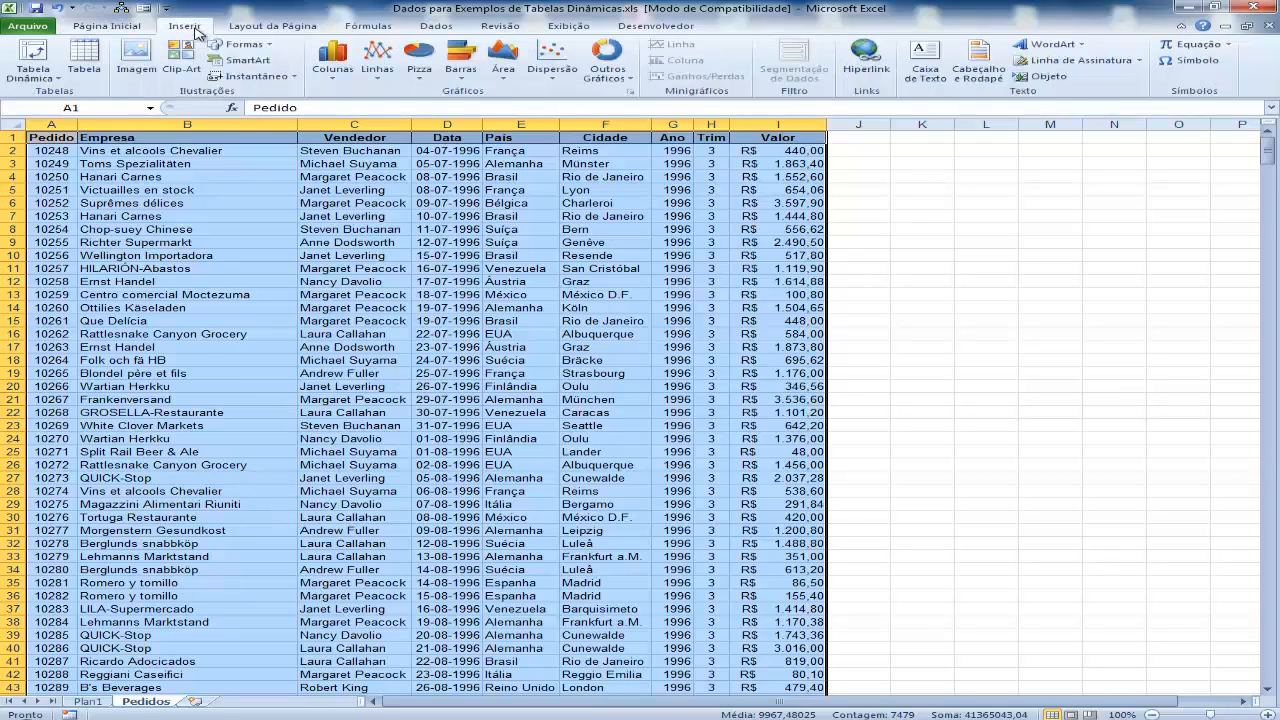
left_click(40, 57)
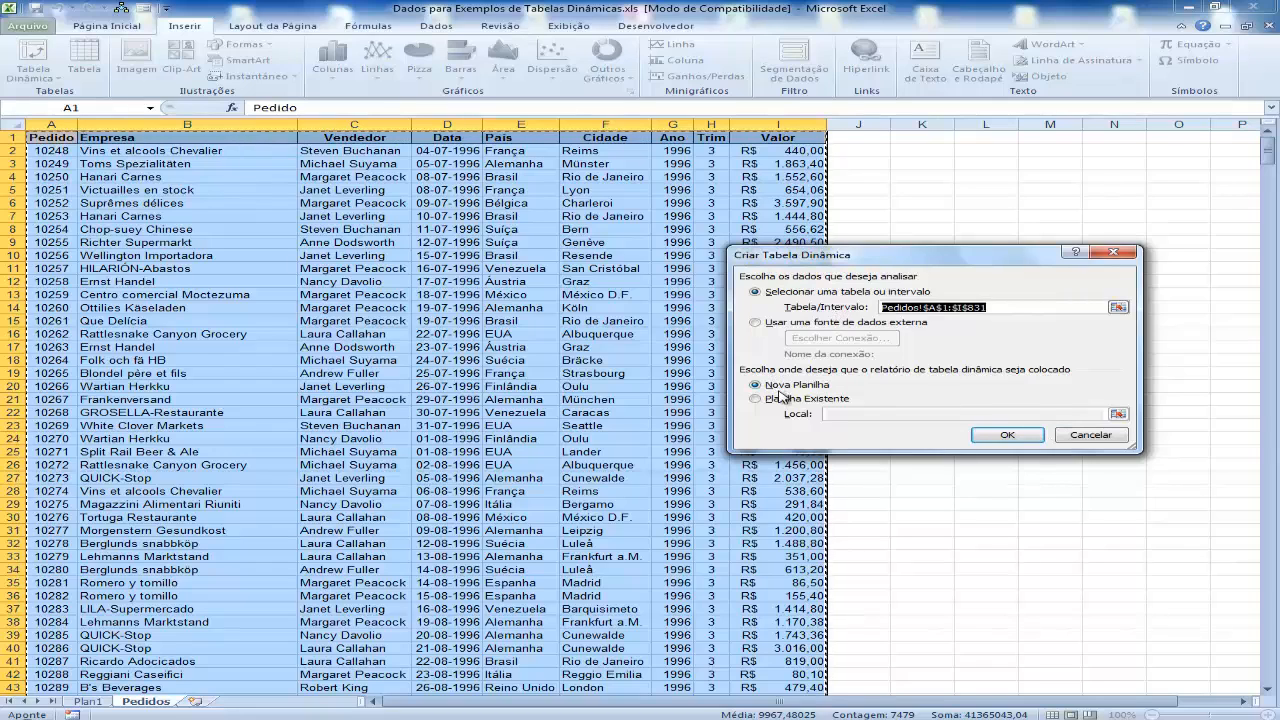
left_click(1007, 440)
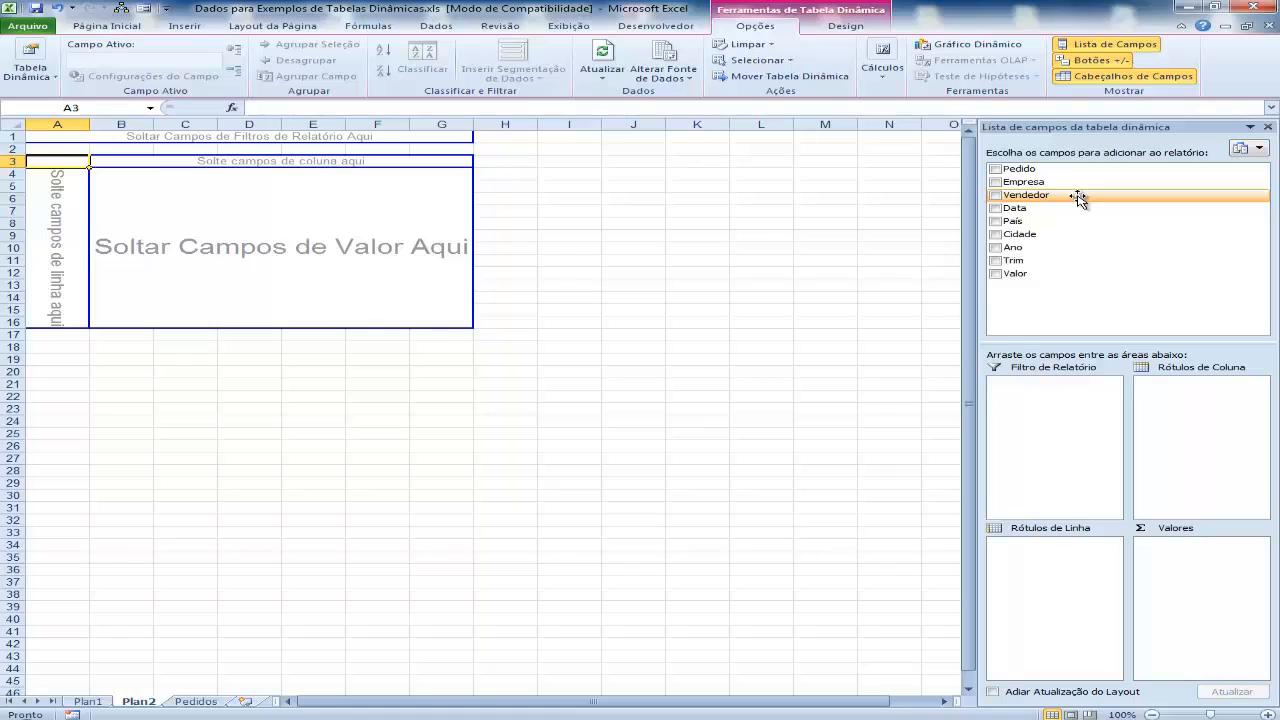
Step: Place Vendedor in the row labels and Ano followed by Trim in the column labels of the new pivot table
left_click_drag(1077, 197, 1060, 566)
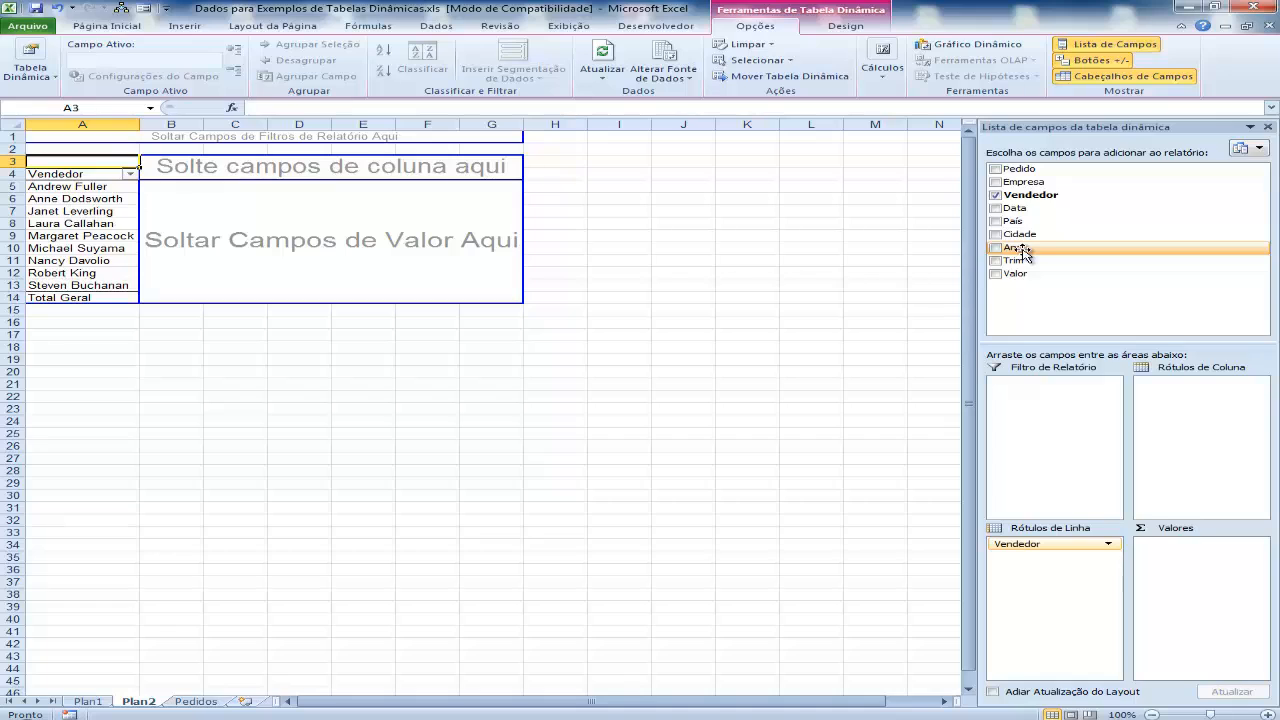
left_click_drag(1021, 249, 1168, 390)
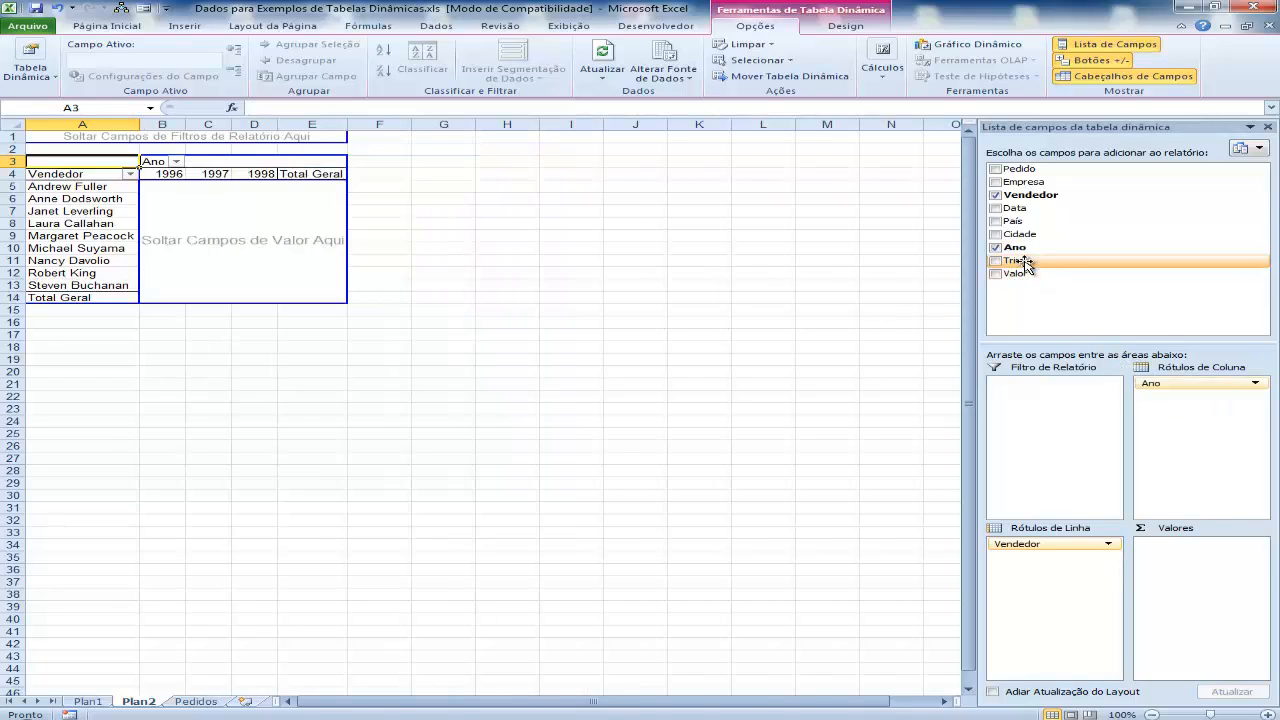
left_click_drag(1023, 264, 1160, 402)
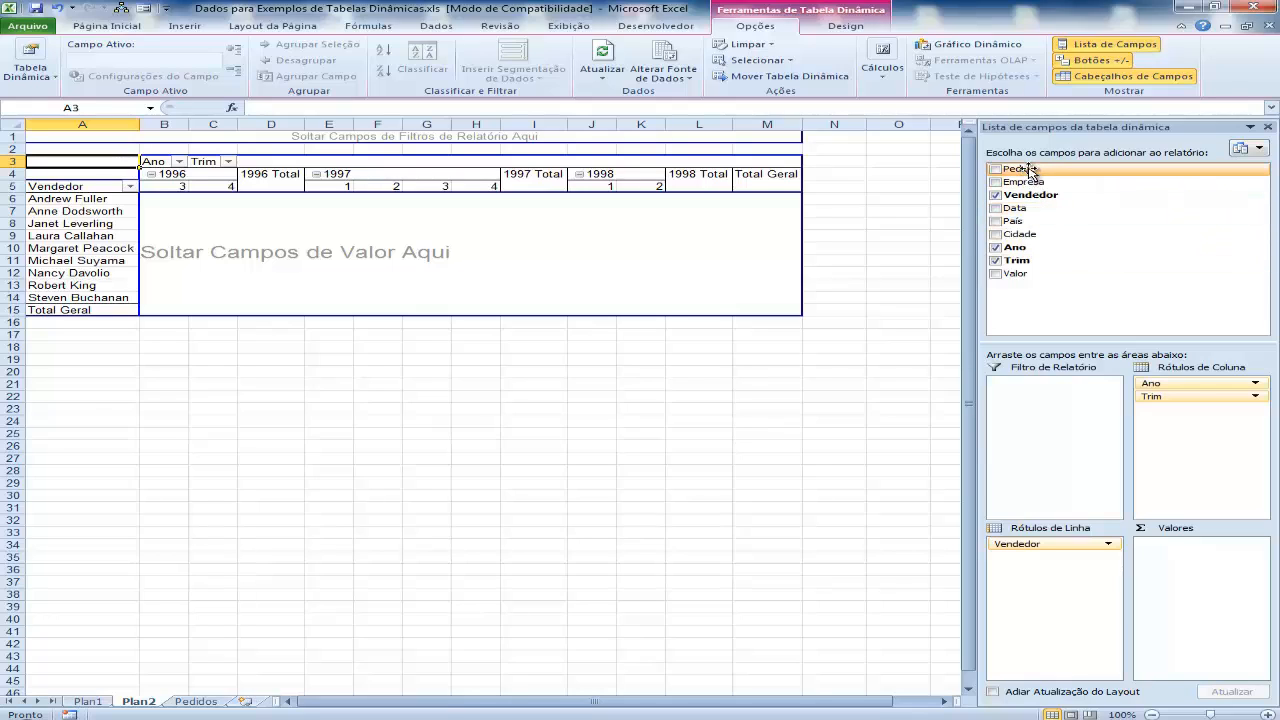
Step: Add the Pedido field to the values area of the new pivot table
left_click_drag(1052, 172, 1181, 565)
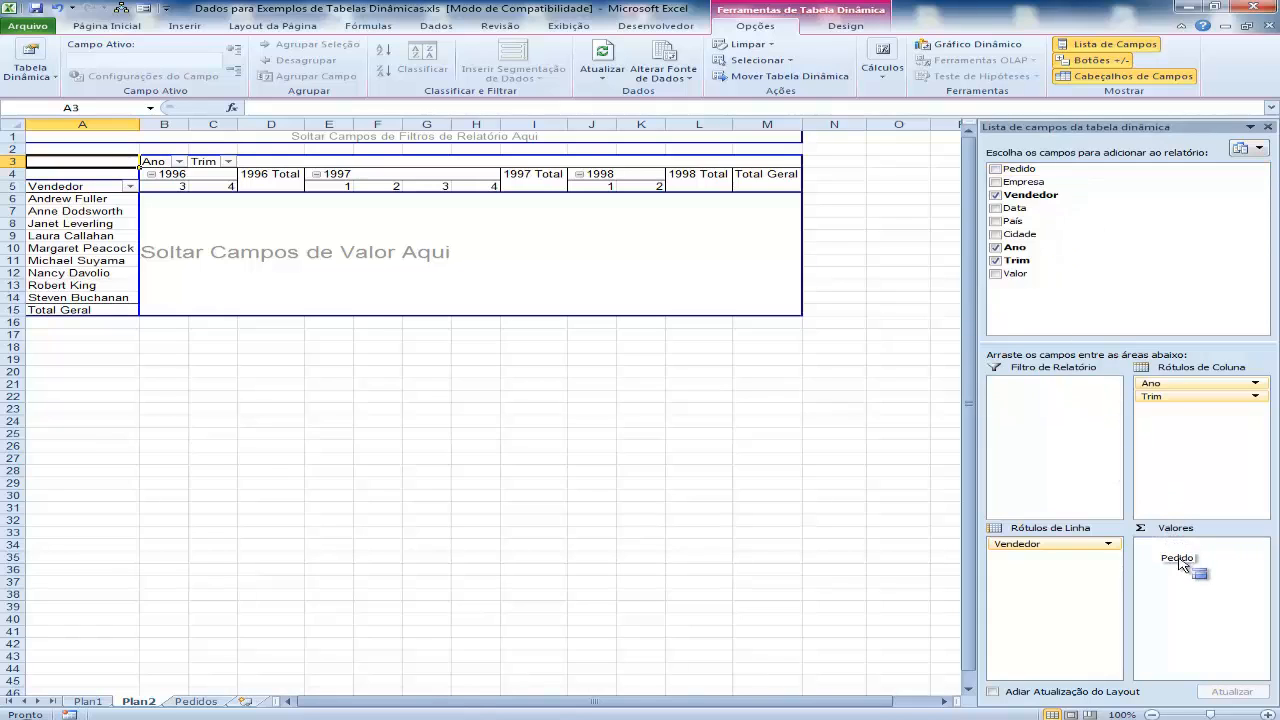
left_click_drag(1181, 565, 1181, 562)
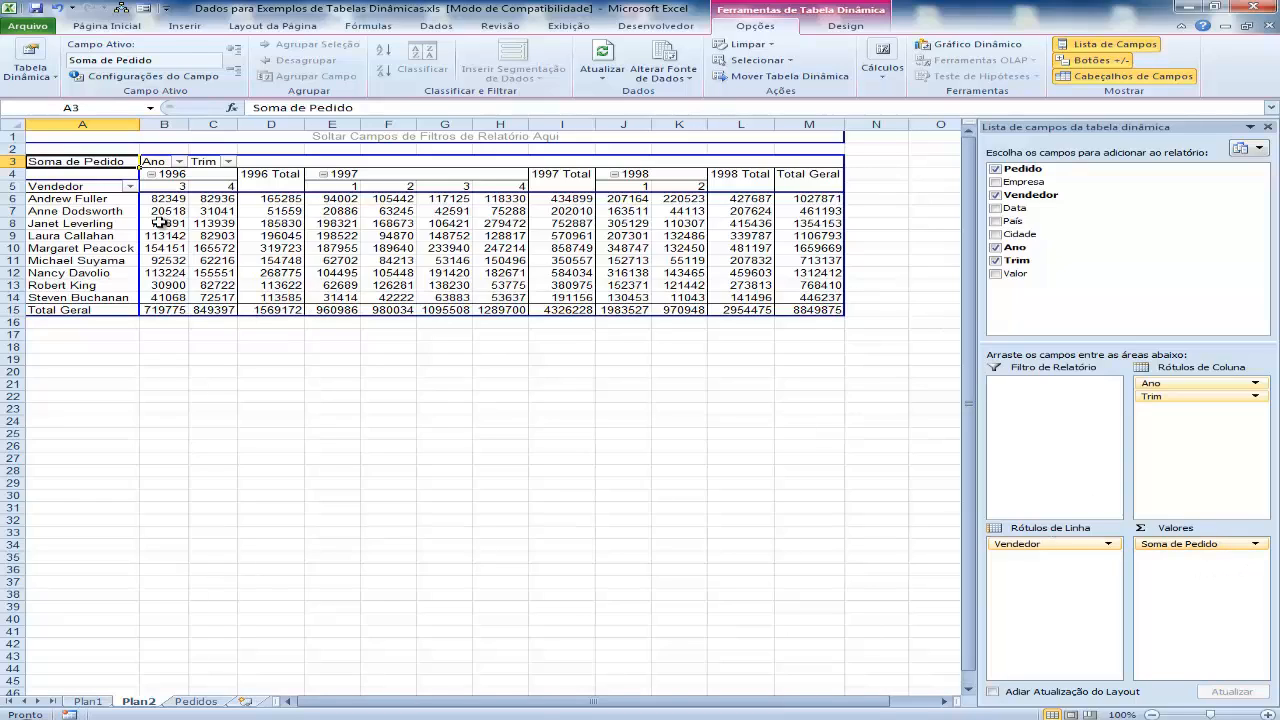
mouse_move(162, 209)
mouse_move(833, 312)
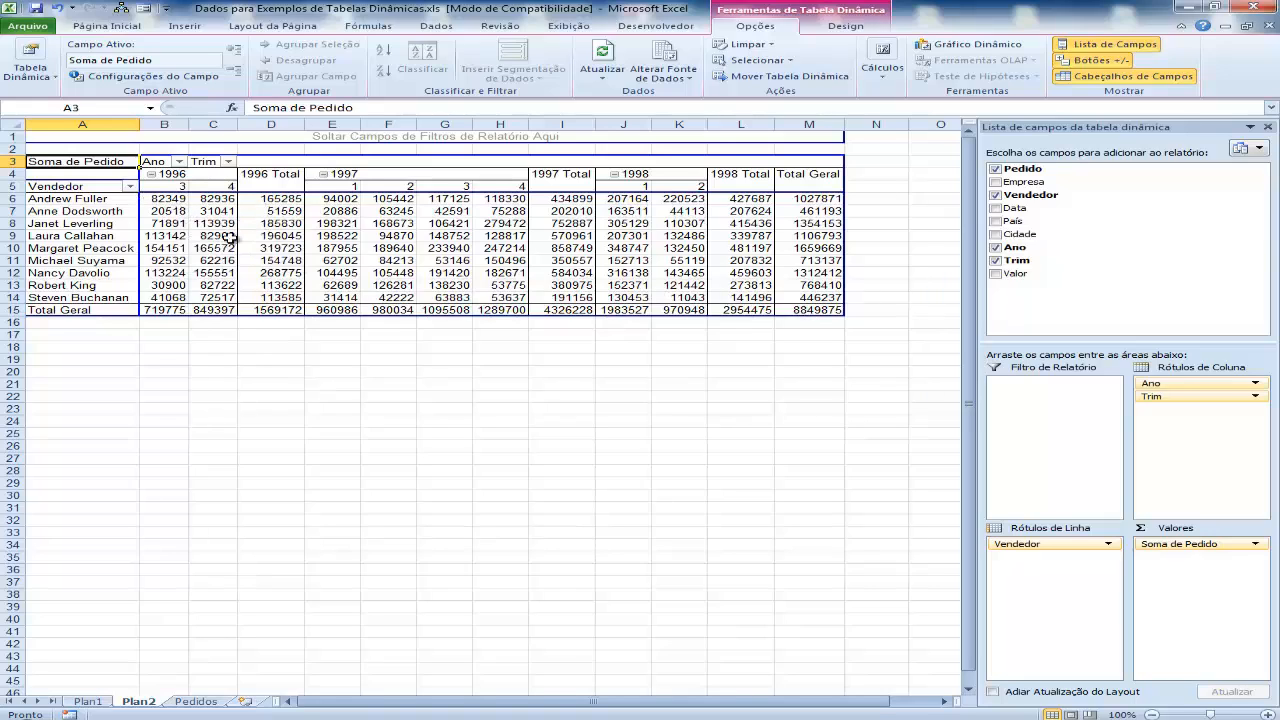
left_click(1256, 547)
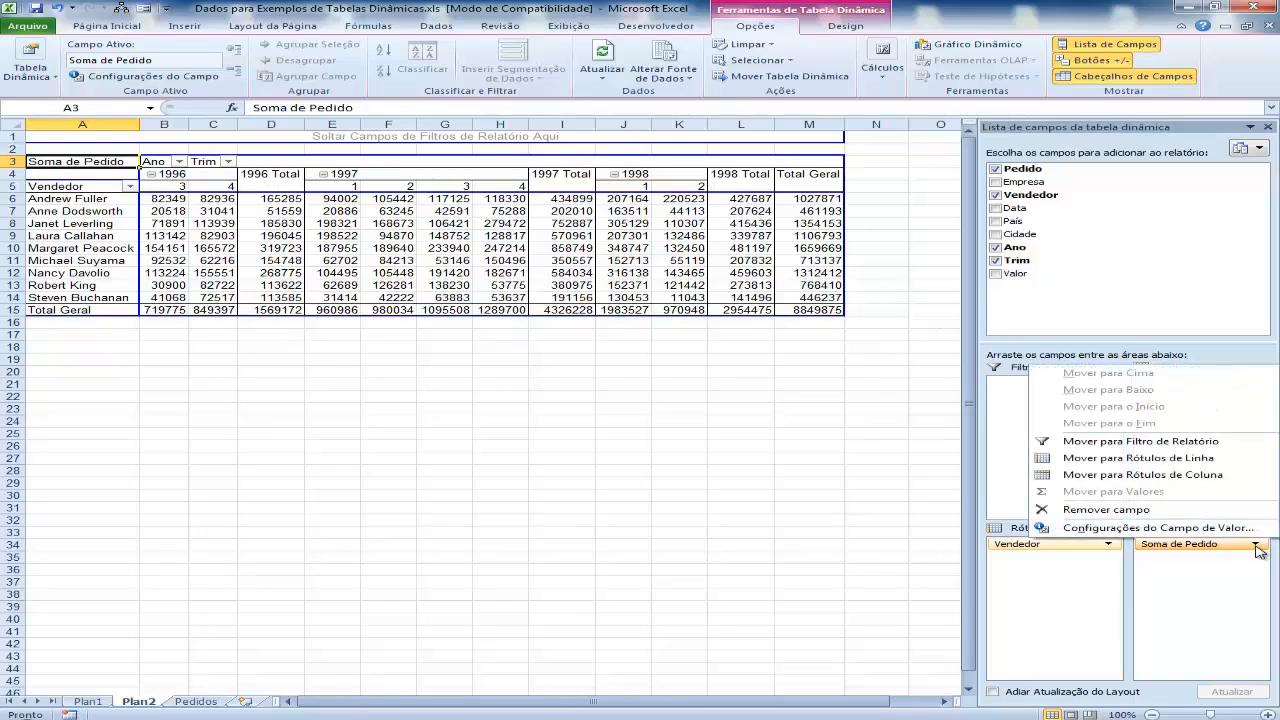
left_click(1256, 547)
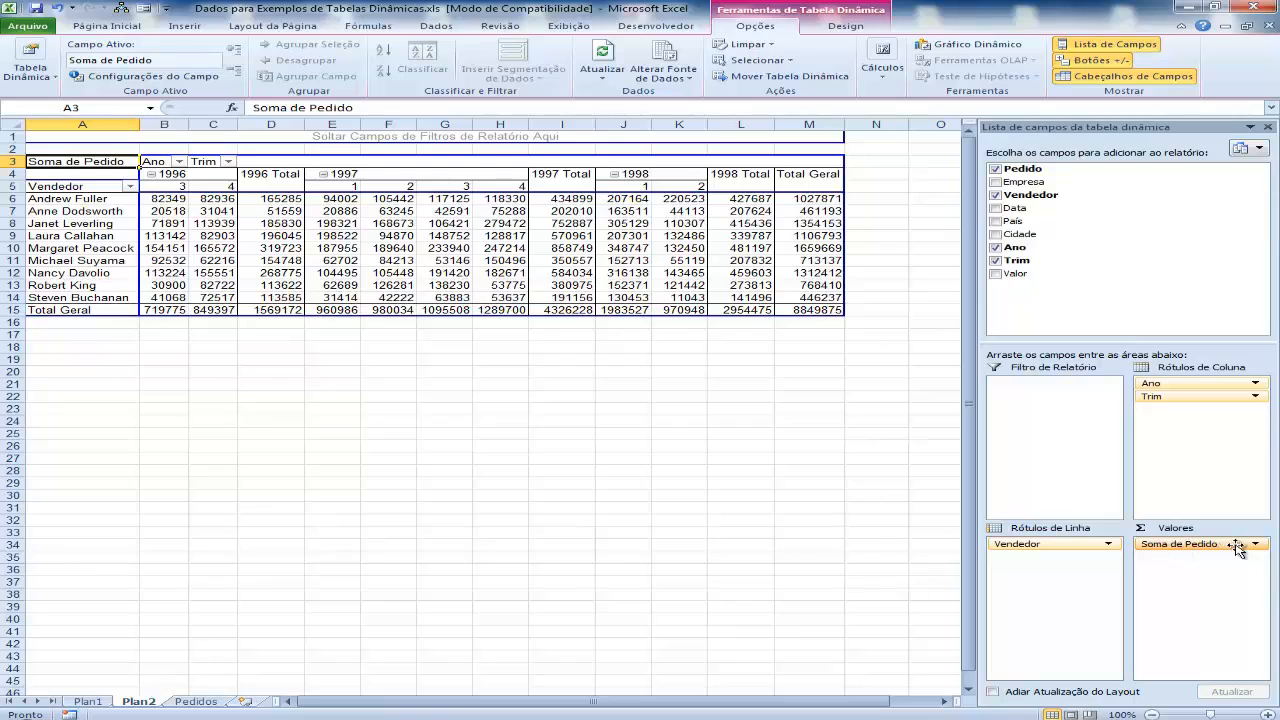
left_click(1255, 545)
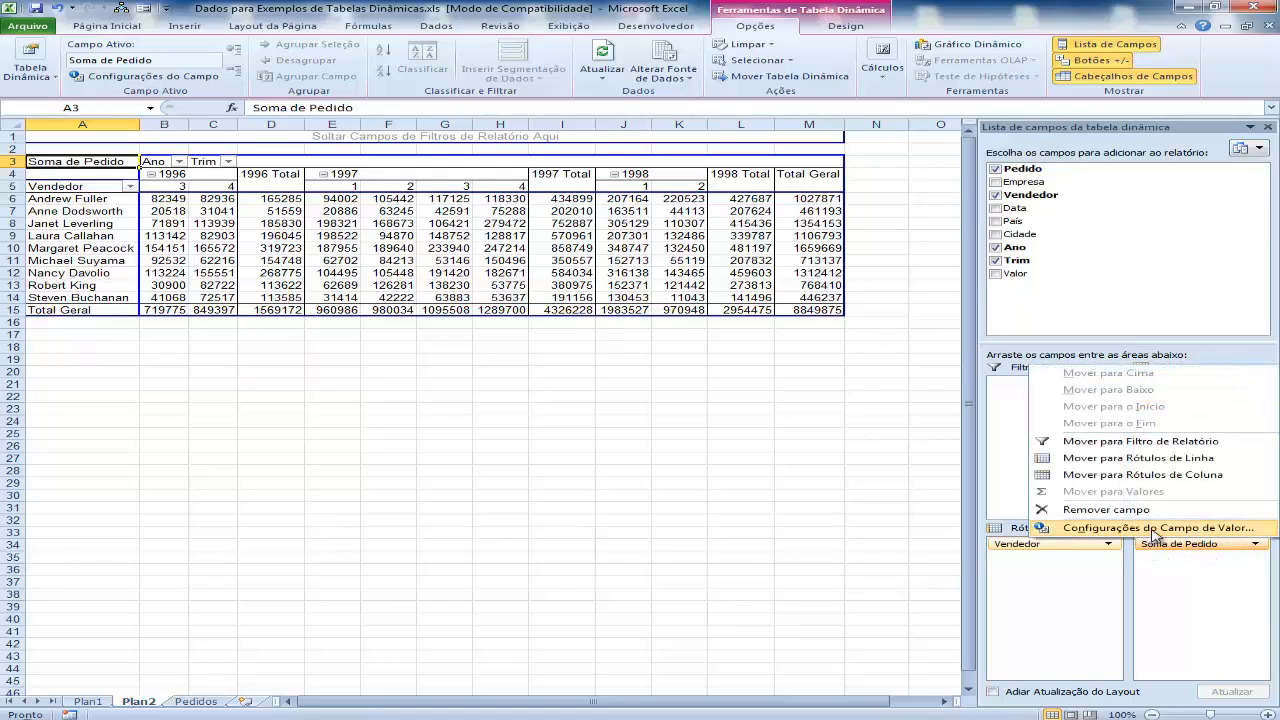
left_click(1263, 532)
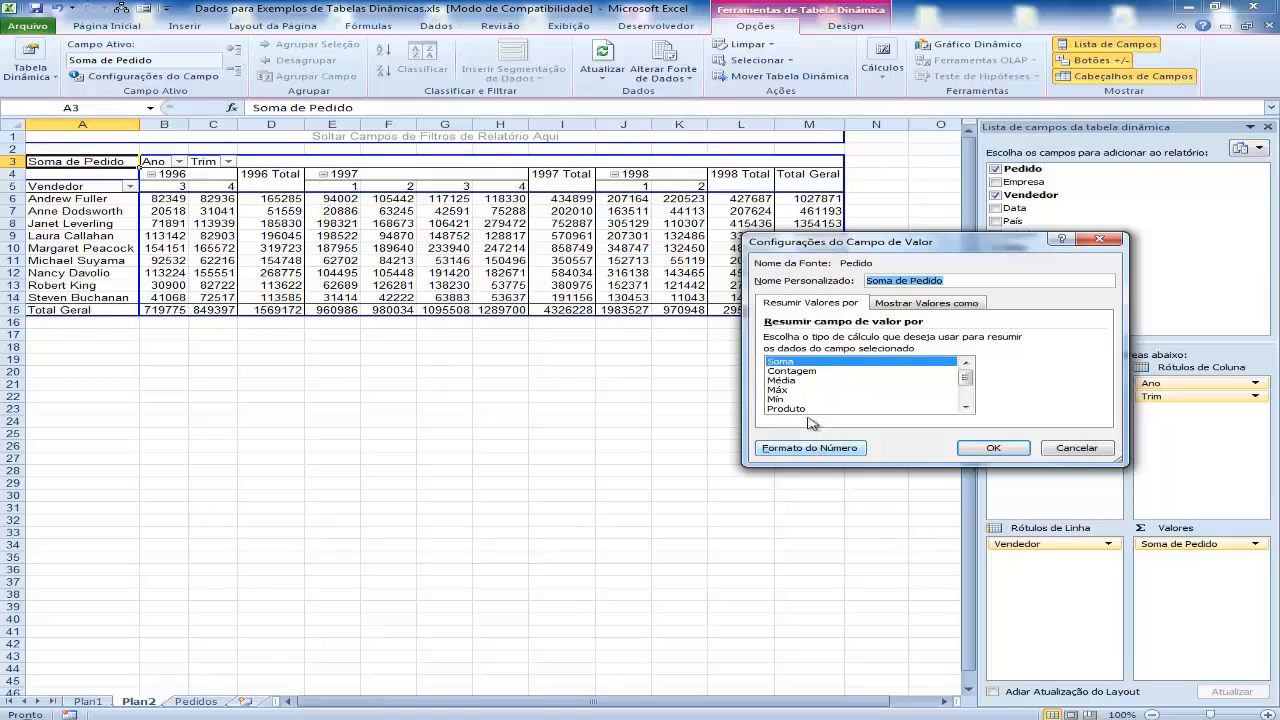
left_click_drag(860, 248, 476, 367)
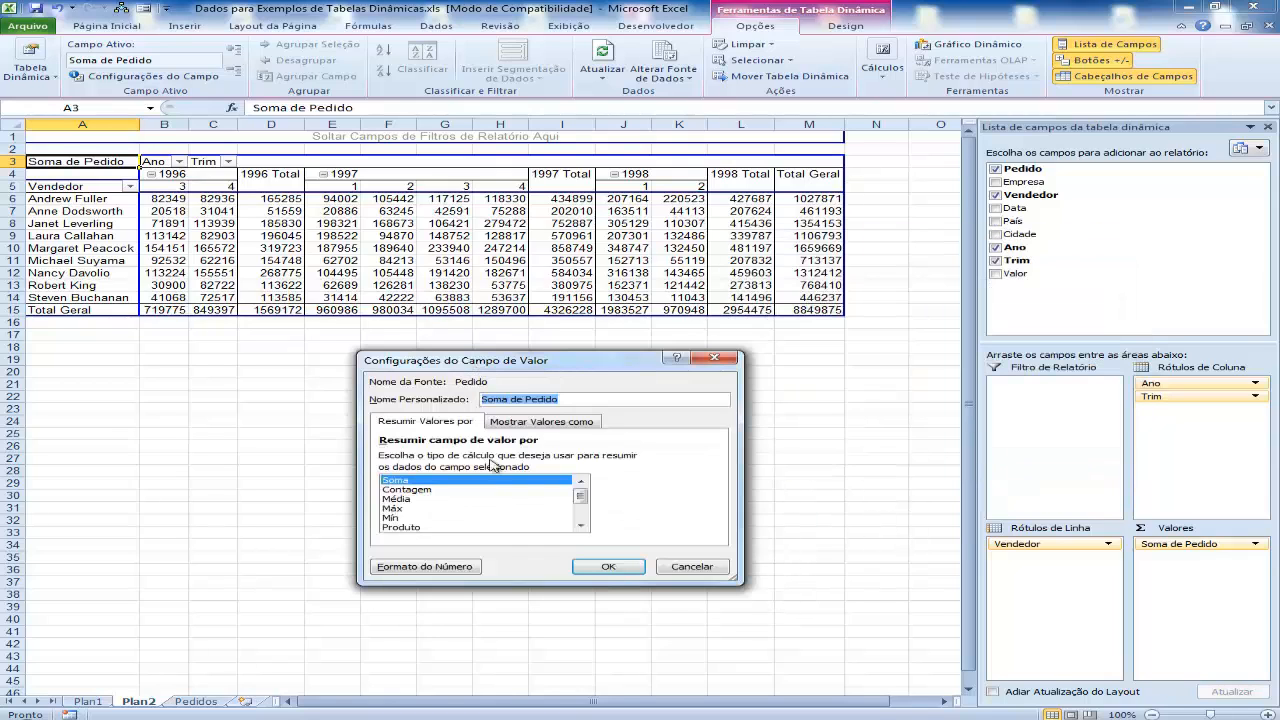
left_click(410, 489)
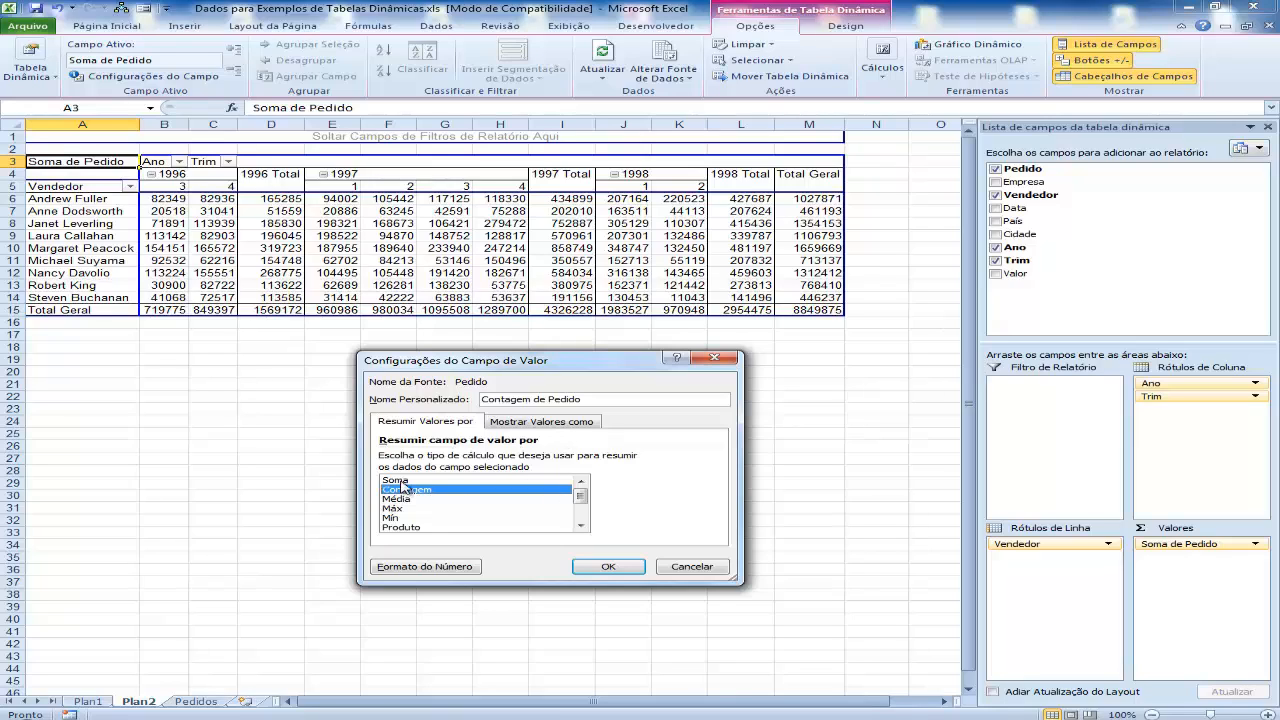
left_click(690, 569)
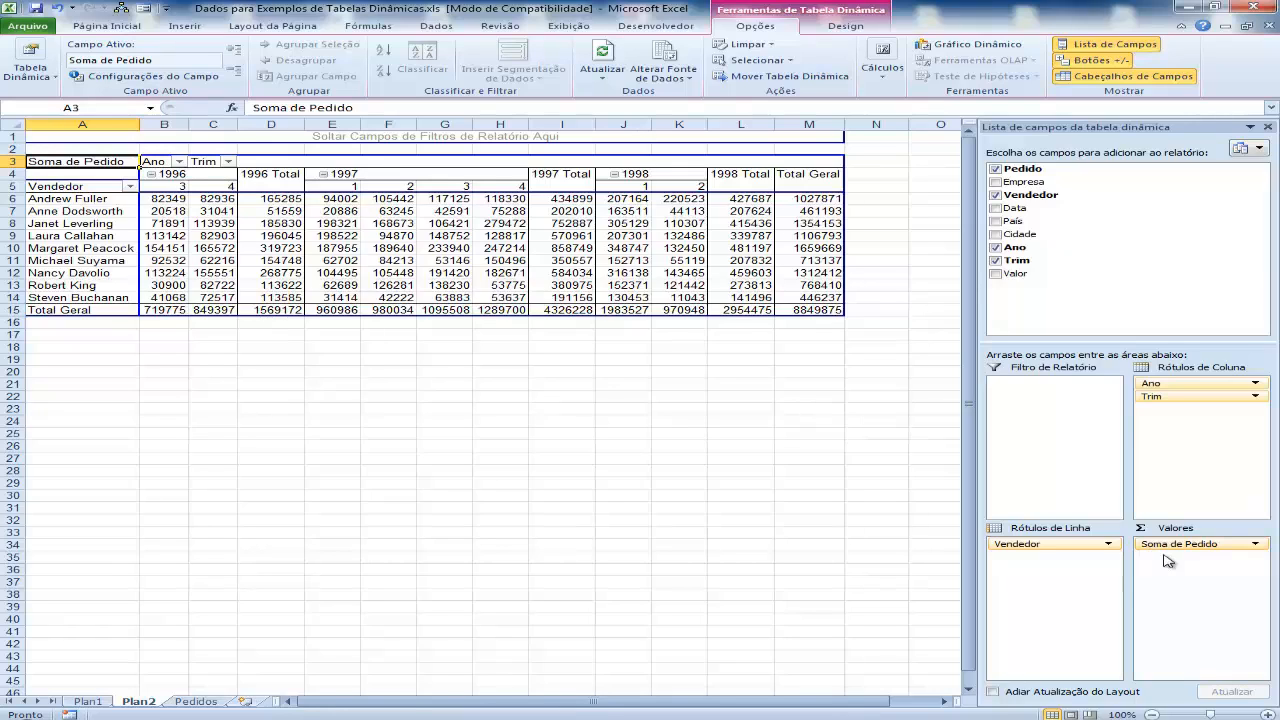
Step: Change the Pedido value field to summarise by Contagem
left_click(1256, 545)
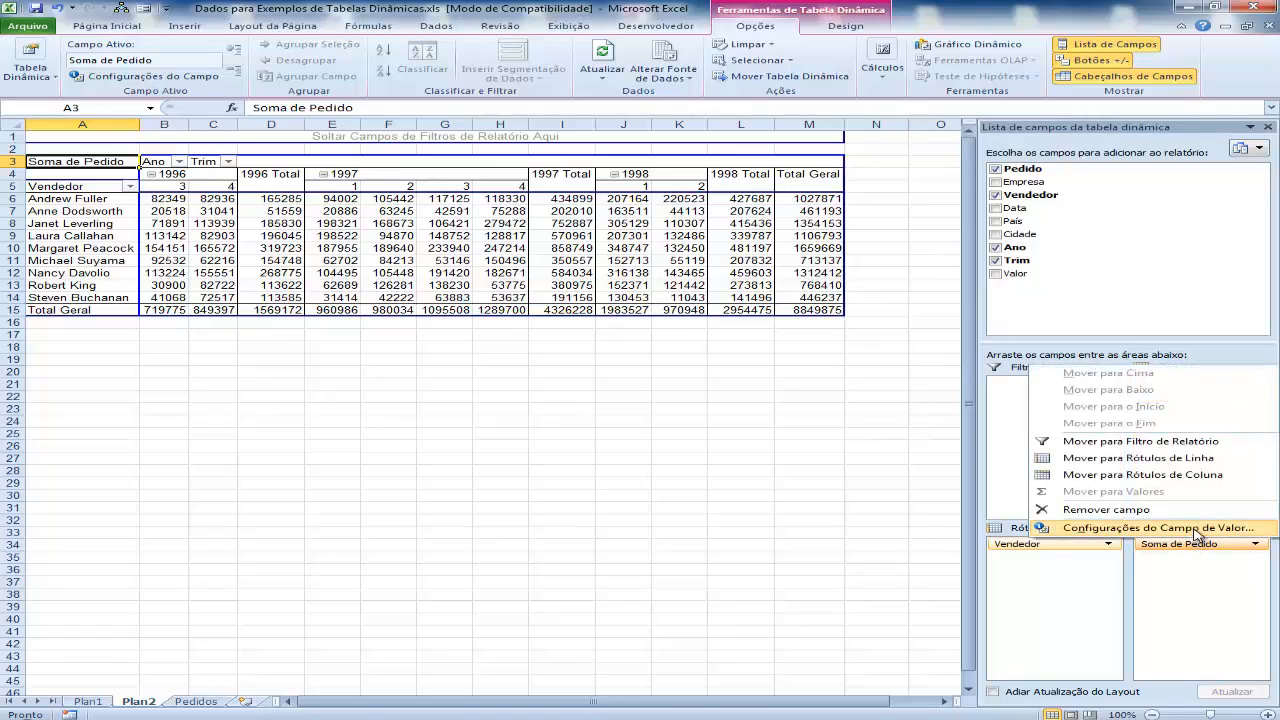
left_click(1196, 530)
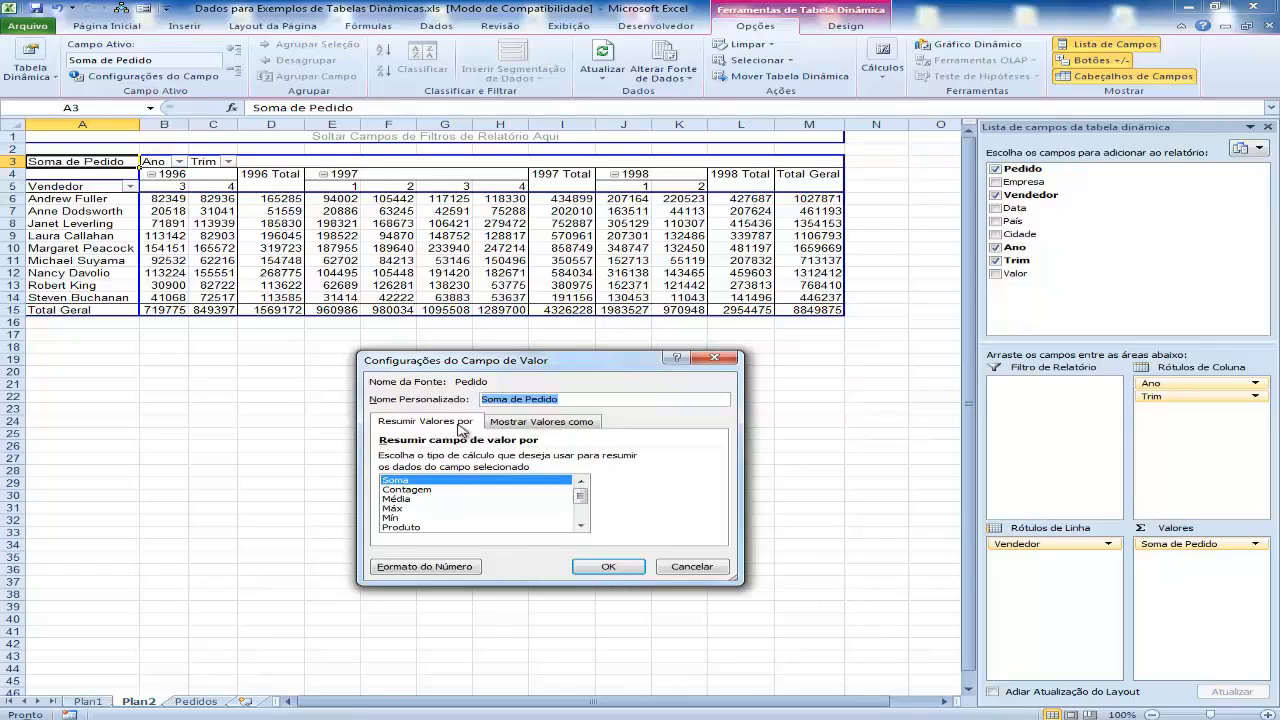
left_click(412, 491)
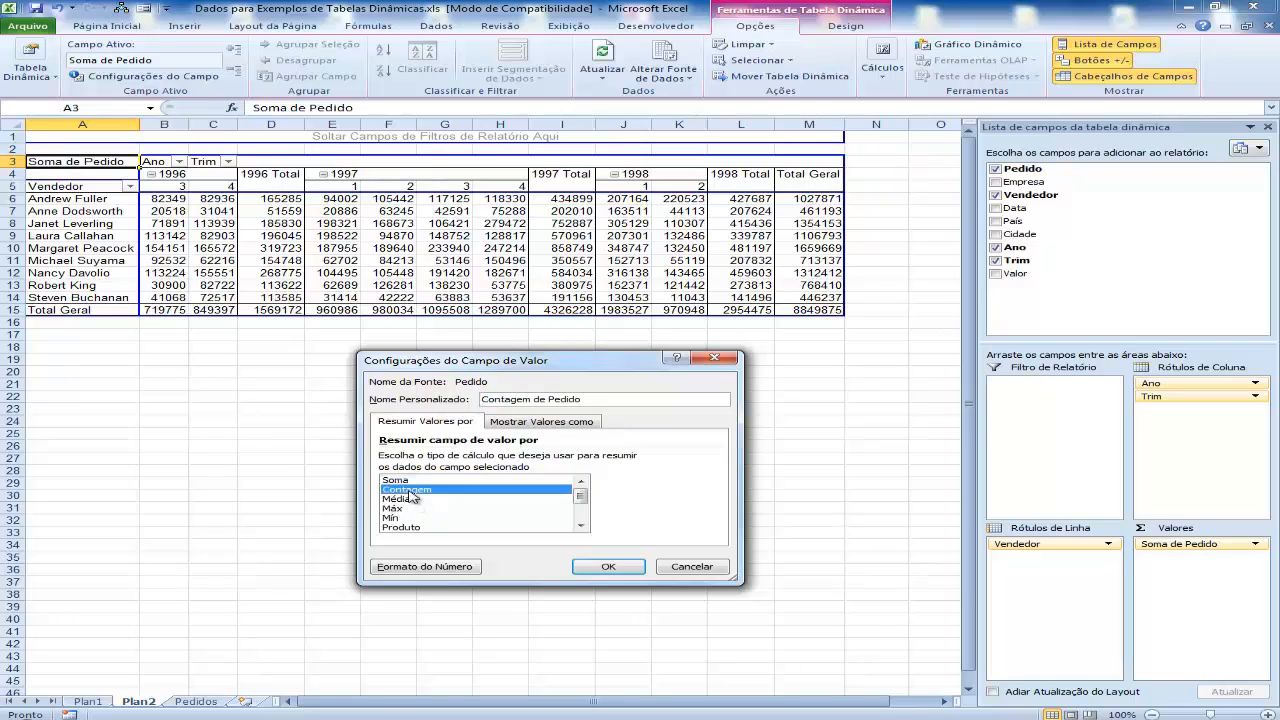
left_click(607, 568)
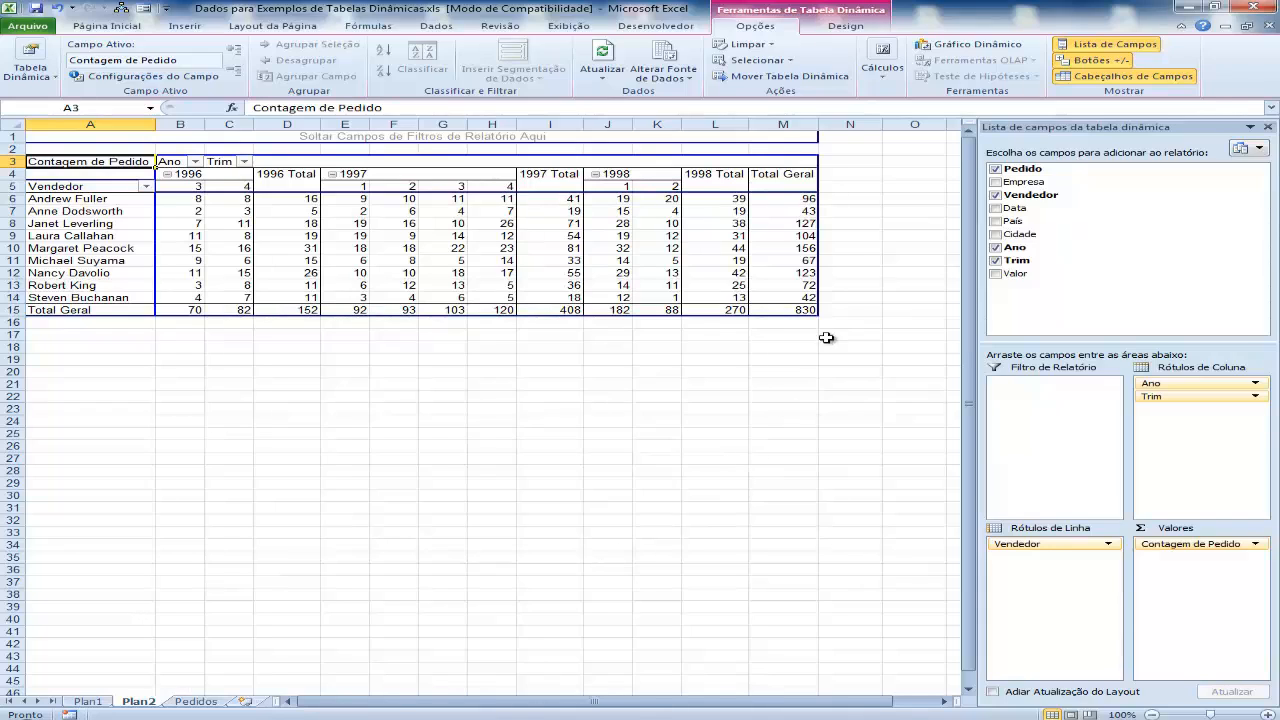
Step: Add the País and Cidade fields to the report filter of the Plan2 pivot table
mouse_move(804, 310)
mouse_move(802, 200)
mouse_move(304, 311)
mouse_move(548, 311)
mouse_move(722, 311)
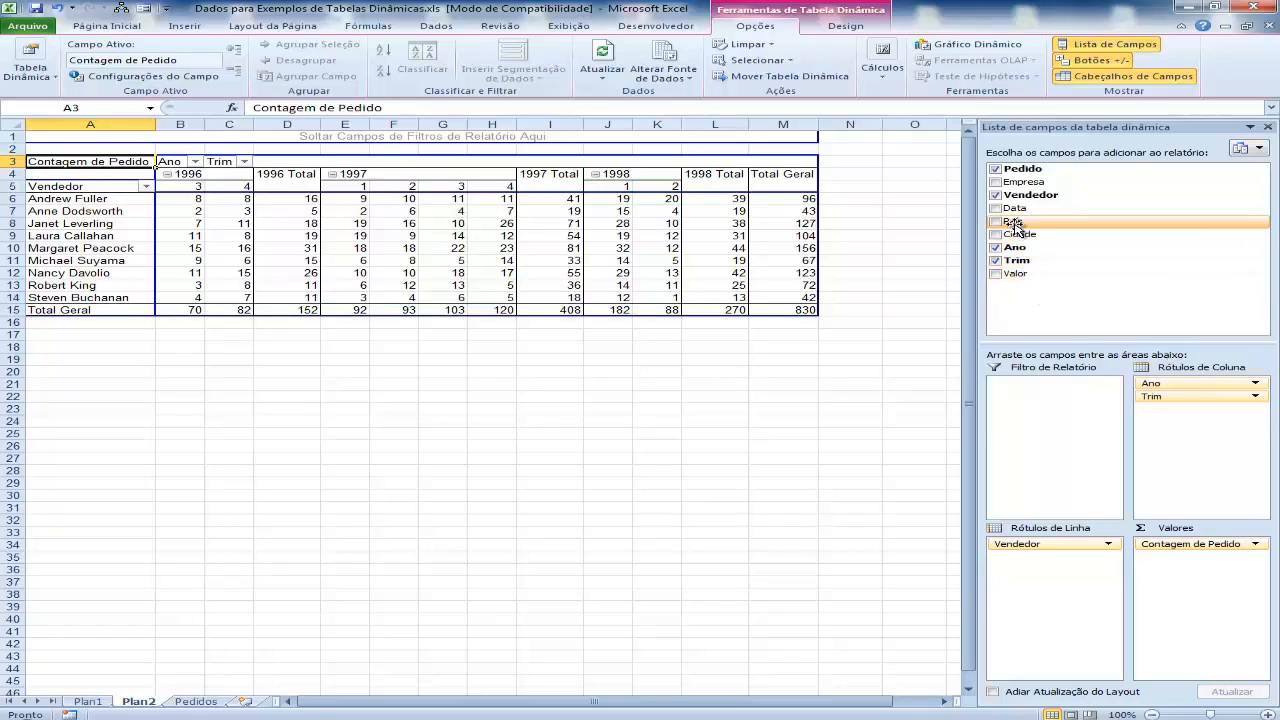
left_click_drag(1018, 228, 1045, 390)
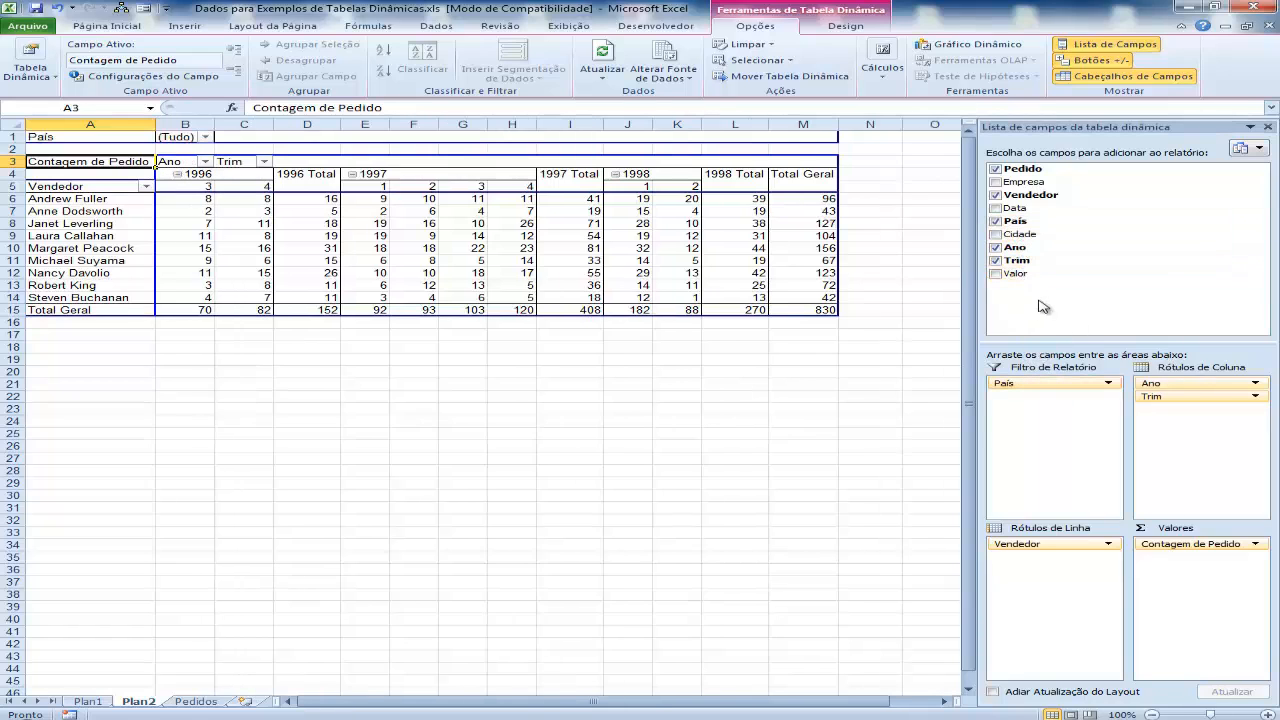
left_click_drag(1016, 234, 1032, 401)
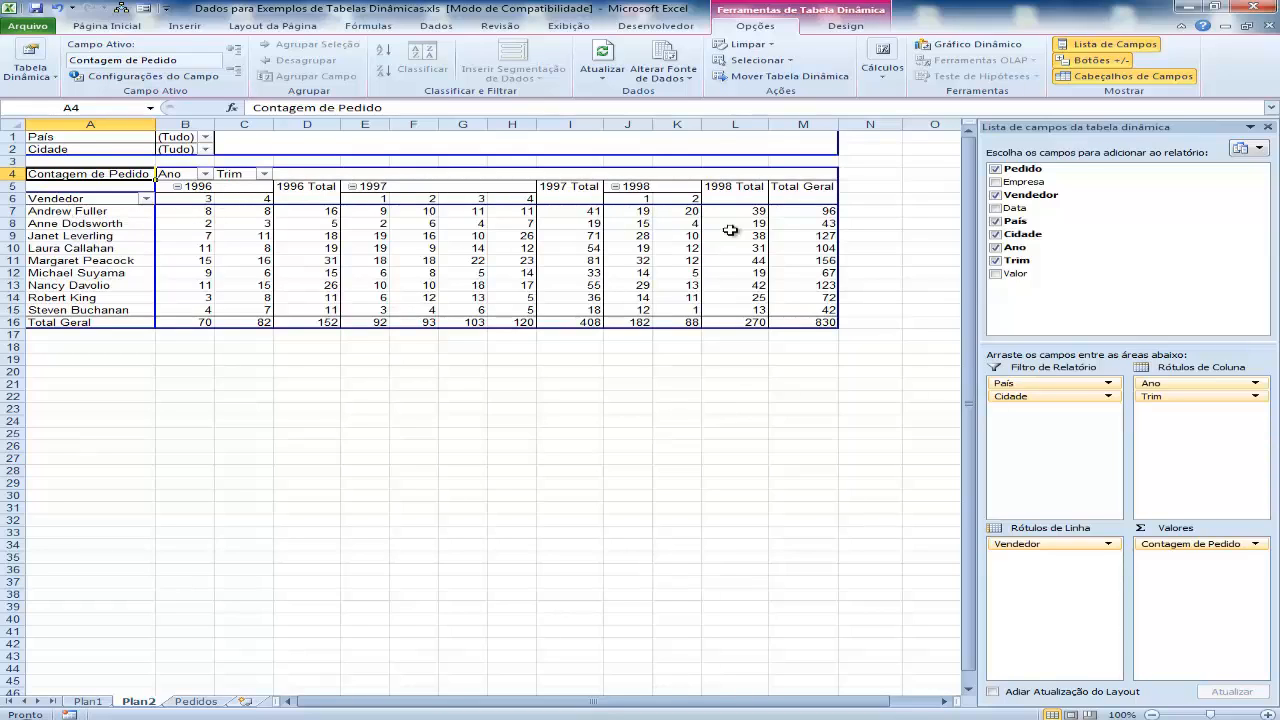
Step: Filter the pivot table's País field to Brasil
left_click(205, 137)
left_click(44, 228)
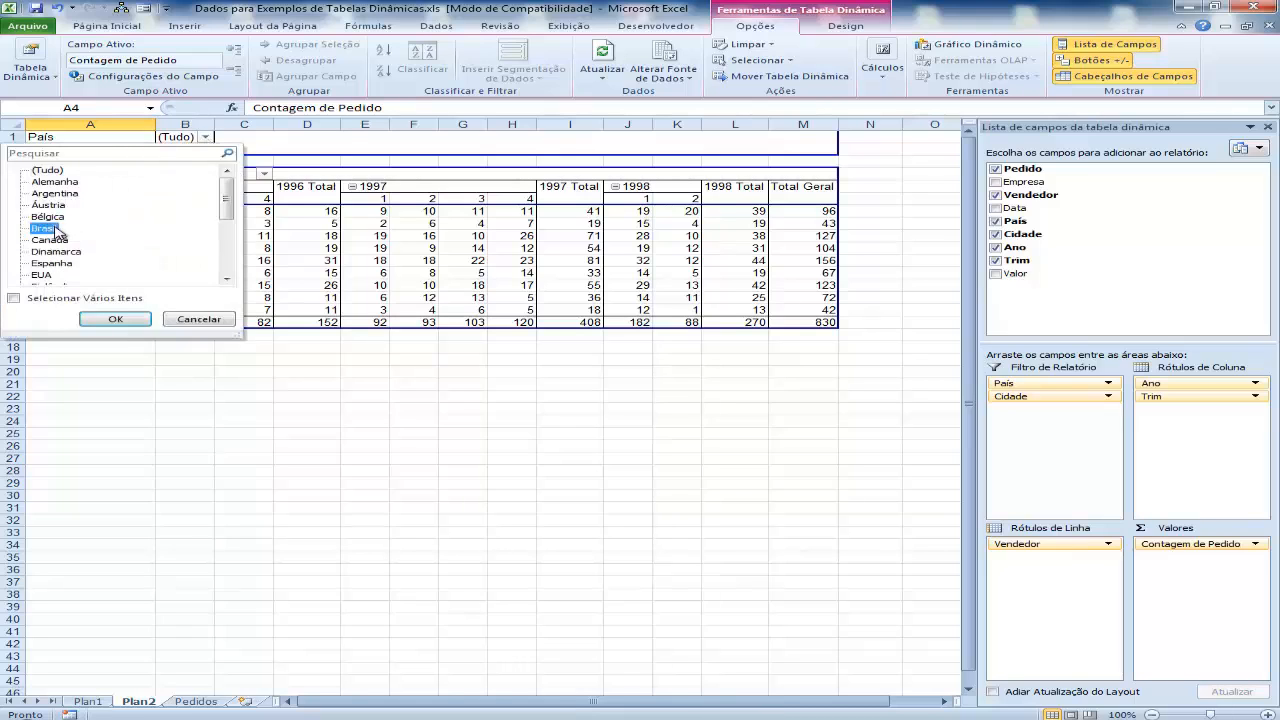
left_click(115, 320)
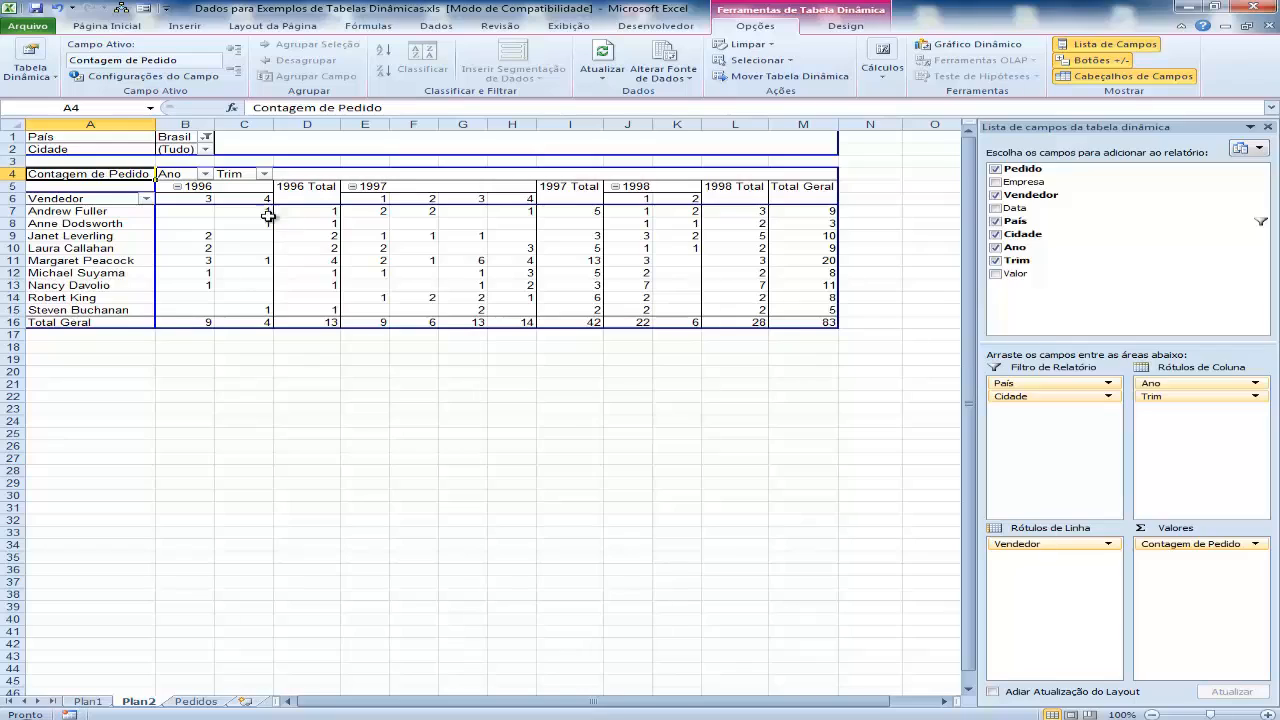
Step: Extract the orders behind the third-quarter 1997 count in cell G11 to a new detail sheet
mouse_move(559, 246)
left_click(412, 249)
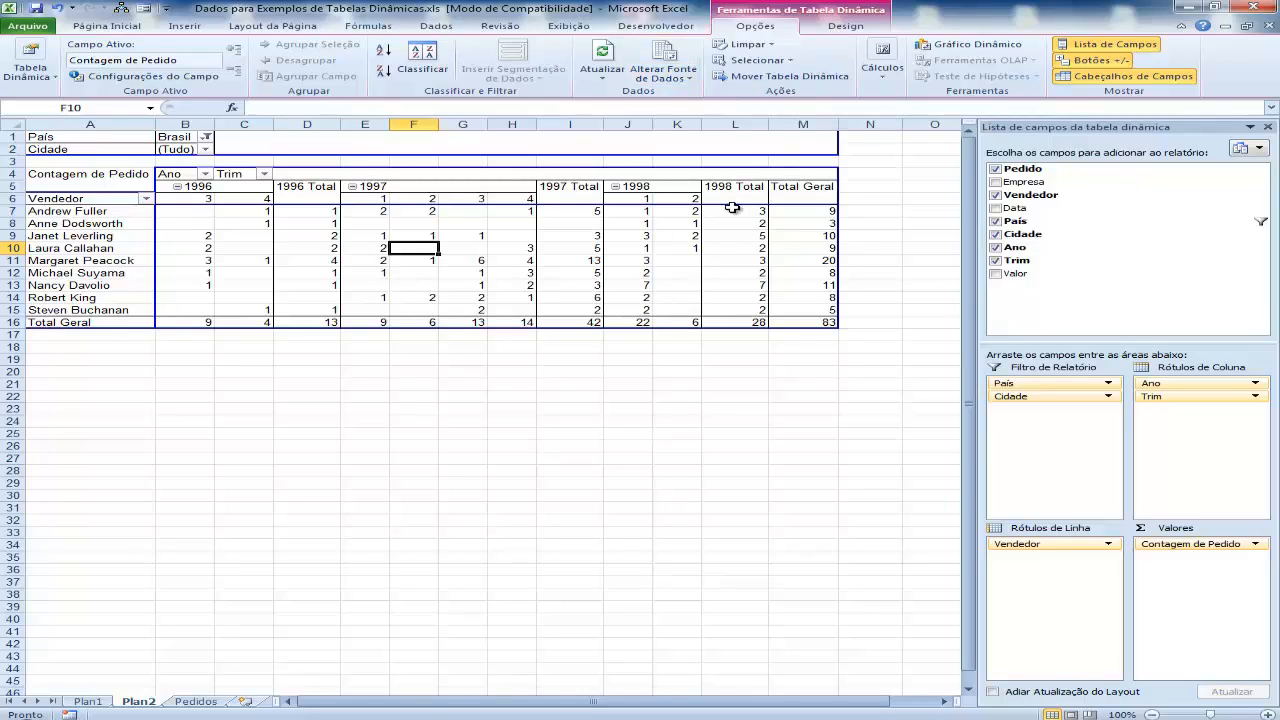
mouse_move(733, 207)
mouse_move(420, 281)
left_click(481, 262)
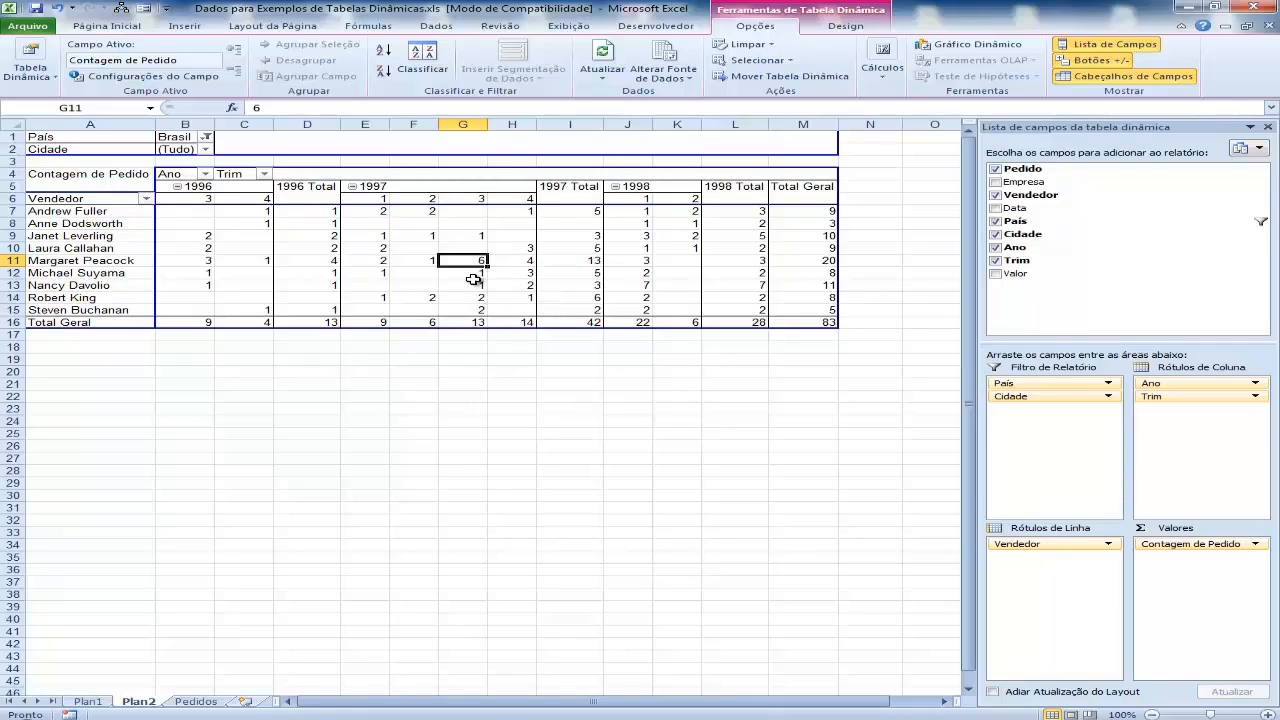
mouse_move(474, 260)
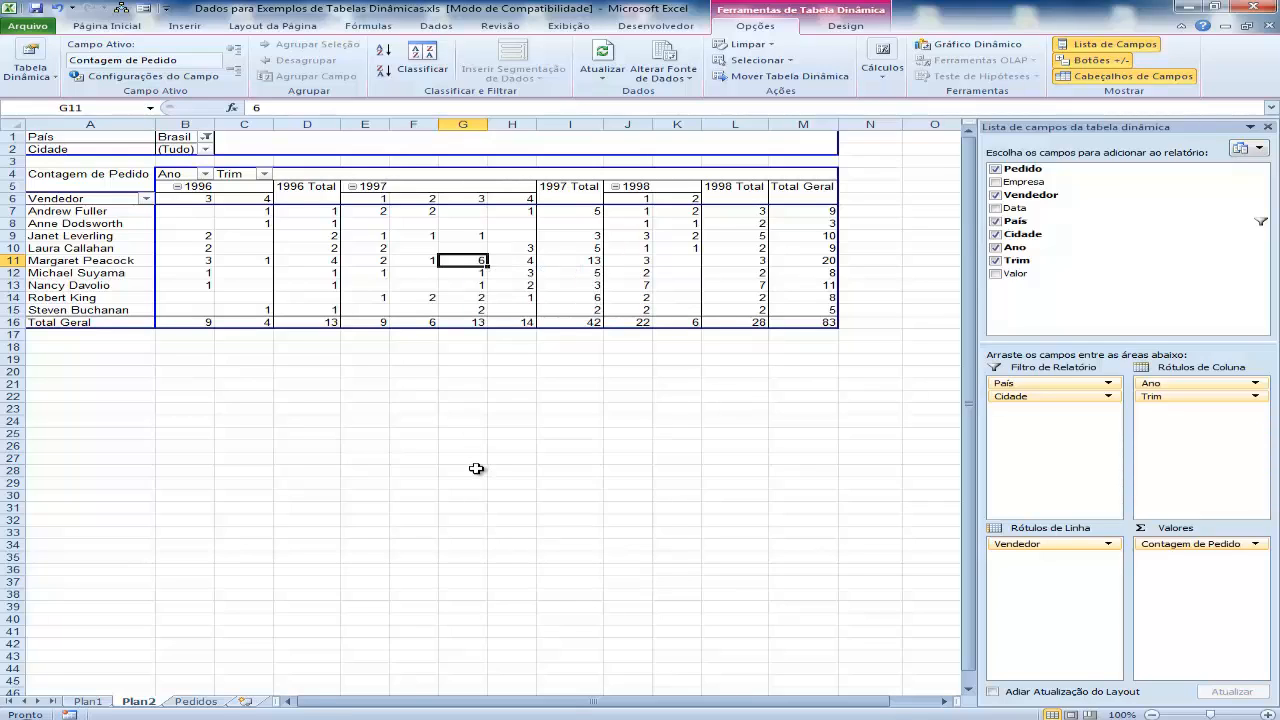
double_click(474, 260)
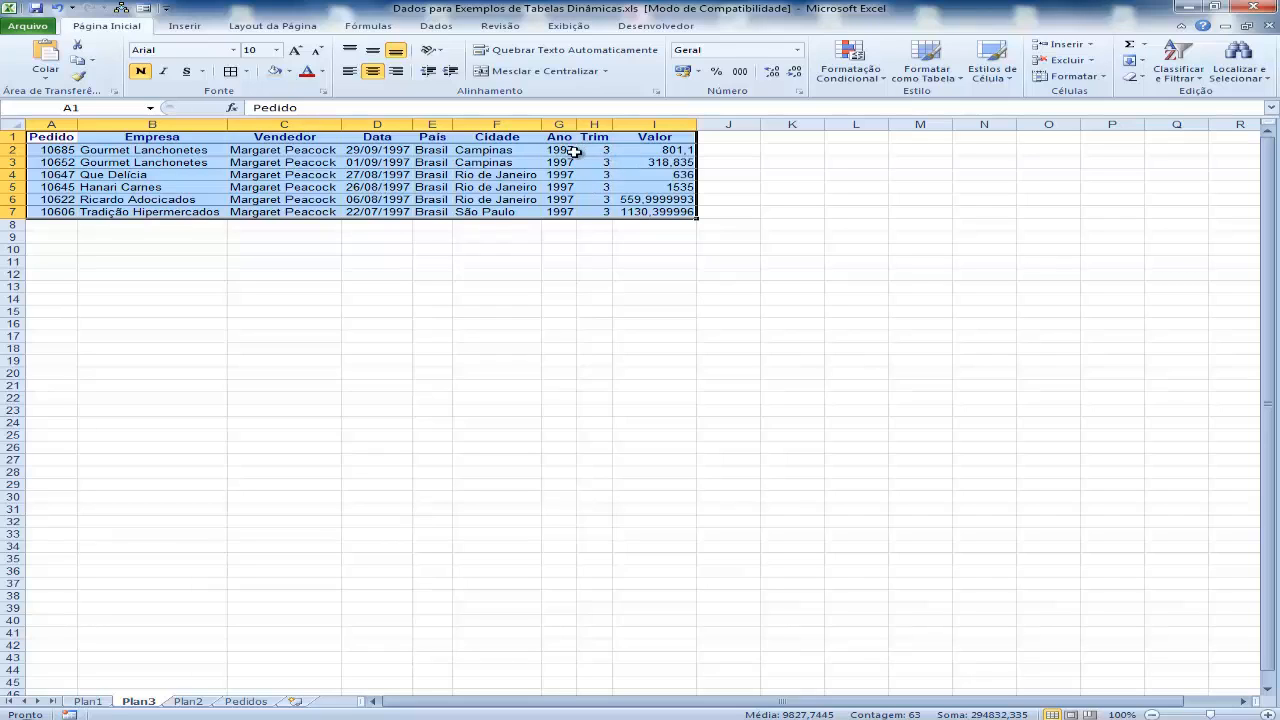
Step: Delete the detail sheet Plan3 from the workbook
right_click(143, 700)
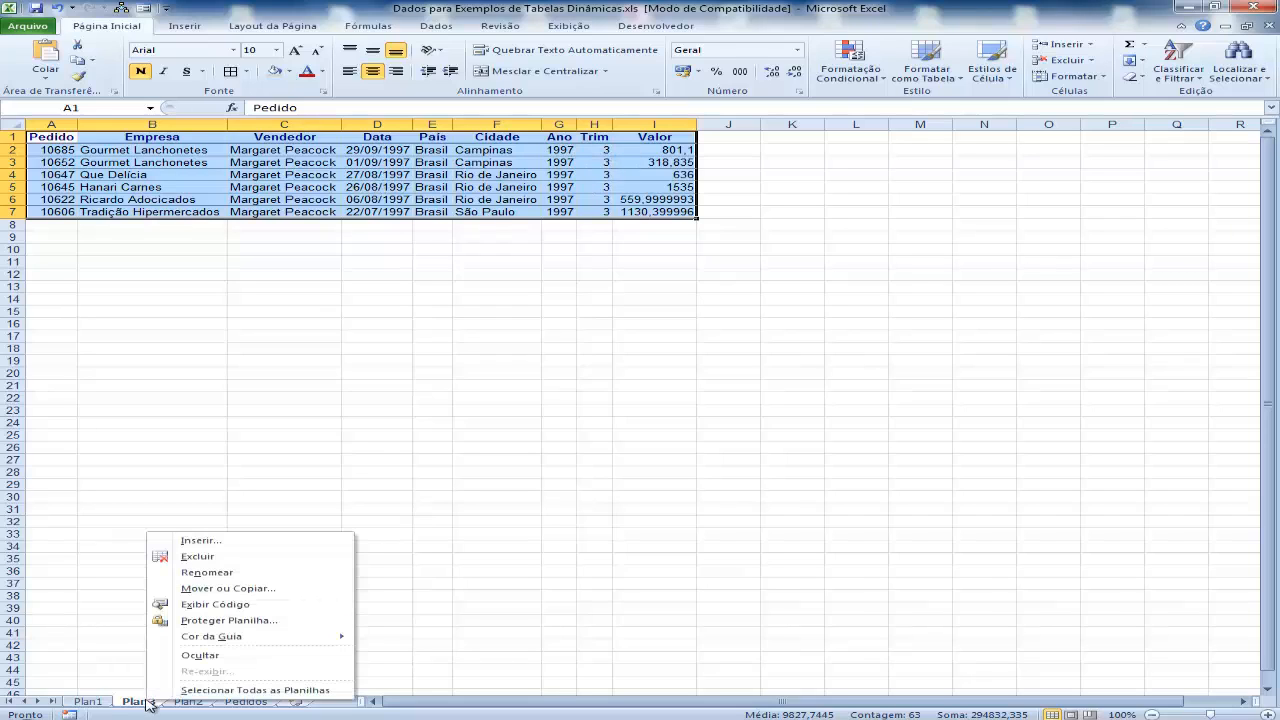
left_click(210, 558)
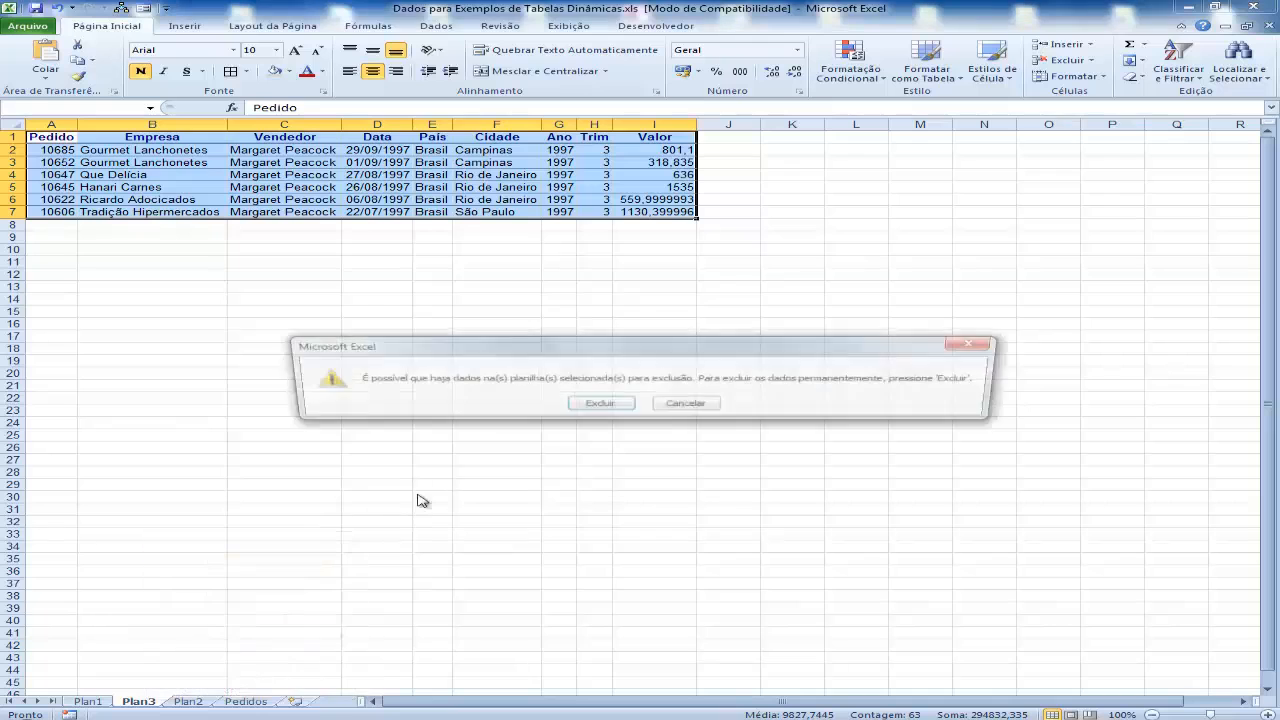
left_click(595, 407)
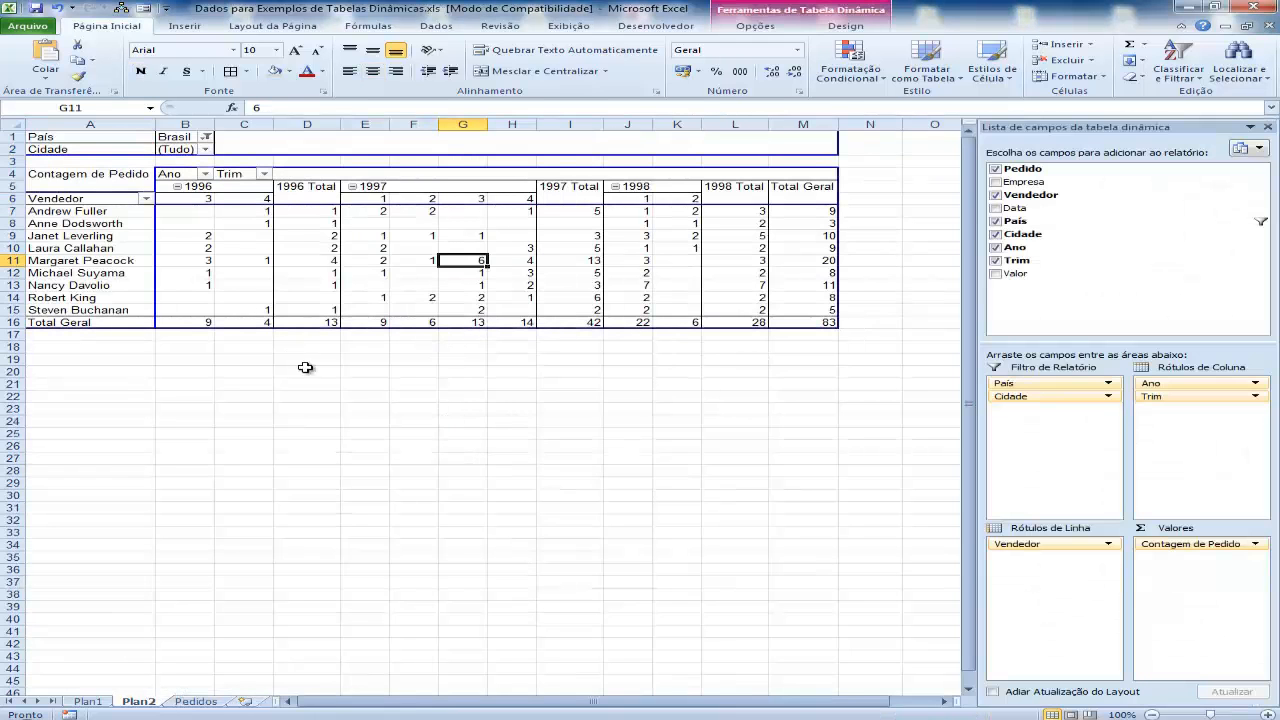
Step: Extract the orders behind the 1996 grand total in cell D16 to a detail sheet and delete that sheet
left_click(330, 323)
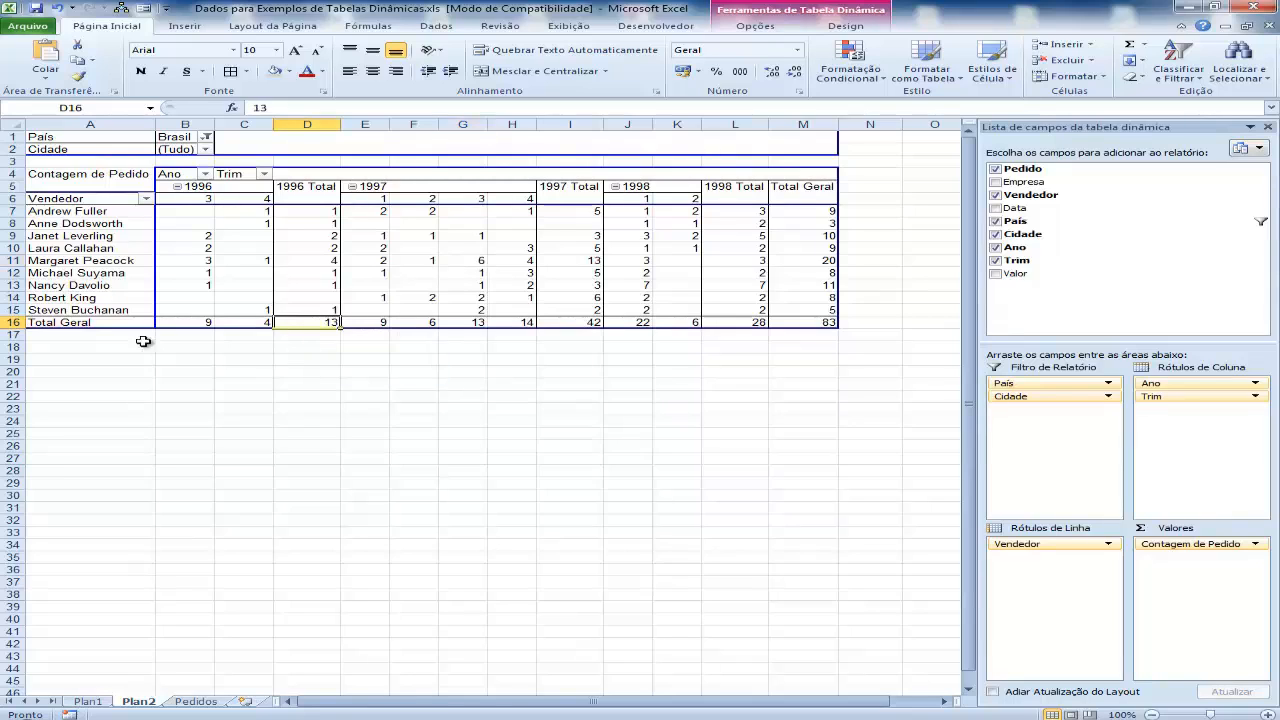
mouse_move(327, 323)
double_click(327, 322)
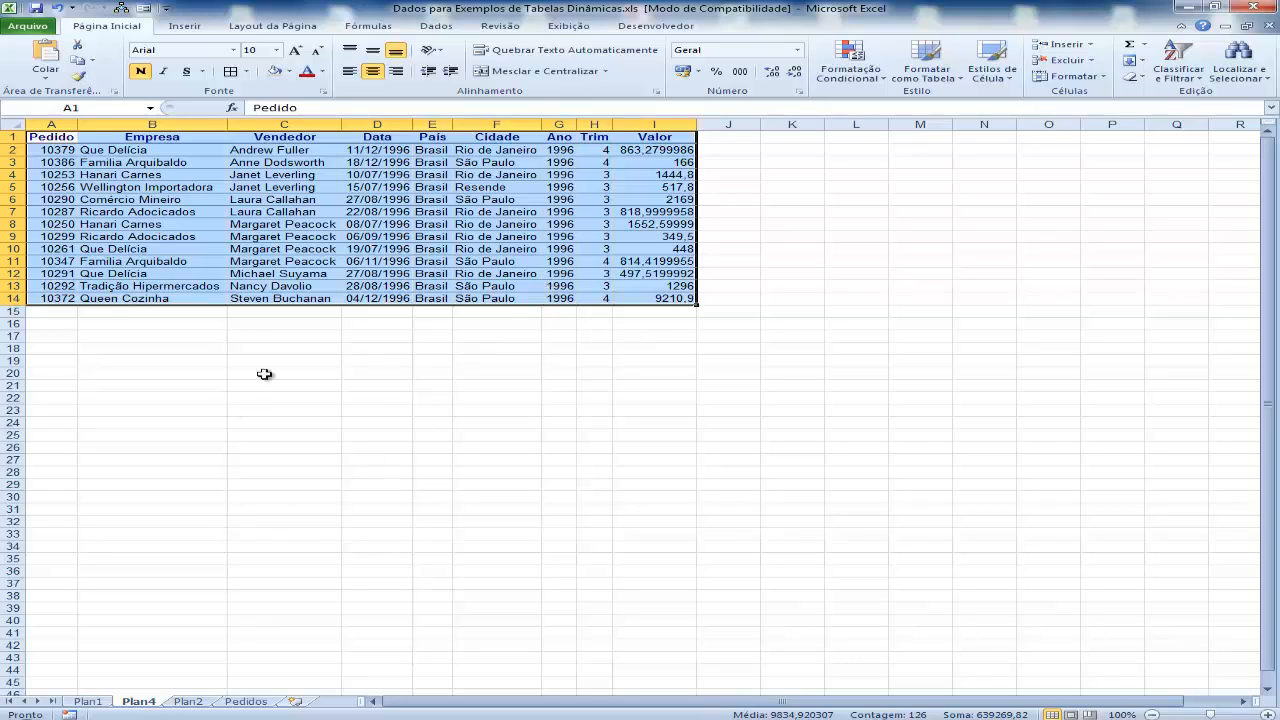
right_click(156, 706)
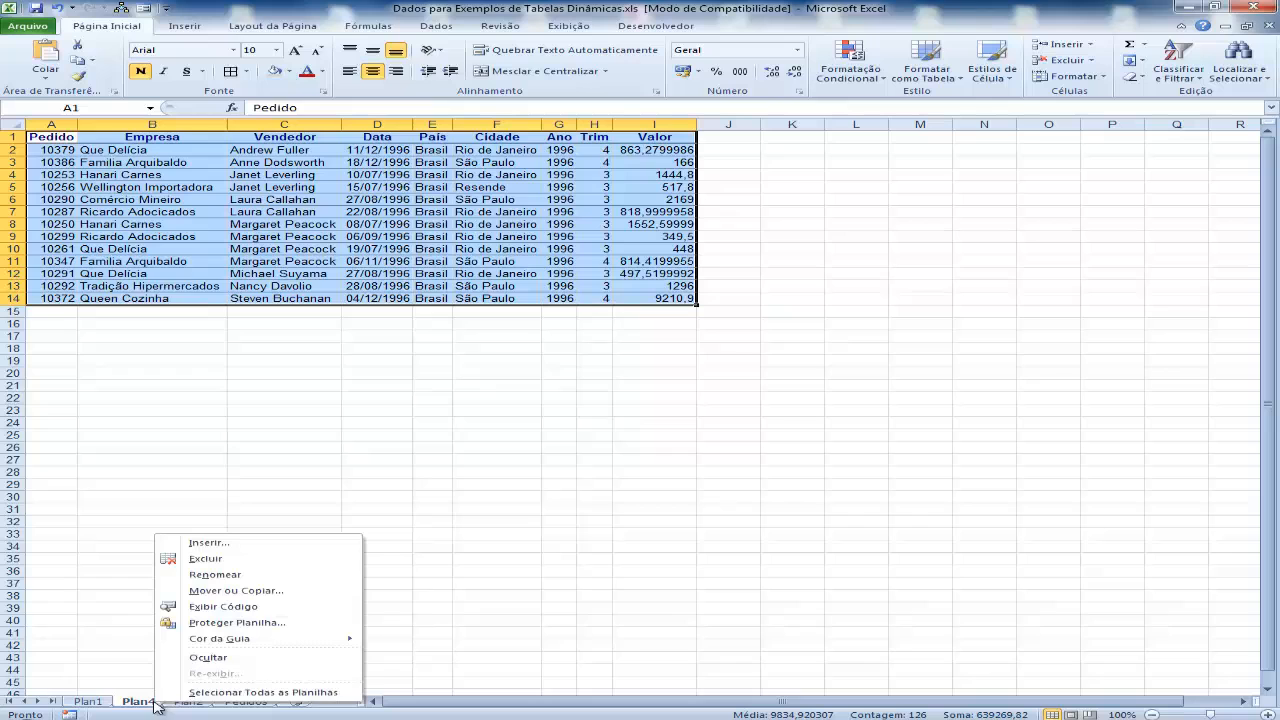
left_click(210, 558)
left_click(597, 404)
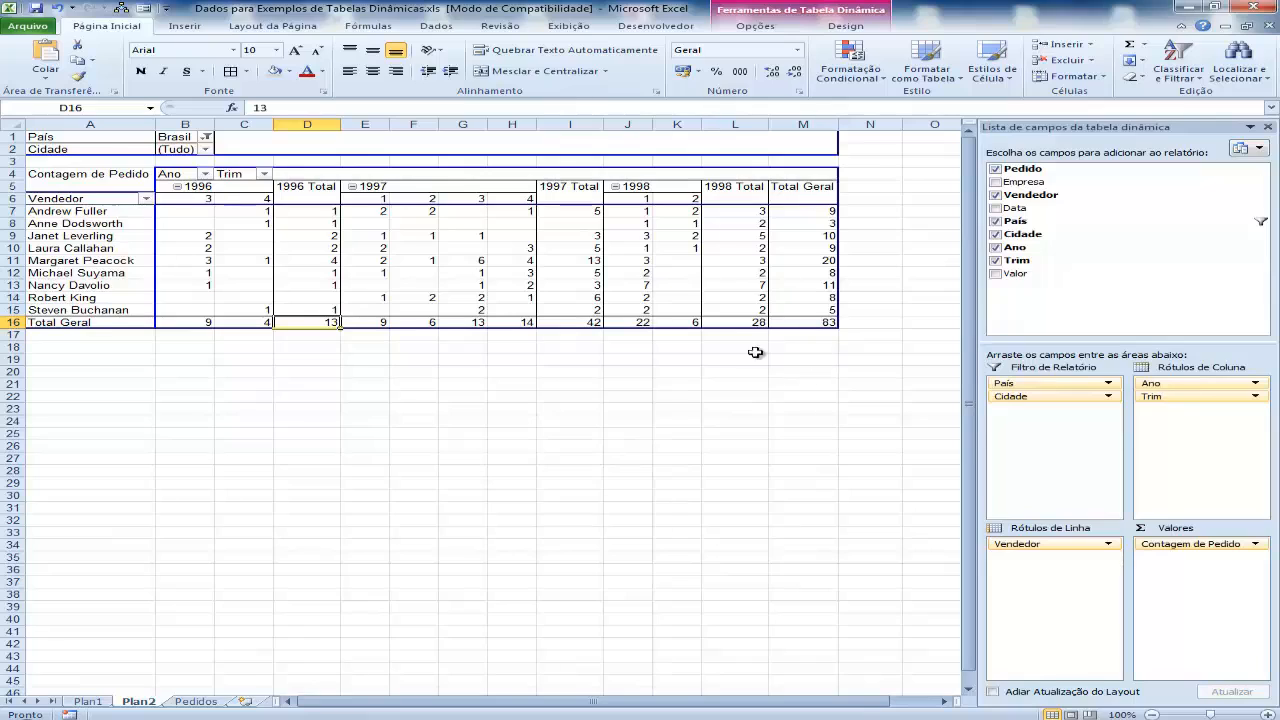
Step: Extract the orders behind the seller's 1997 total in cell I11 to a detail sheet and delete that sheet
left_click(592, 261)
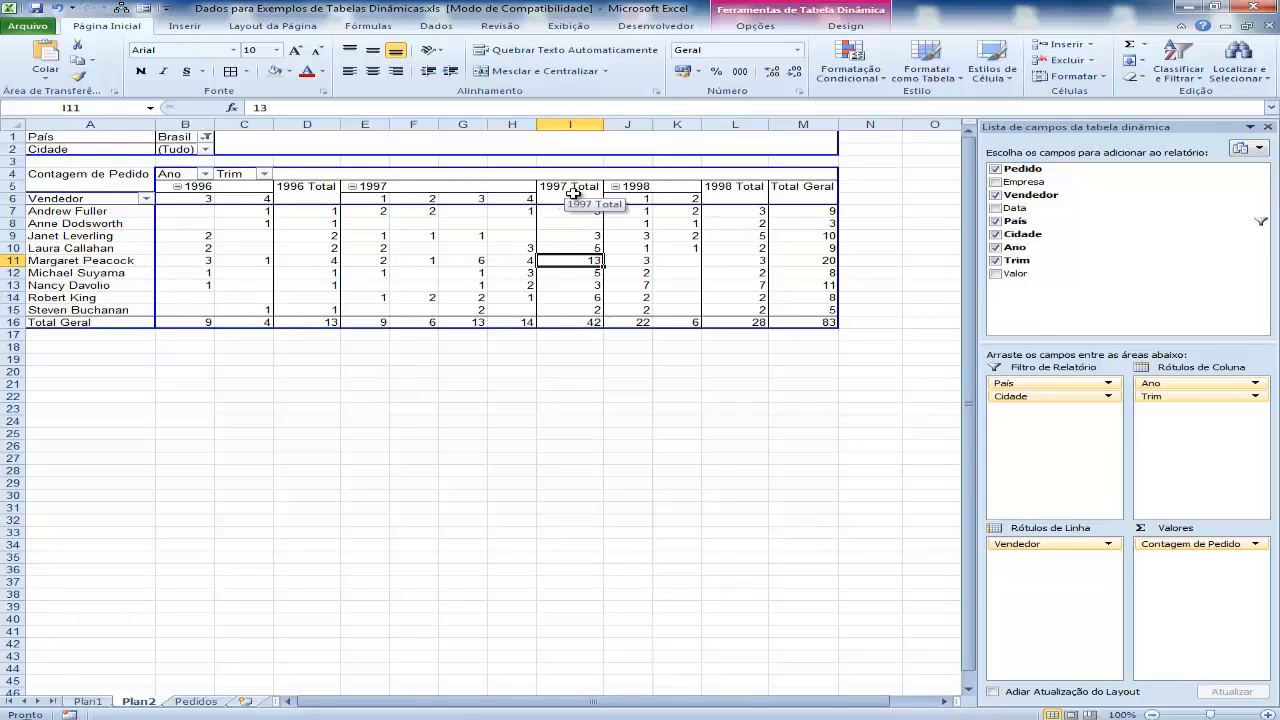
double_click(583, 260)
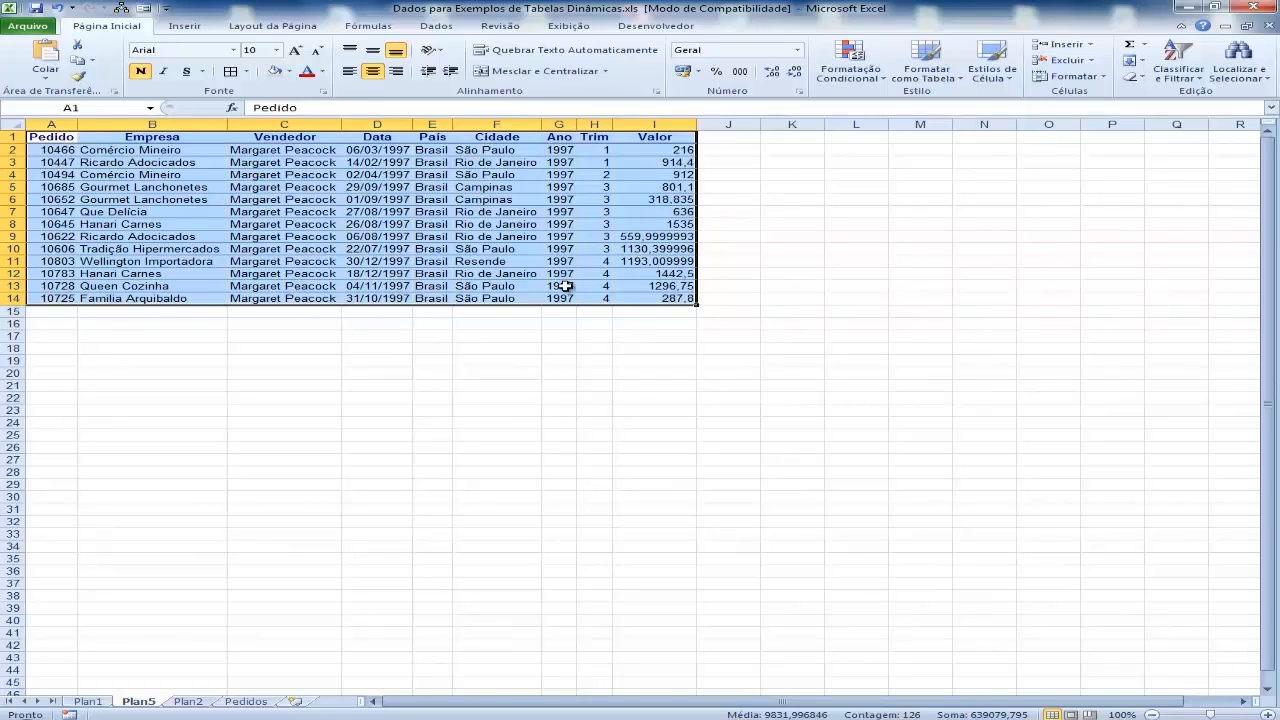
right_click(148, 703)
left_click(193, 561)
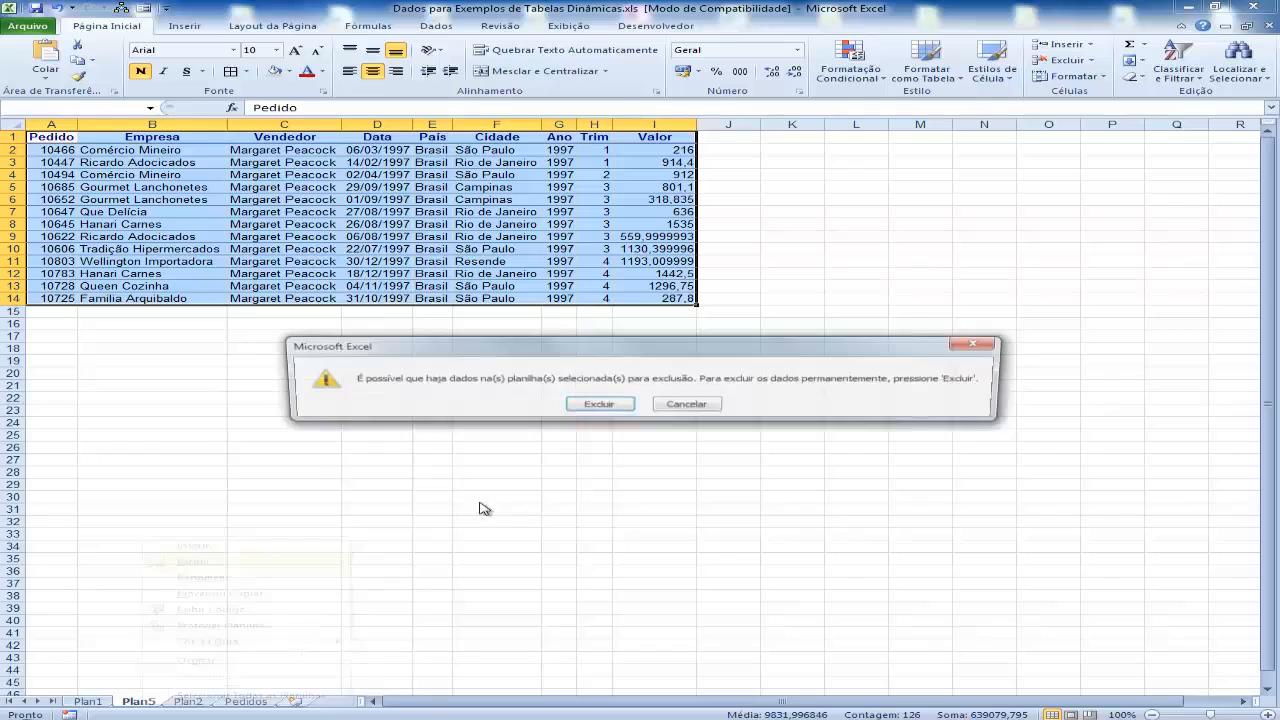
left_click(595, 405)
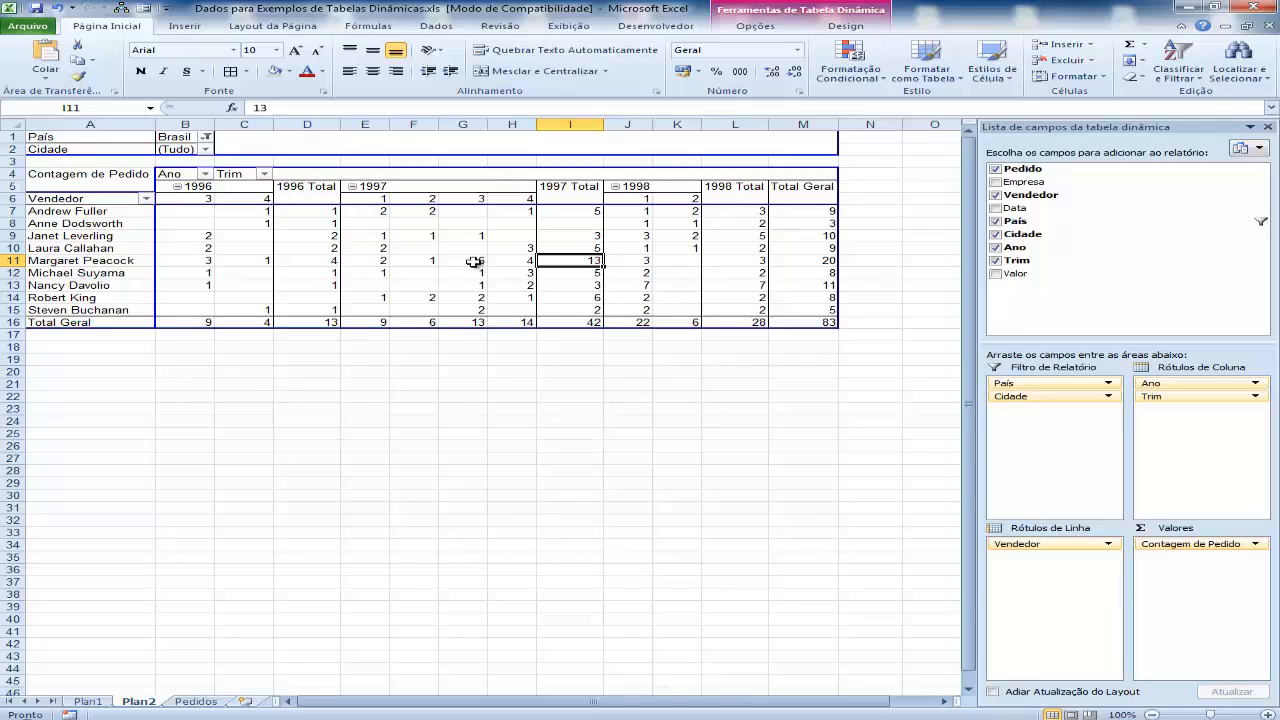
Step: On Plan1, extract the orders behind the Alemanha sales value in cell B6 to a new detail sheet
mouse_move(748, 283)
mouse_move(385, 250)
left_click(90, 702)
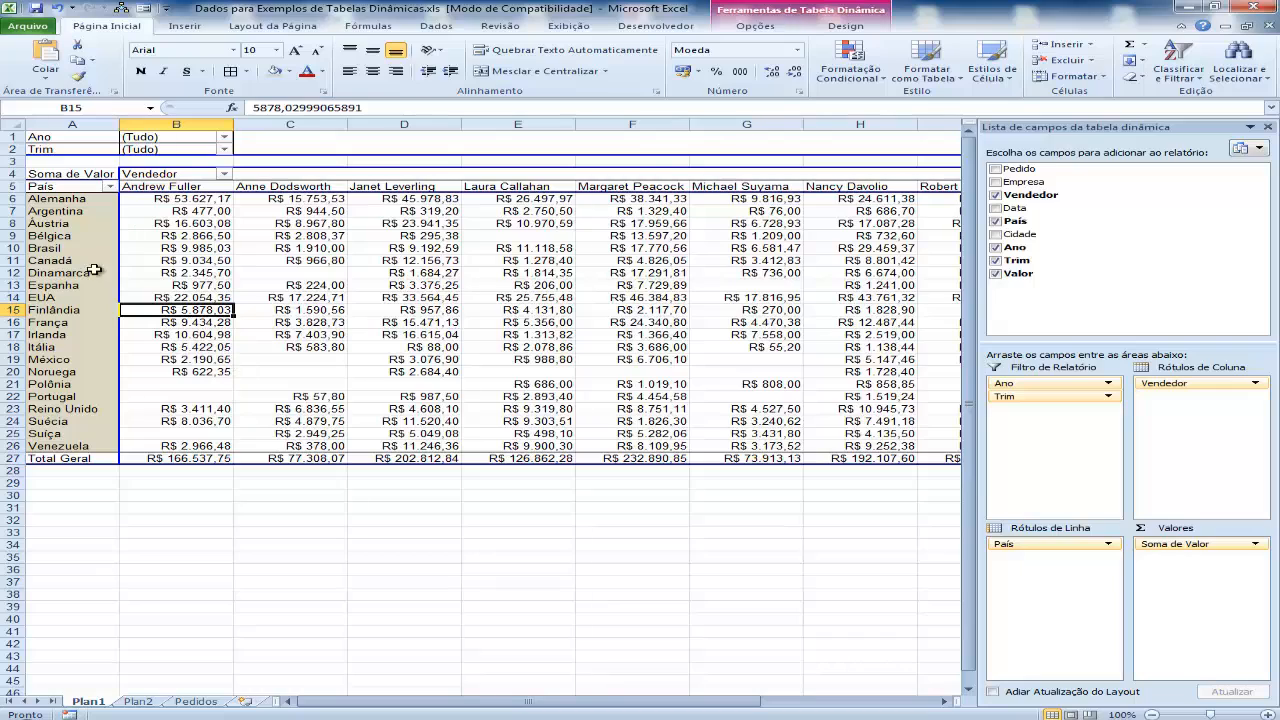
left_click(198, 200)
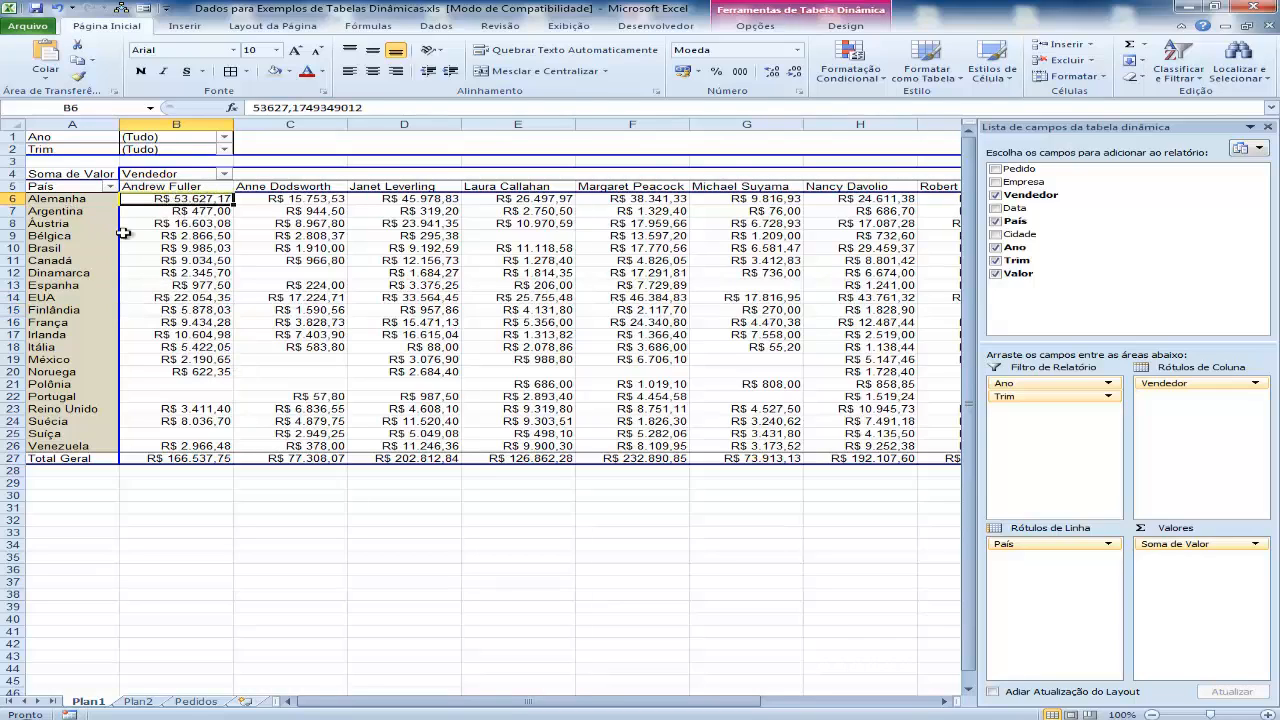
mouse_move(195, 211)
double_click(192, 199)
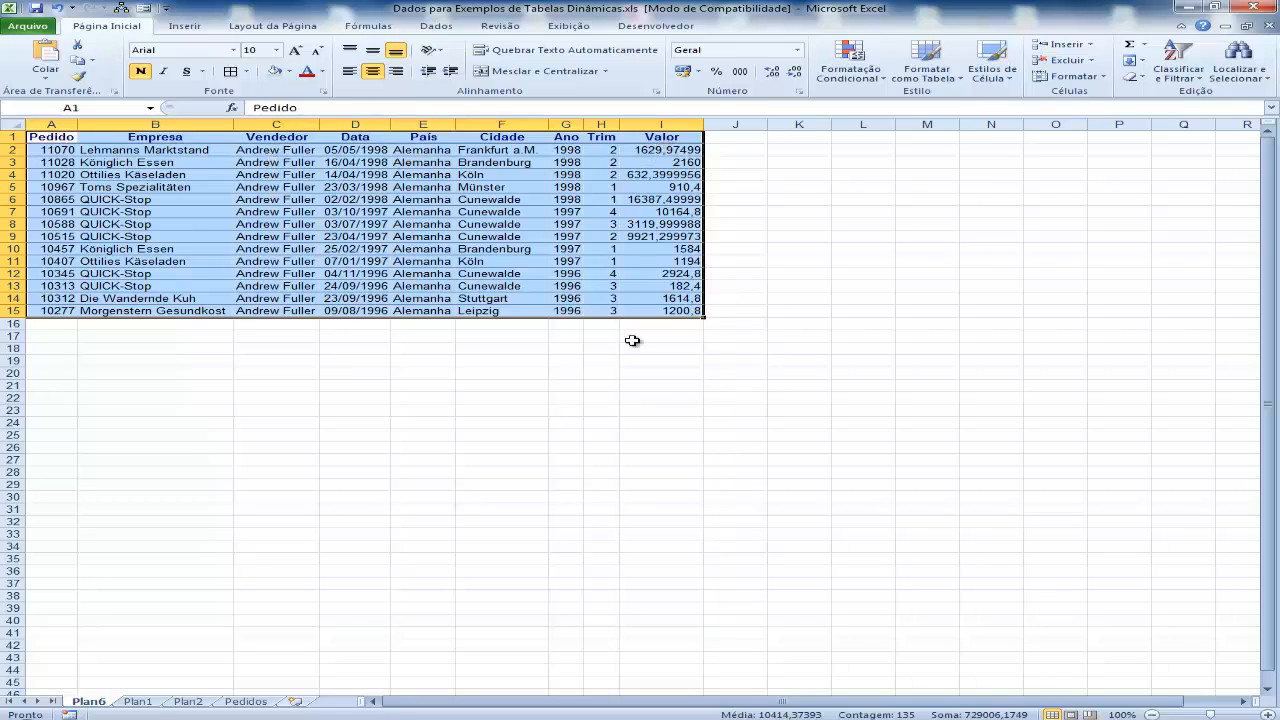
Step: Sum the Valor column I2:I15 in cell I16 of the detail sheet and compare it with B6 on Plan1
left_click(655, 326)
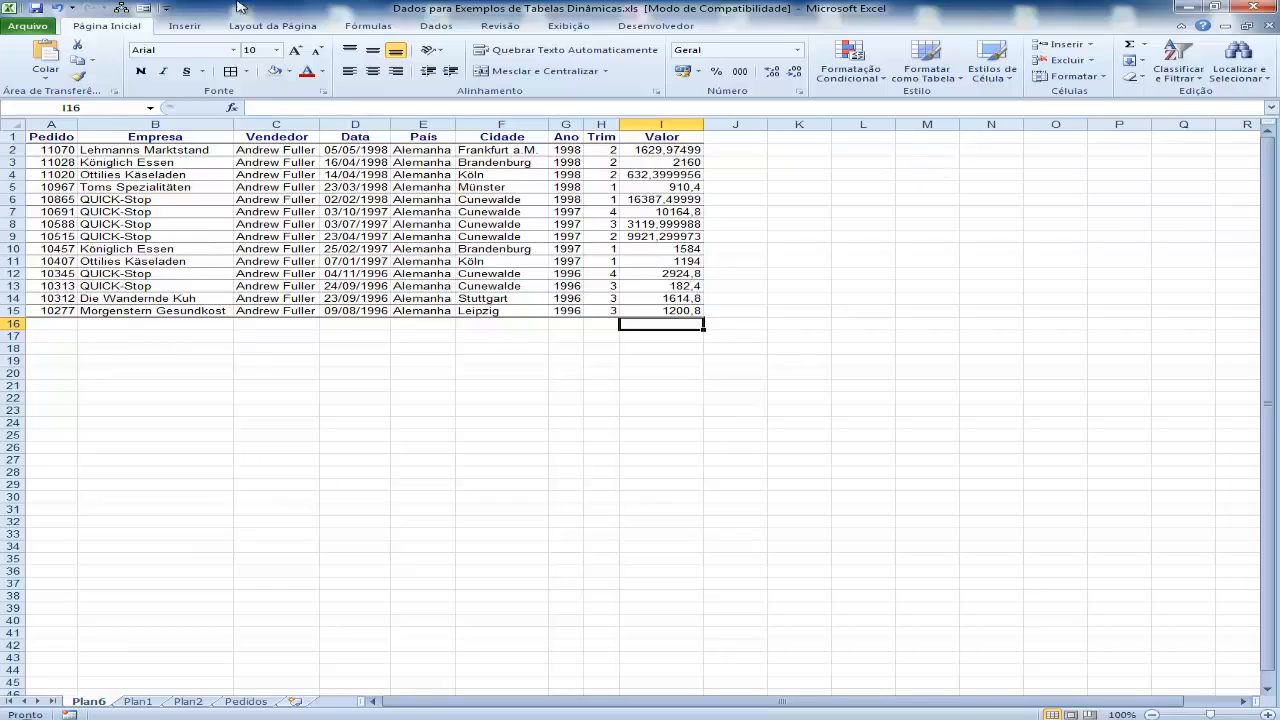
left_click(1144, 45)
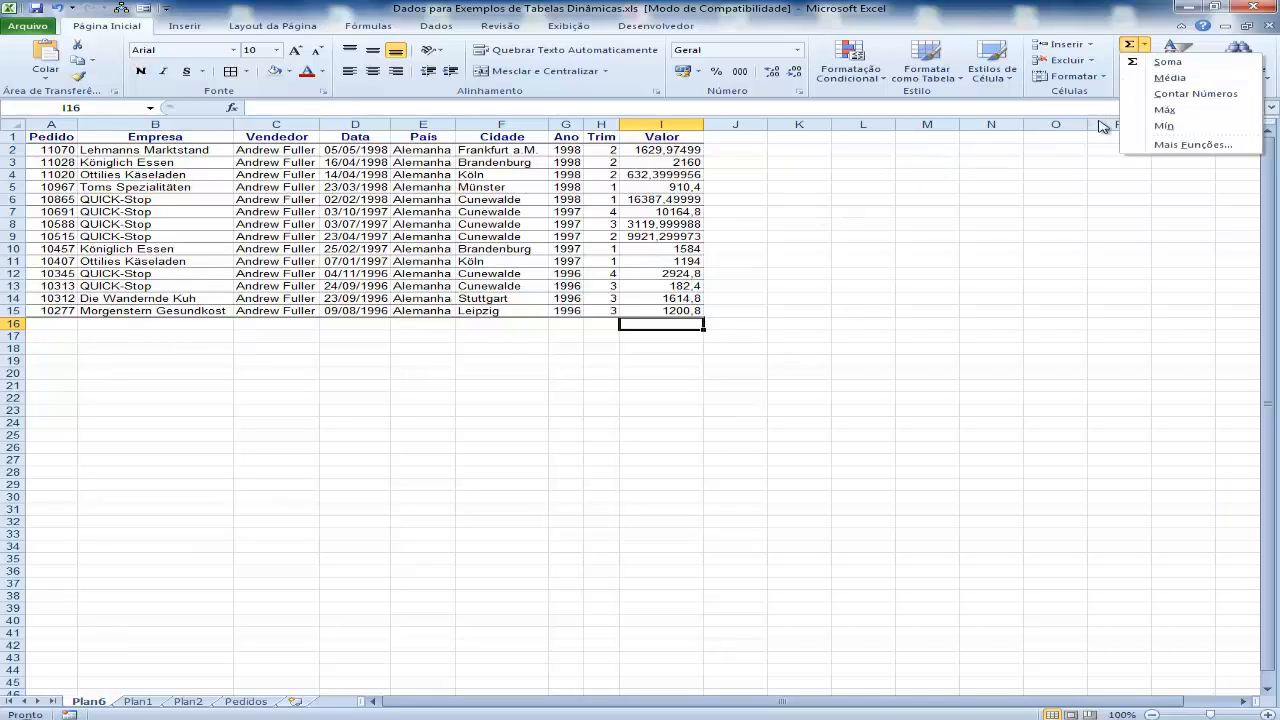
left_click(1167, 62)
key("Return")
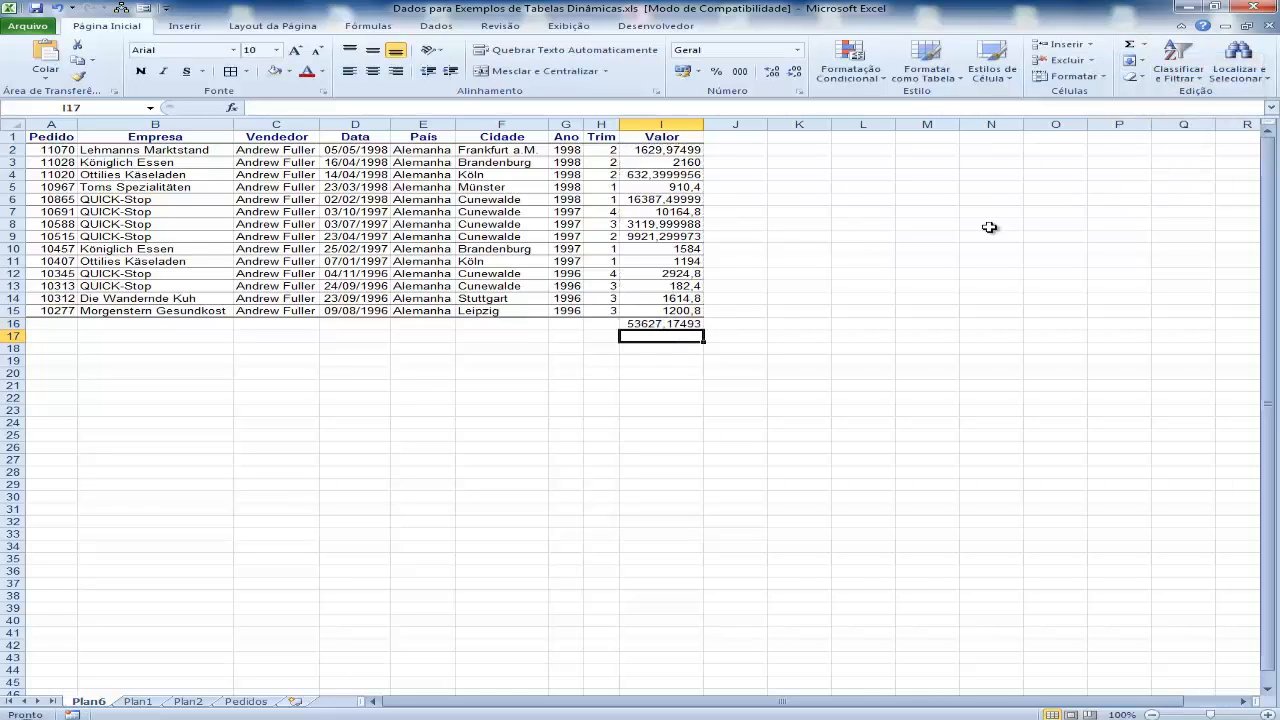
left_click(692, 324)
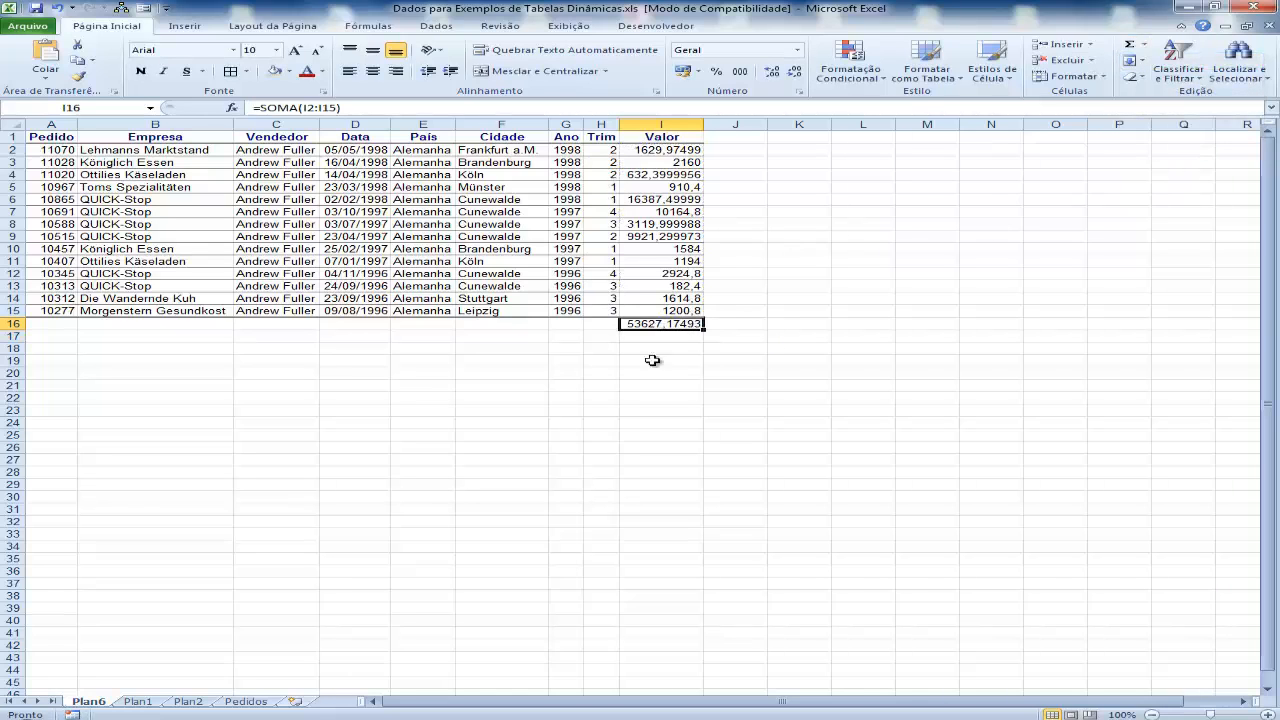
left_click(137, 704)
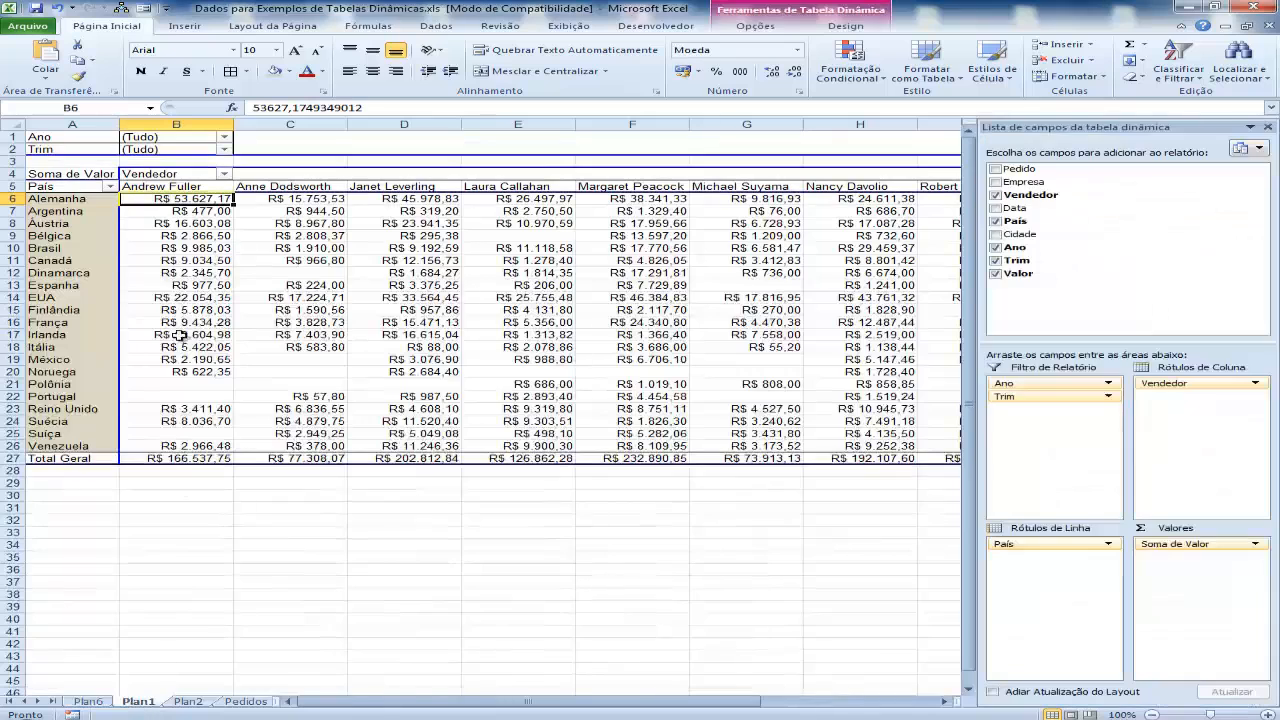
mouse_move(219, 200)
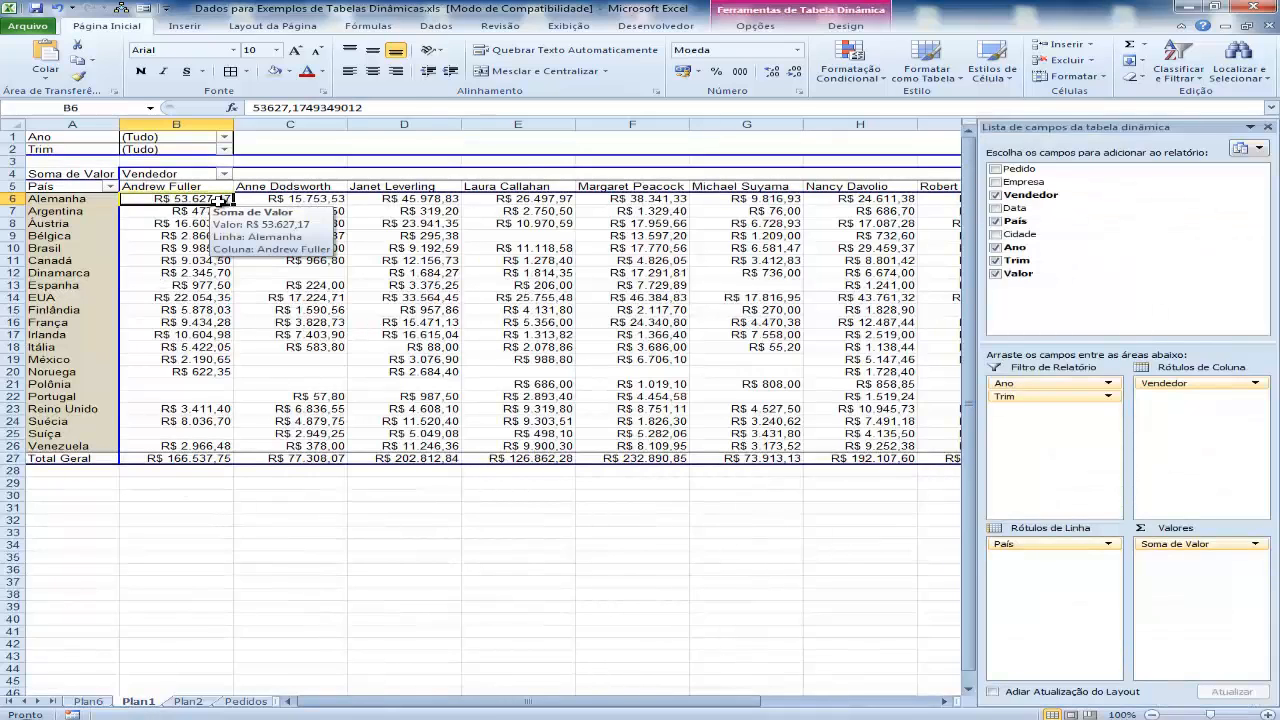
Step: Delete the Plan6 detail sheet and its data permanently
left_click(88, 703)
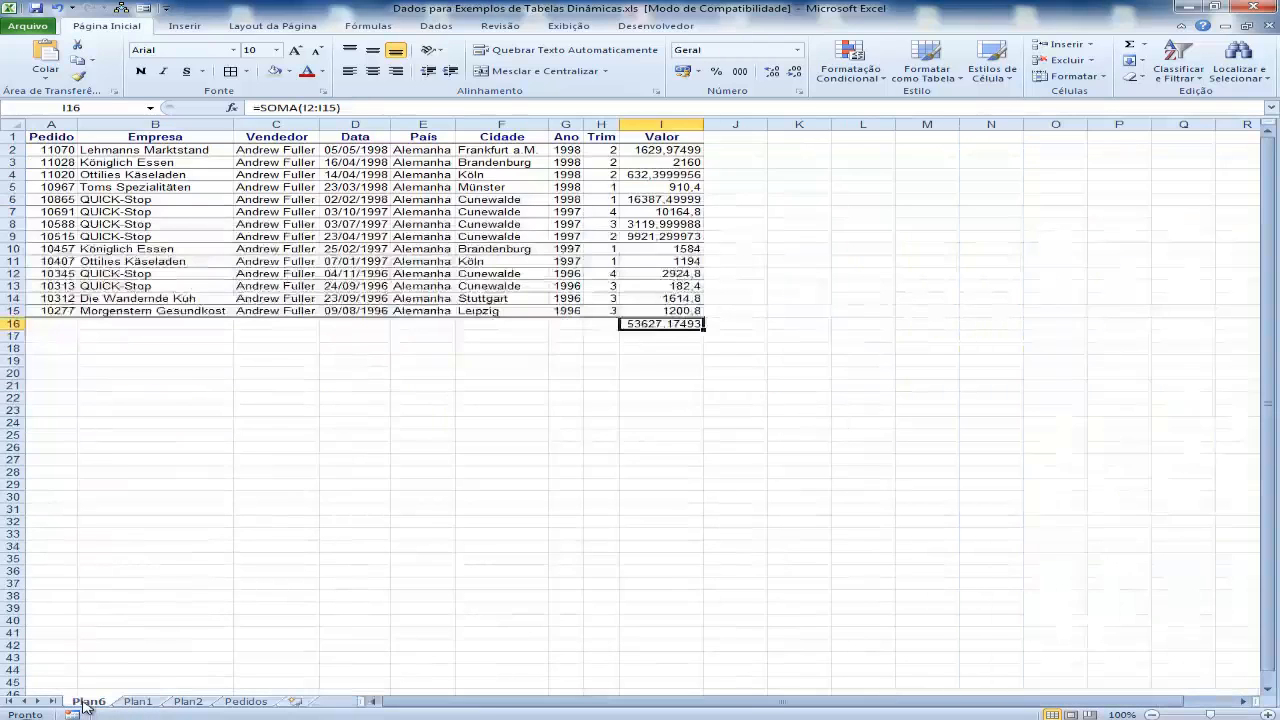
right_click(88, 703)
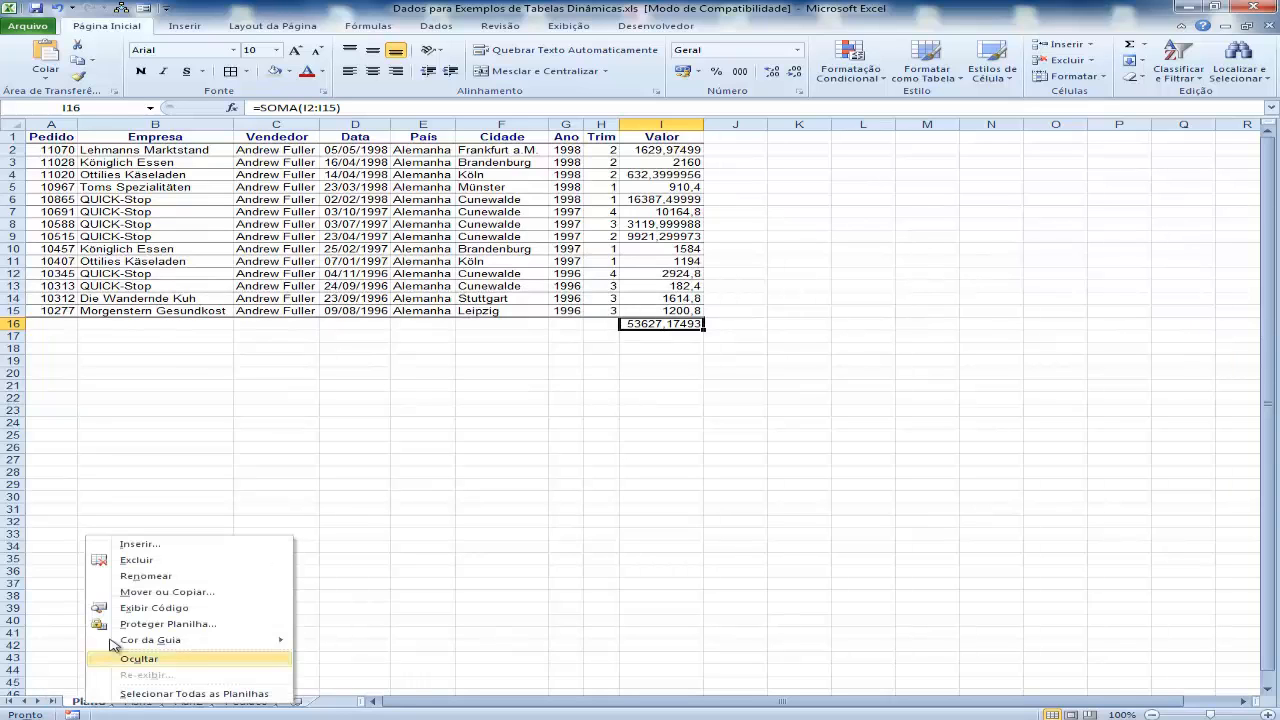
left_click(137, 560)
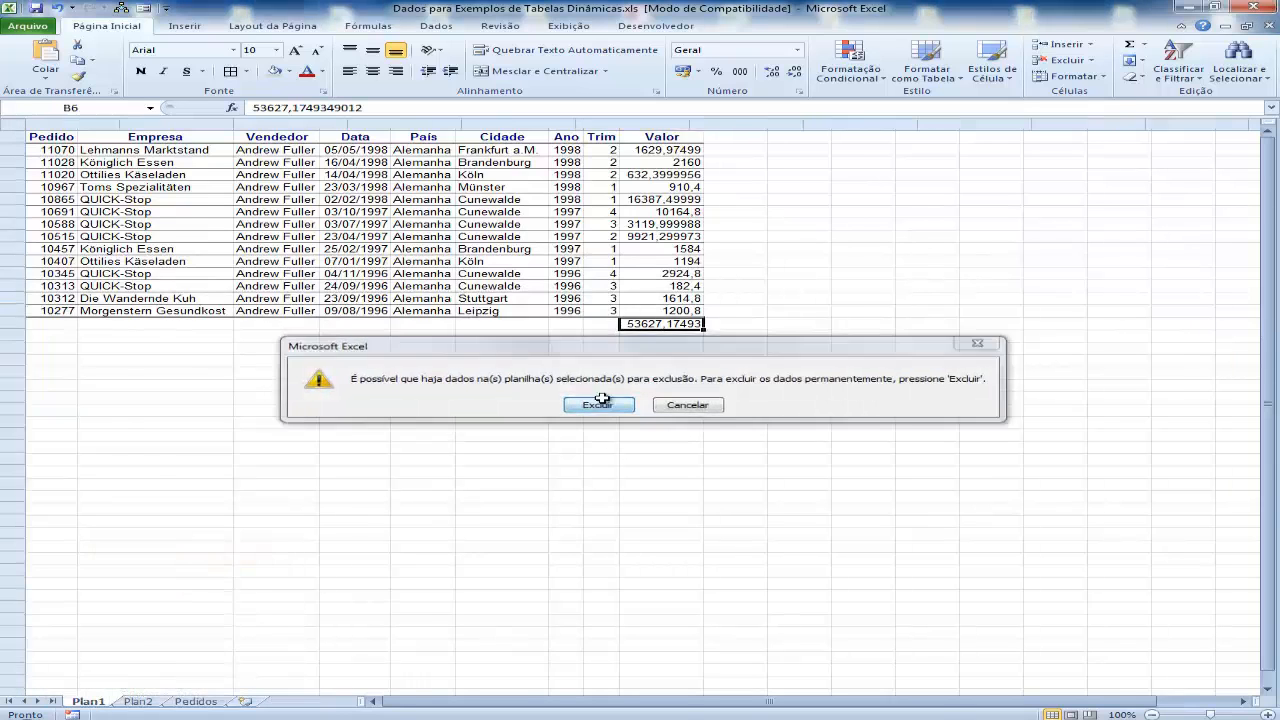
left_click(605, 414)
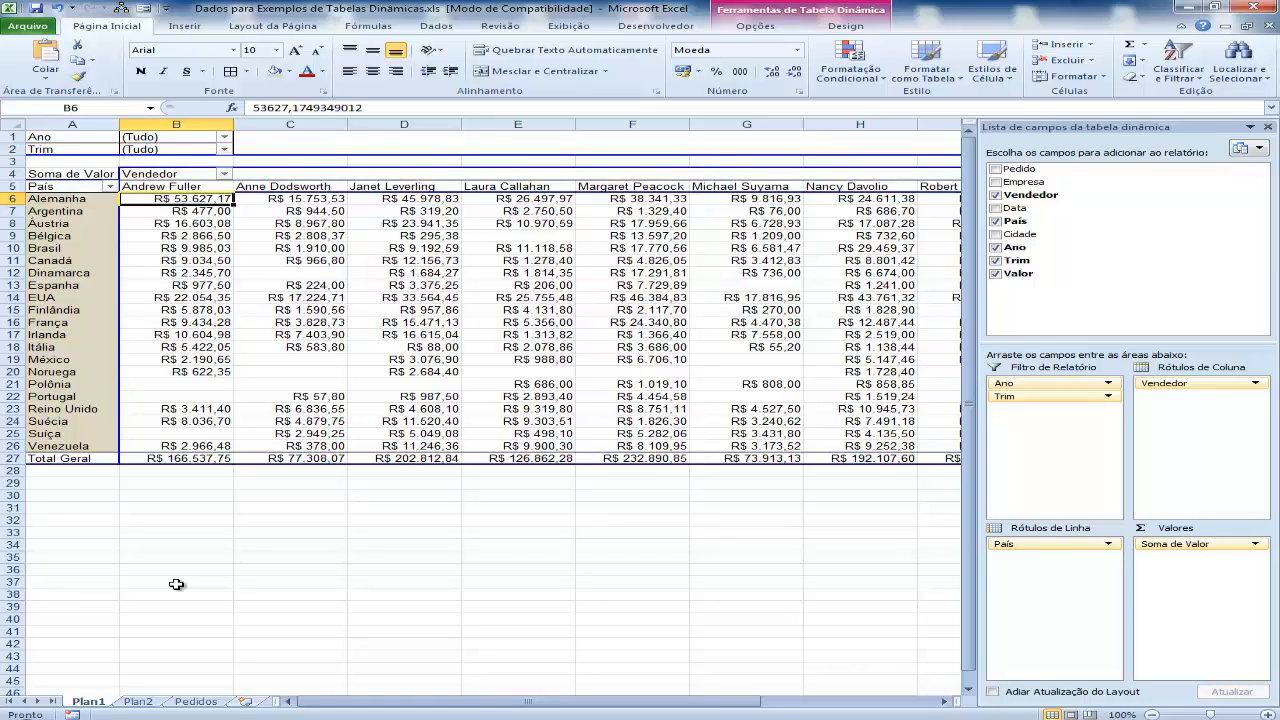
Step: In the Plan2 pivot table, remove Contagem de Pedido from the values and add the Valor field as a sum instead
left_click(139, 701)
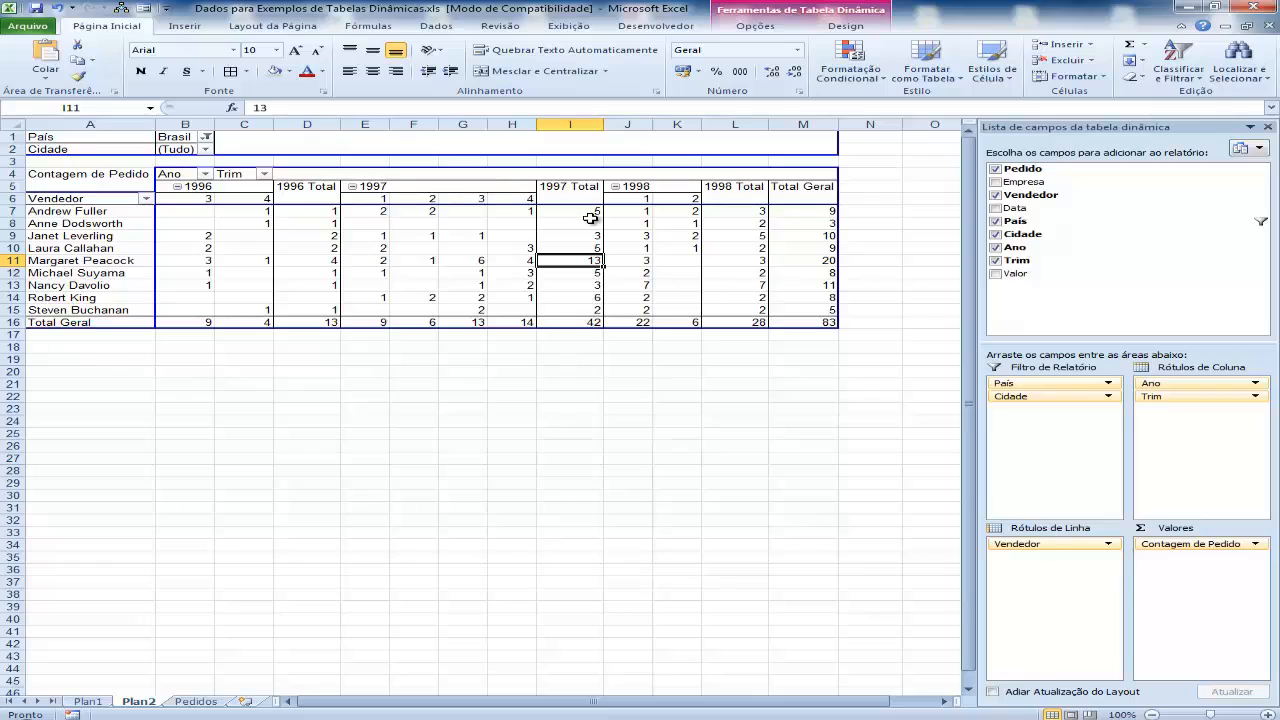
mouse_move(590, 218)
left_click(88, 701)
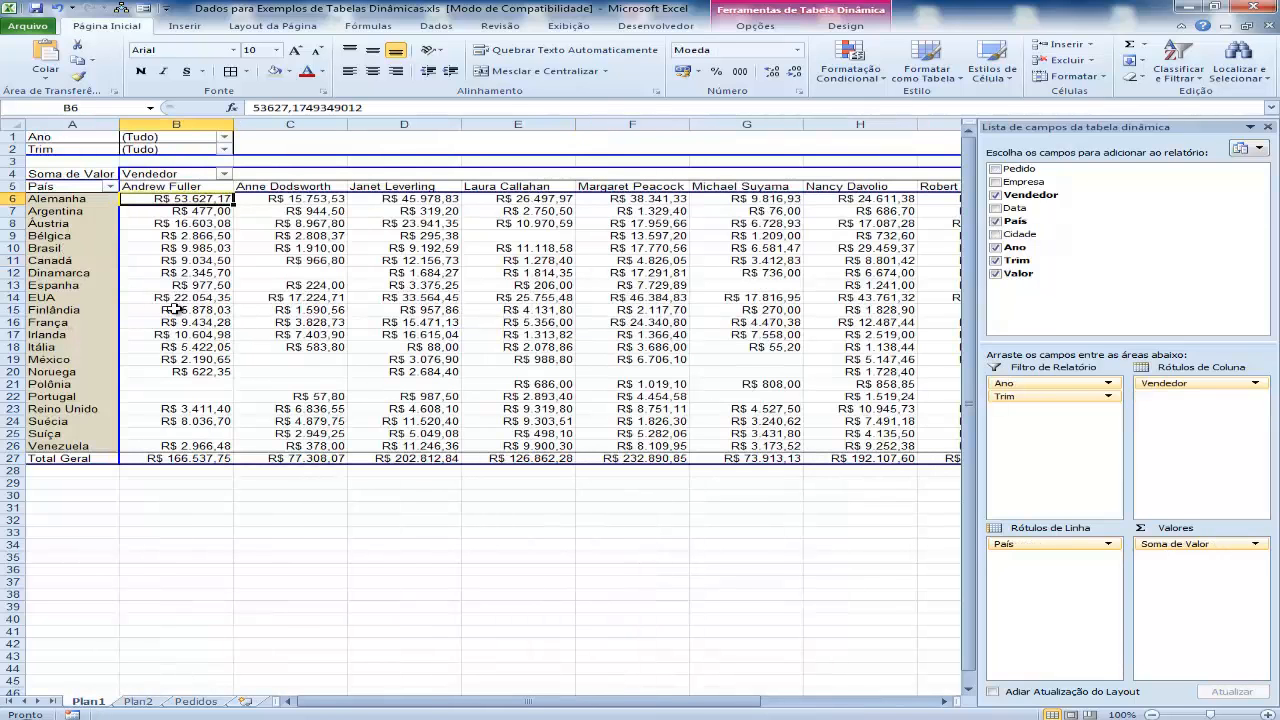
left_click(138, 701)
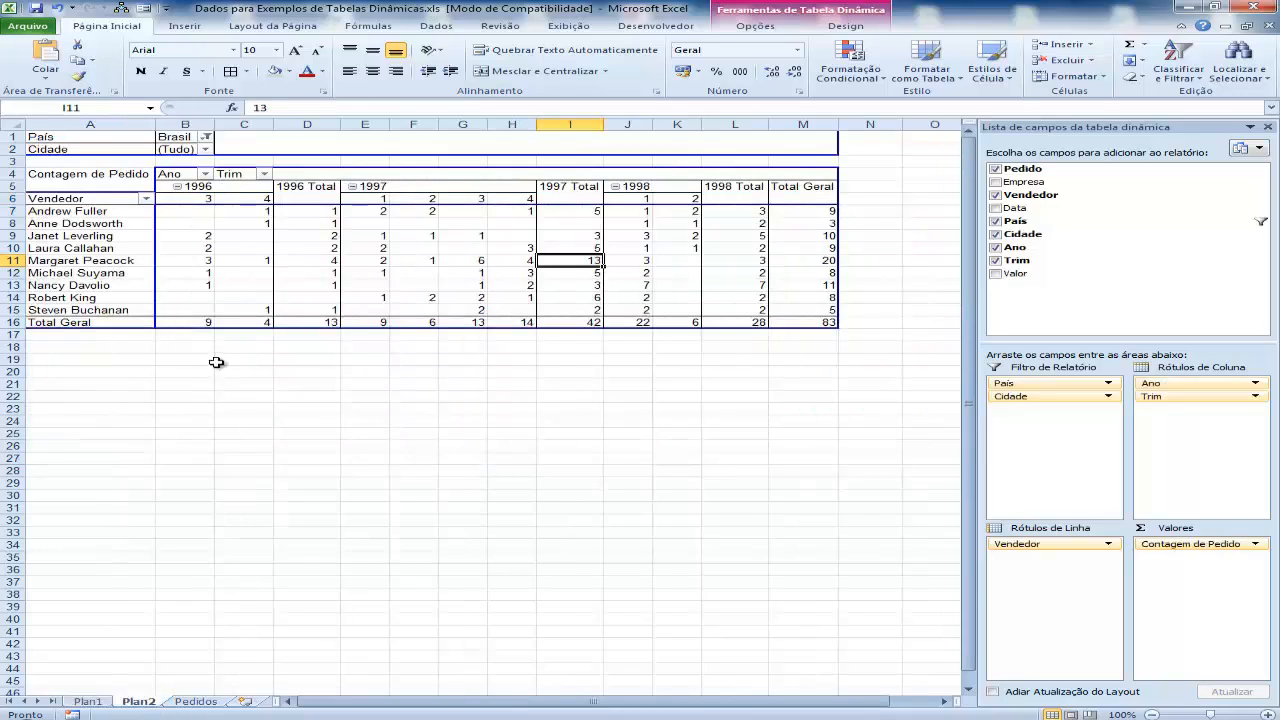
left_click(204, 212)
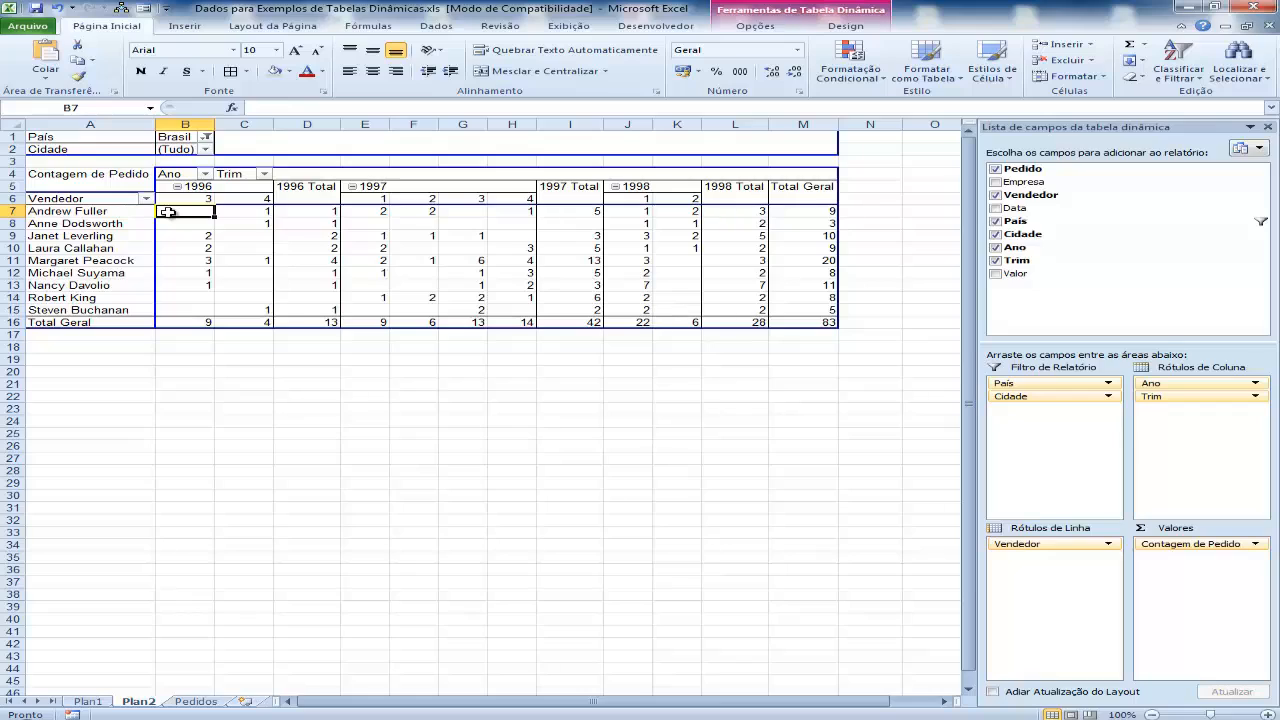
mouse_move(167, 212)
mouse_move(203, 200)
left_click(1256, 545)
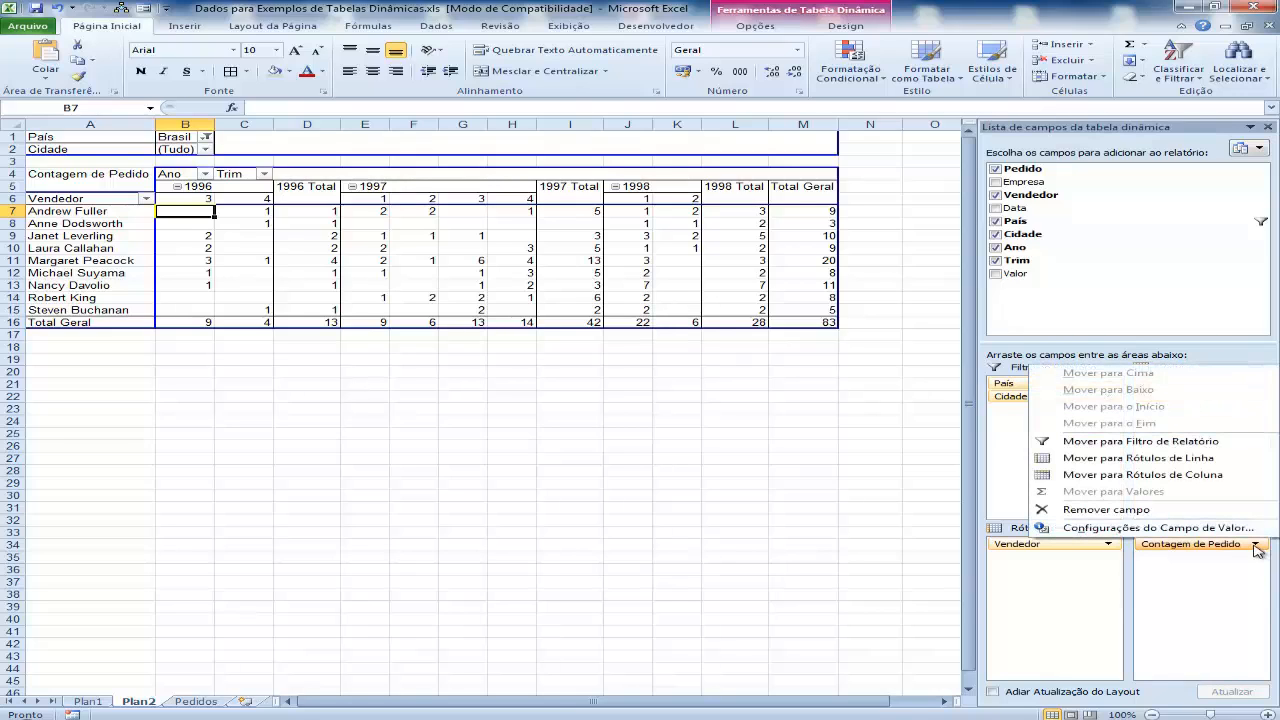
left_click(1105, 510)
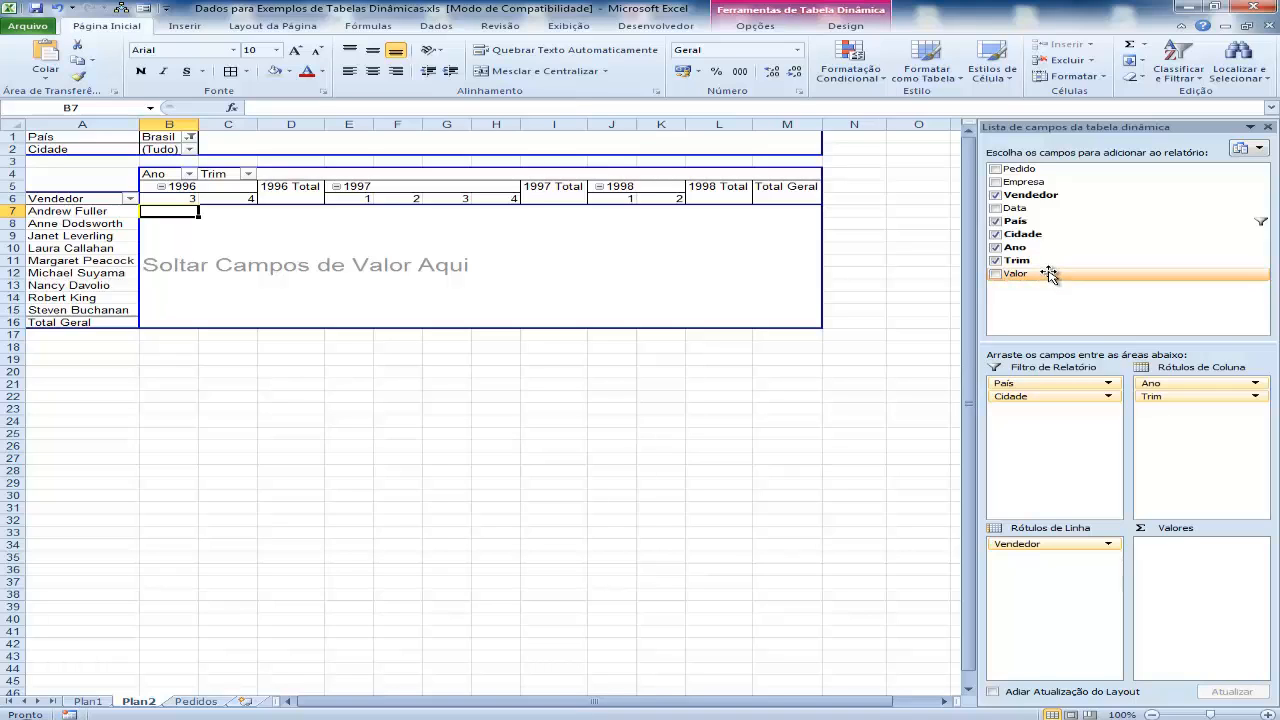
left_click_drag(1049, 276, 1187, 550)
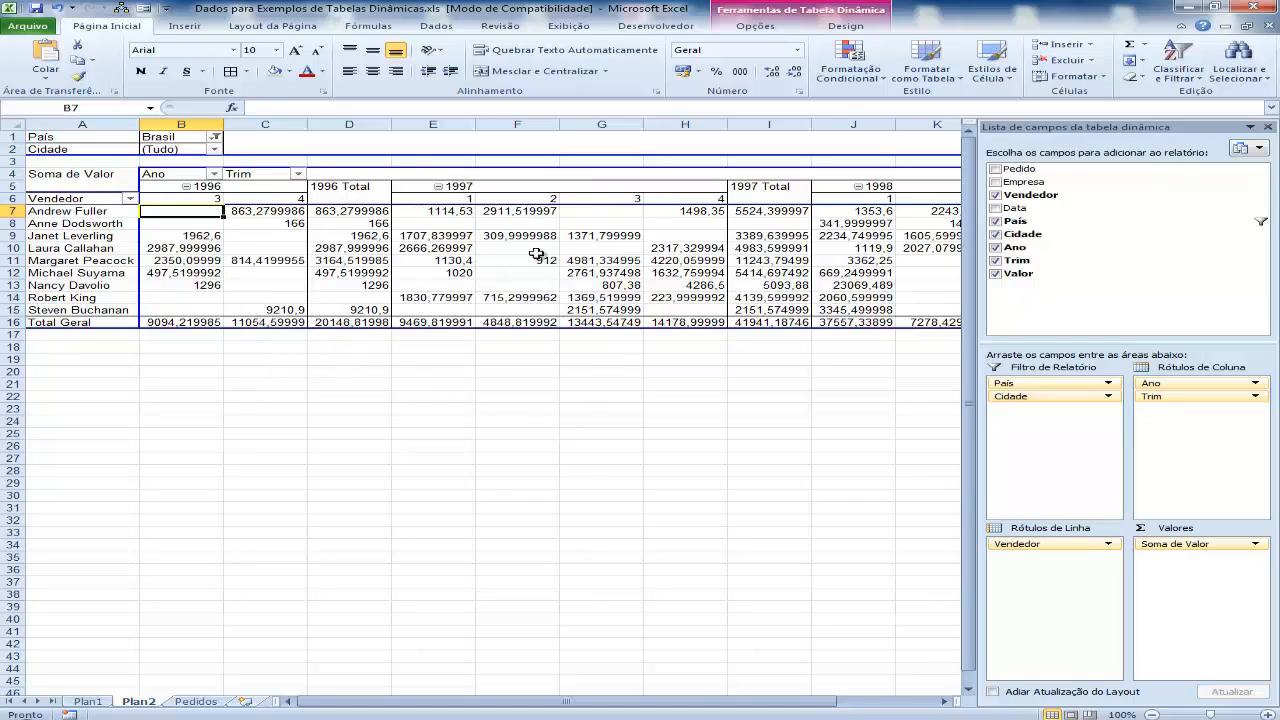
Step: Set the number format of the Soma de Valor field to Contábil with 2 decimal places and the R$ symbol
right_click(602, 263)
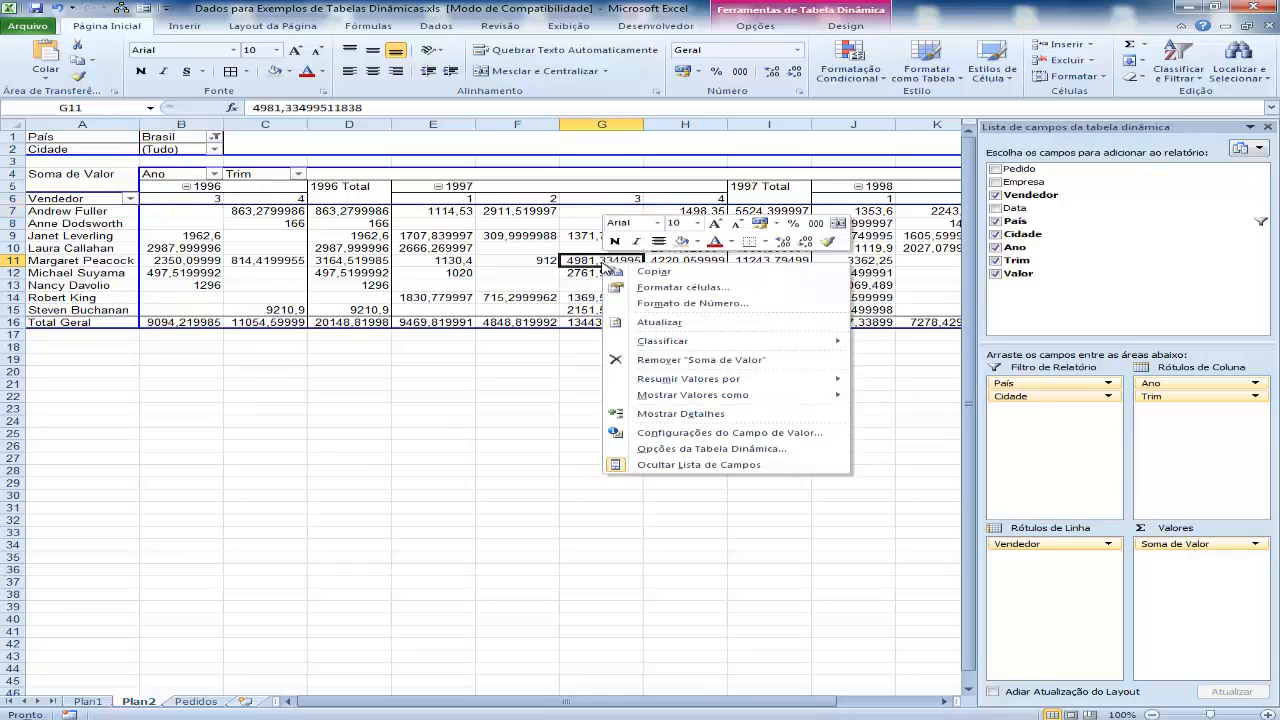
left_click(692, 433)
left_click_drag(616, 324, 382, 356)
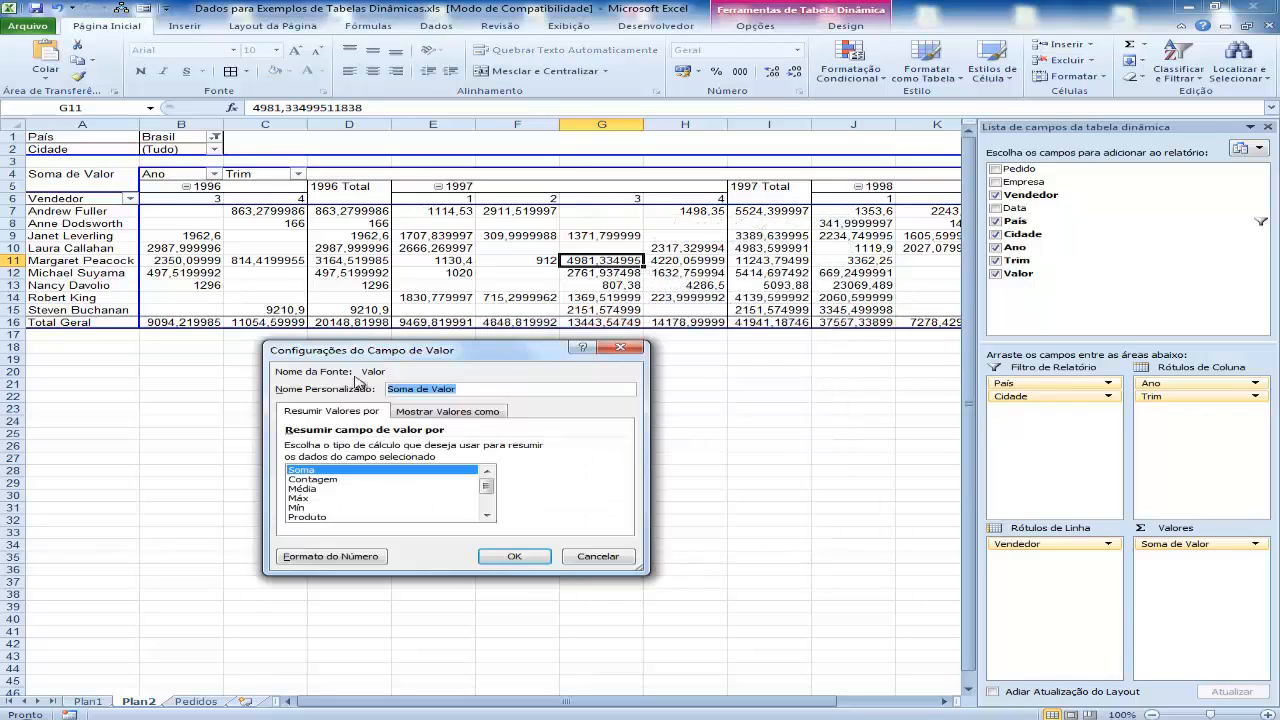
left_click(338, 558)
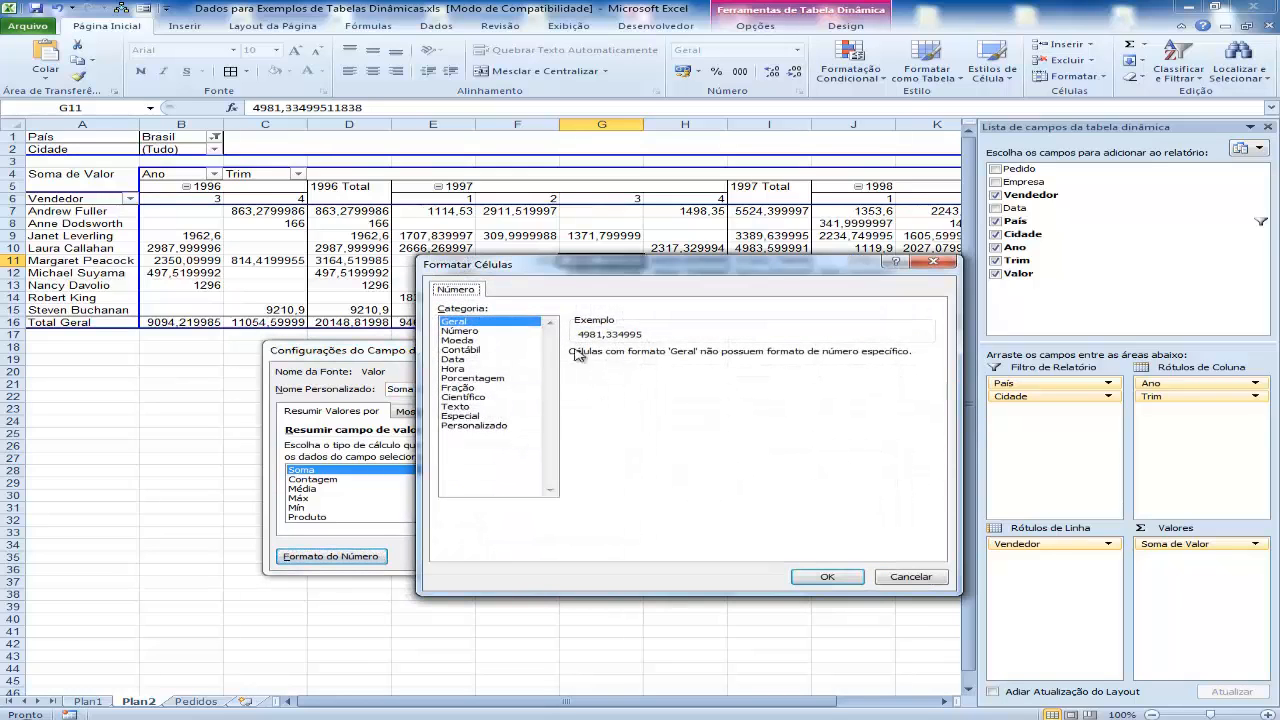
left_click(490, 350)
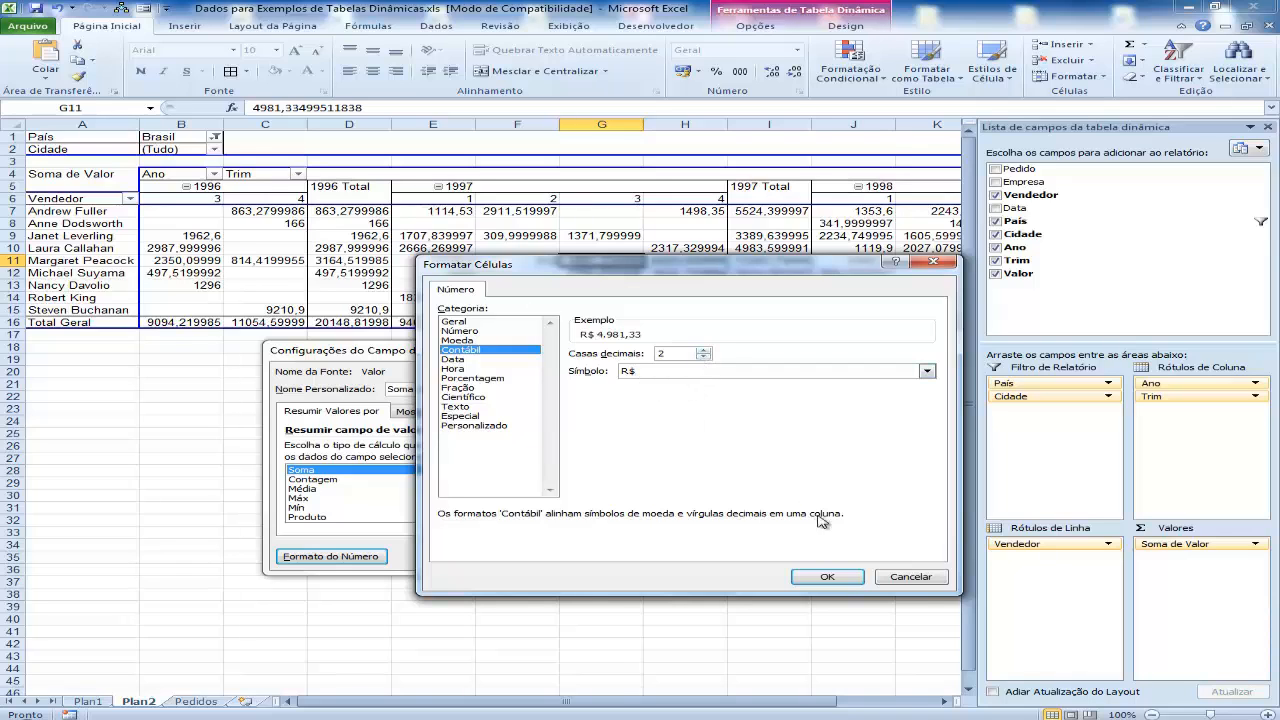
left_click(826, 577)
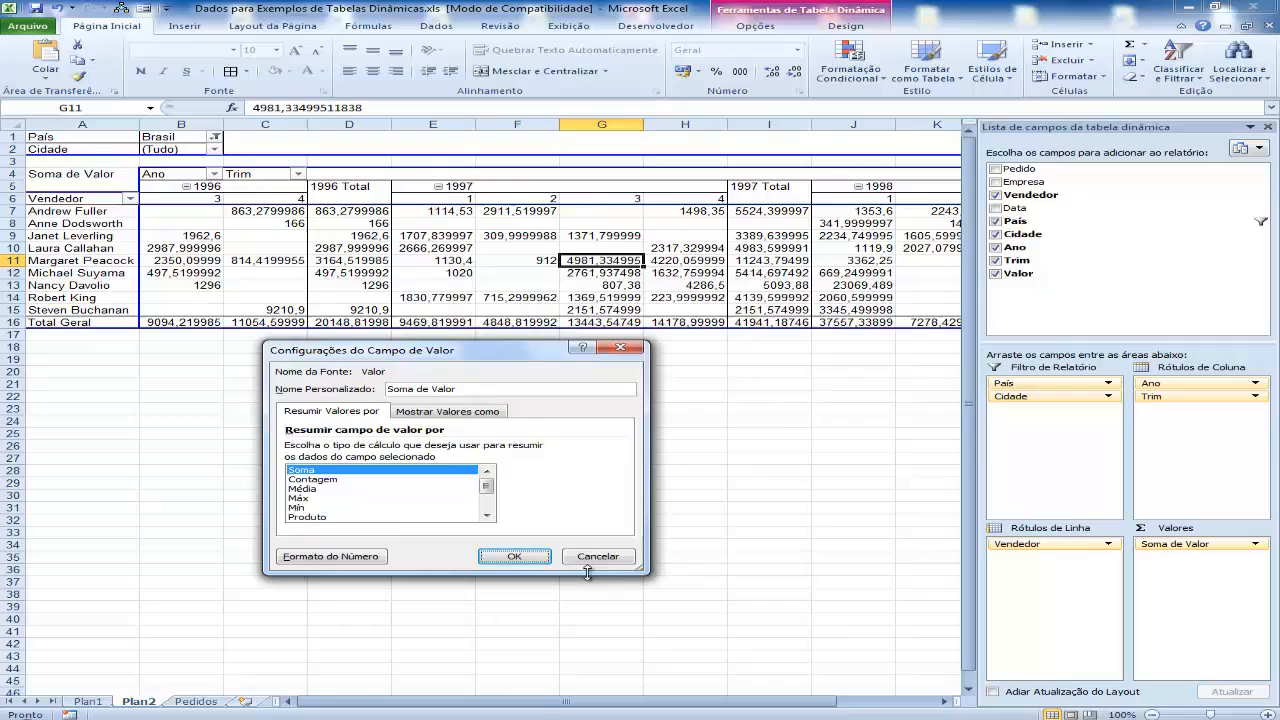
left_click(525, 560)
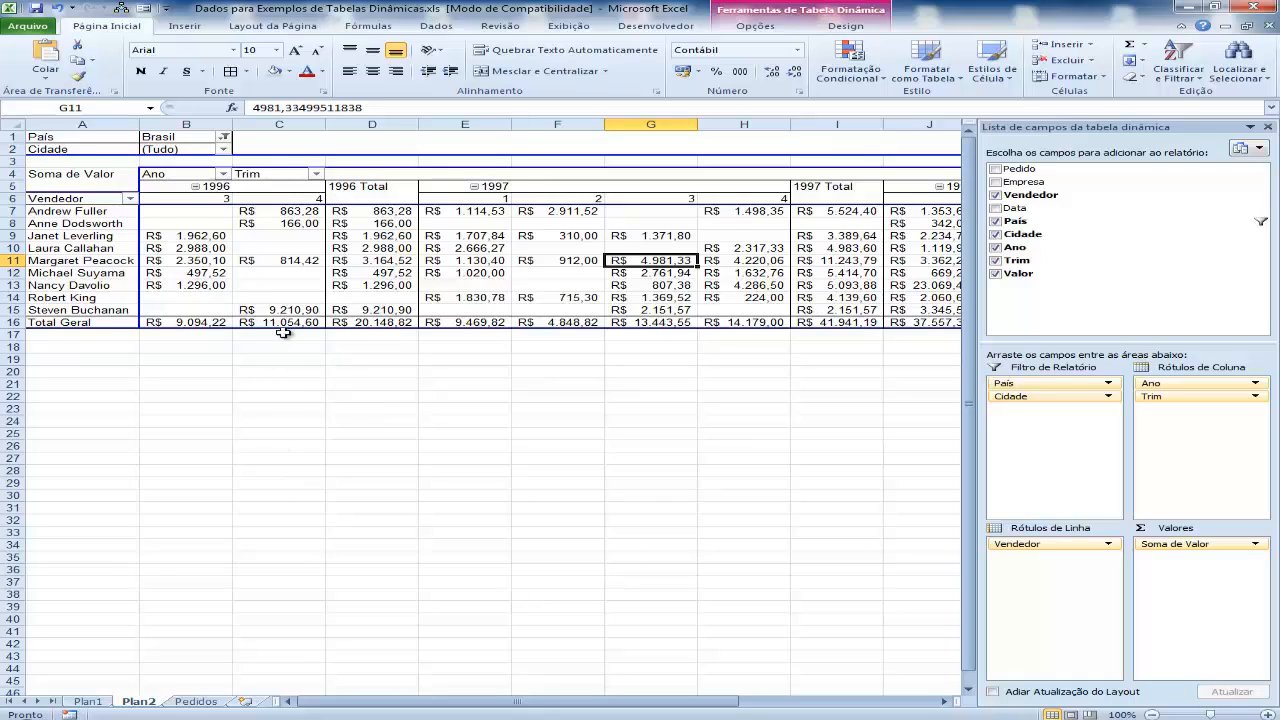
Step: Review the number, alignment and font formatting options for the pivot table's value cells without applying any change
right_click(669, 262)
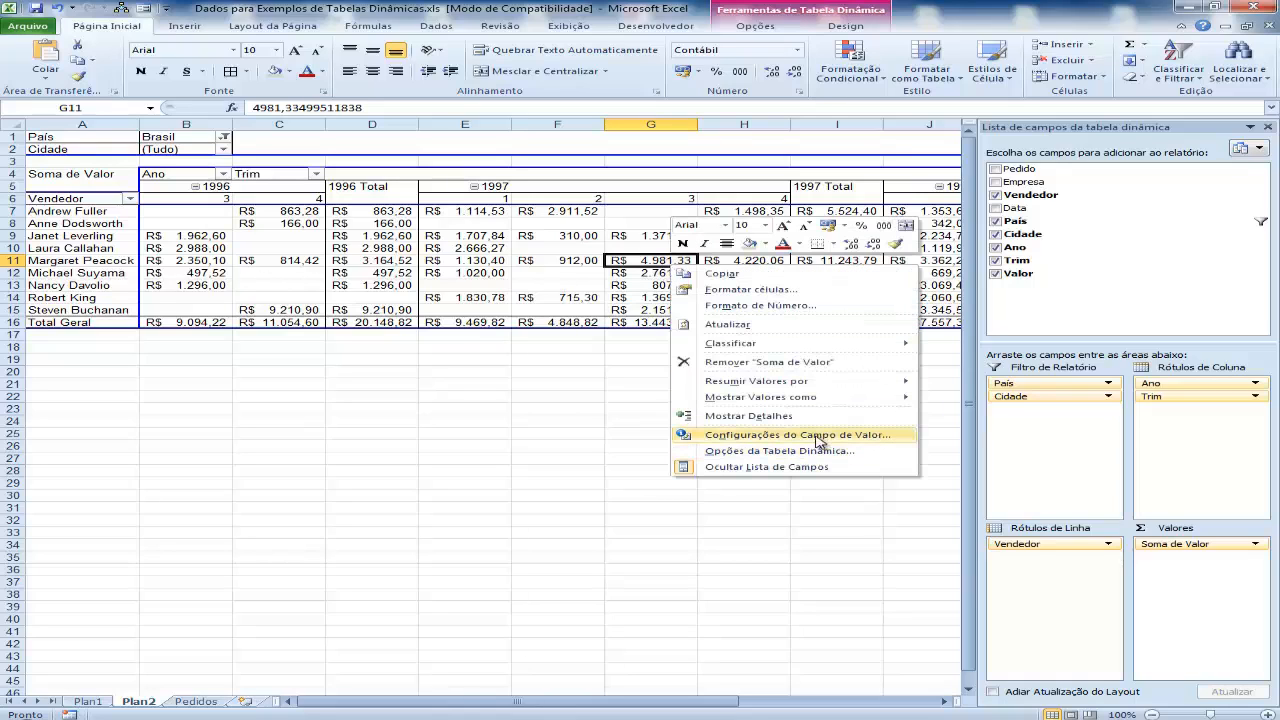
key("Escape")
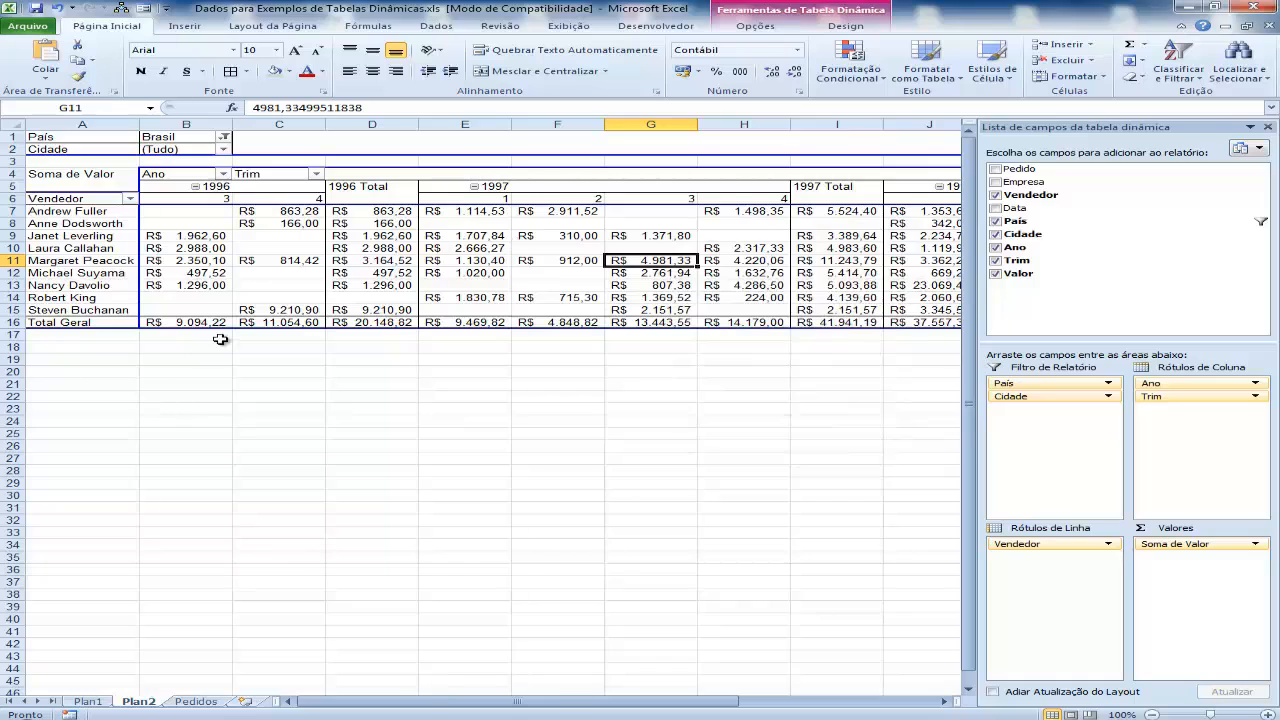
left_click_drag(185, 211, 910, 320)
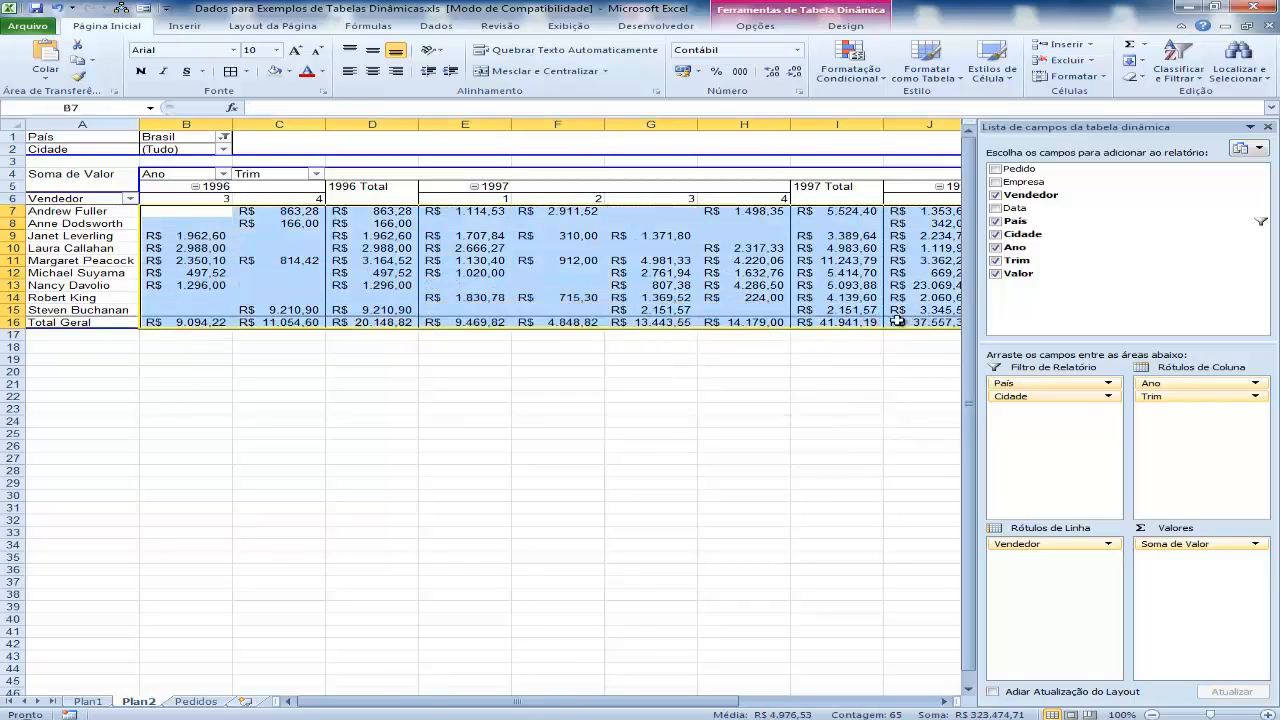
right_click(531, 274)
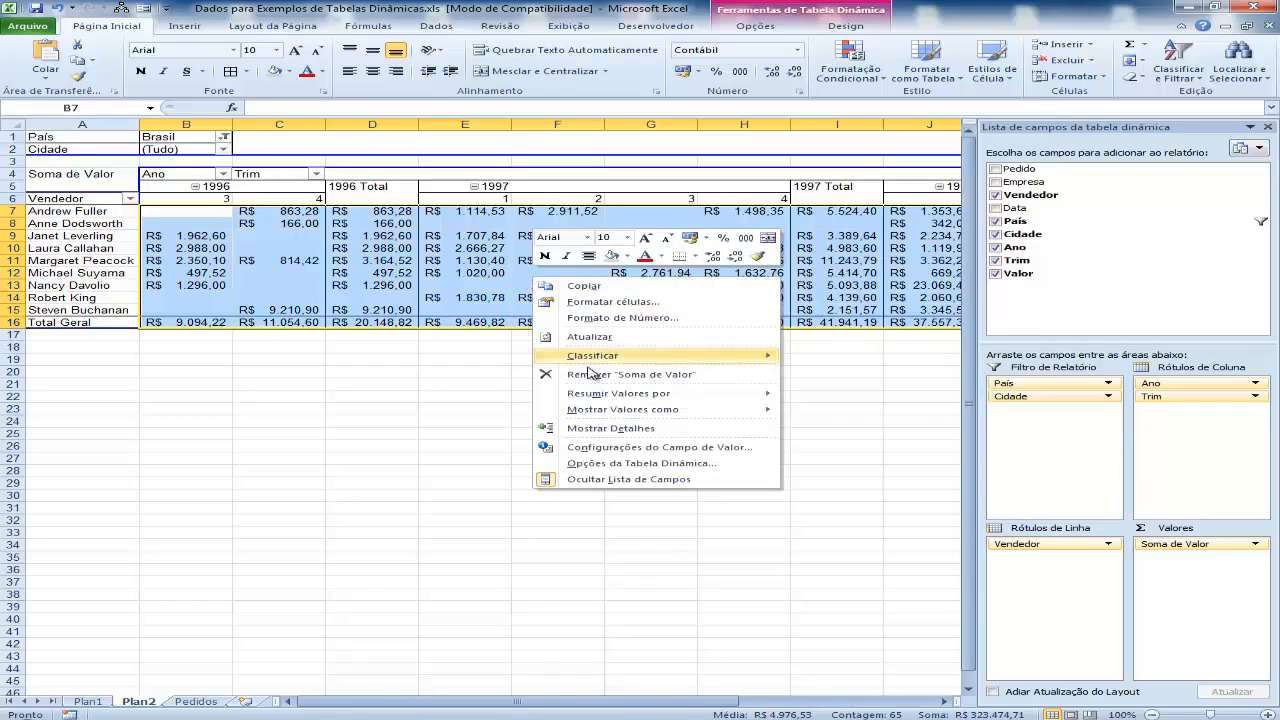
left_click(627, 303)
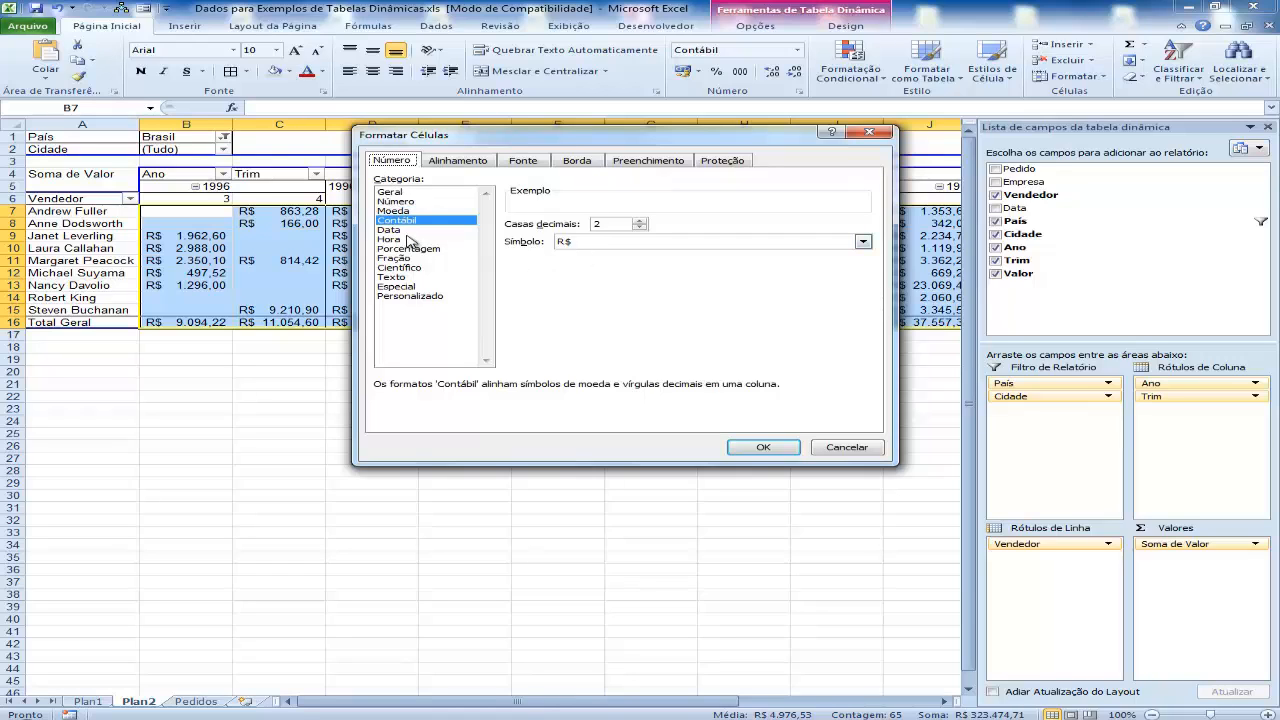
left_click(457, 161)
left_click(523, 161)
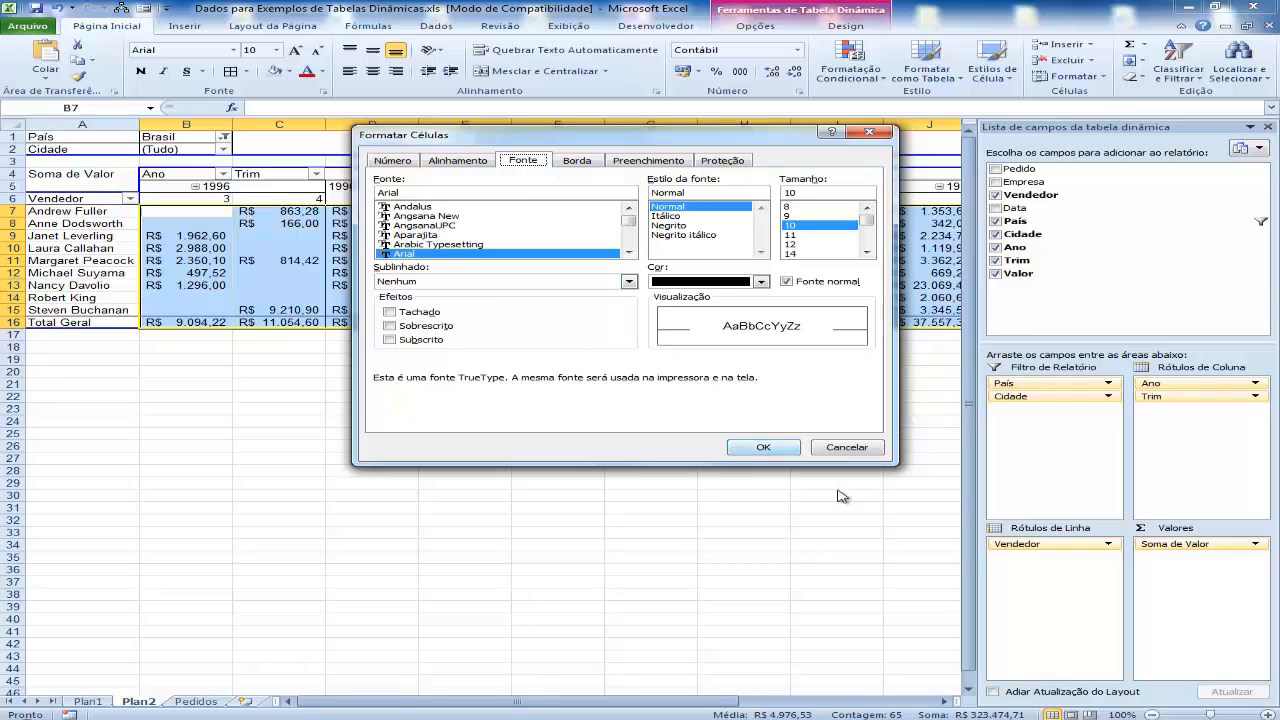
left_click(819, 455)
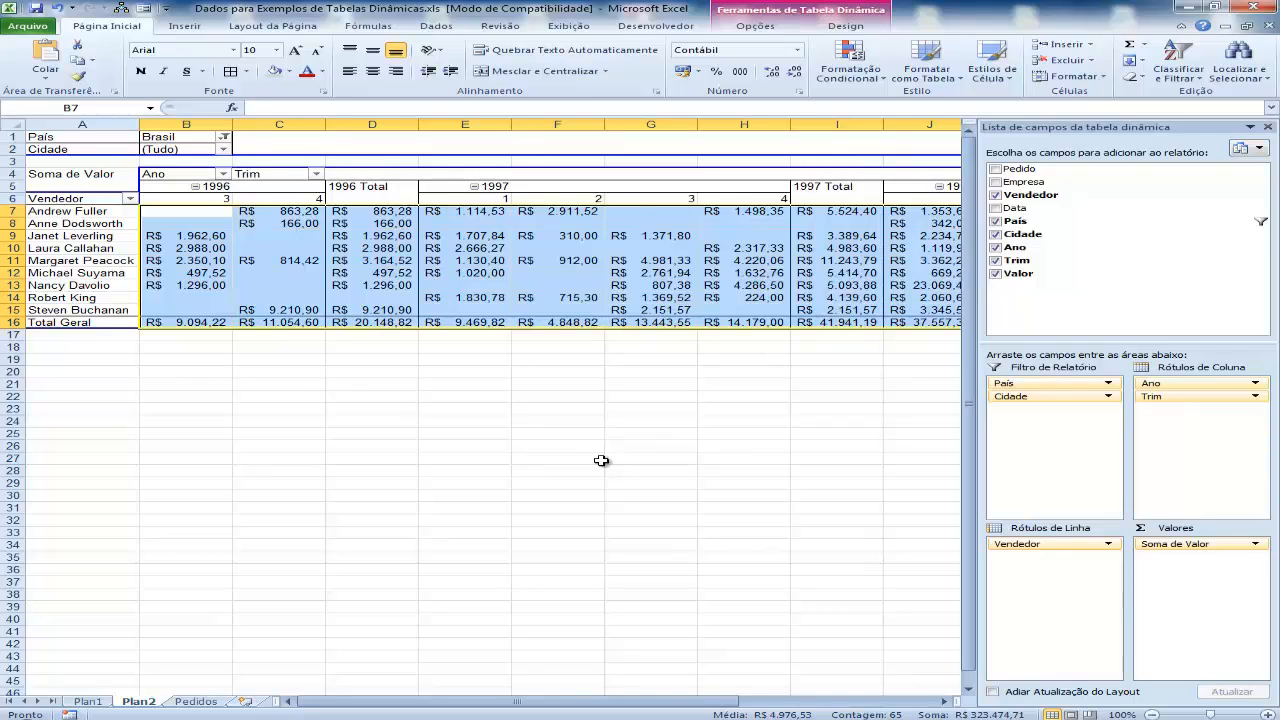
Step: Select cells outside and inside the Plan2 pivot table to compare when the pivot table tools and field list are available
left_click(362, 420)
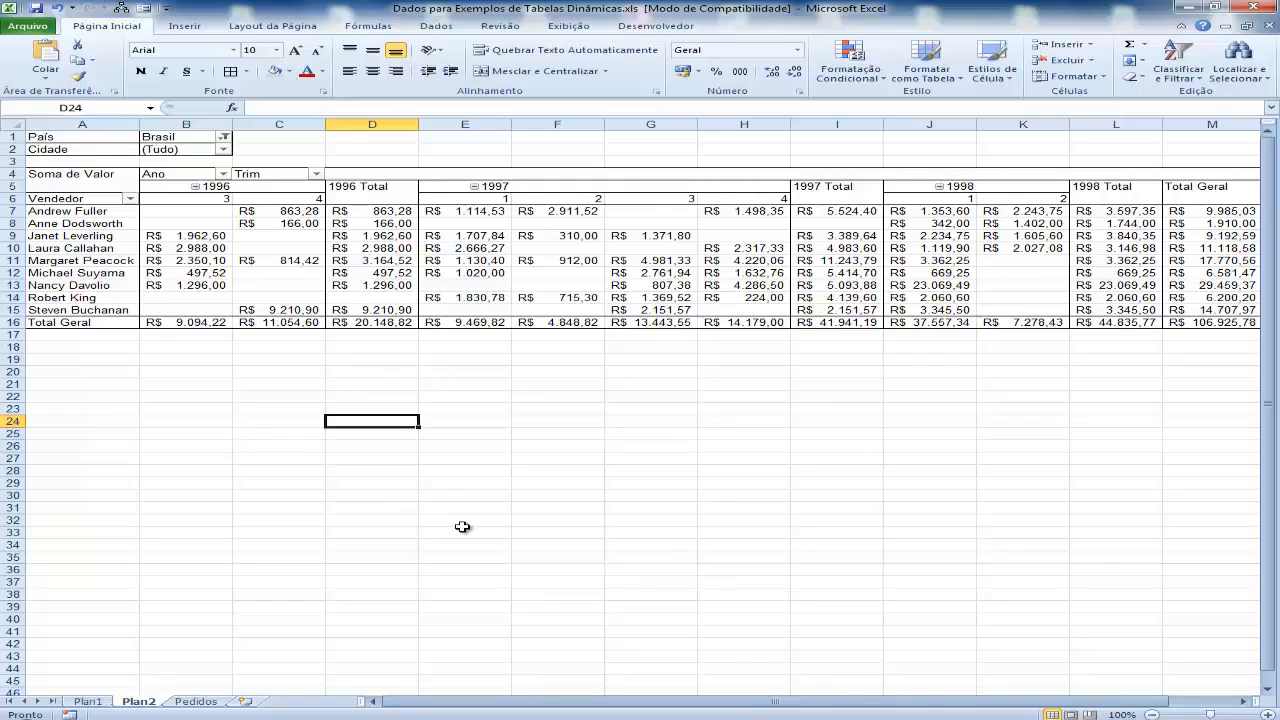
left_click(379, 376)
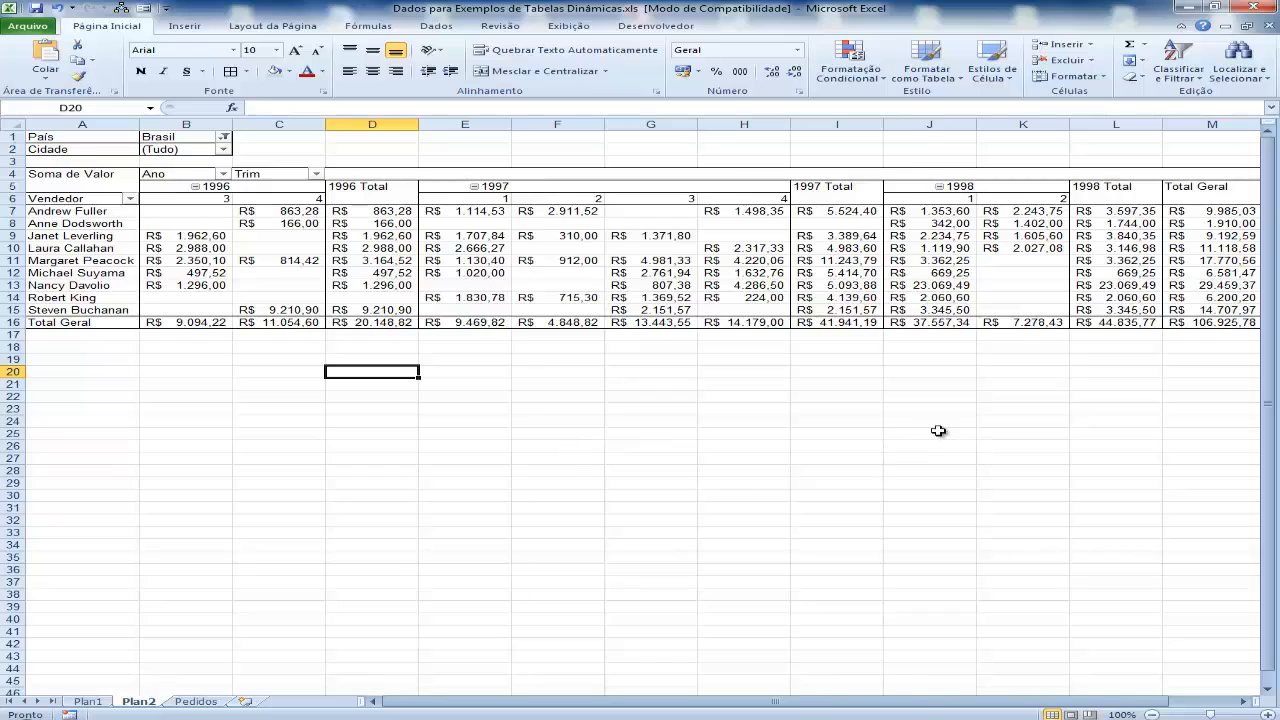
left_click(387, 261)
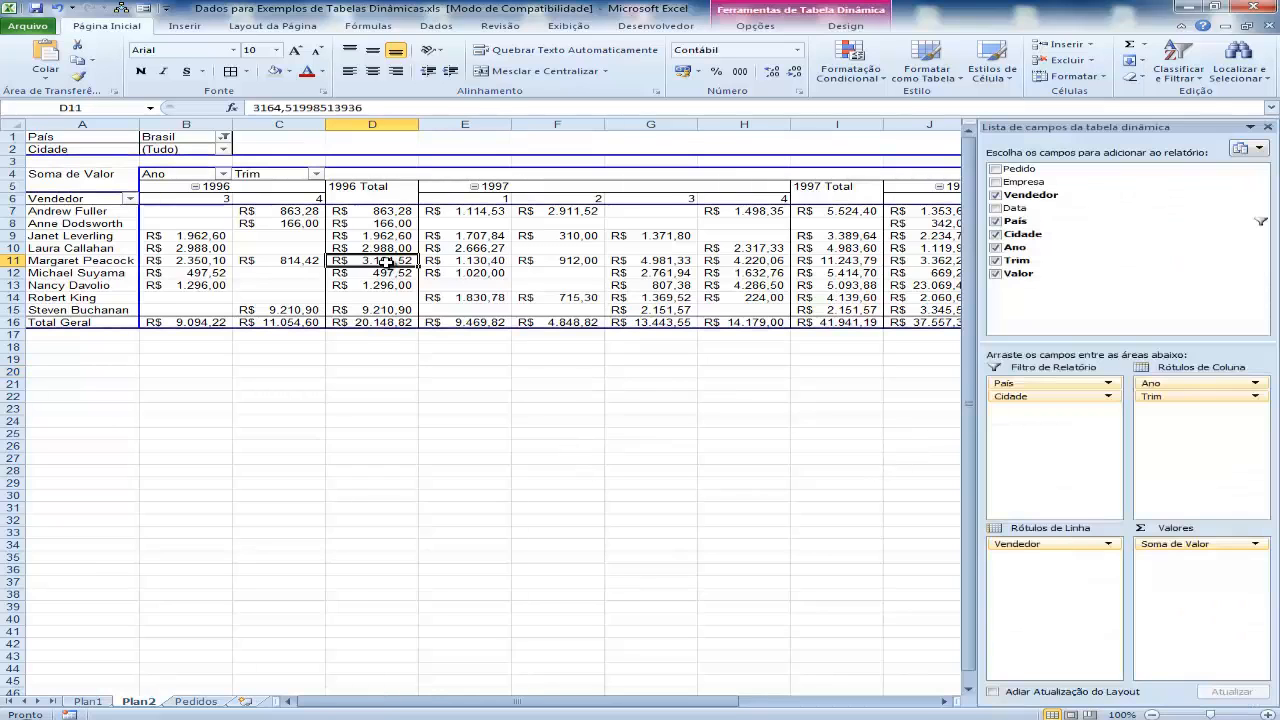
mouse_move(387, 261)
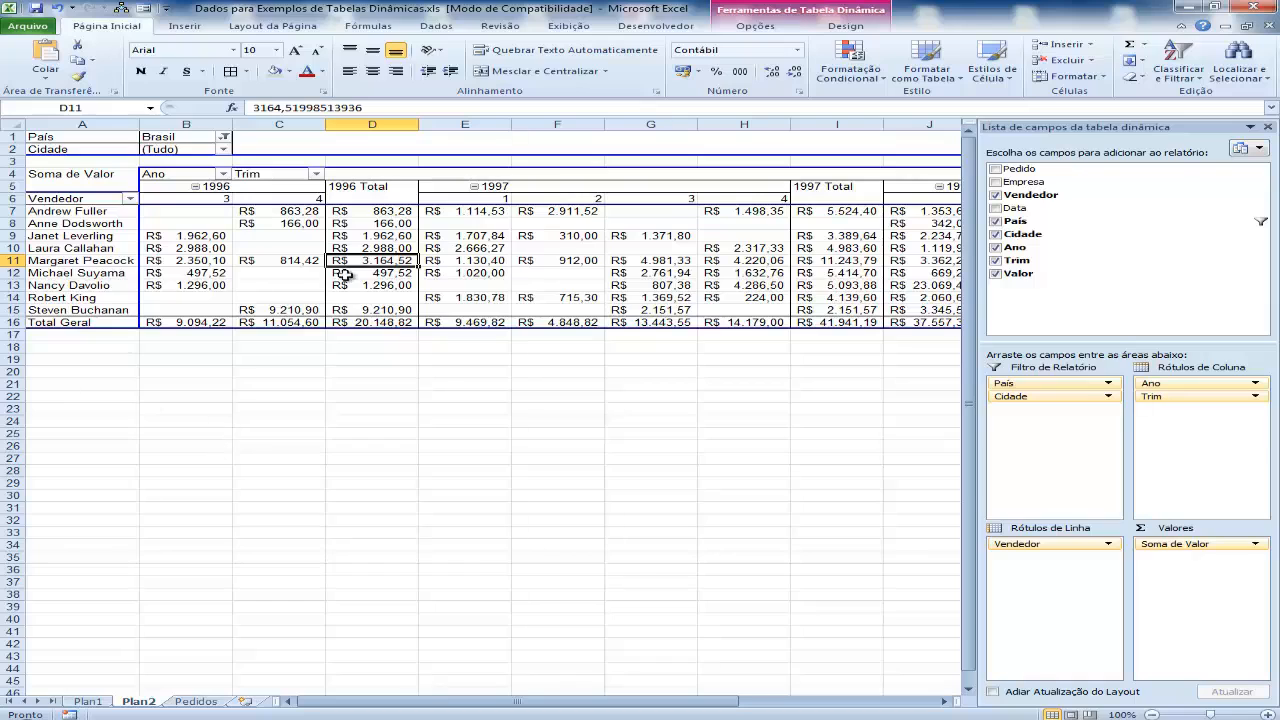
left_click(132, 233)
left_click(460, 262)
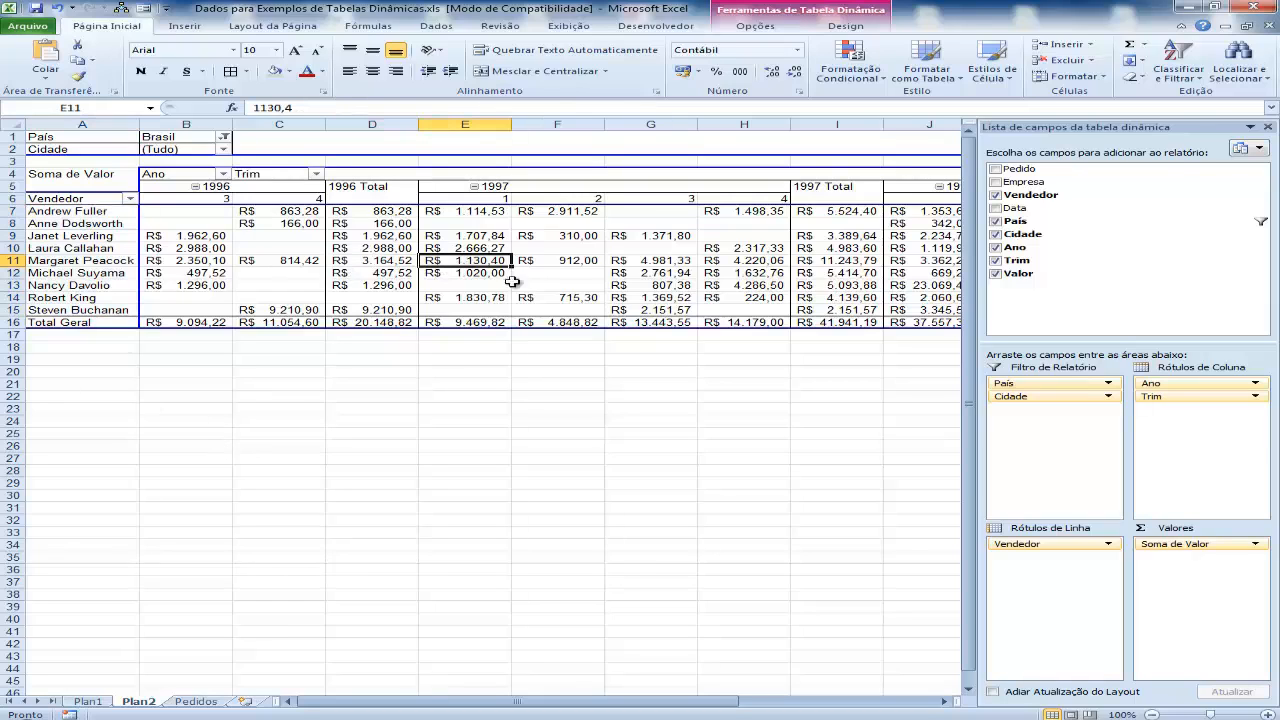
left_click(740, 260)
left_click(642, 214)
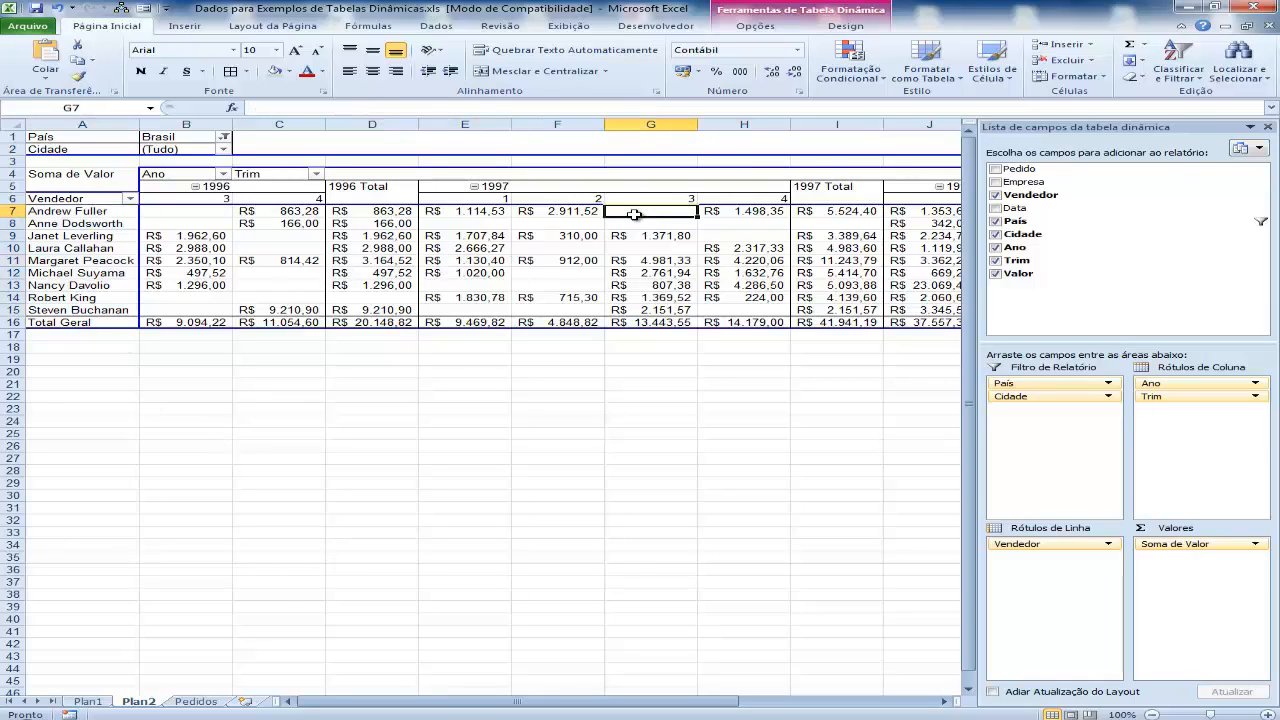
Step: Select the entire Plan2 pivot table, narrow the selection to its labels only, and make them bold
left_click(362, 258)
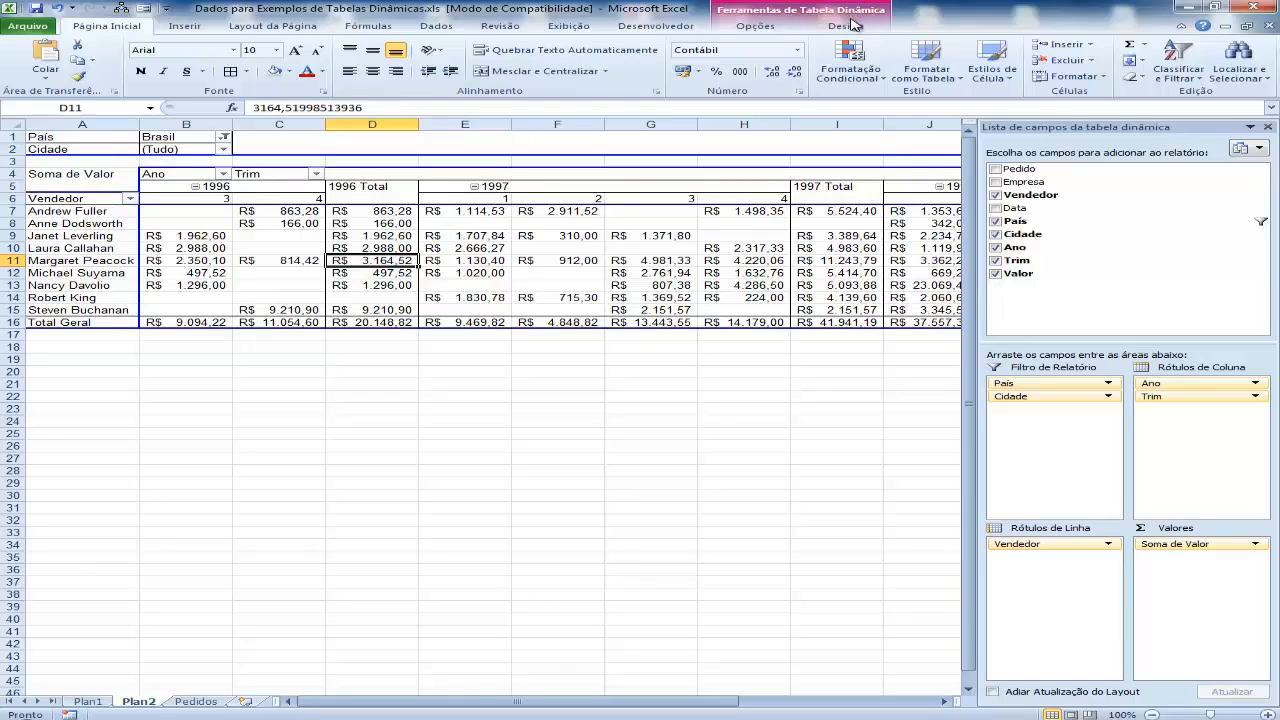
left_click(757, 30)
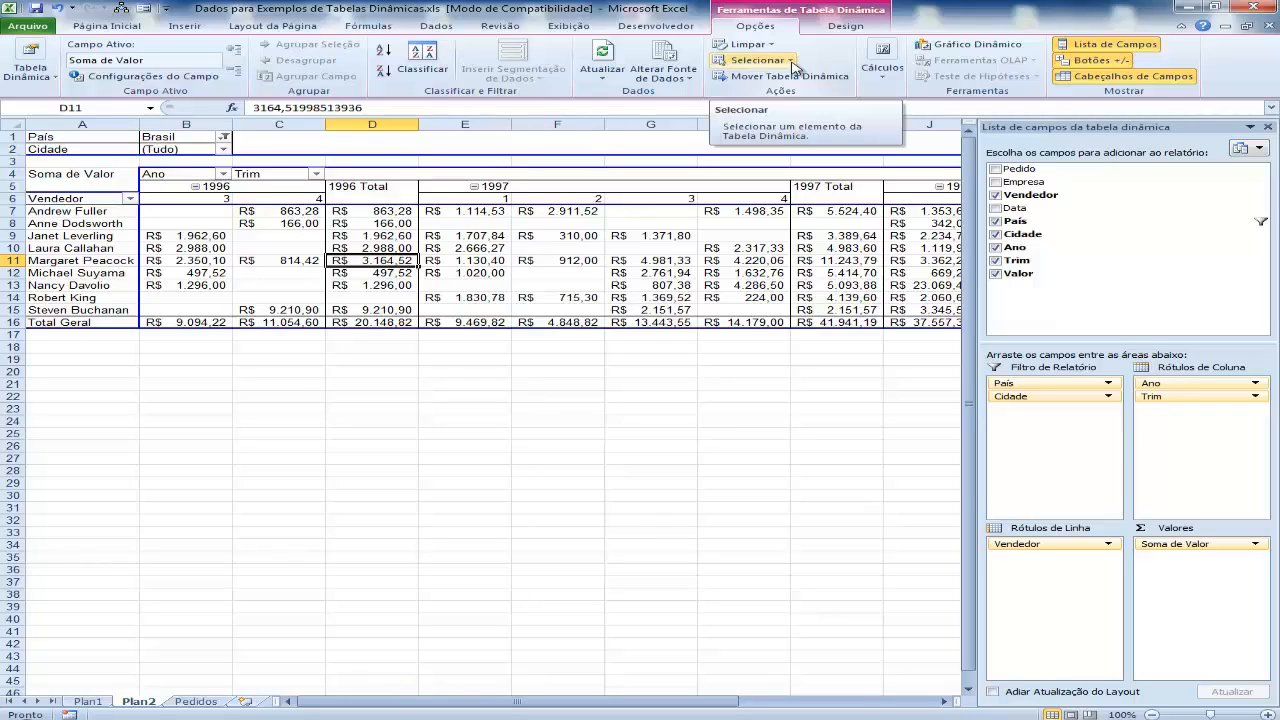
left_click(792, 61)
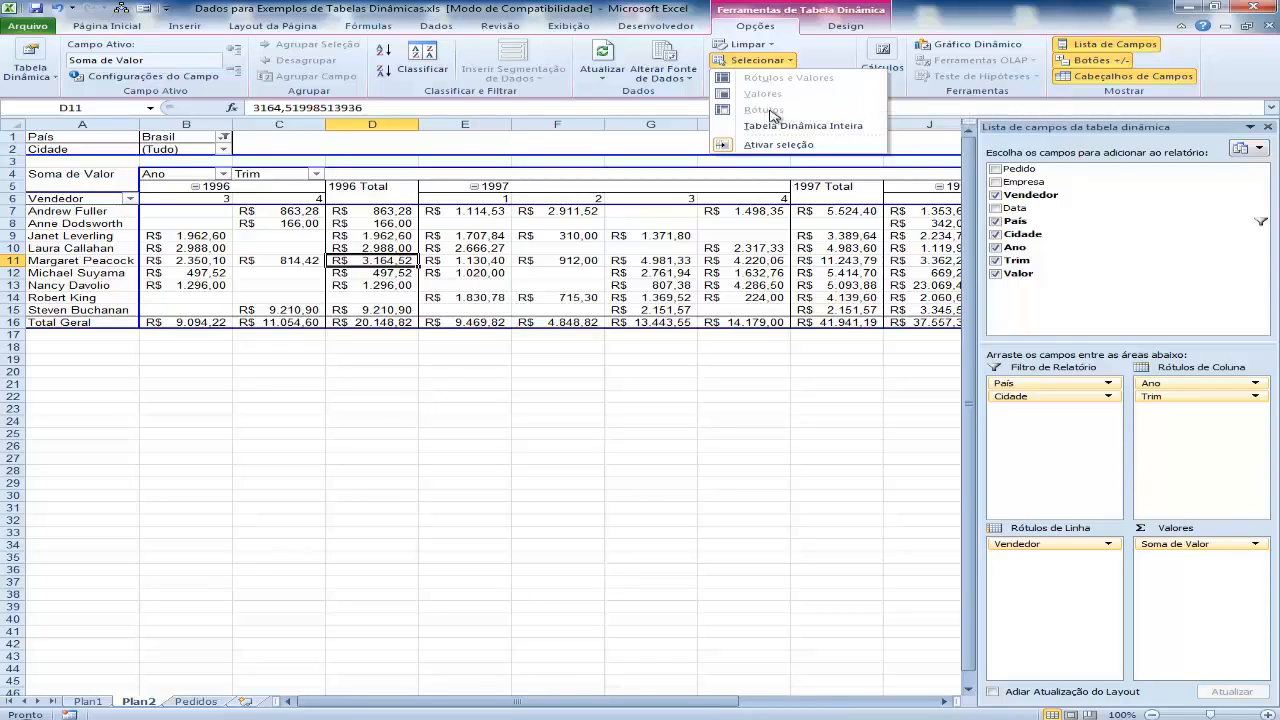
left_click(795, 64)
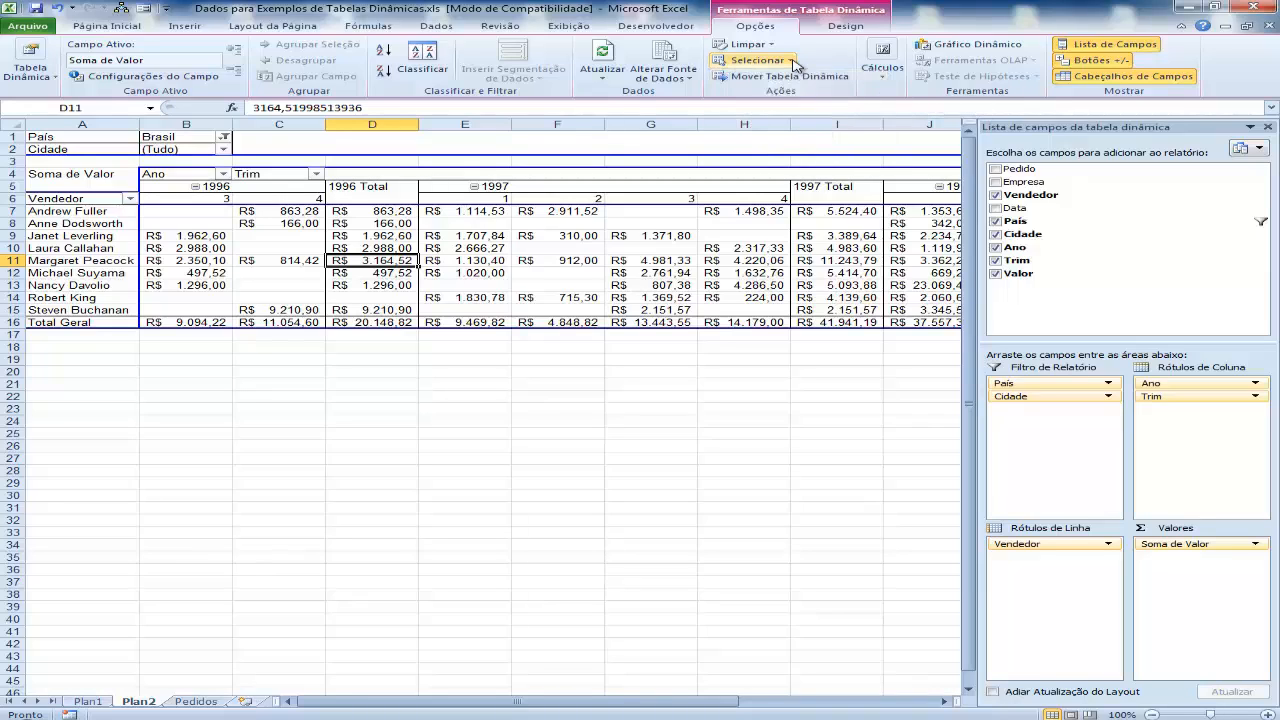
left_click(795, 64)
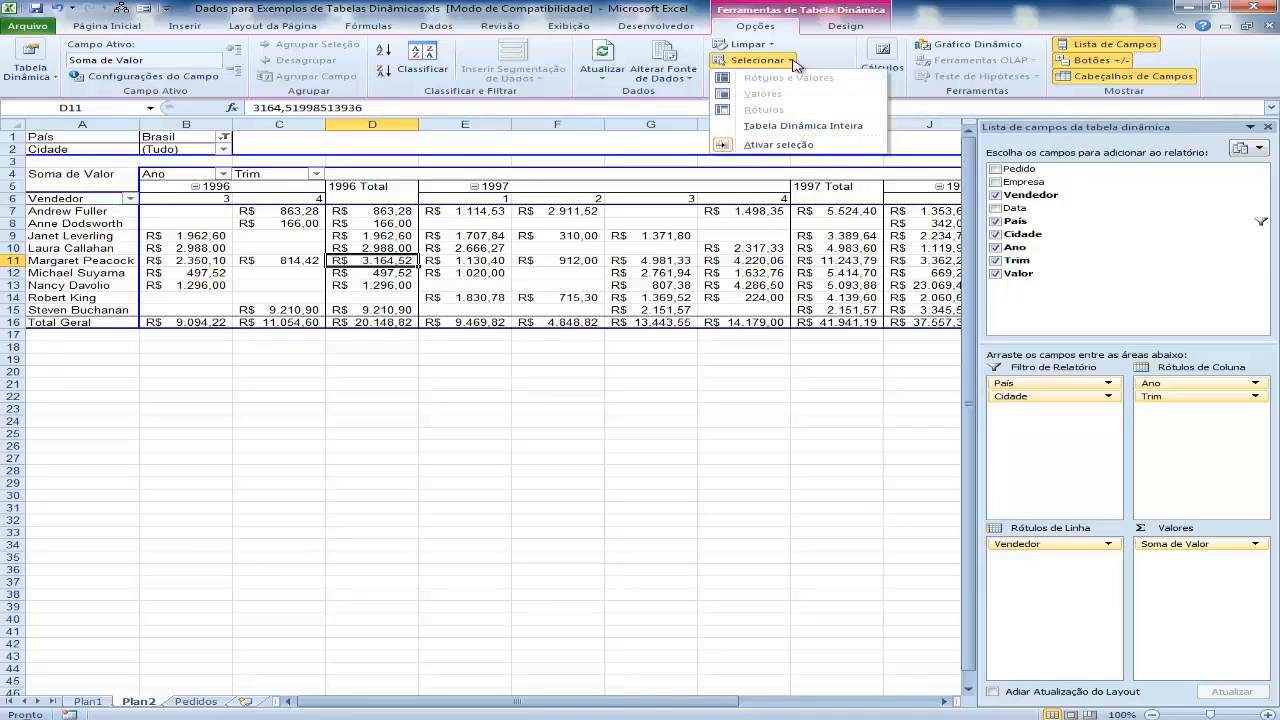
left_click(803, 126)
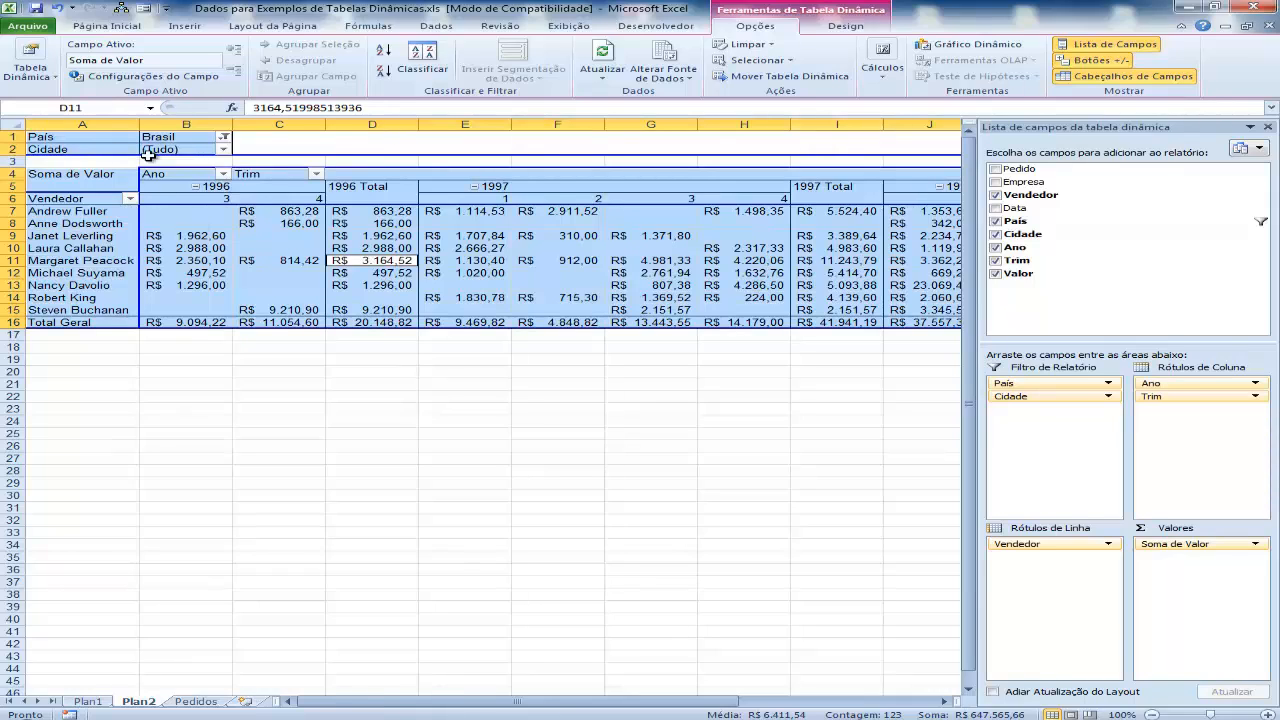
left_click(790, 66)
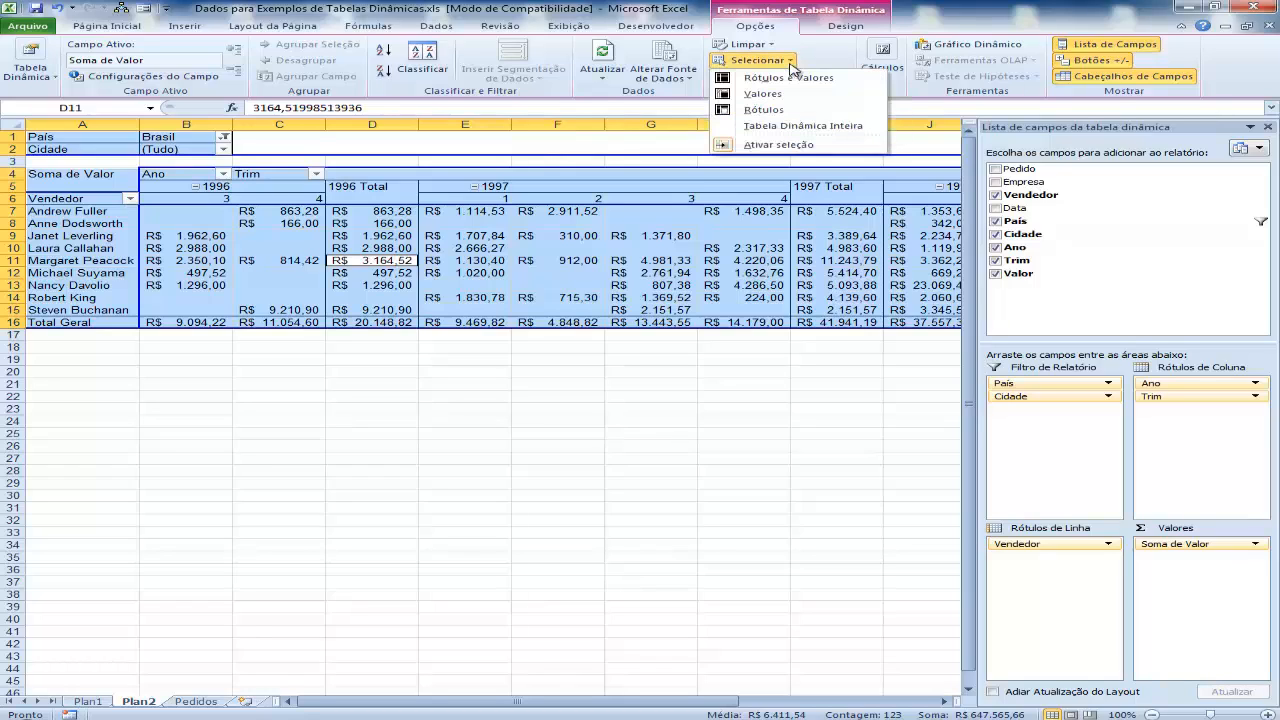
left_click(763, 109)
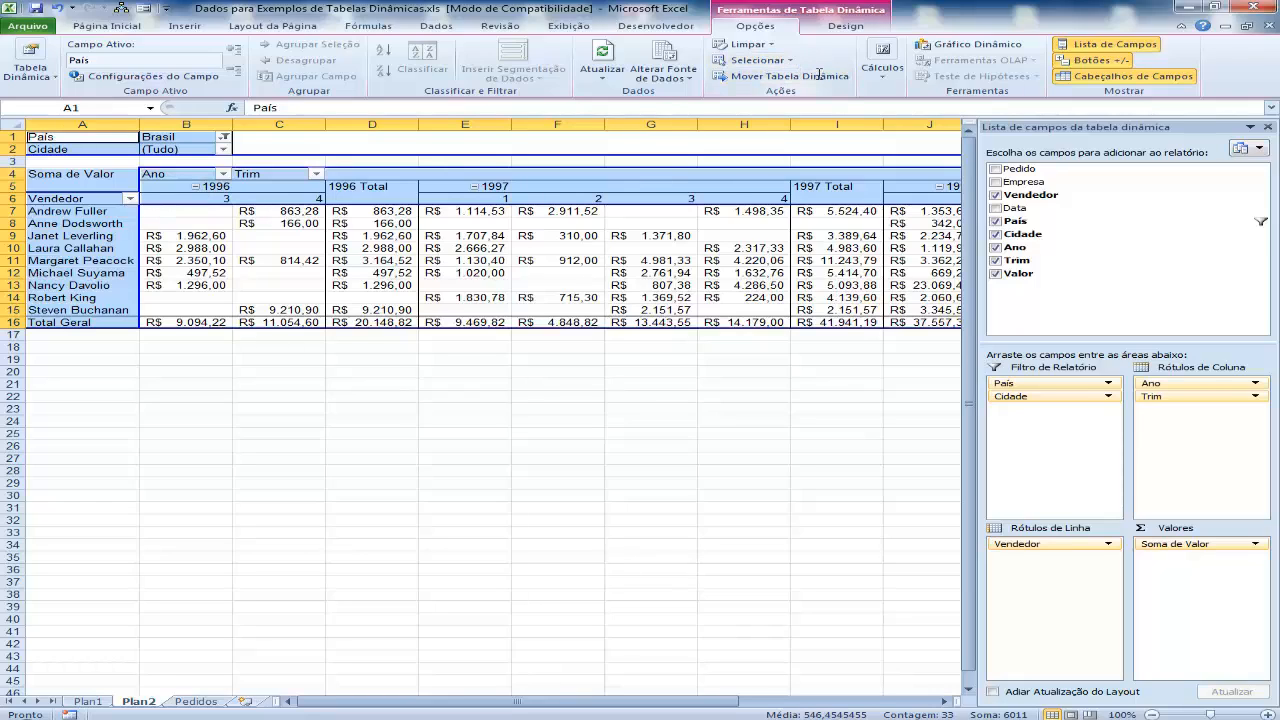
left_click(112, 26)
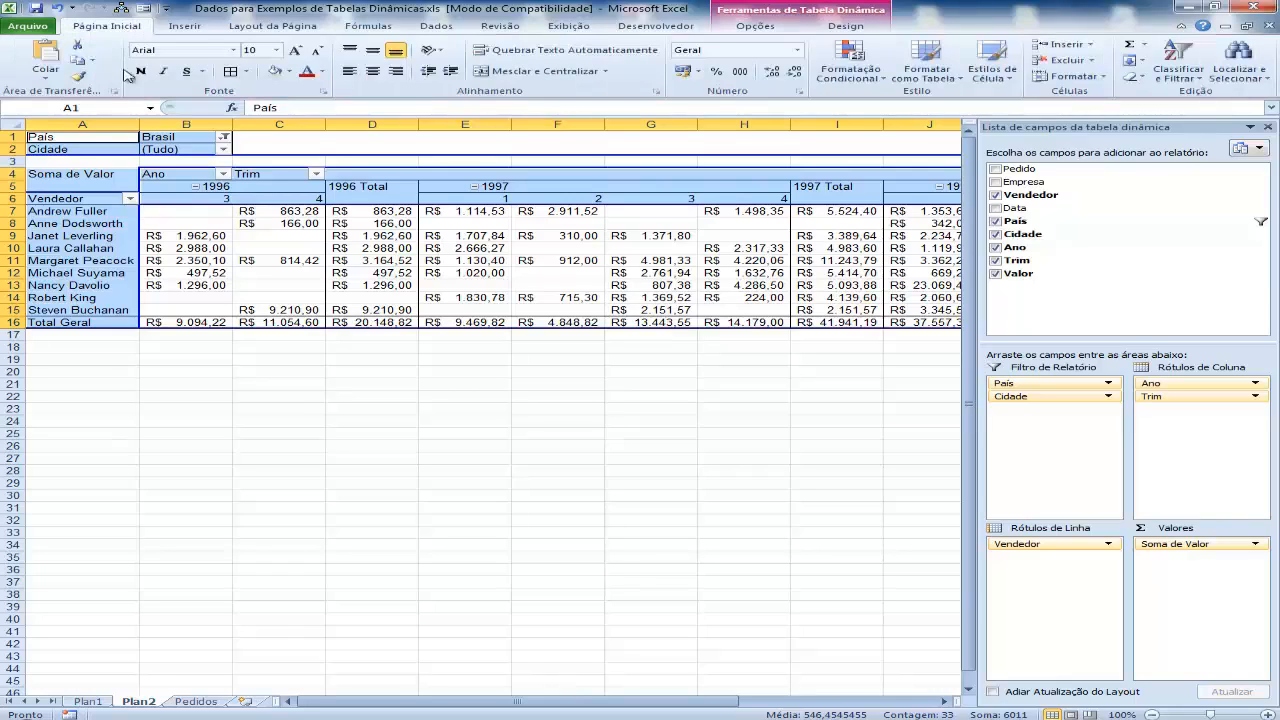
left_click(141, 72)
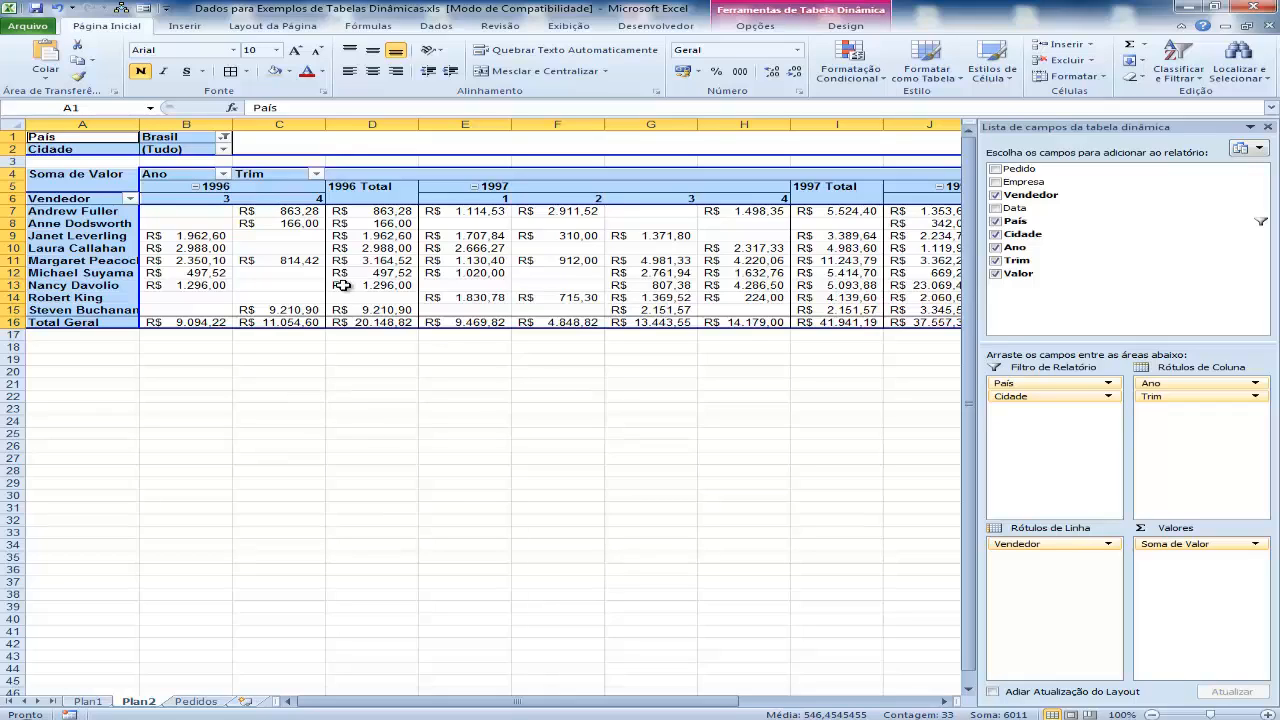
Step: Select only the values of the Plan2 pivot table and set their font colour to red
left_click(798, 13)
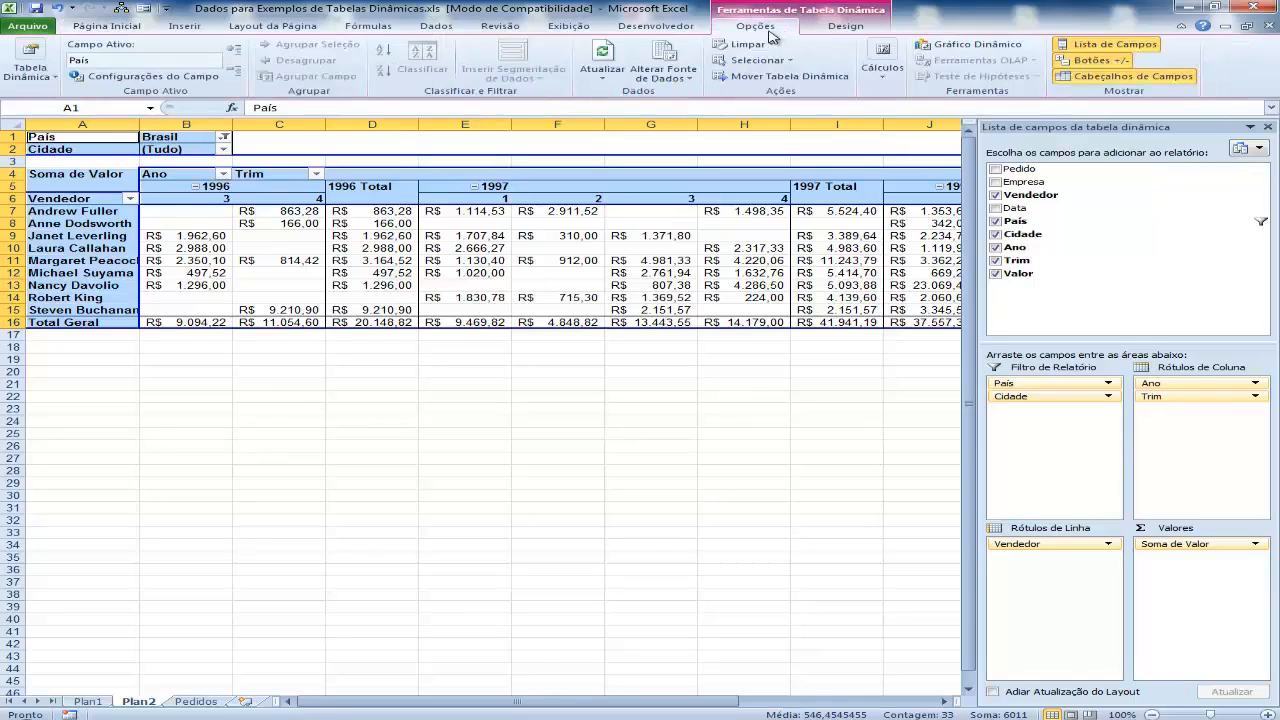
left_click(789, 62)
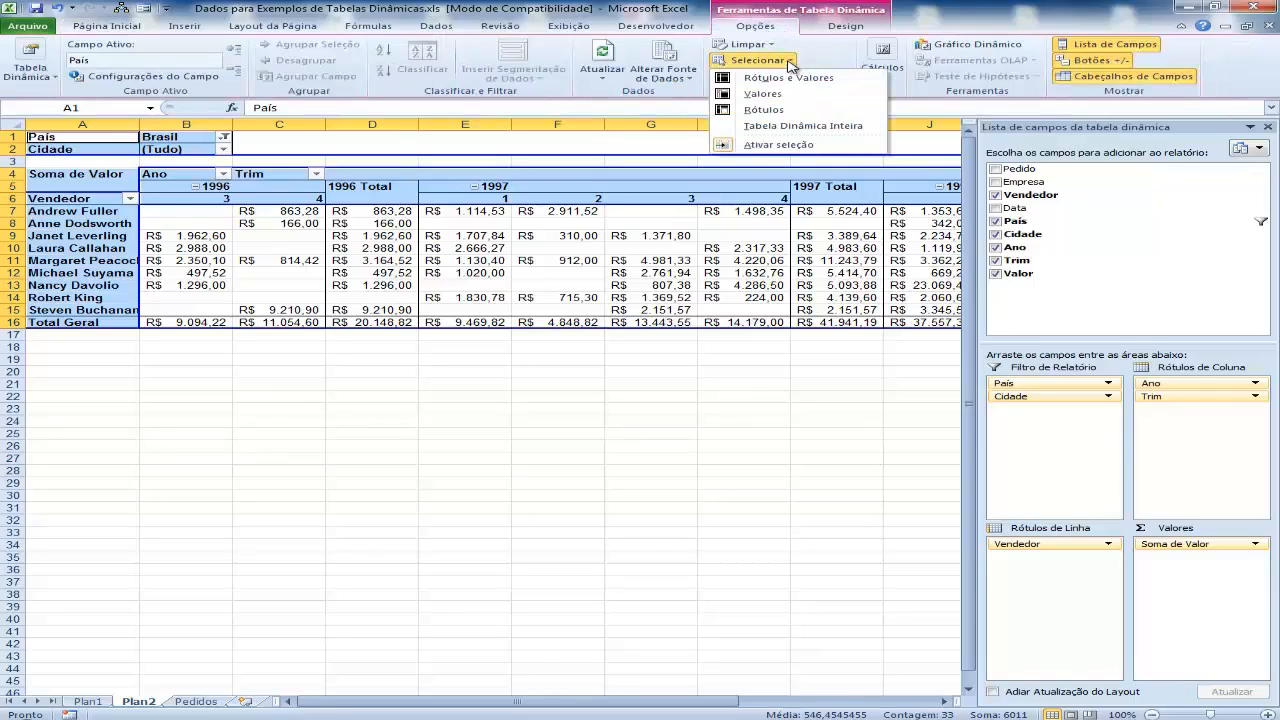
left_click(785, 94)
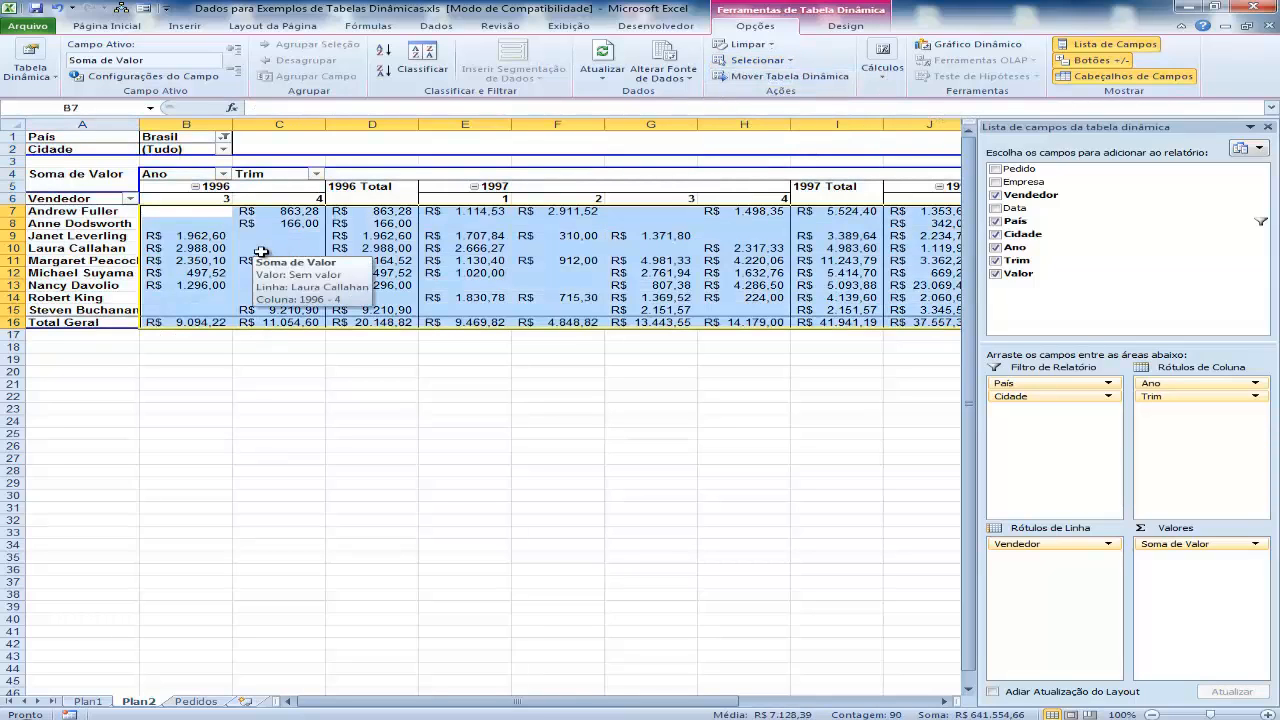
left_click(128, 27)
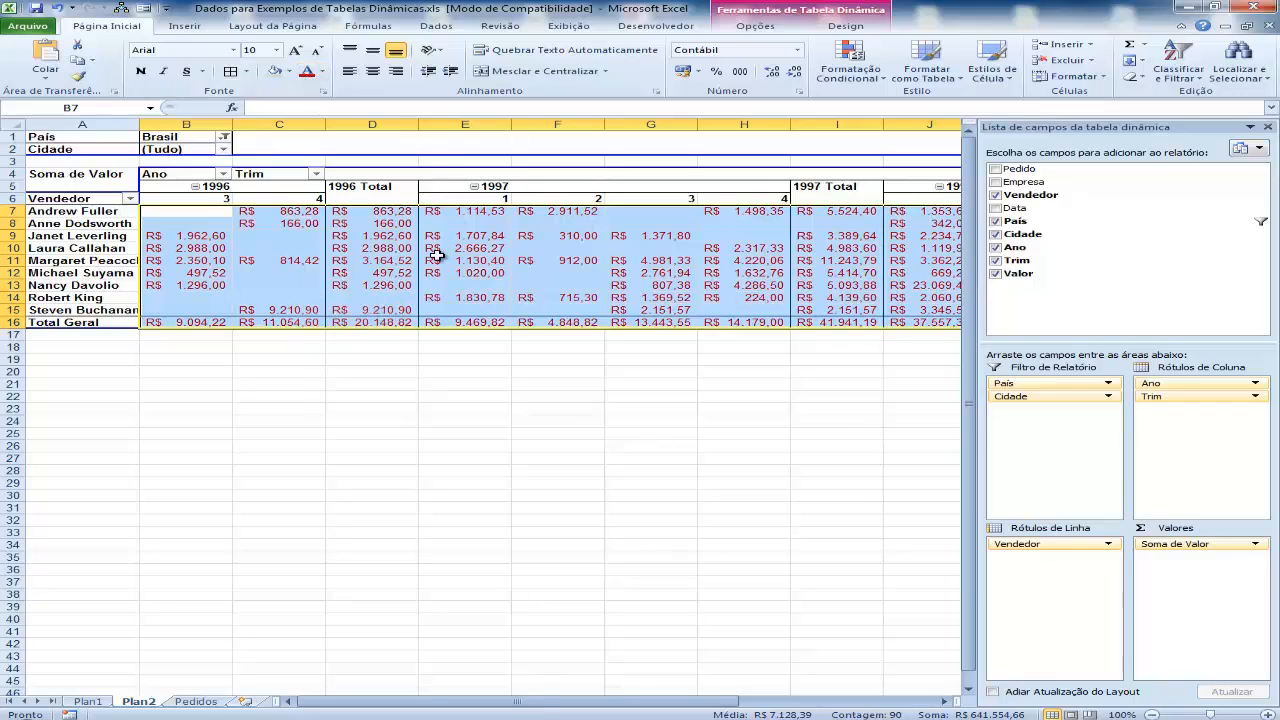
mouse_move(437, 256)
mouse_move(218, 253)
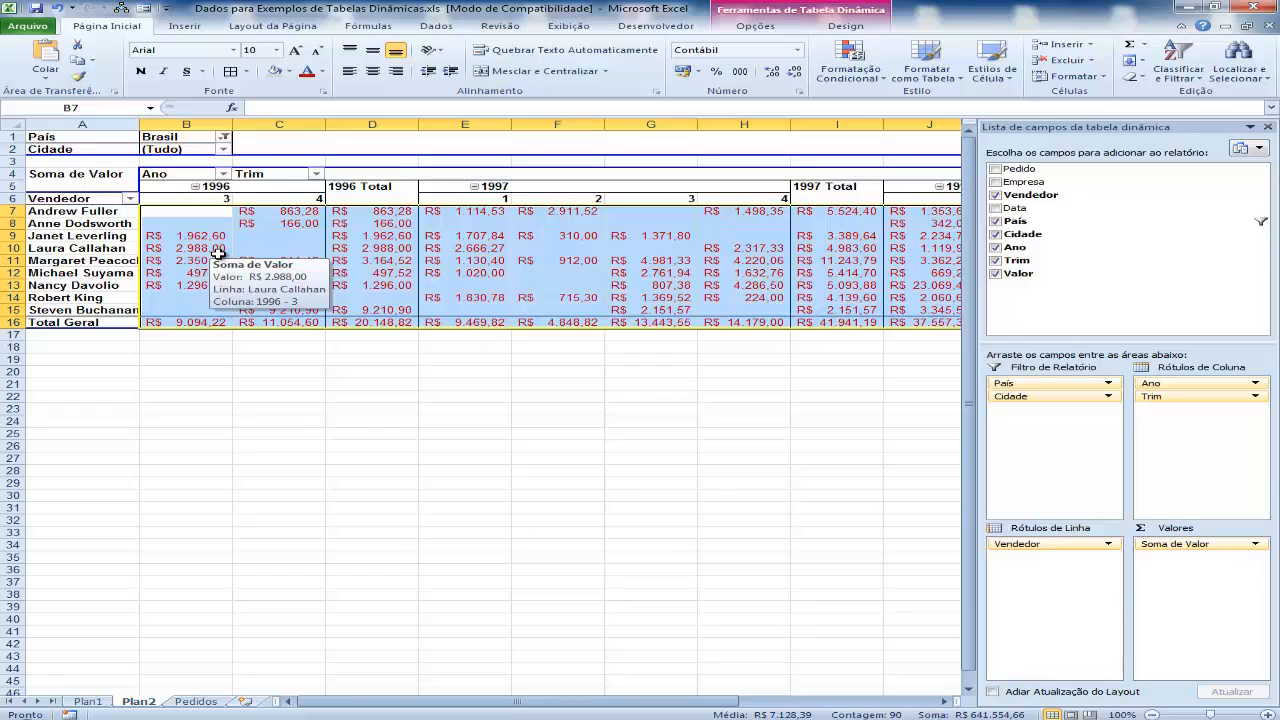
left_click(497, 250)
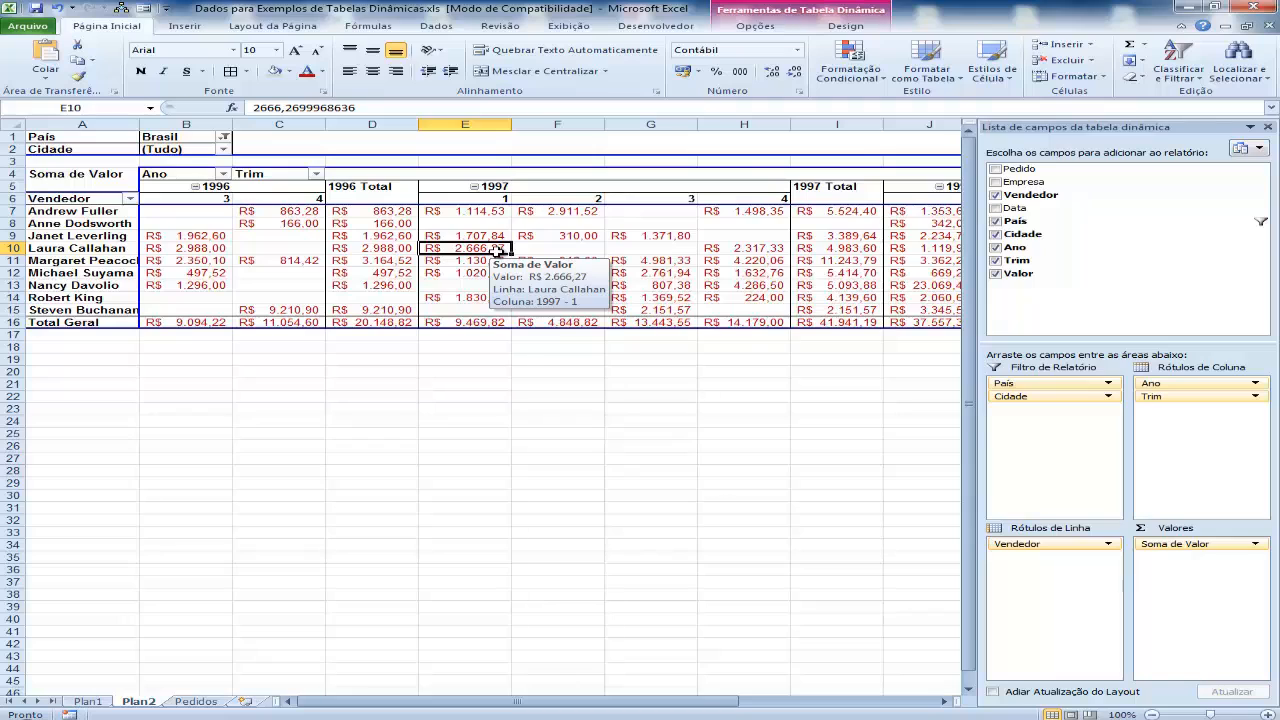
left_click(85, 258)
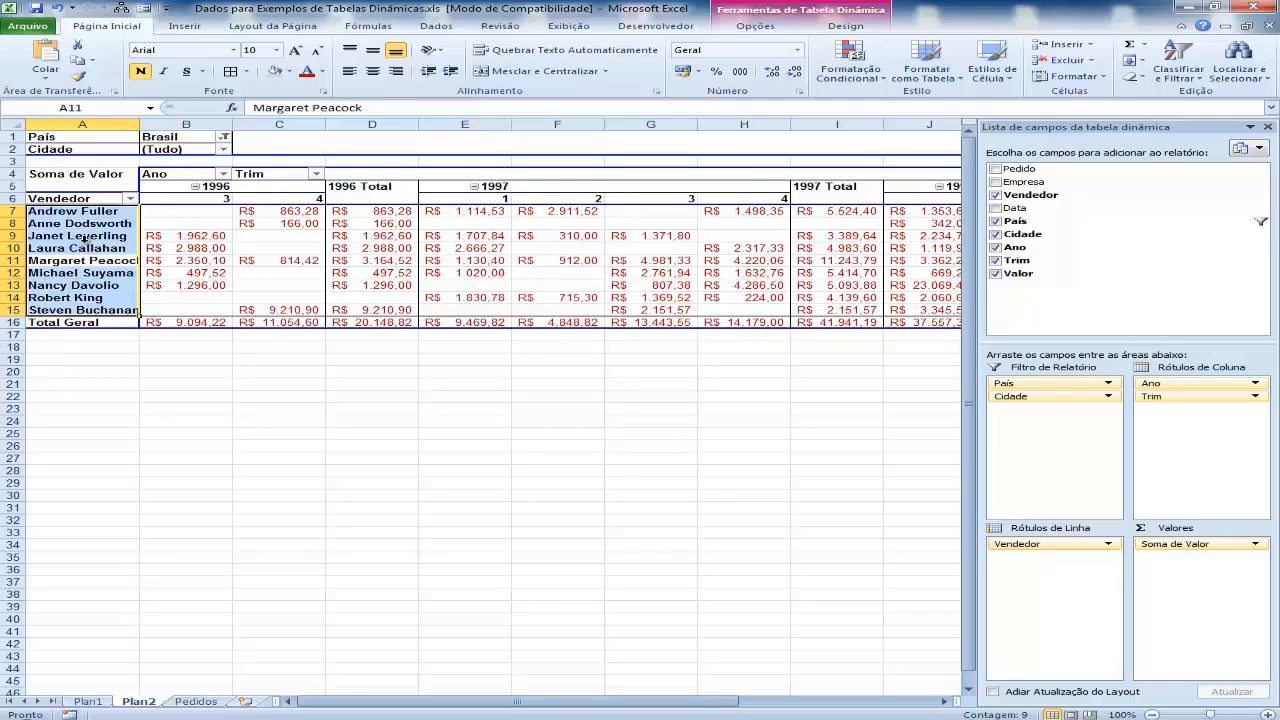
Step: Compare the Plan2 pivot table's selection options: entire table, labels only, values only, and labels with values
left_click(200, 237)
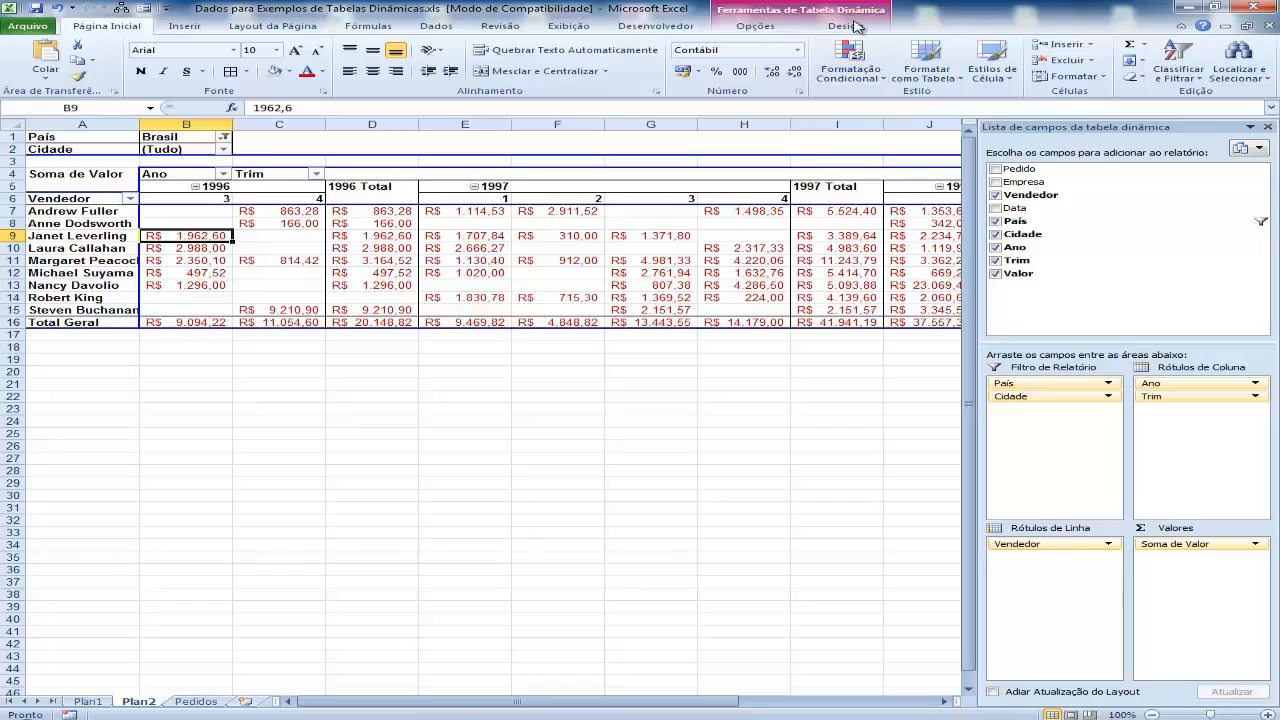
left_click(765, 30)
left_click(789, 62)
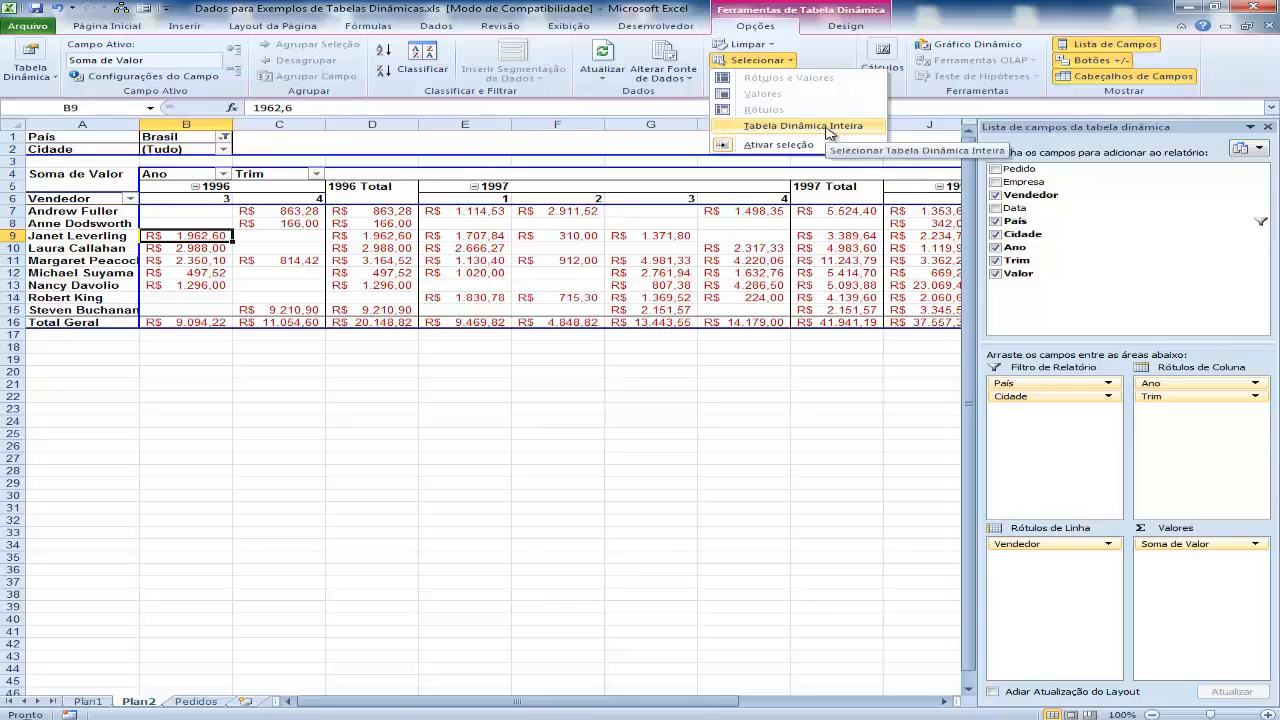
left_click(828, 126)
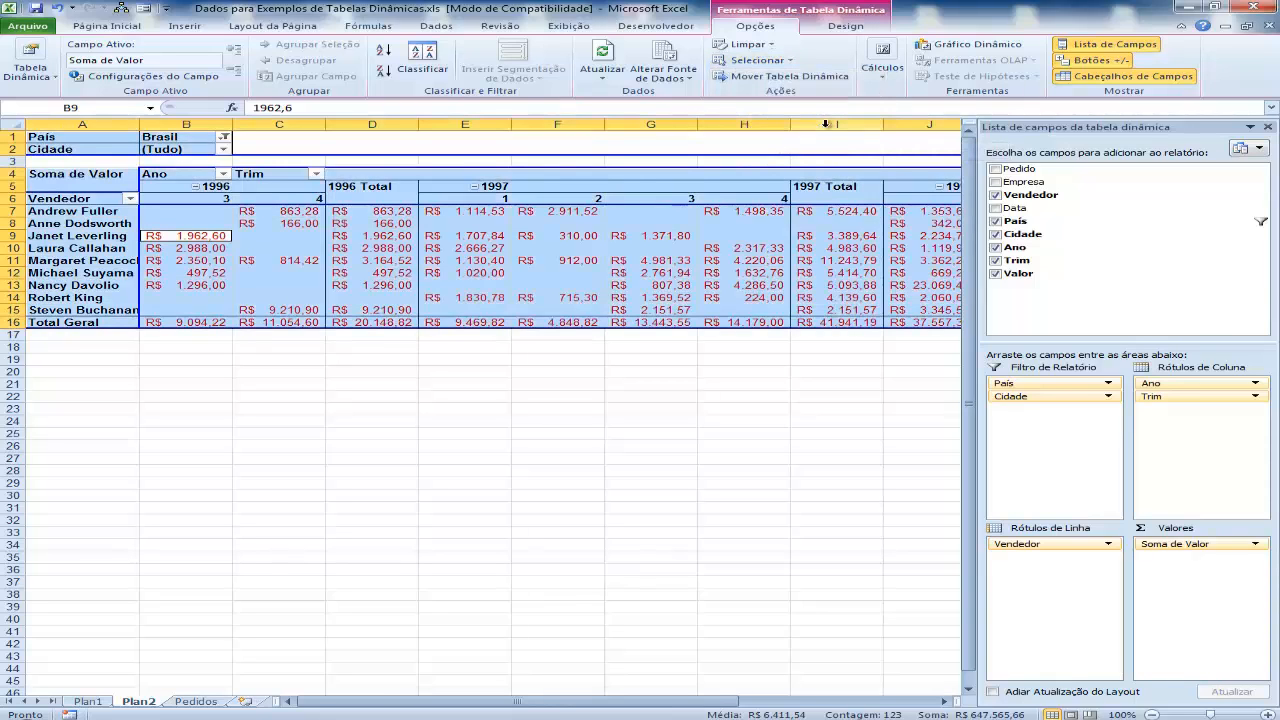
left_click(790, 62)
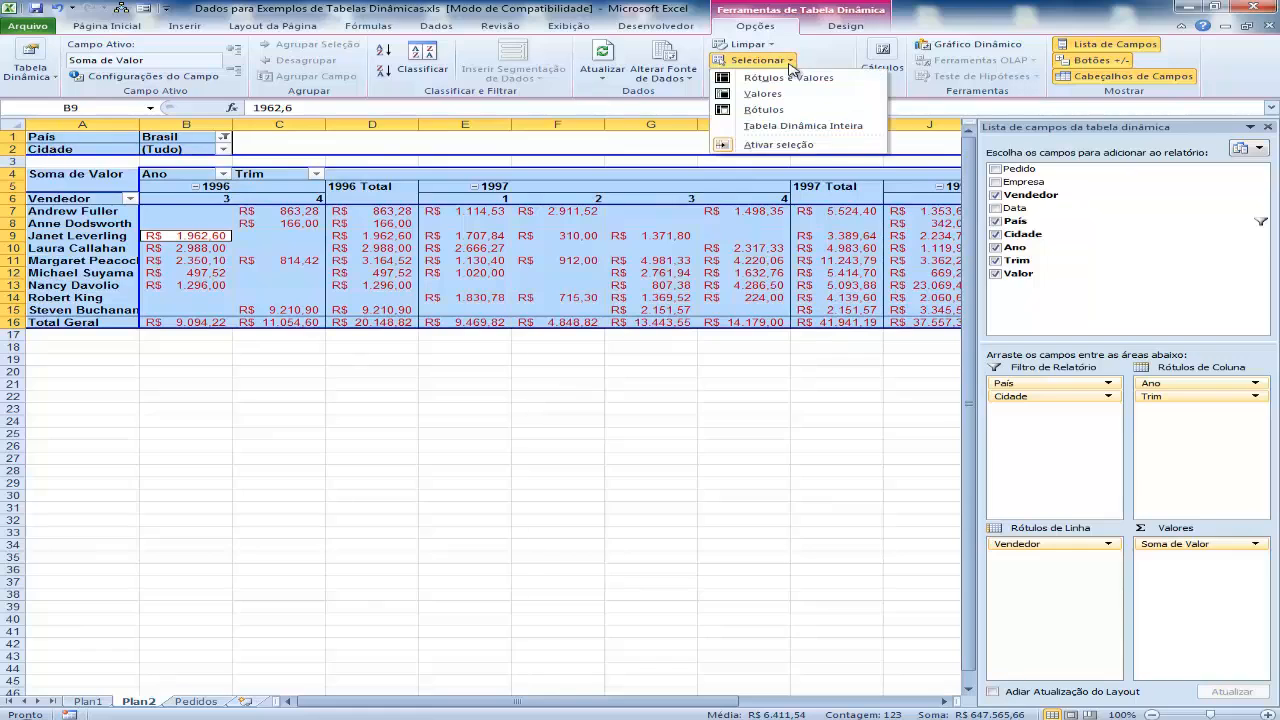
left_click(766, 112)
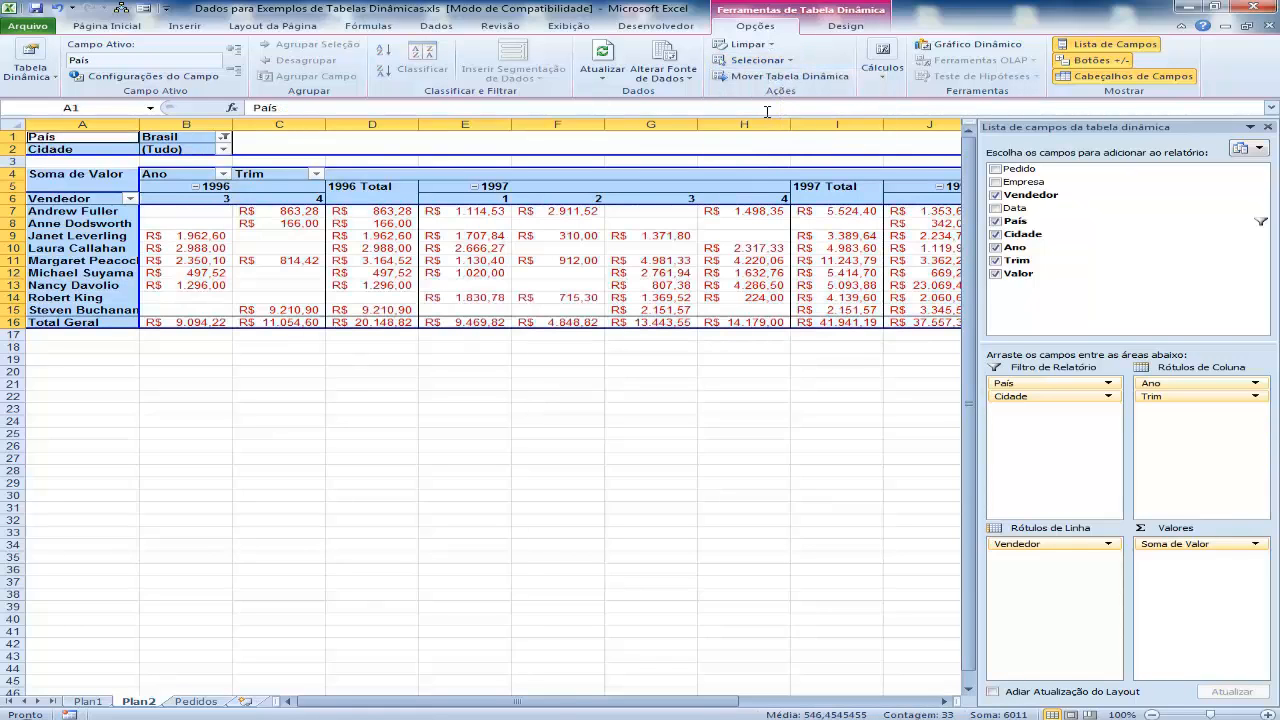
left_click(776, 62)
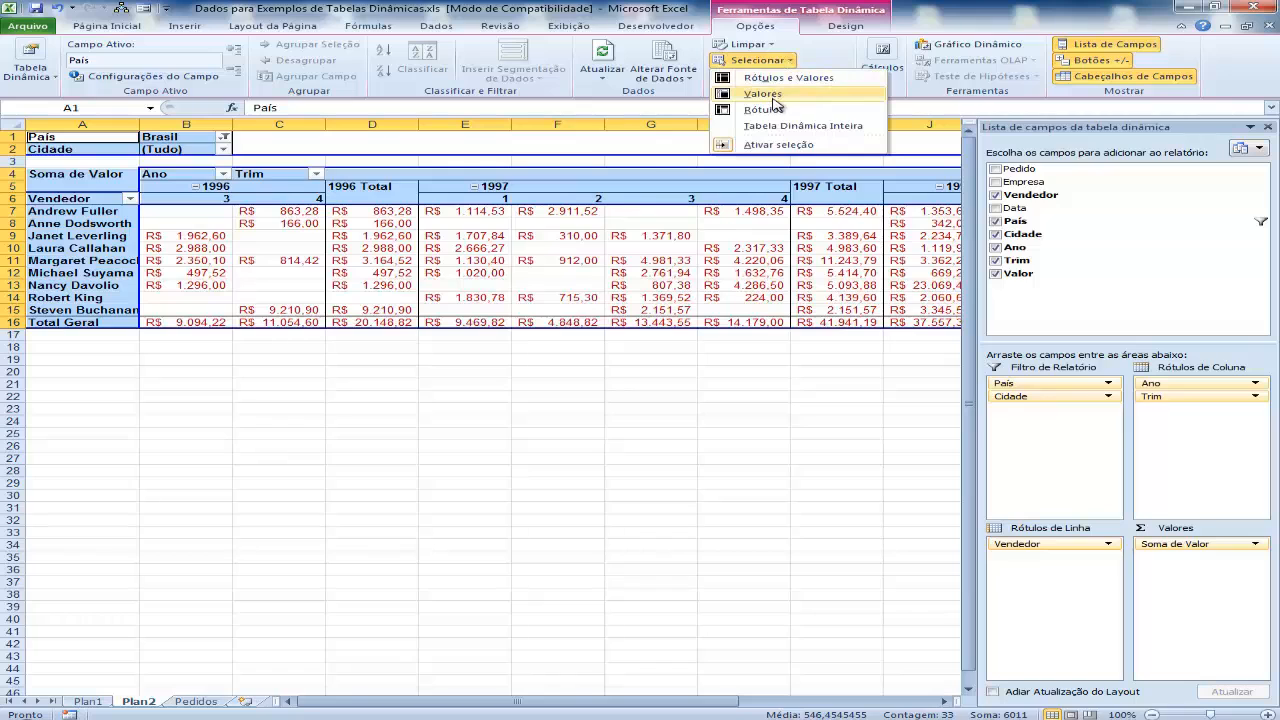
left_click(773, 96)
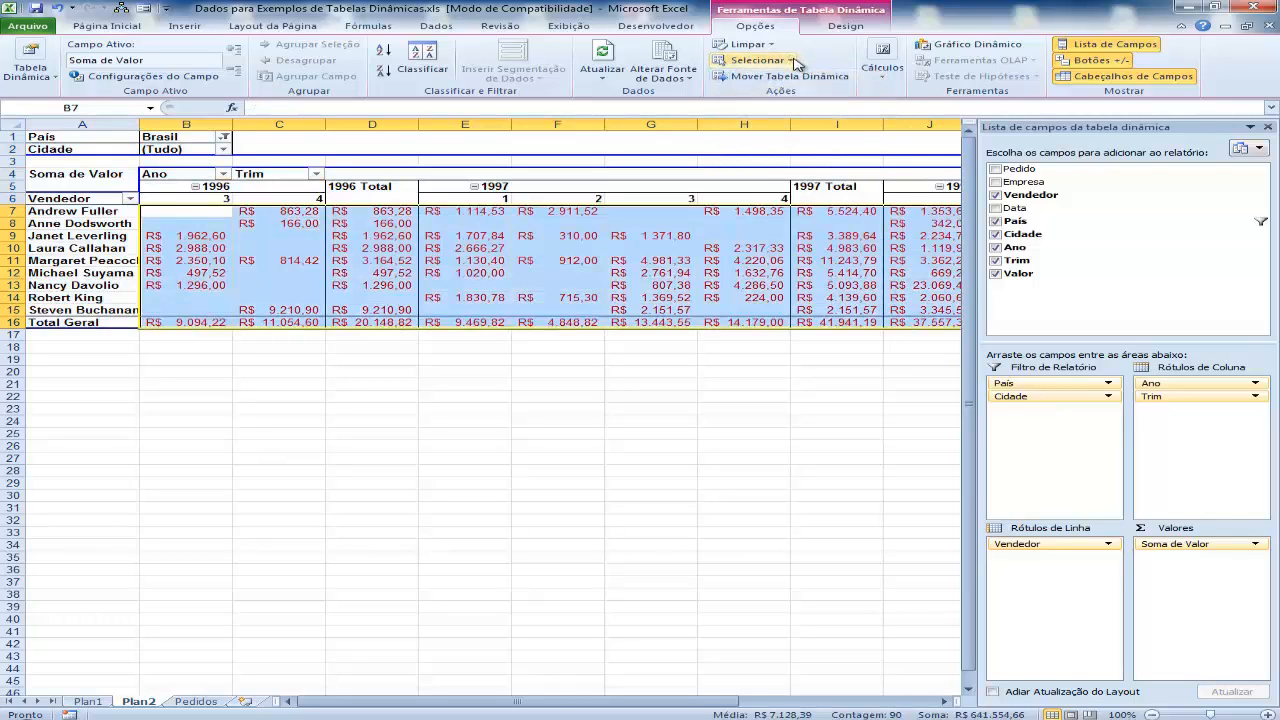
left_click(792, 62)
left_click(782, 78)
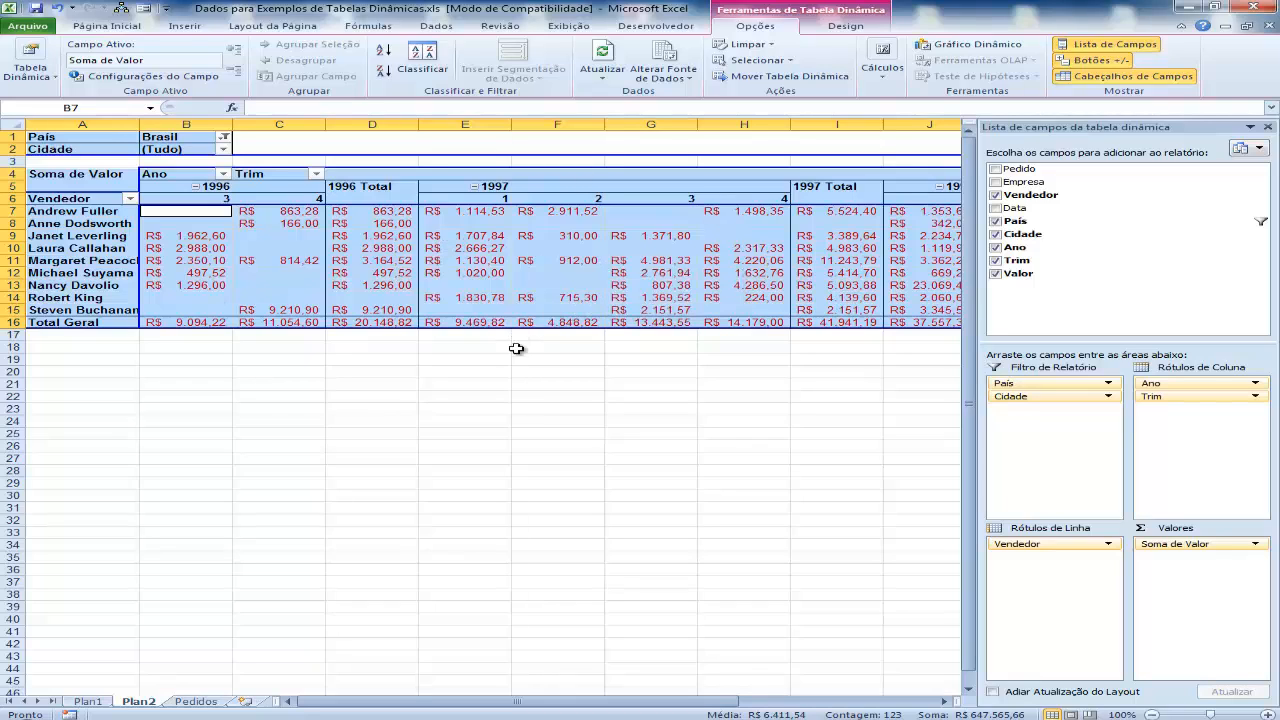
left_click(505, 270)
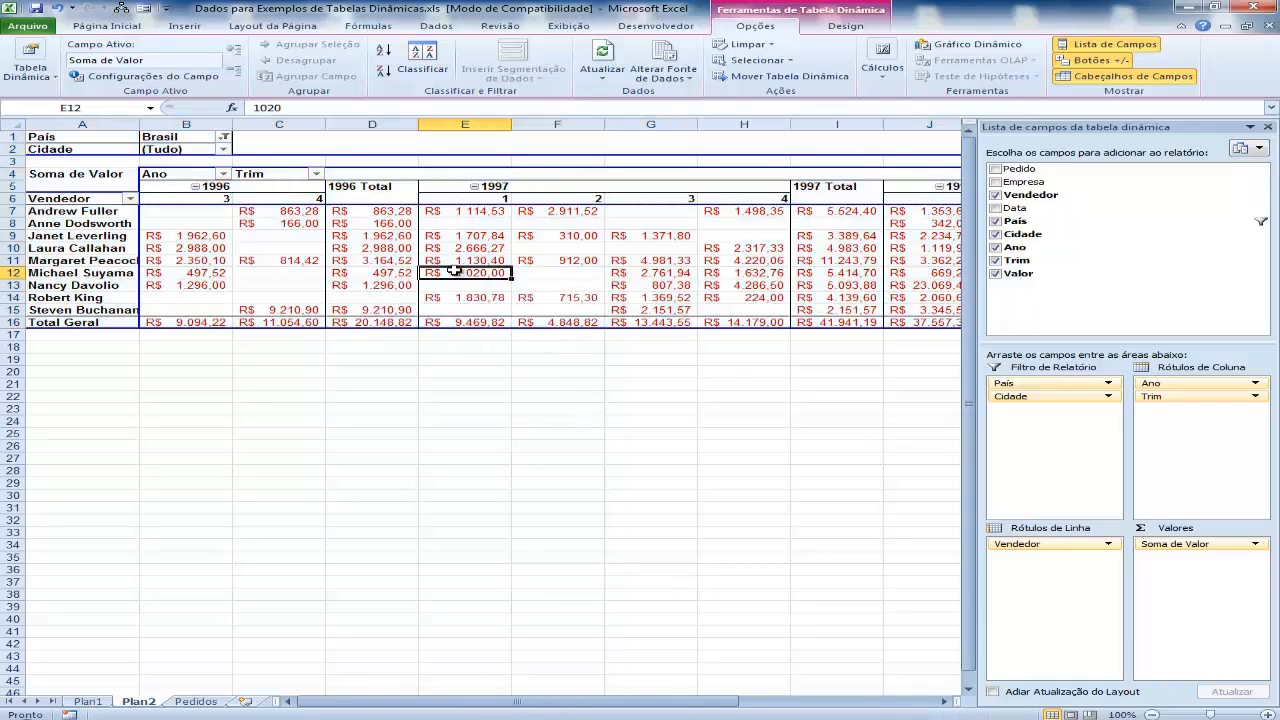
left_click(241, 259)
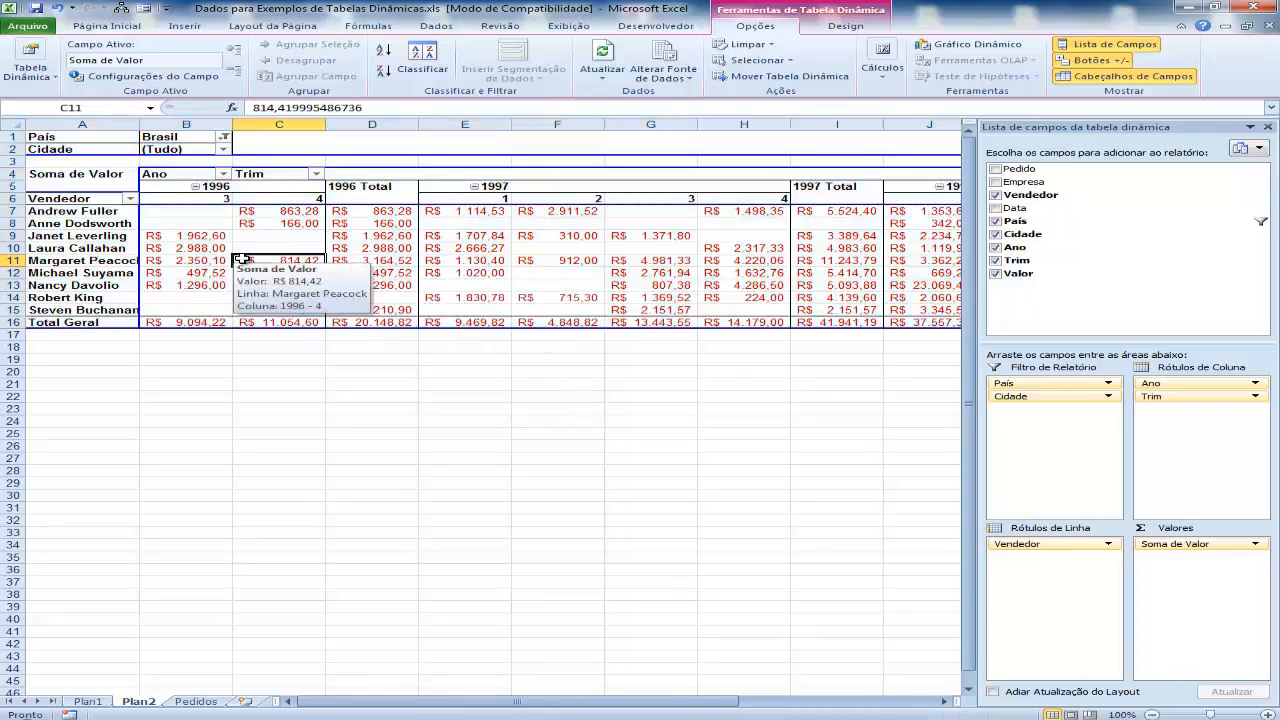
Step: On the Plan1 sheet, view the value field settings of Soma de Valor and close them without changes
left_click(103, 703)
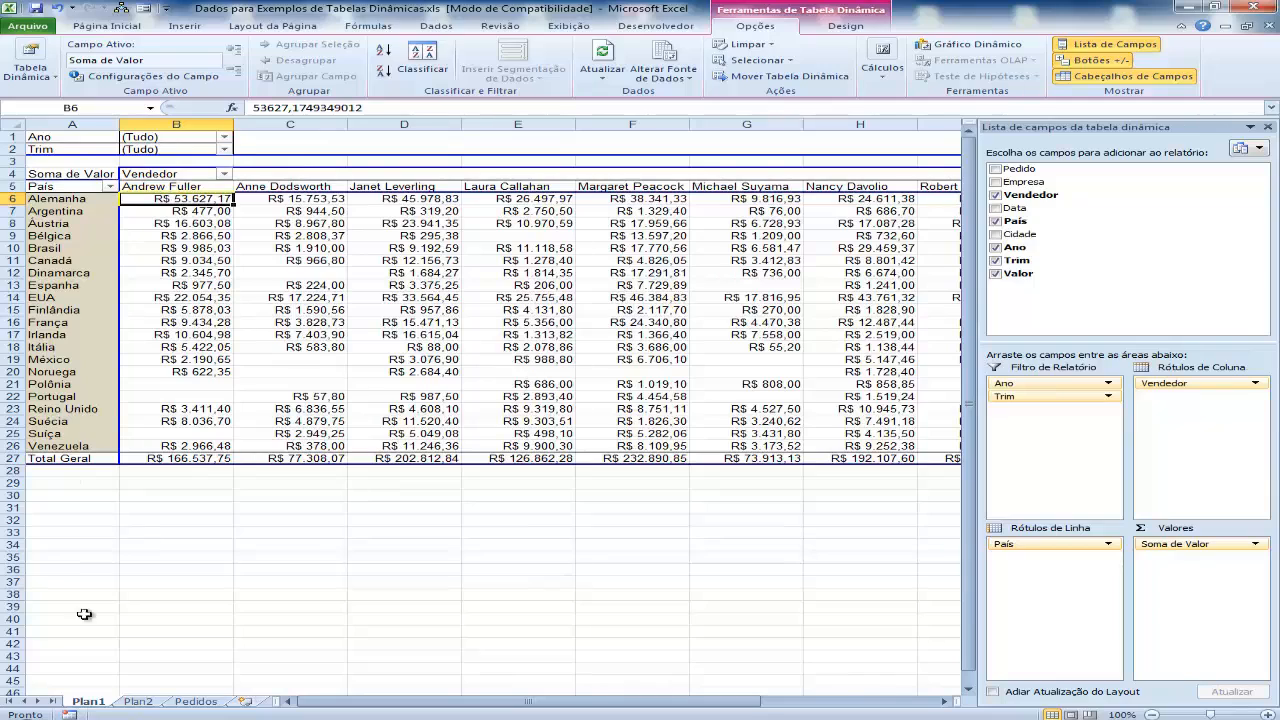
left_click(348, 299)
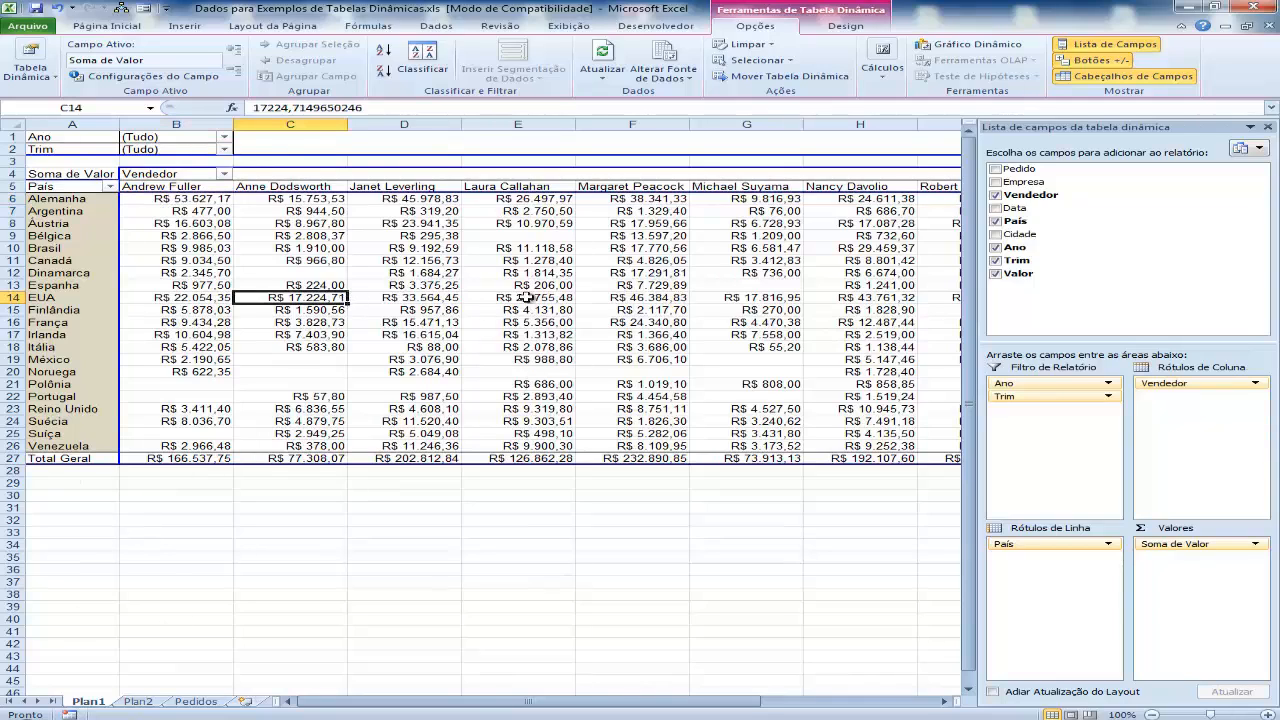
left_click(527, 297)
left_click(673, 272)
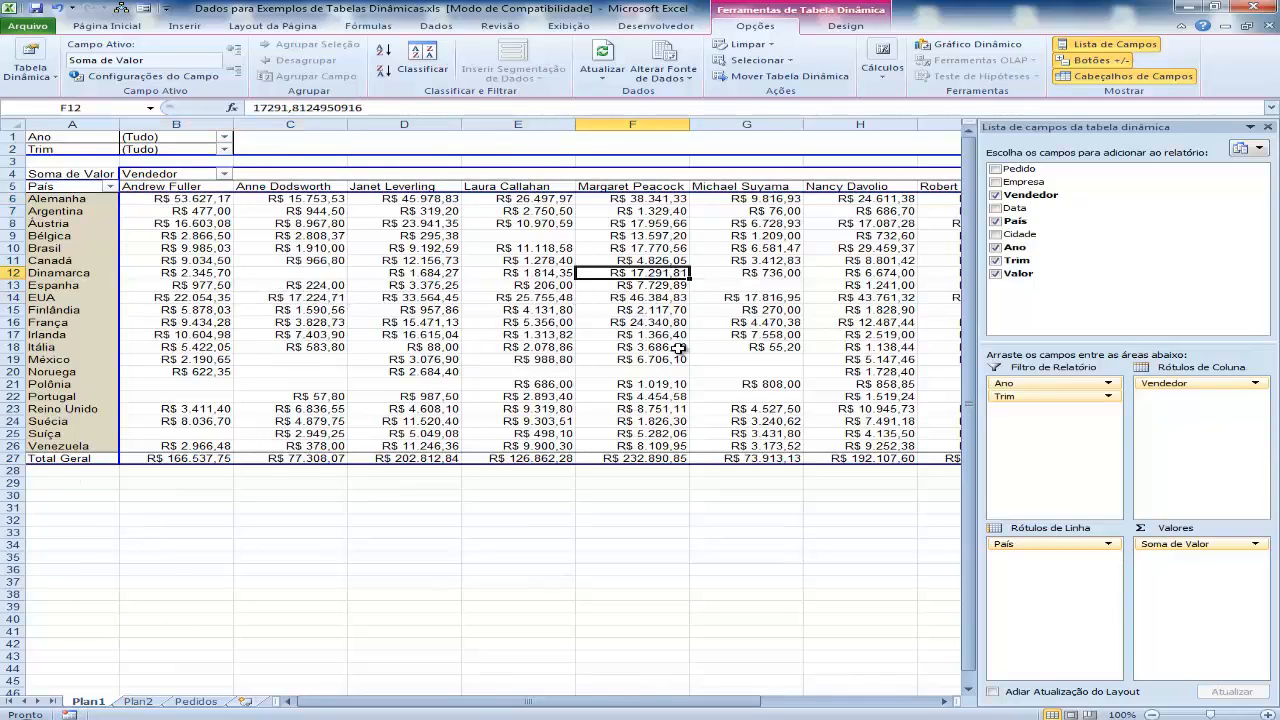
mouse_move(678, 347)
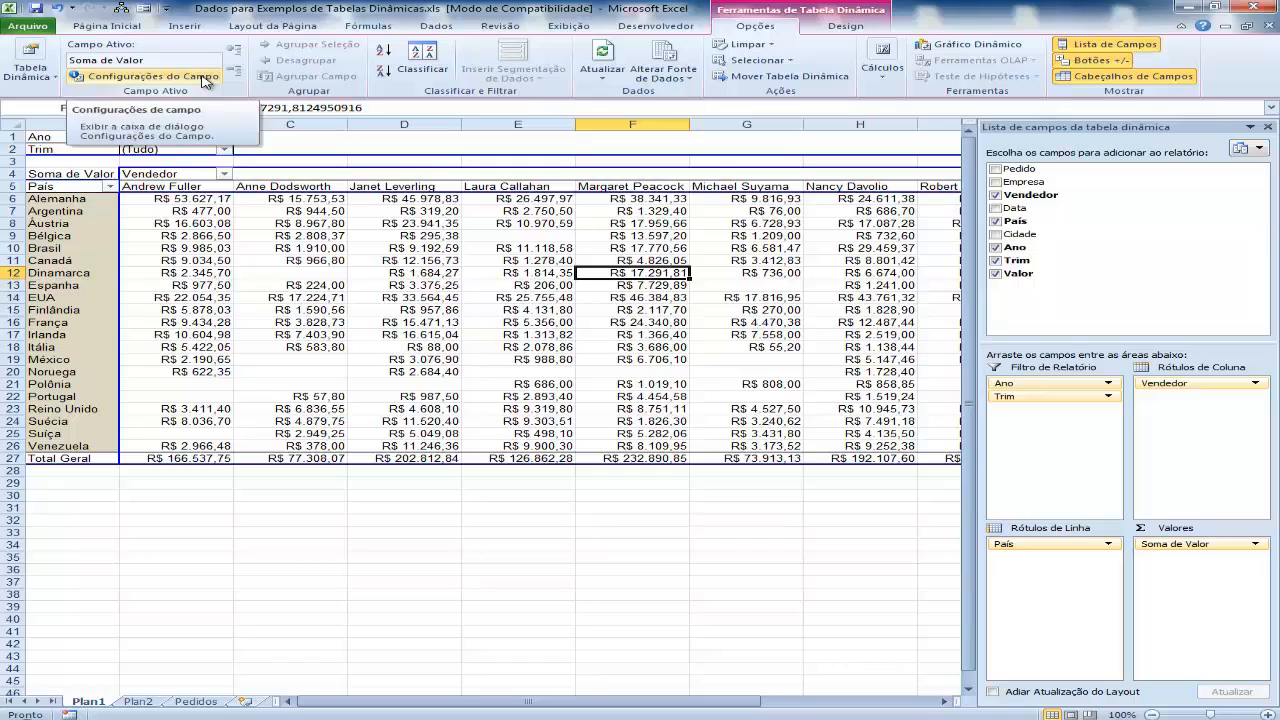
left_click(150, 76)
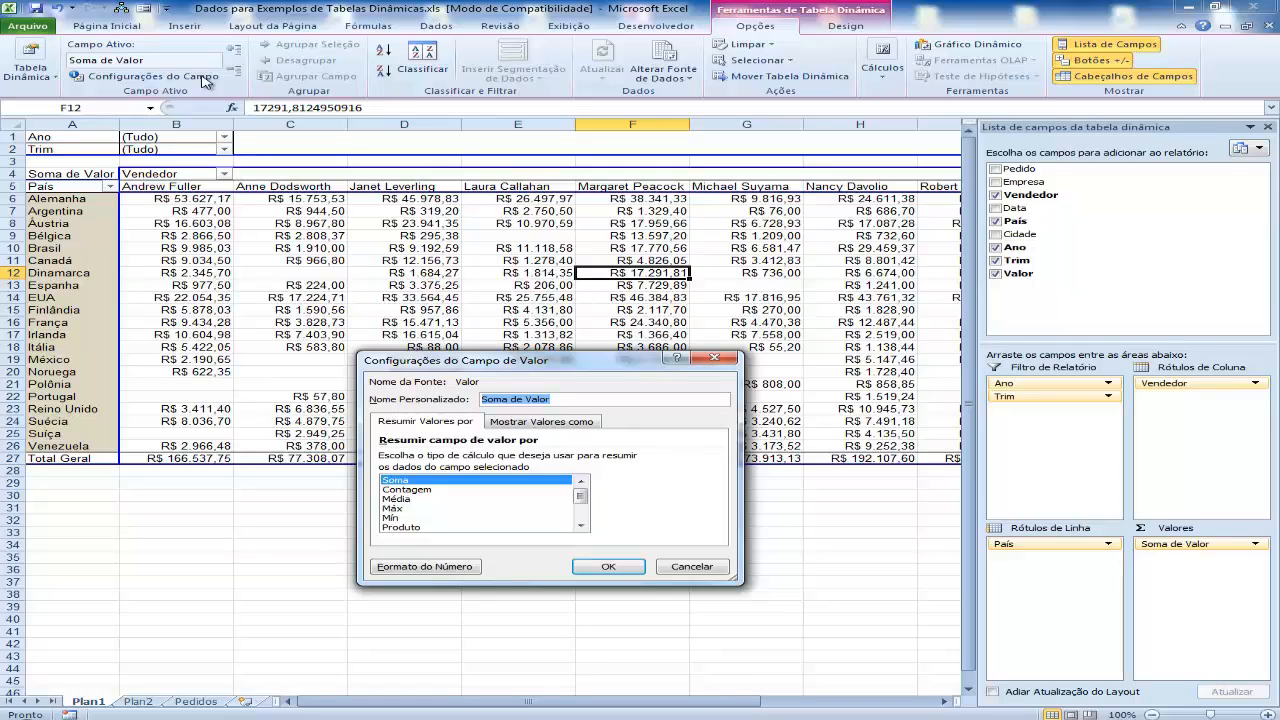
left_click(690, 568)
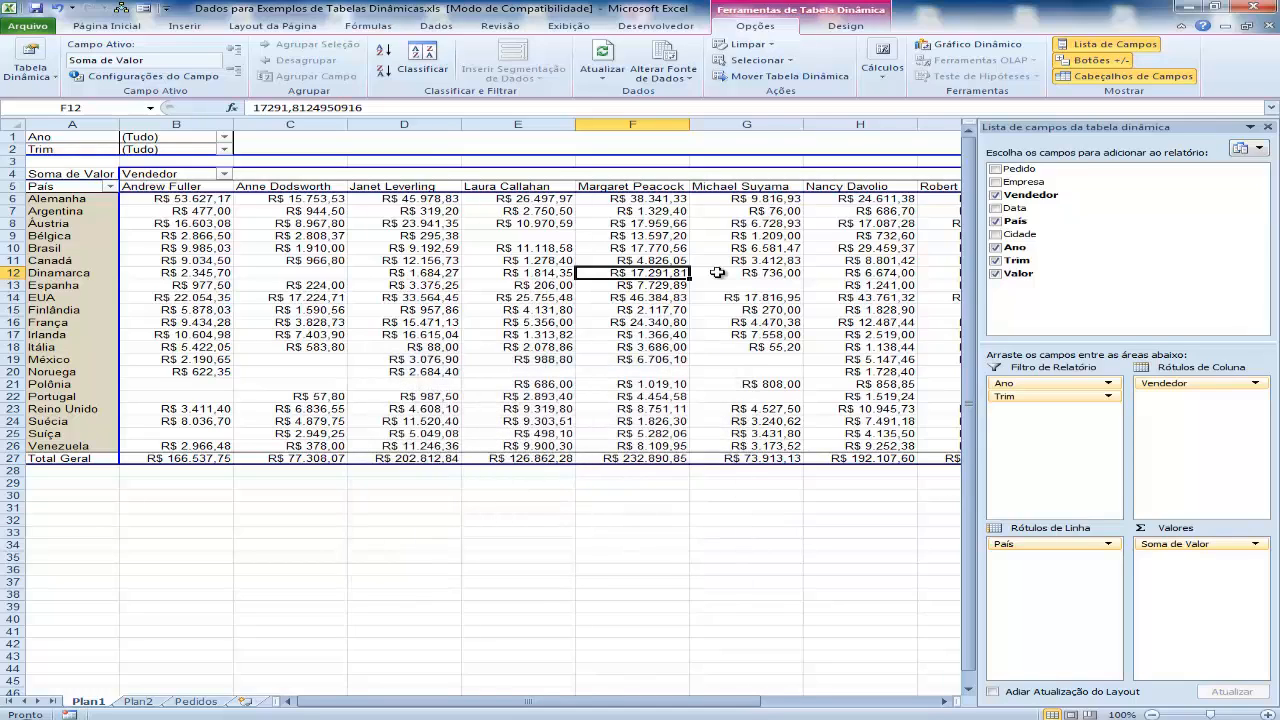
mouse_move(596, 222)
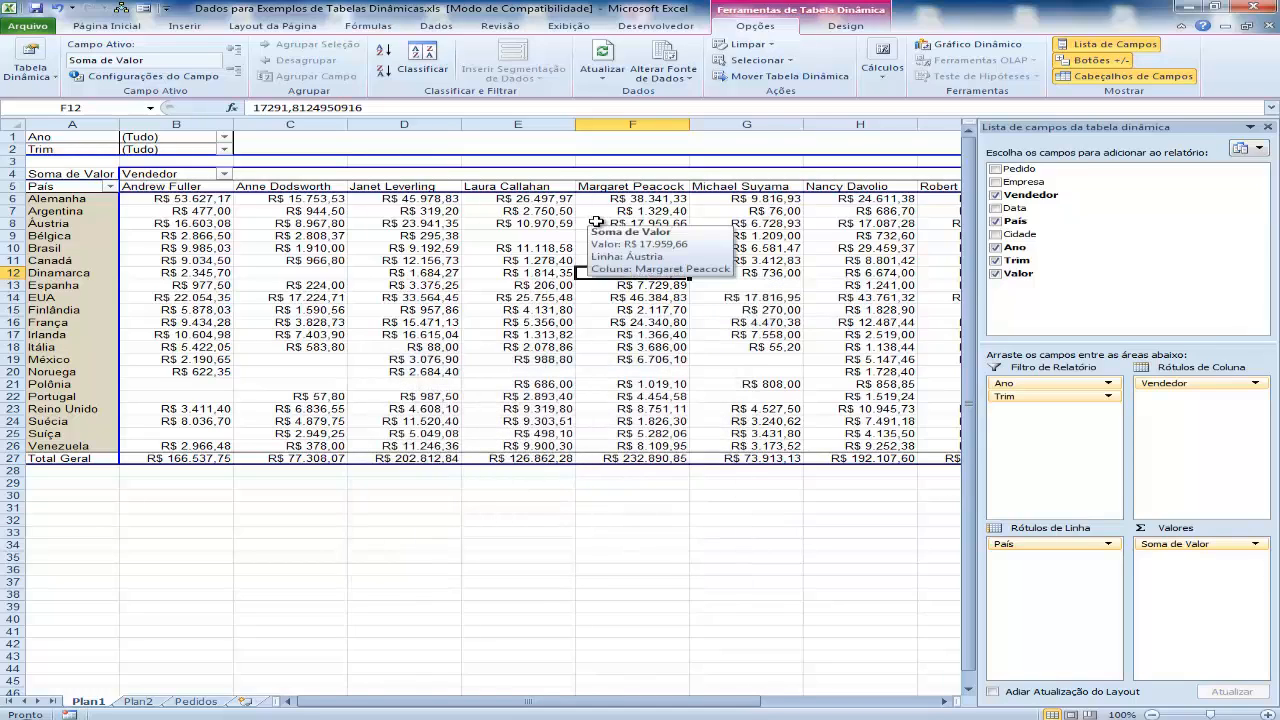
left_click(340, 236)
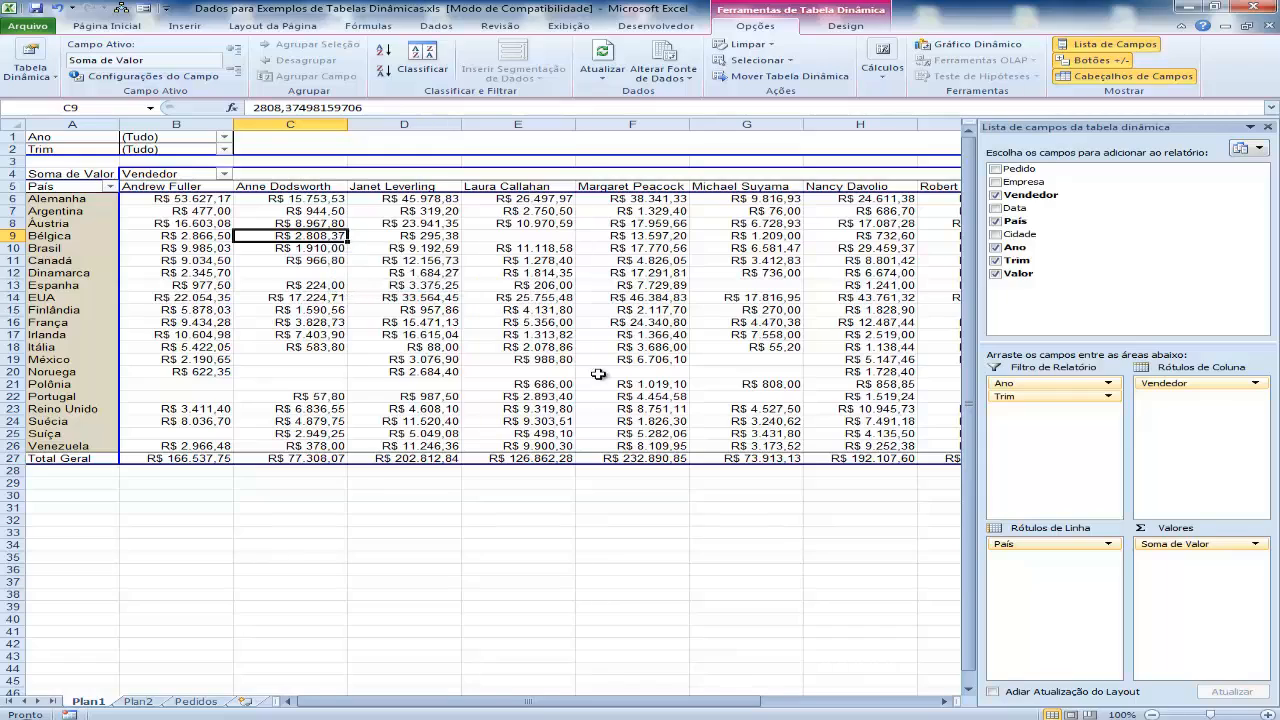
Step: Try a light blue medium table style, followed by one with a red header, on the Plan1 pivot table
mouse_move(581, 295)
mouse_move(203, 227)
left_click(541, 262)
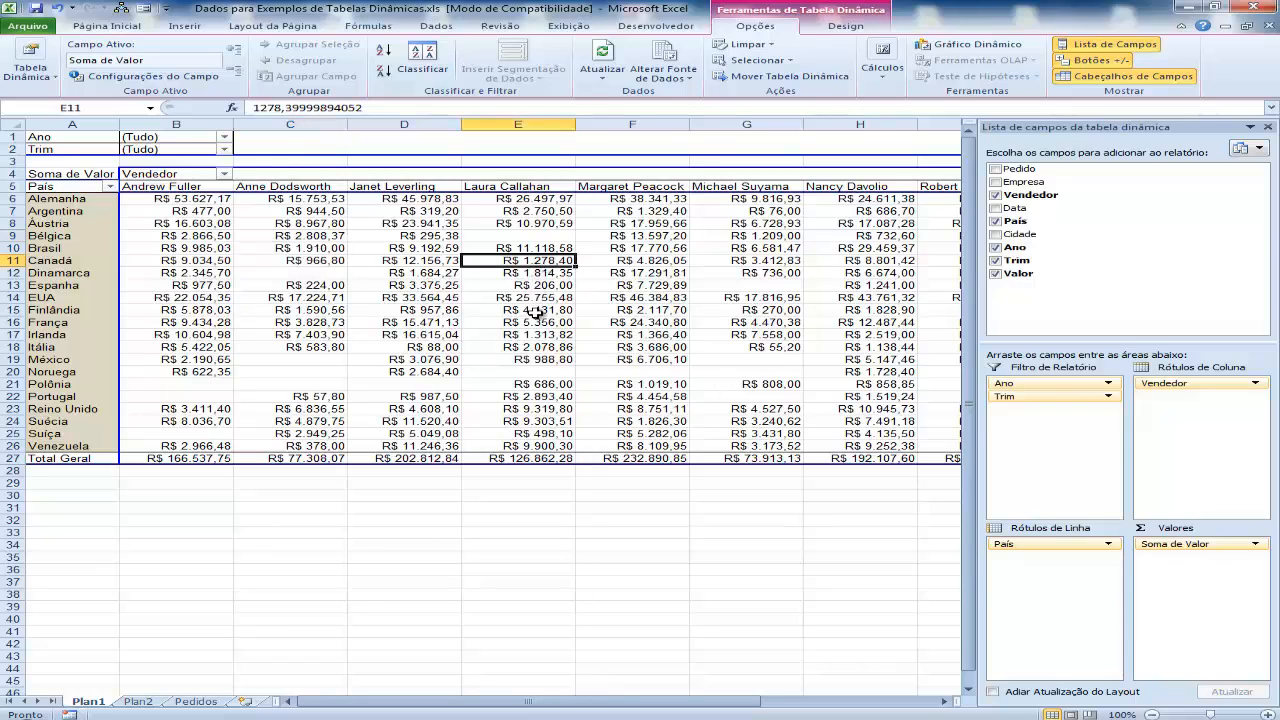
mouse_move(535, 312)
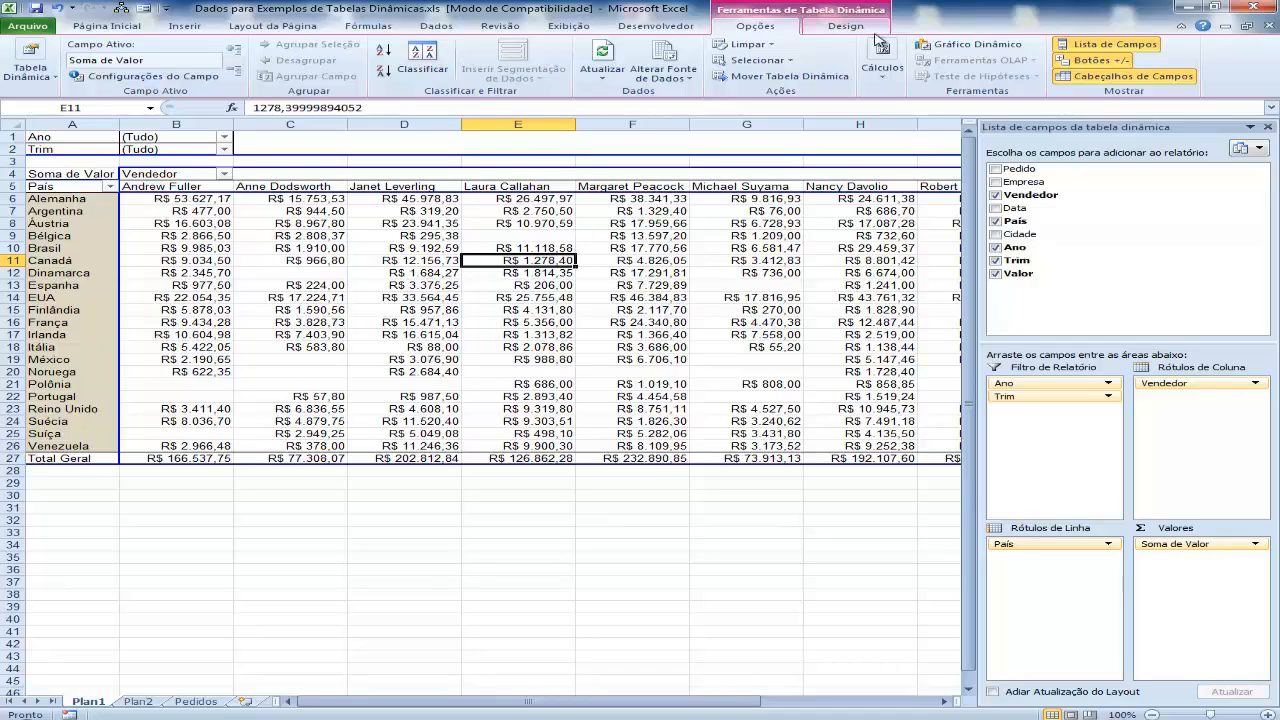
left_click(125, 28)
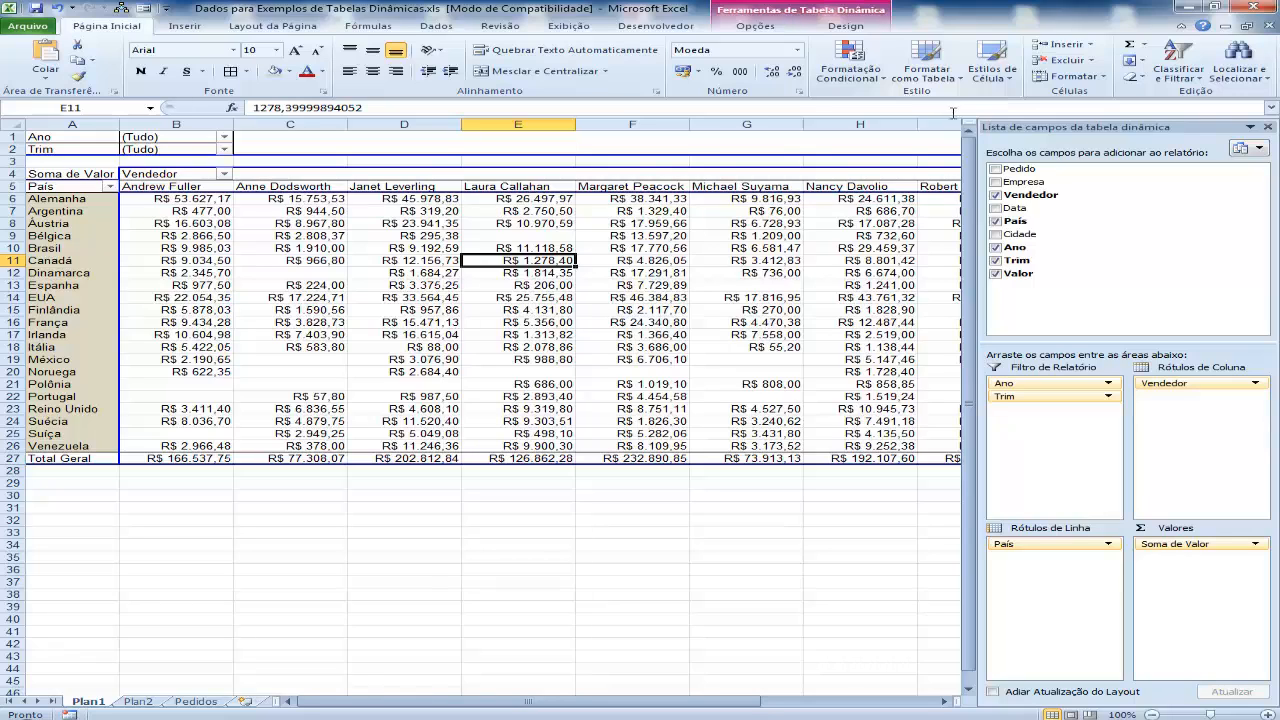
left_click(964, 82)
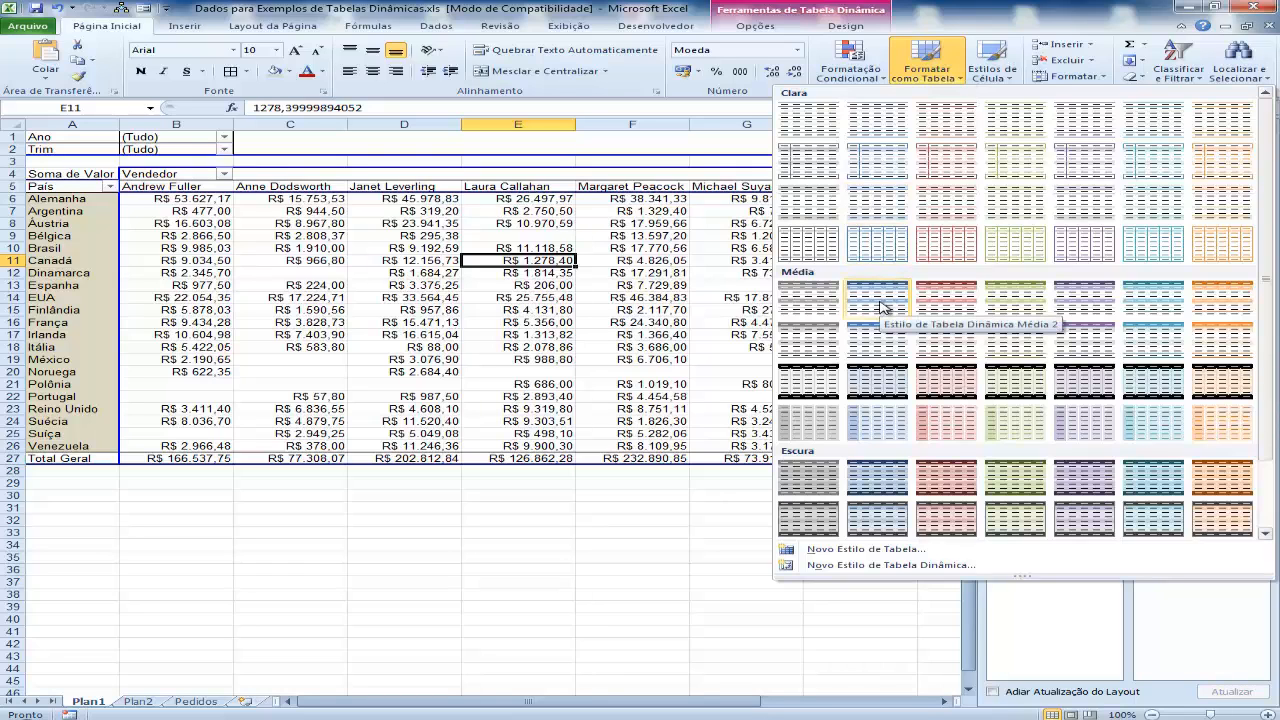
left_click(887, 424)
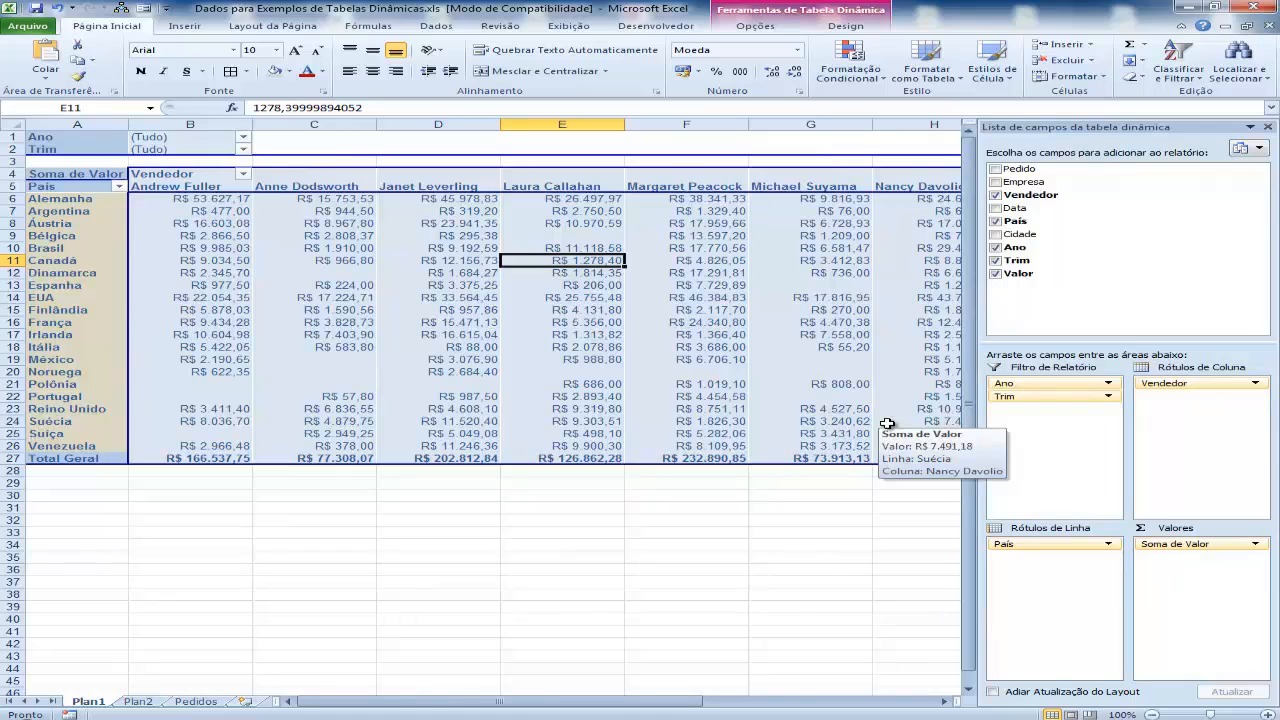
left_click(959, 80)
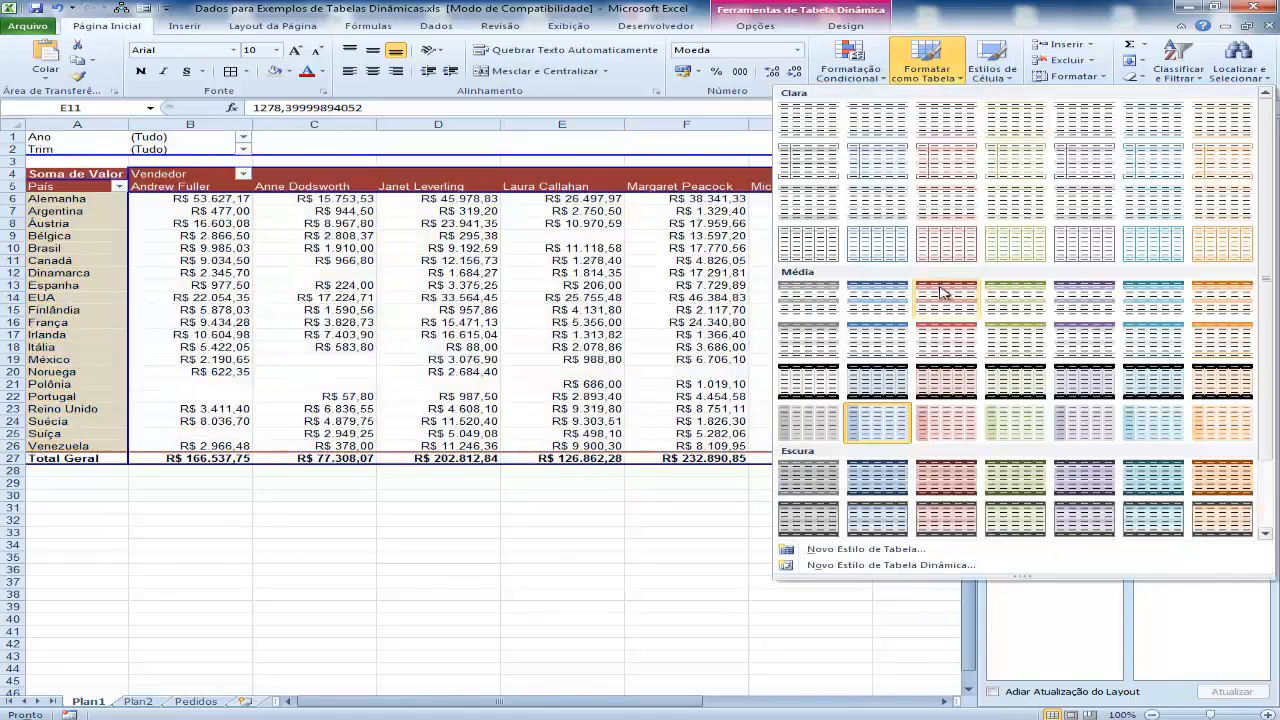
left_click(940, 288)
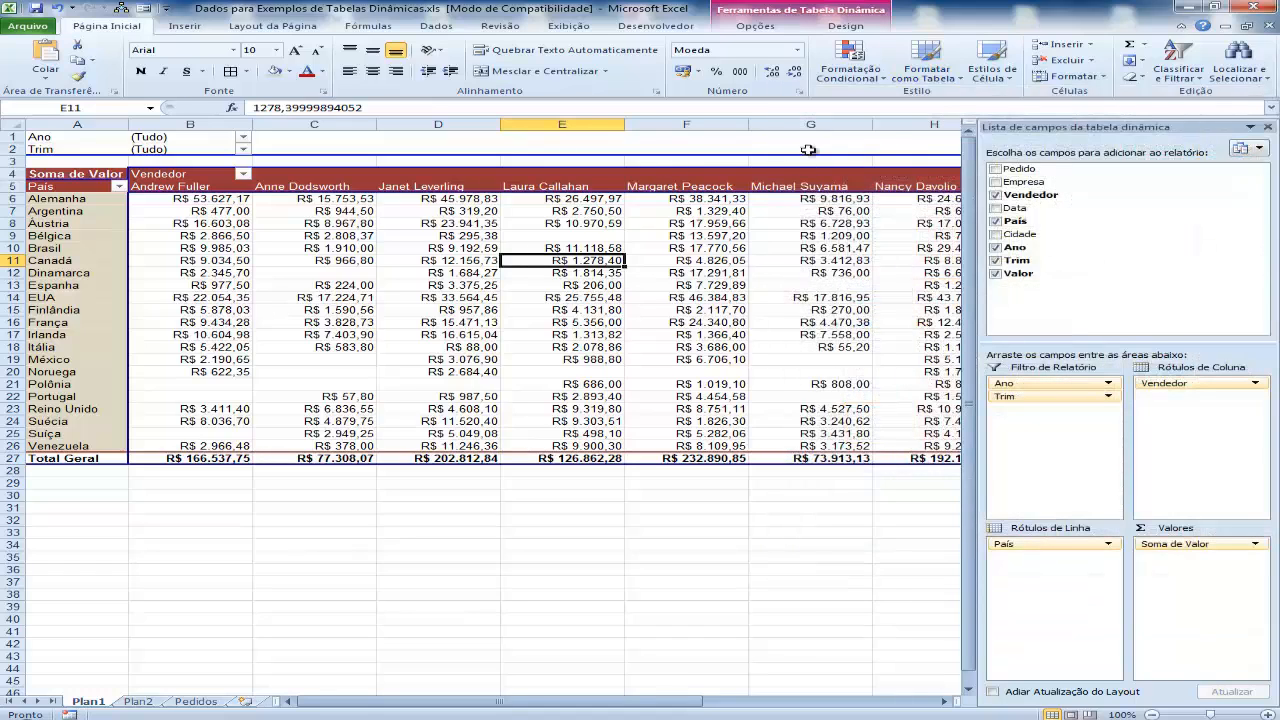
Step: Try a medium table style with black header and total rows, followed by the blue-header medium style, on the Plan1 pivot table
left_click(959, 86)
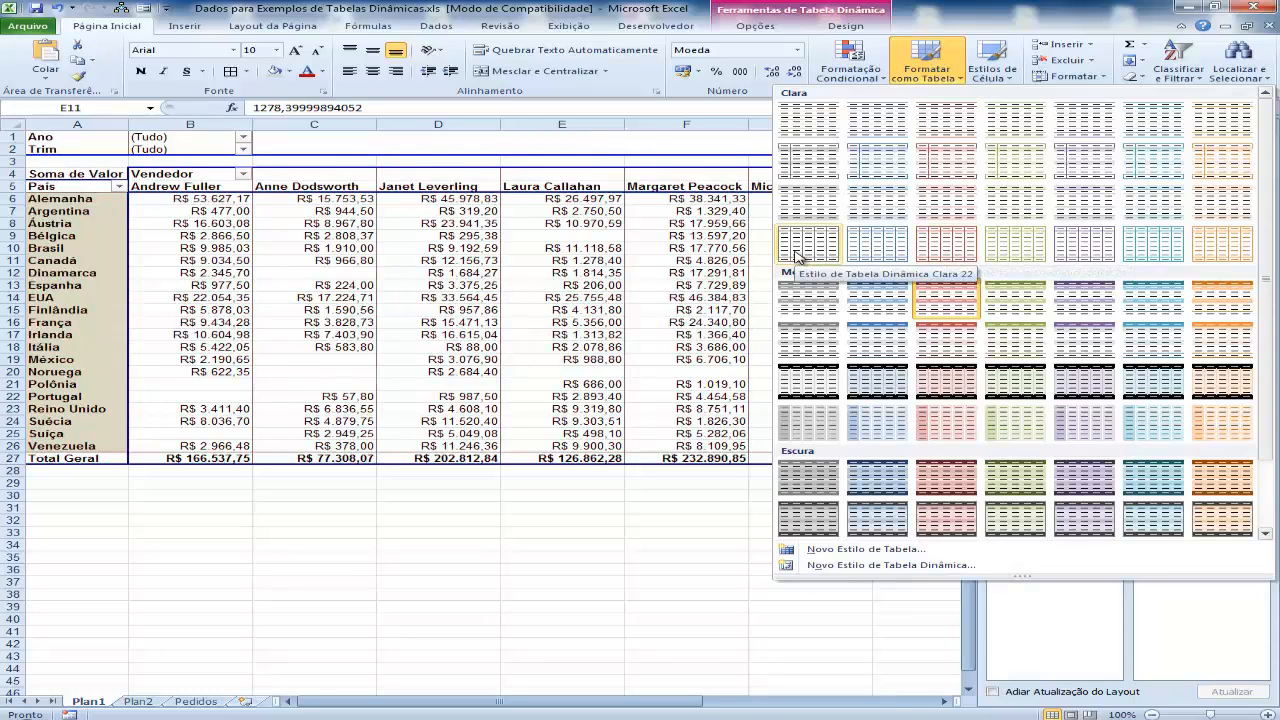
left_click(797, 382)
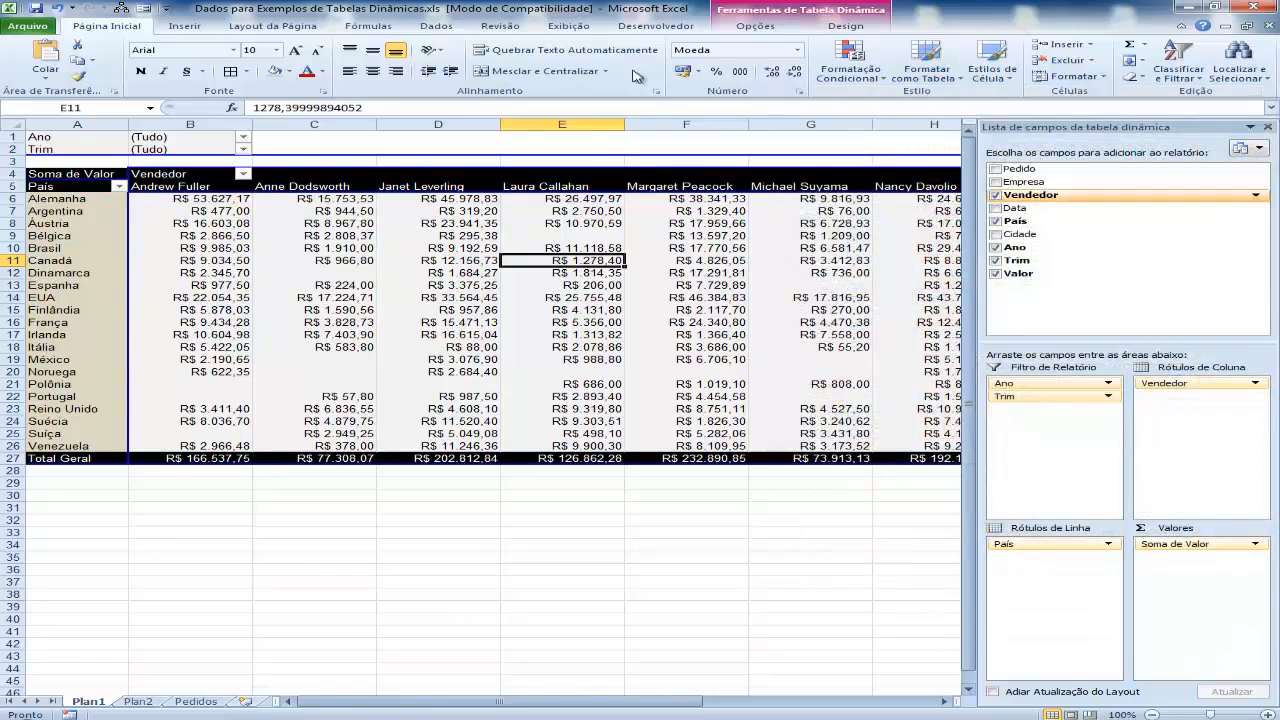
left_click(702, 272)
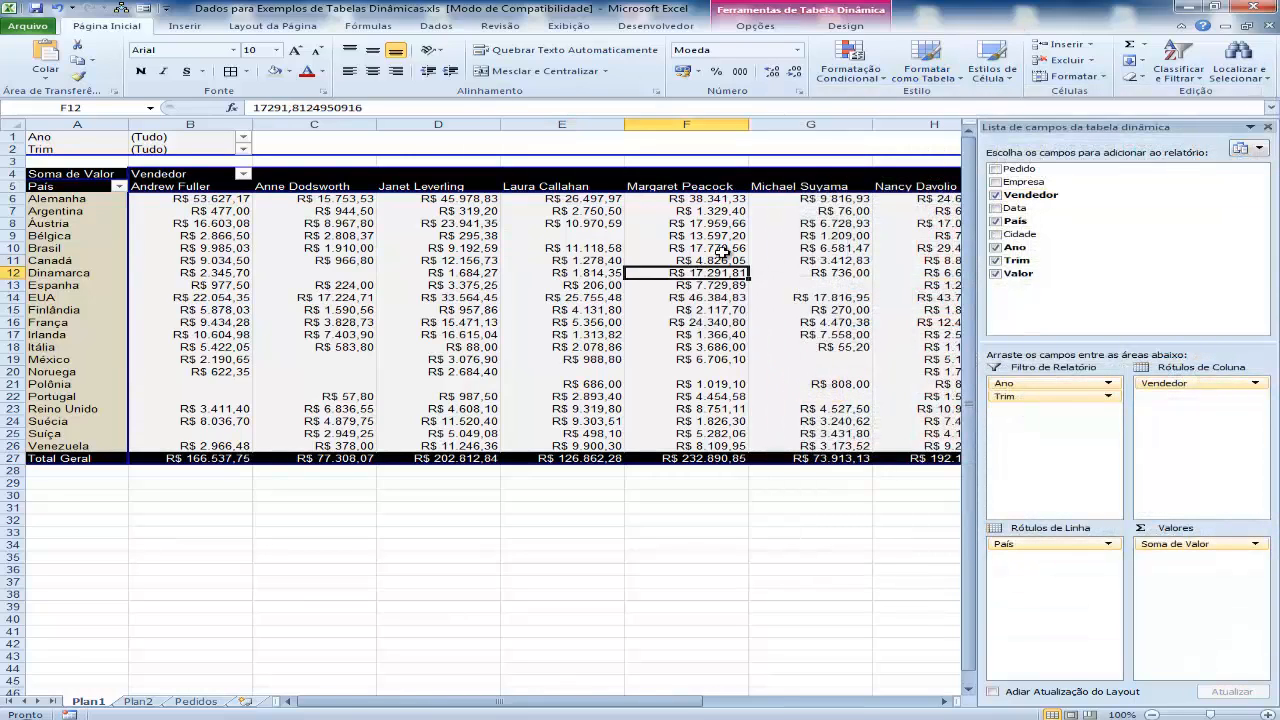
left_click(718, 251)
left_click(244, 254)
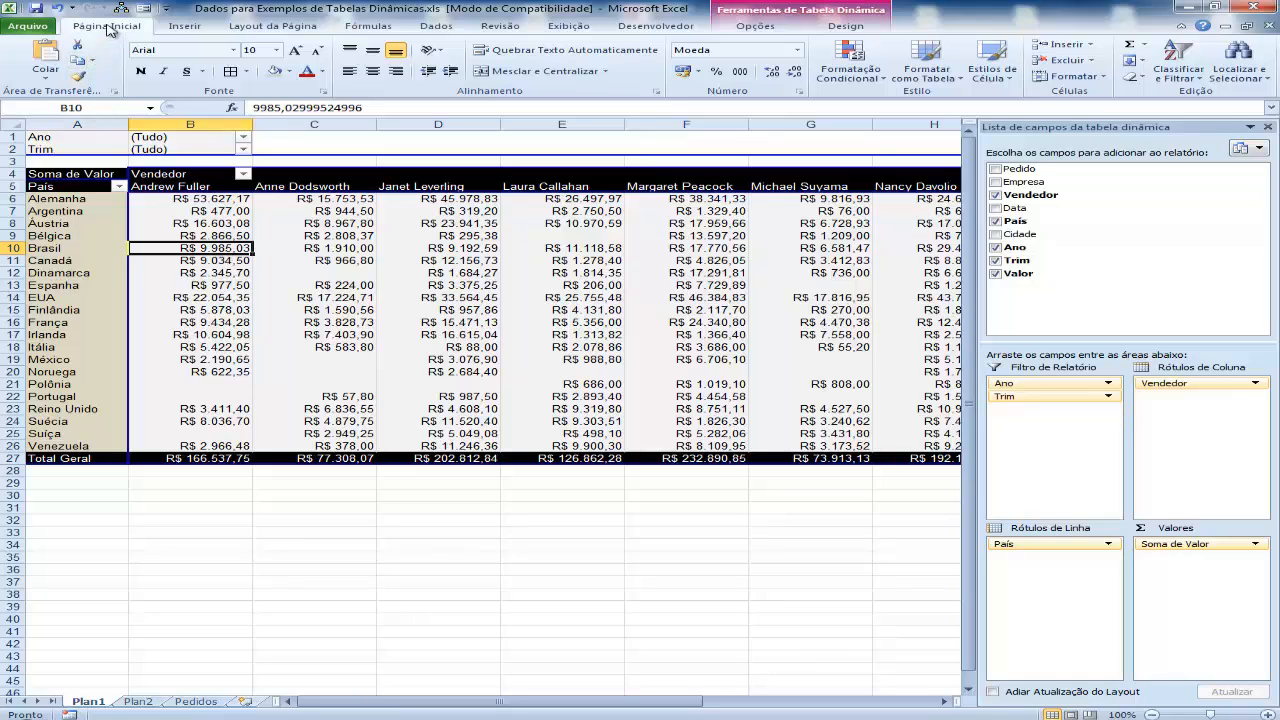
left_click(965, 80)
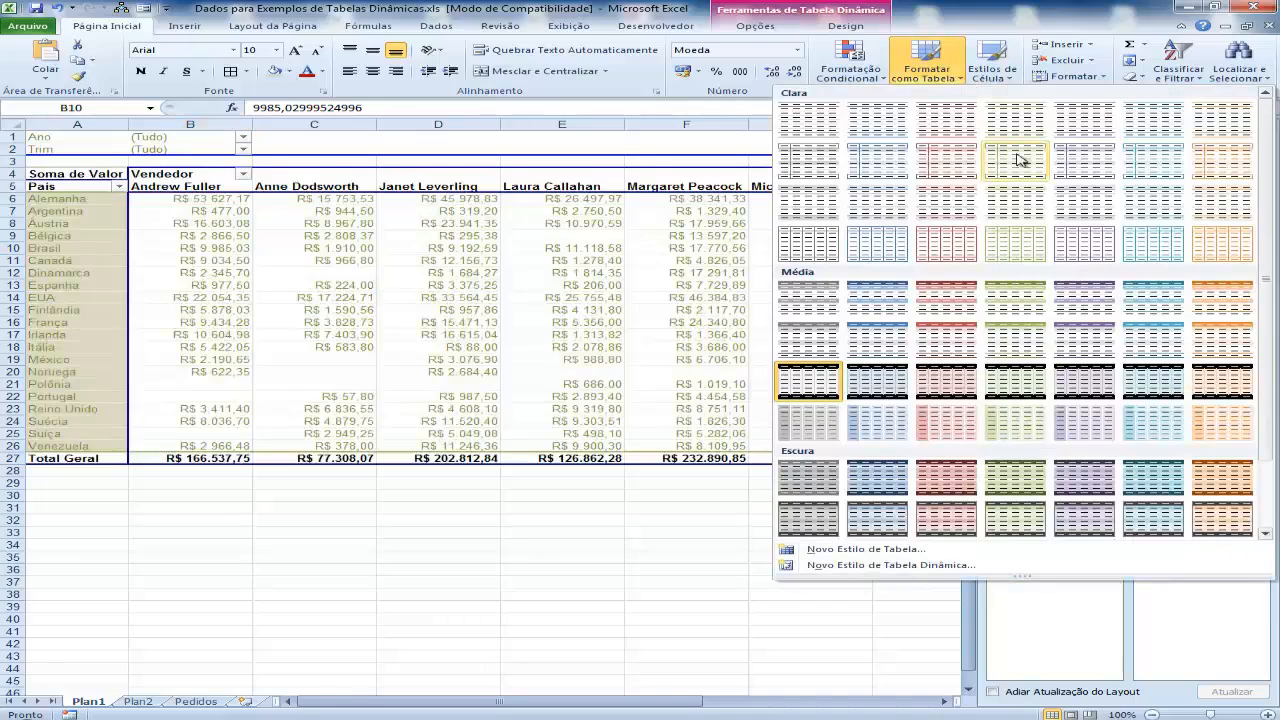
left_click(873, 290)
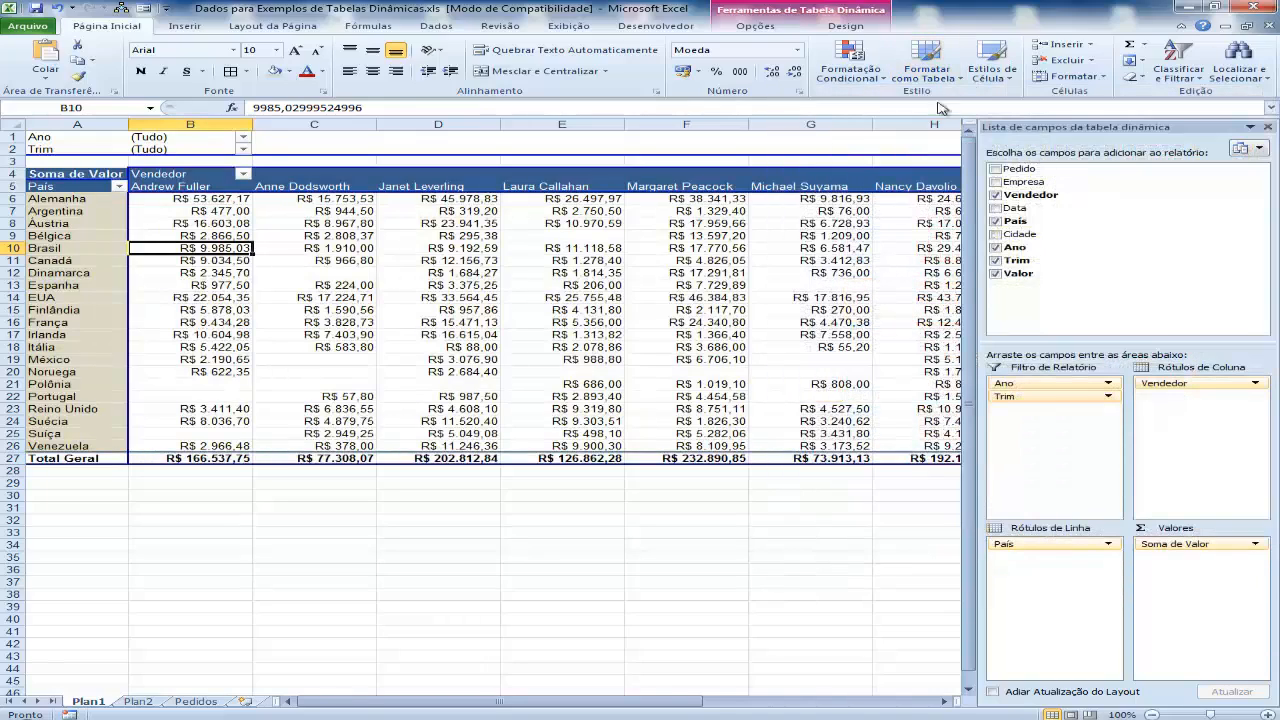
Step: Apply the medium table style with an orange header to the Plan1 pivot table
left_click(950, 75)
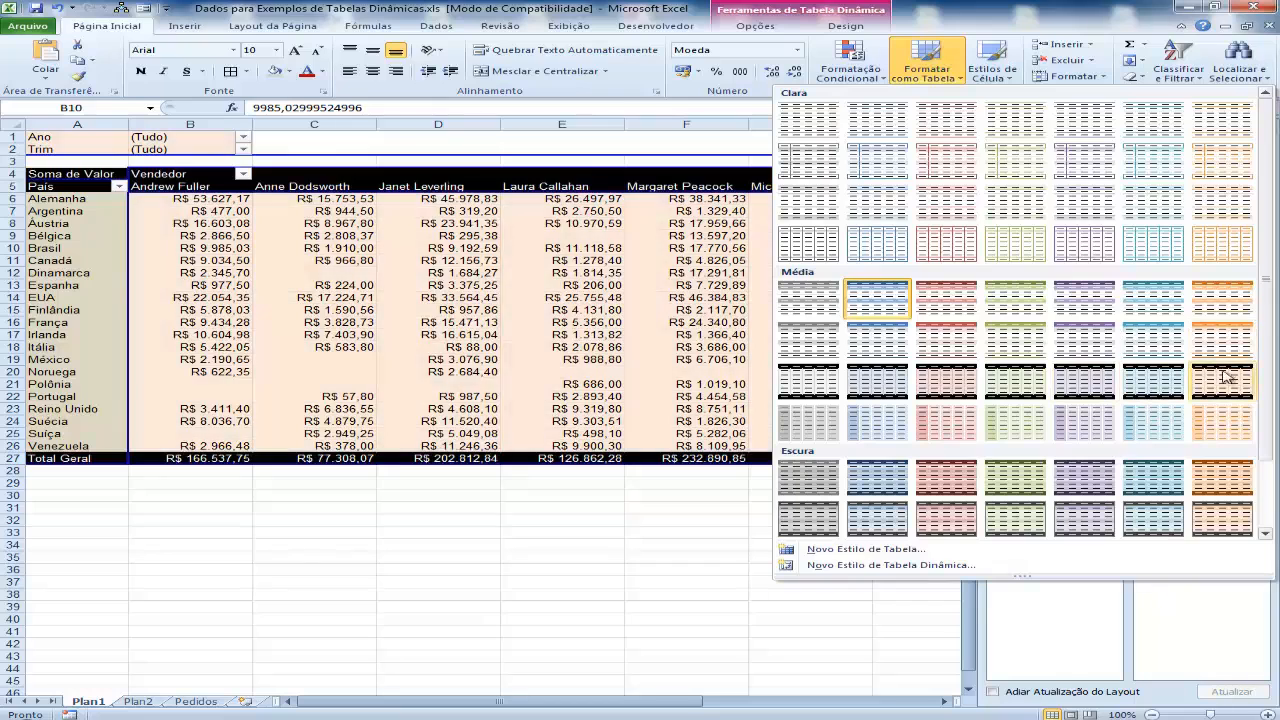
left_click(1223, 340)
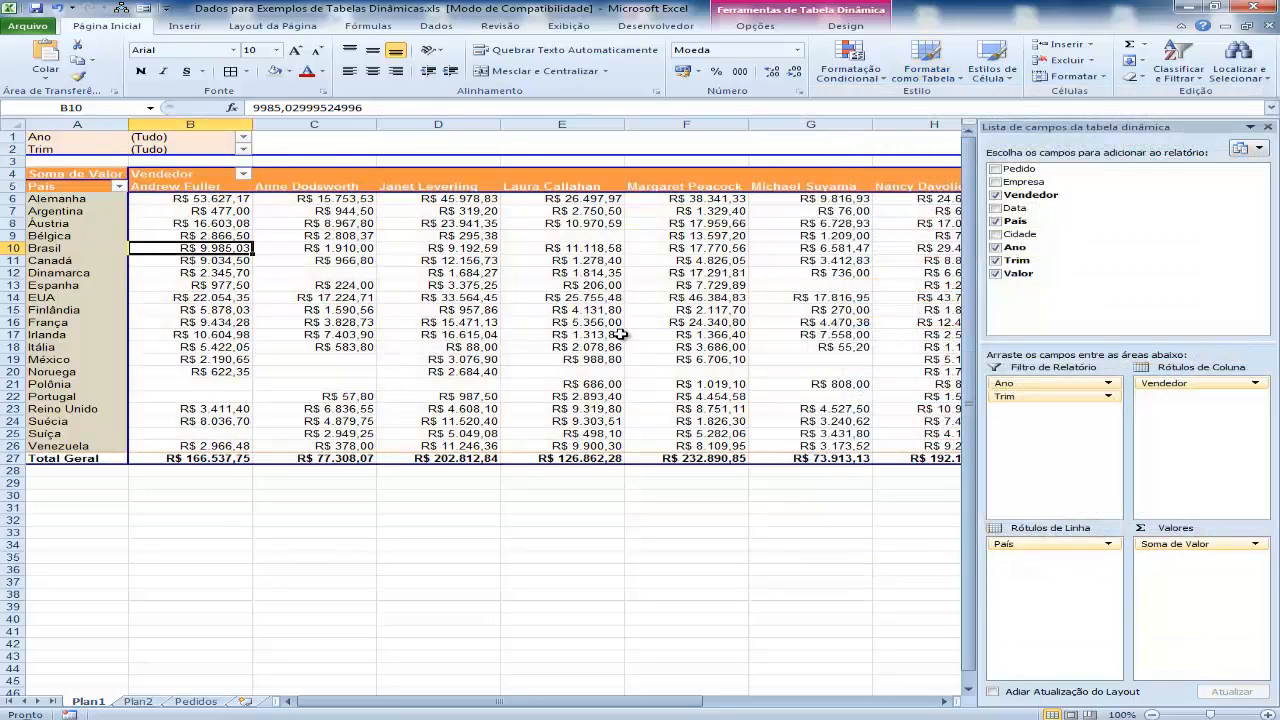
left_click(570, 285)
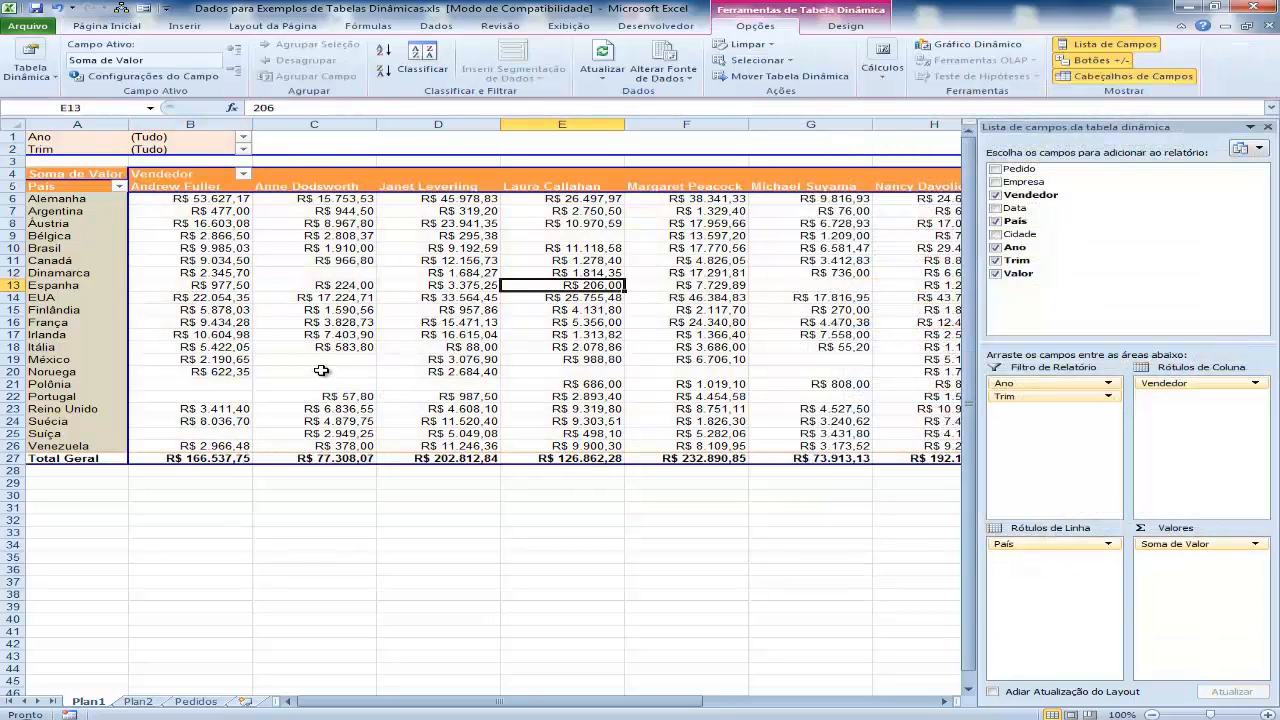
Step: Sort the pivot table's countries from smallest to largest, top to bottom, by the first seller's values in column B
mouse_move(215, 297)
mouse_move(207, 202)
left_click(217, 212)
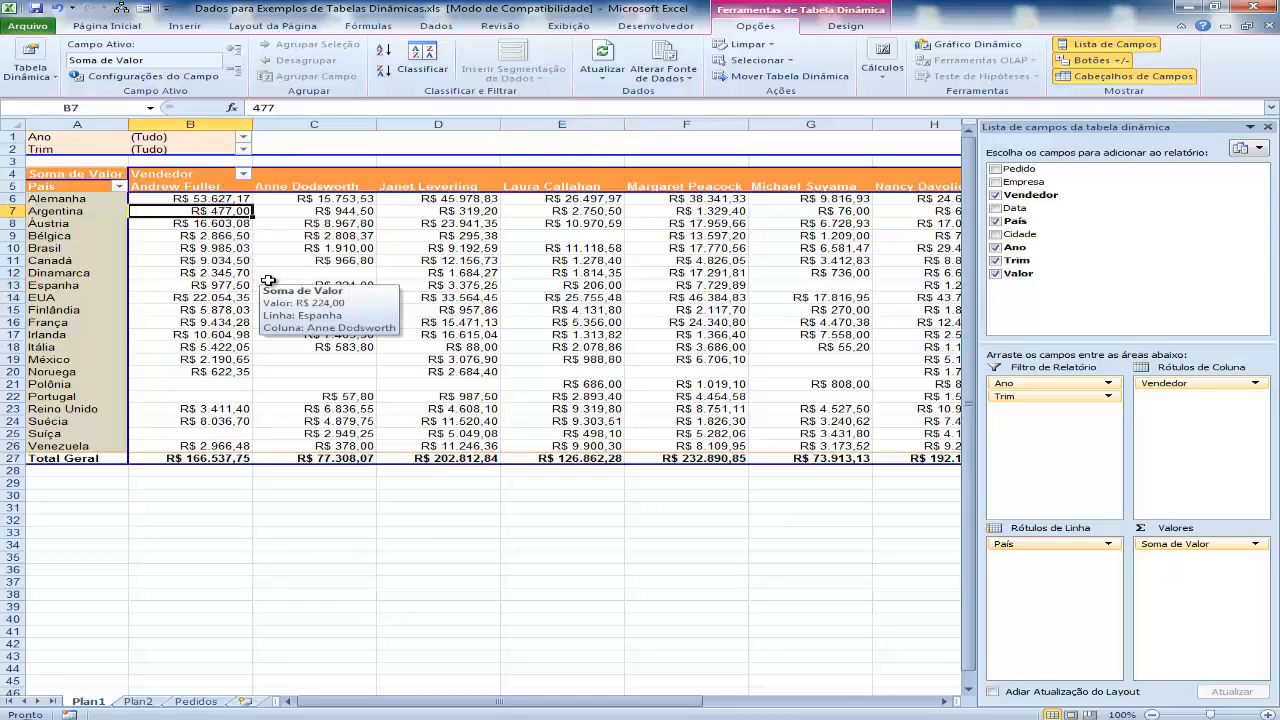
left_click(420, 55)
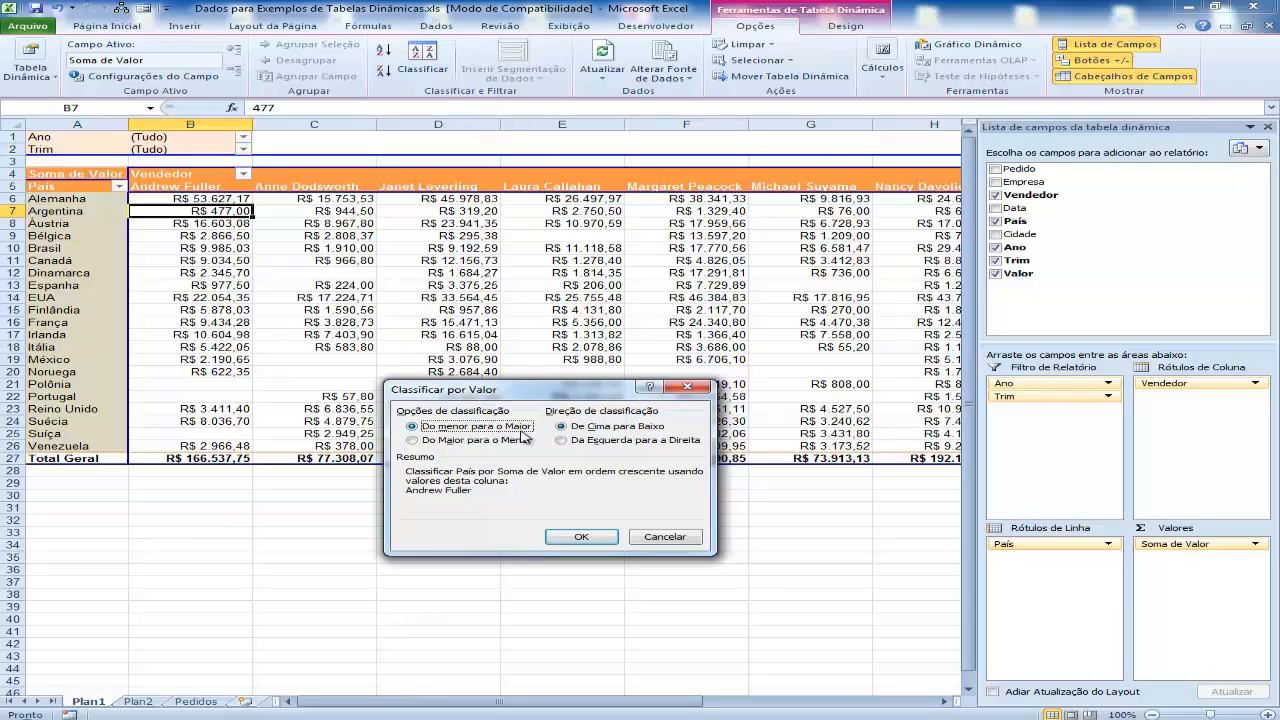
left_click(581, 538)
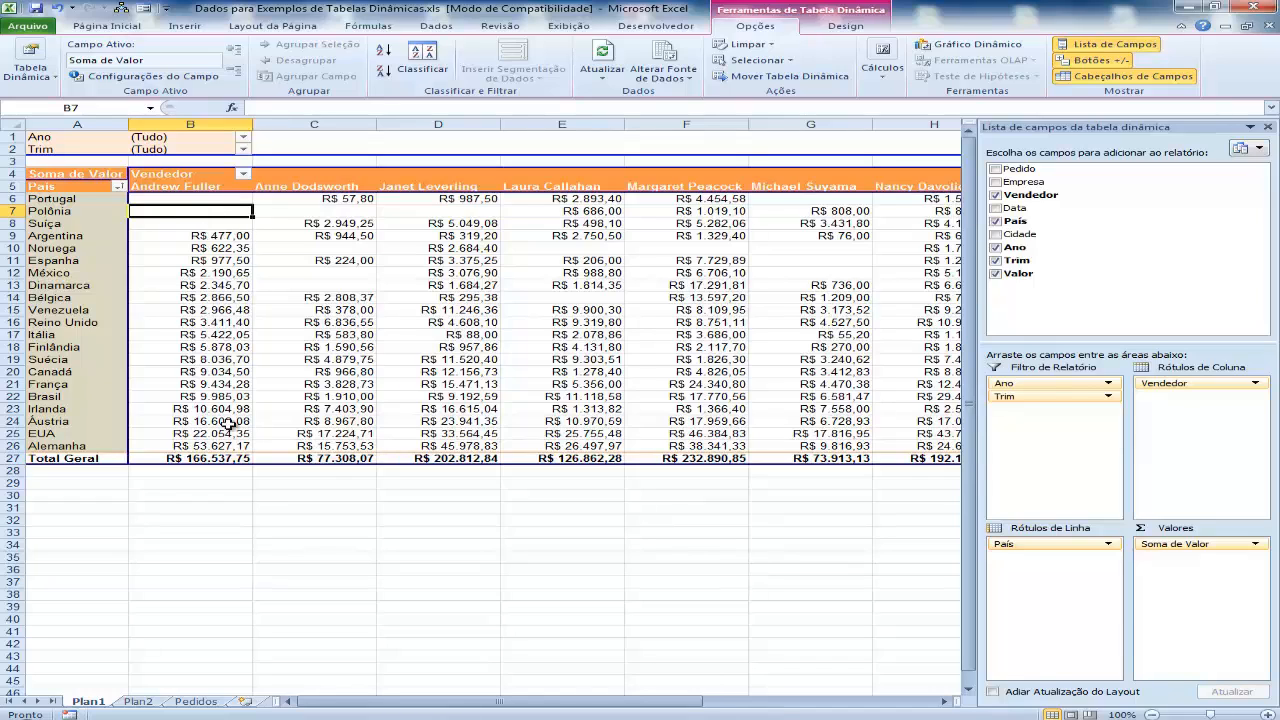
Step: Sort the pivot table's countries from largest to smallest, top to bottom, by the third seller's values in column D
left_click(478, 310)
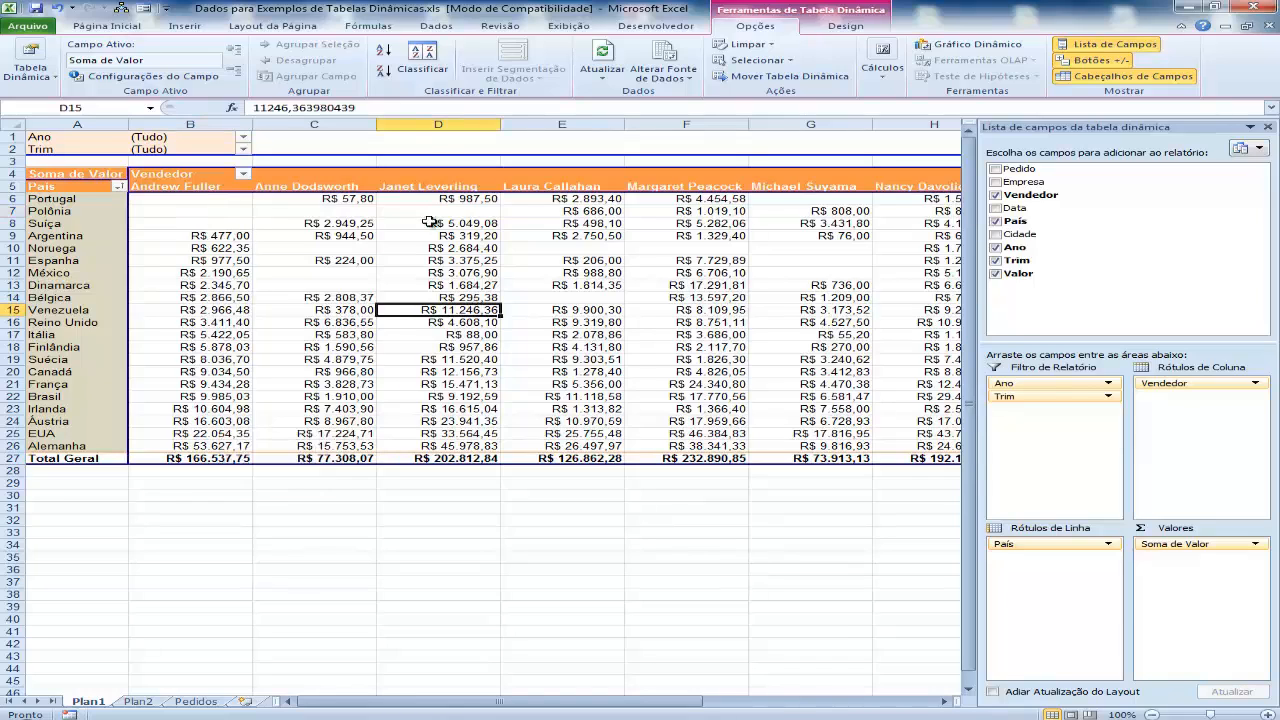
left_click(421, 62)
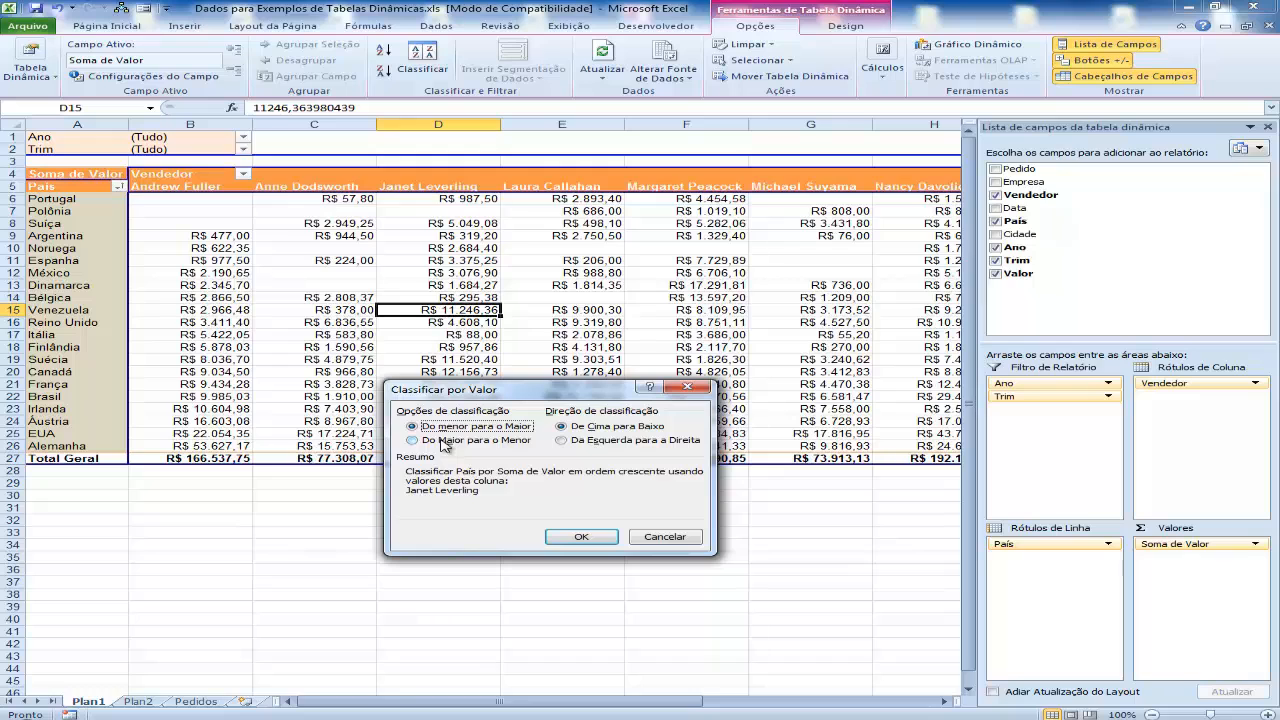
left_click(444, 441)
left_click(581, 537)
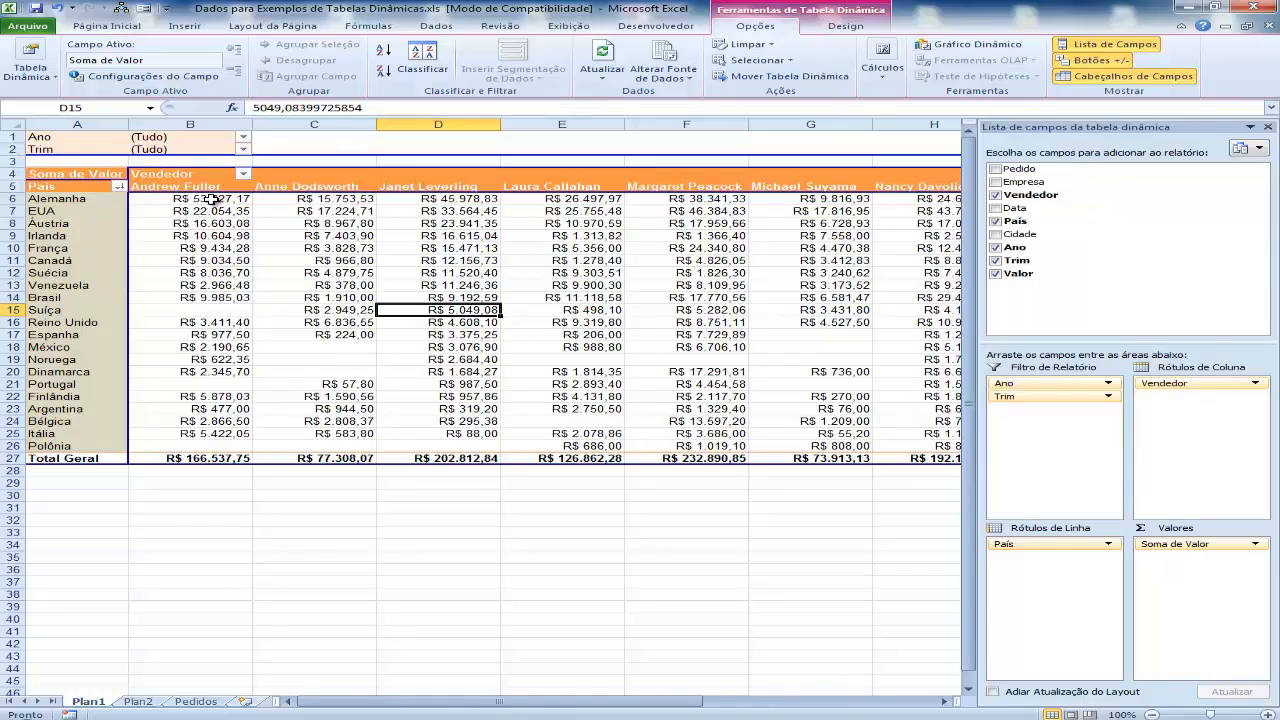
Step: Examine the empty value cells in the sorted pivot table, moving up and down the first seller's column
mouse_move(187, 434)
mouse_move(315, 350)
mouse_move(518, 383)
left_click(231, 310)
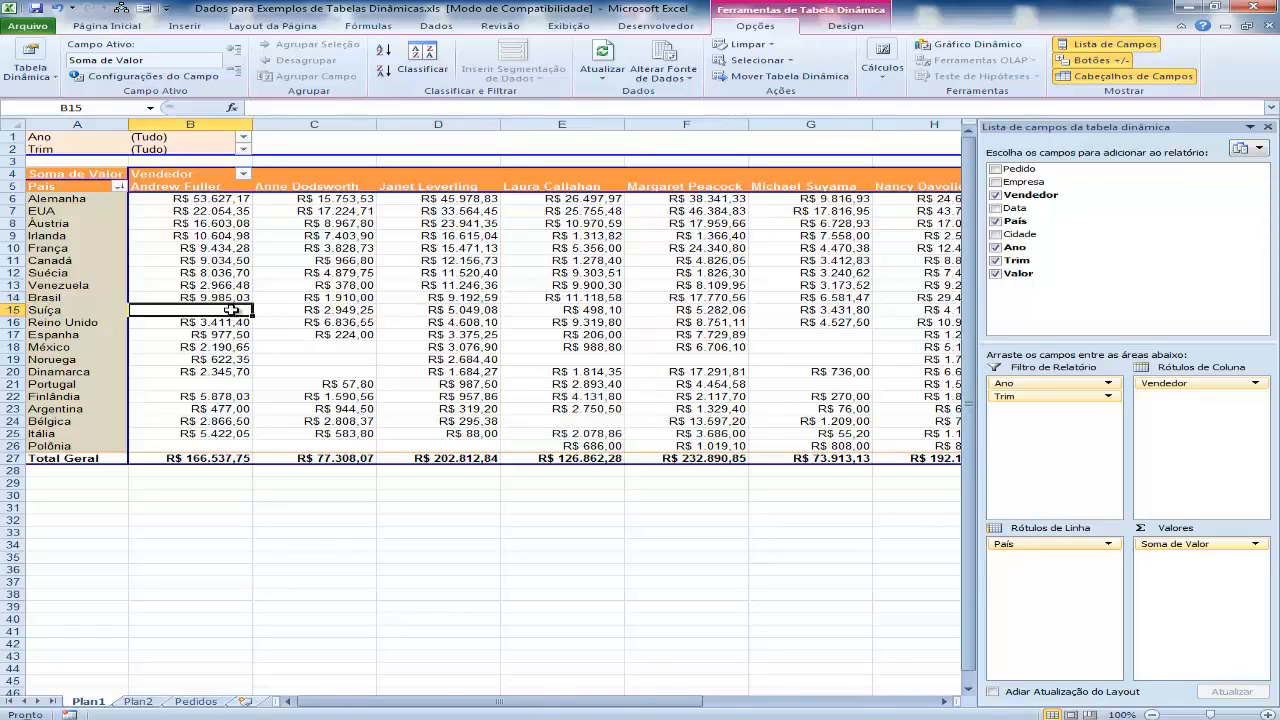
left_click(232, 384)
left_click(340, 358)
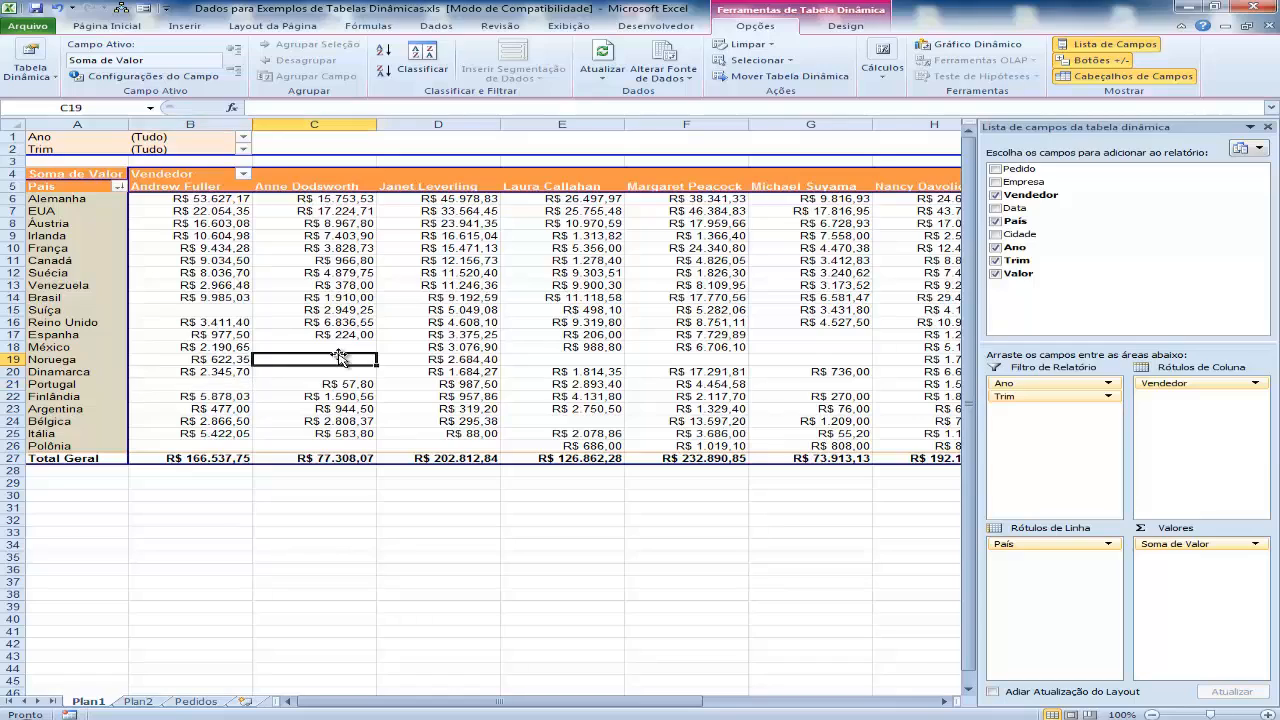
left_click(232, 310)
mouse_move(232, 346)
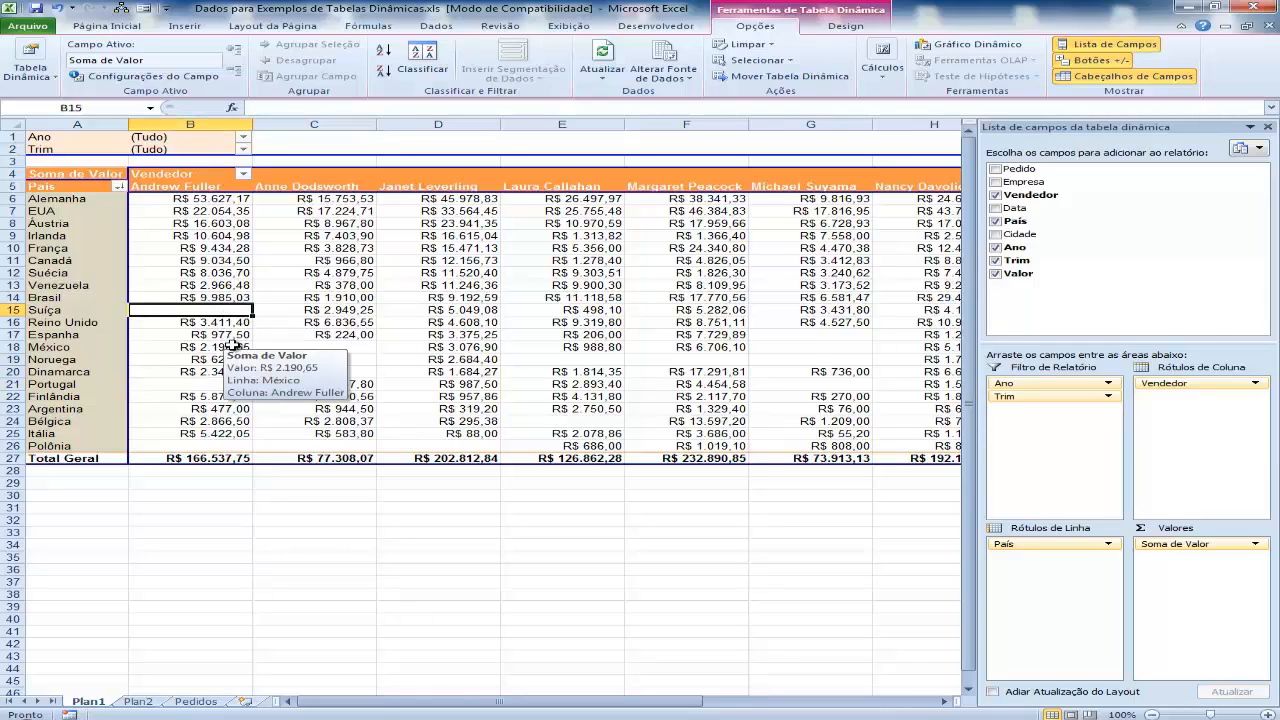
key("Up")
key("Up")
key("Up")
key("Up")
key("Up")
key("Up")
key("Up")
key("Up")
key("Up")
key("Up")
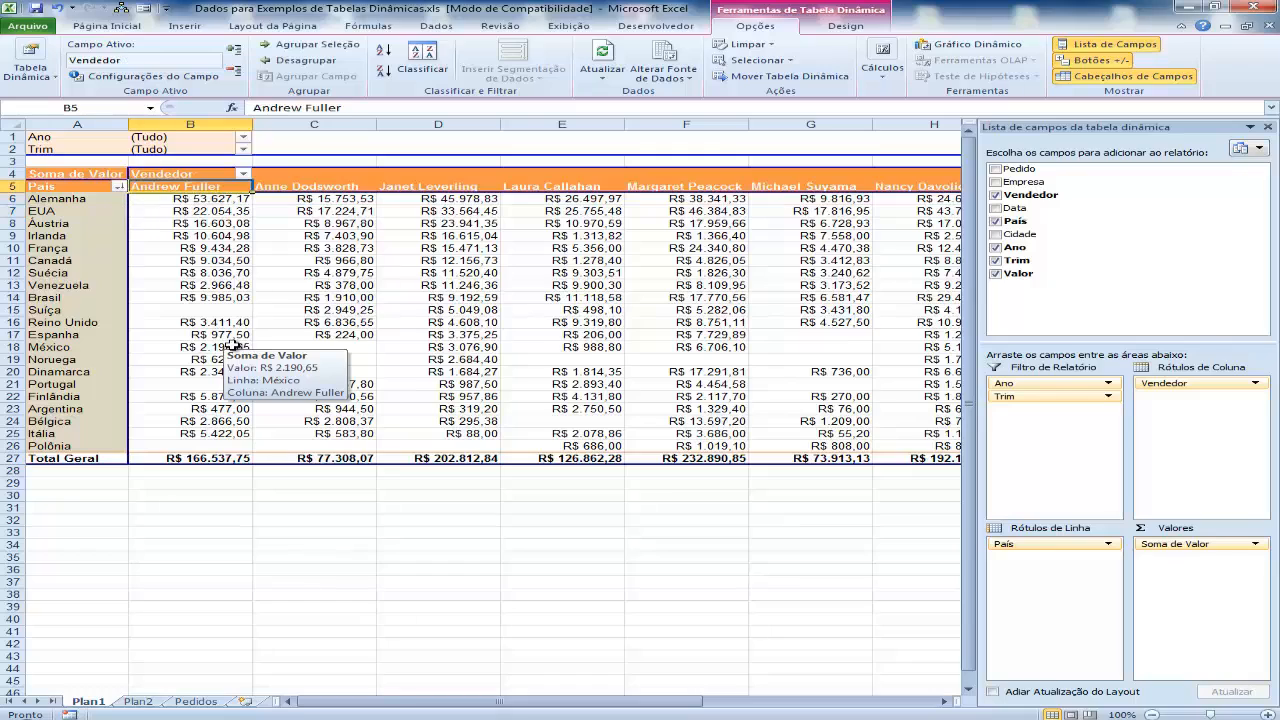
key("Down")
key("Down")
key("Down")
key("Down")
key("Down")
key("Down")
key("Down")
key("Down")
key("Down")
key("Down")
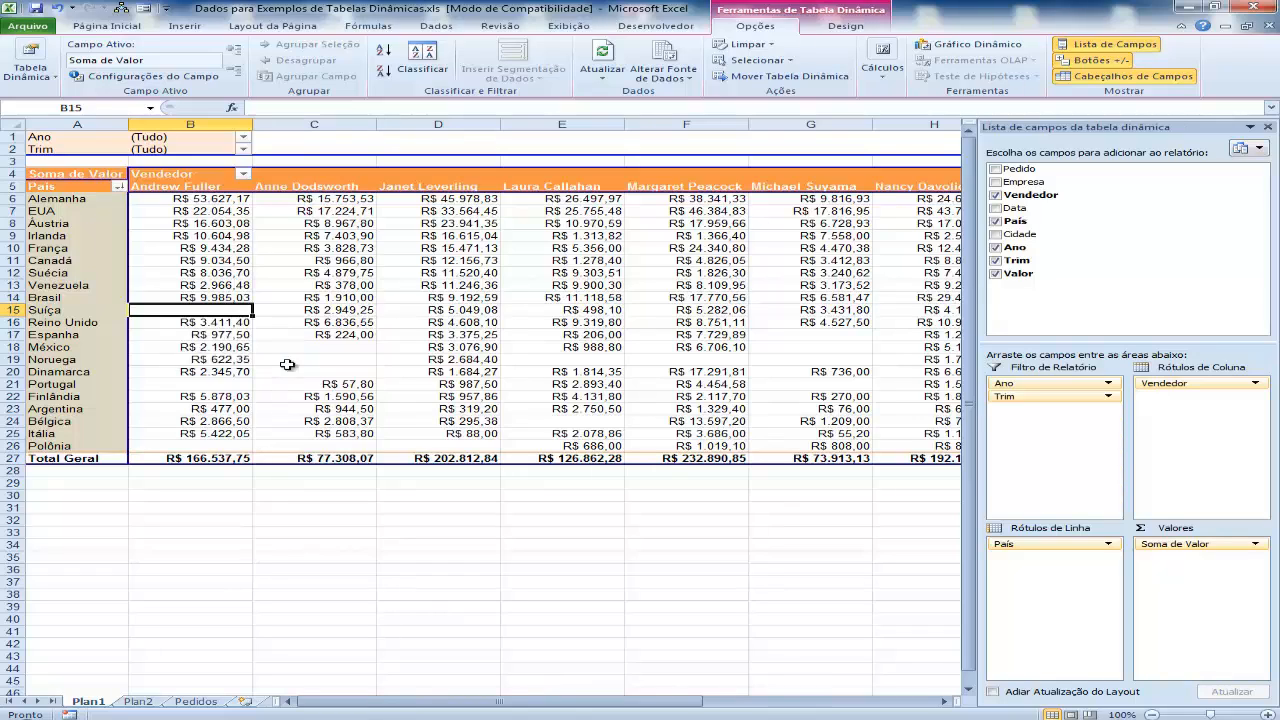
Step: Set the Plan1 pivot table's options to show 0 for empty cells and apply them
mouse_move(287, 364)
mouse_move(455, 322)
right_click(452, 302)
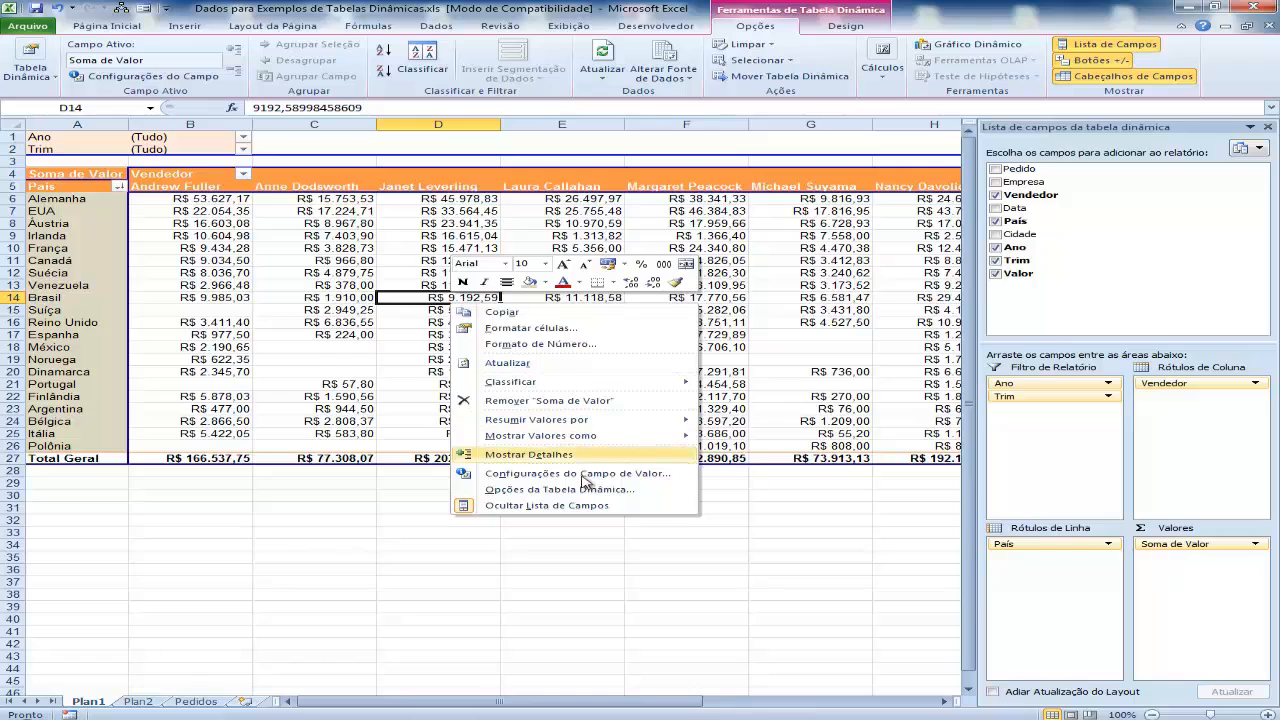
right_click(314, 270)
right_click(699, 287)
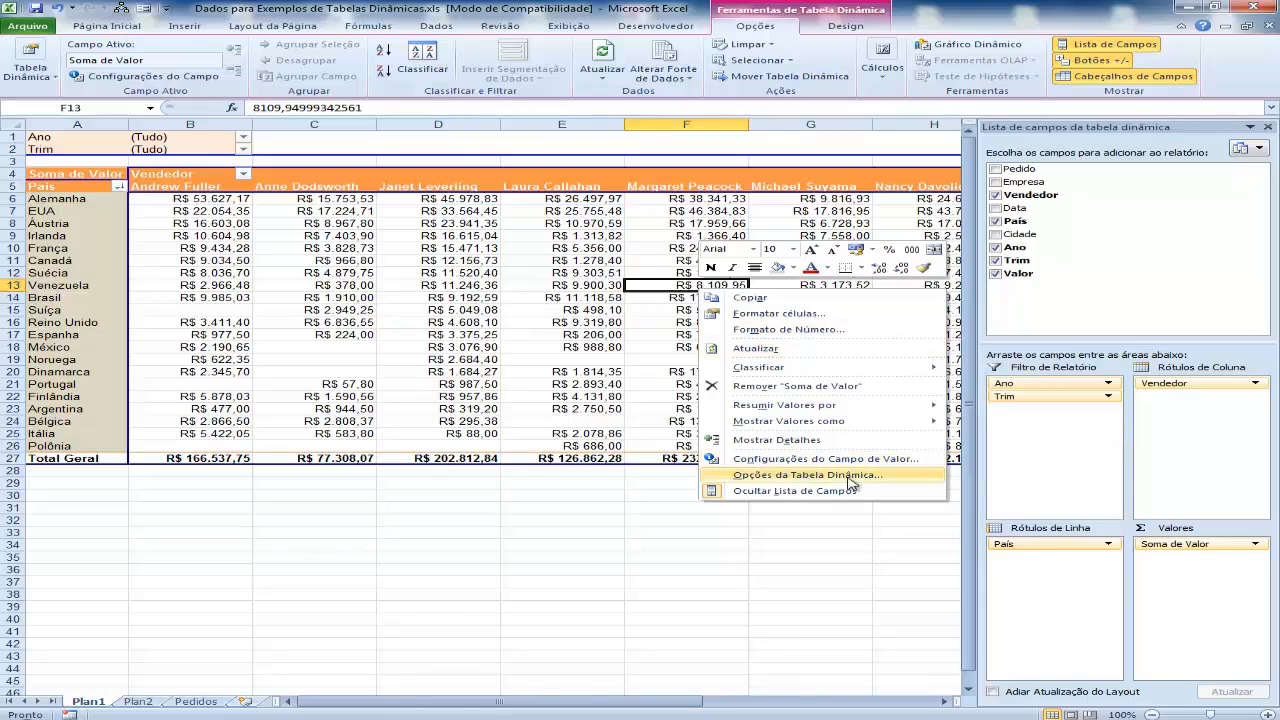
left_click(806, 476)
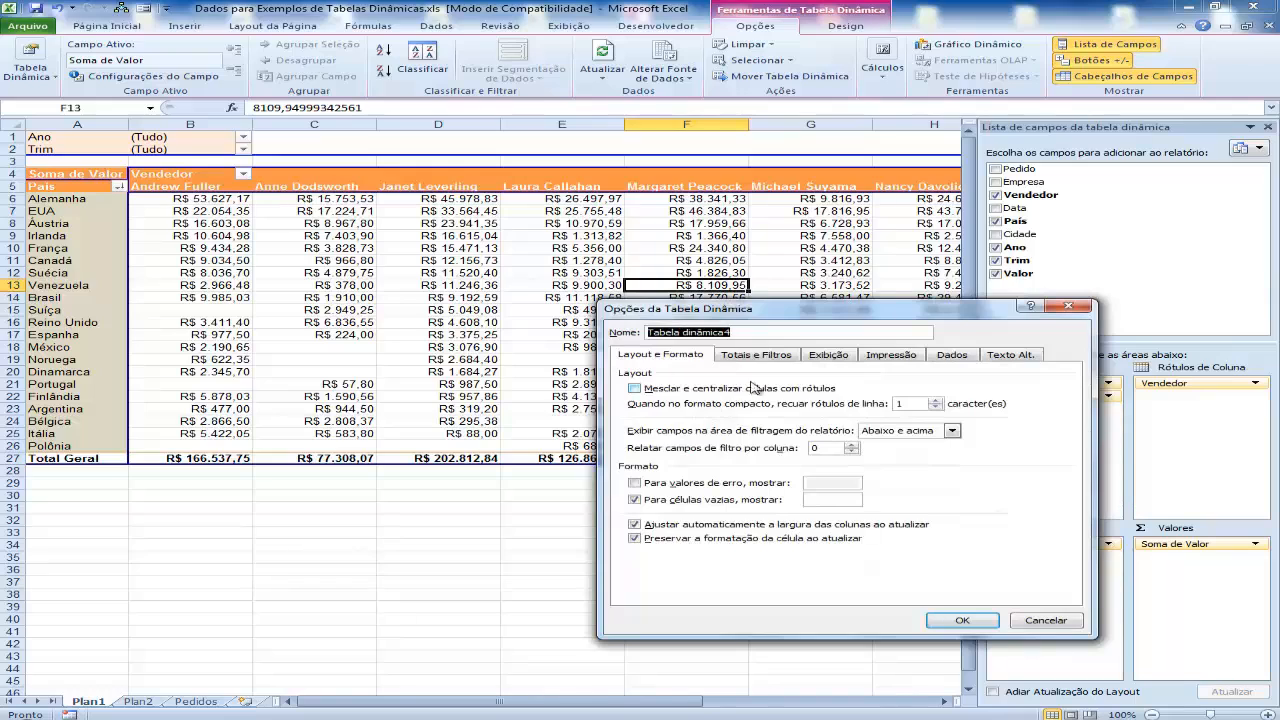
left_click_drag(752, 311, 521, 267)
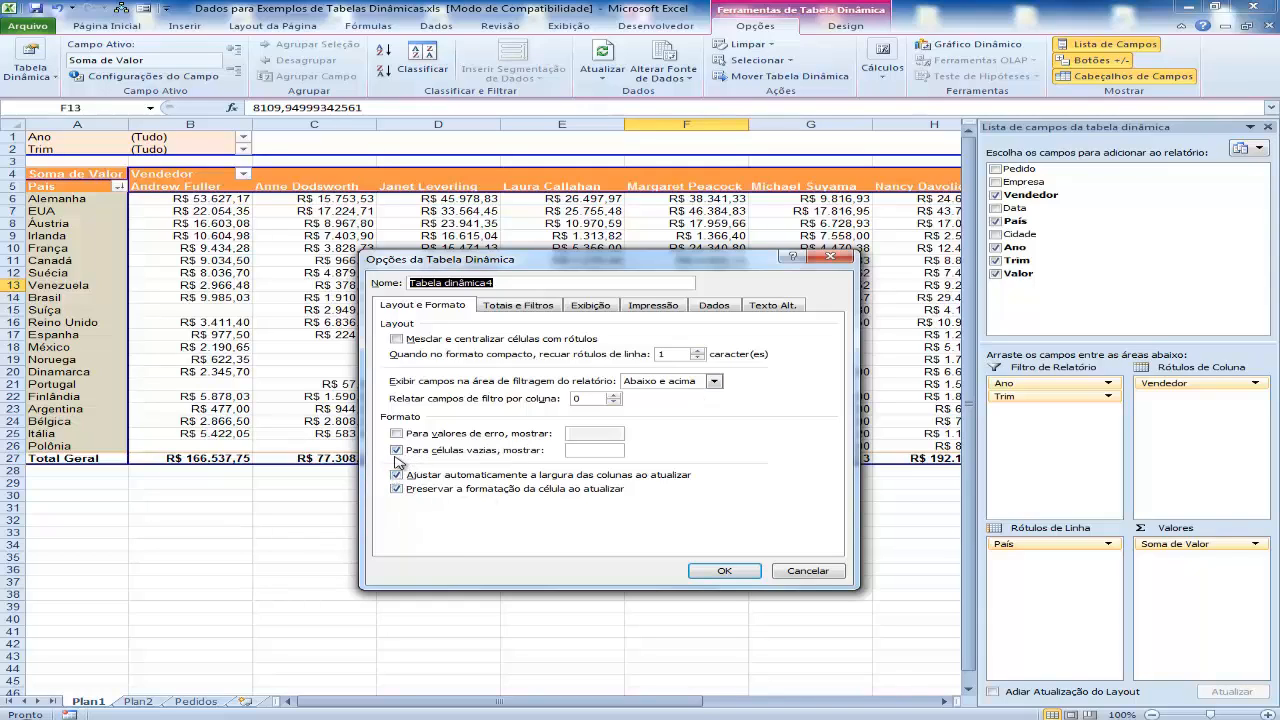
left_click(594, 453)
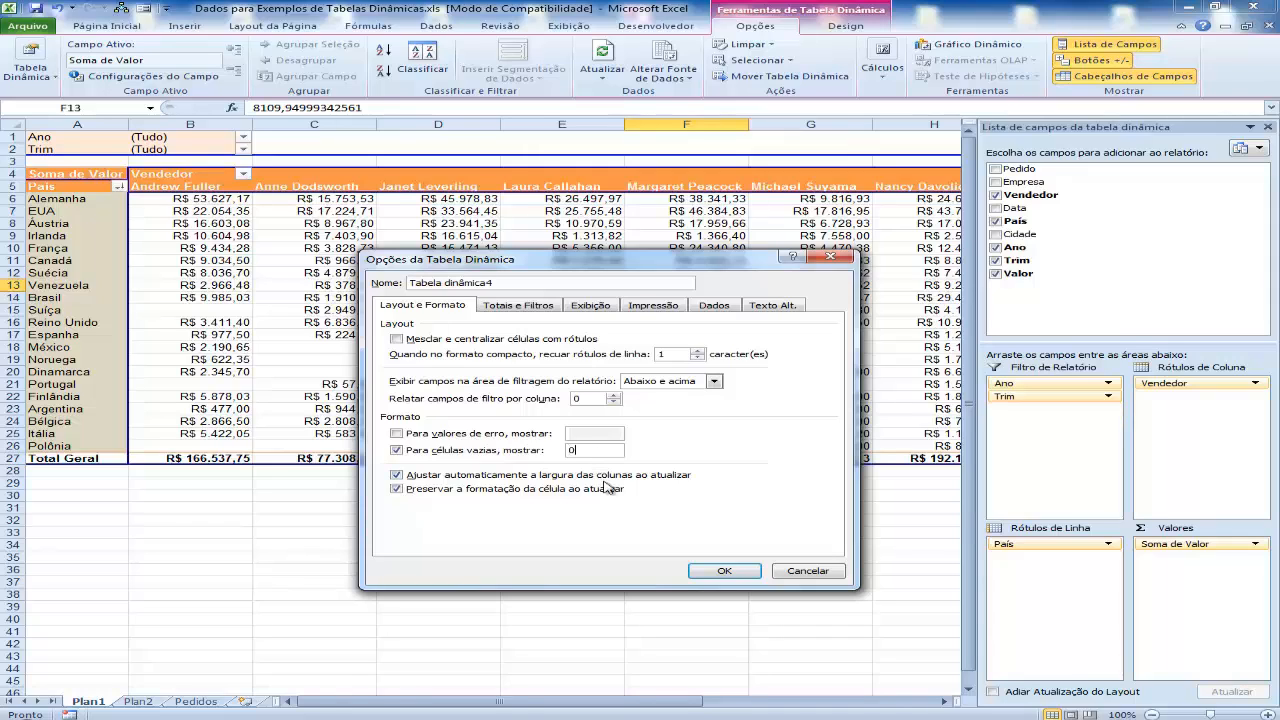
left_click(724, 571)
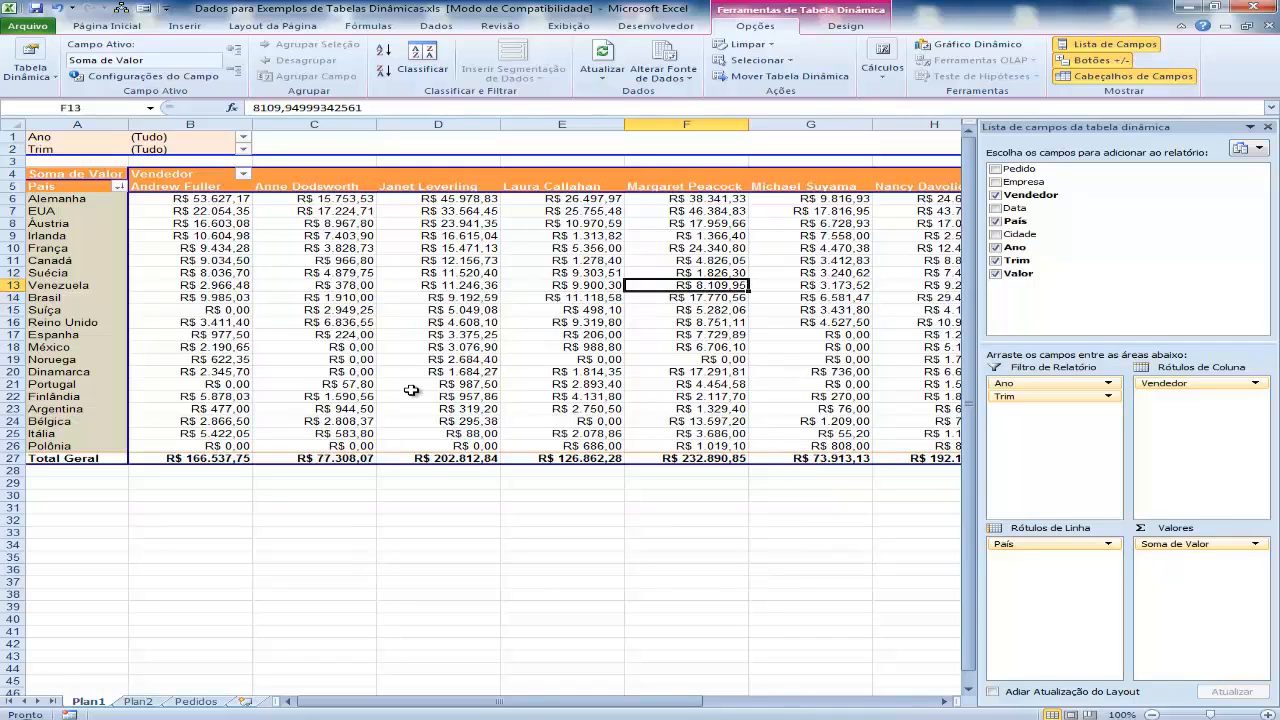
Step: Set the Plan1 pivot table's options to show an asterisk (*) for empty cells and apply them
right_click(455, 302)
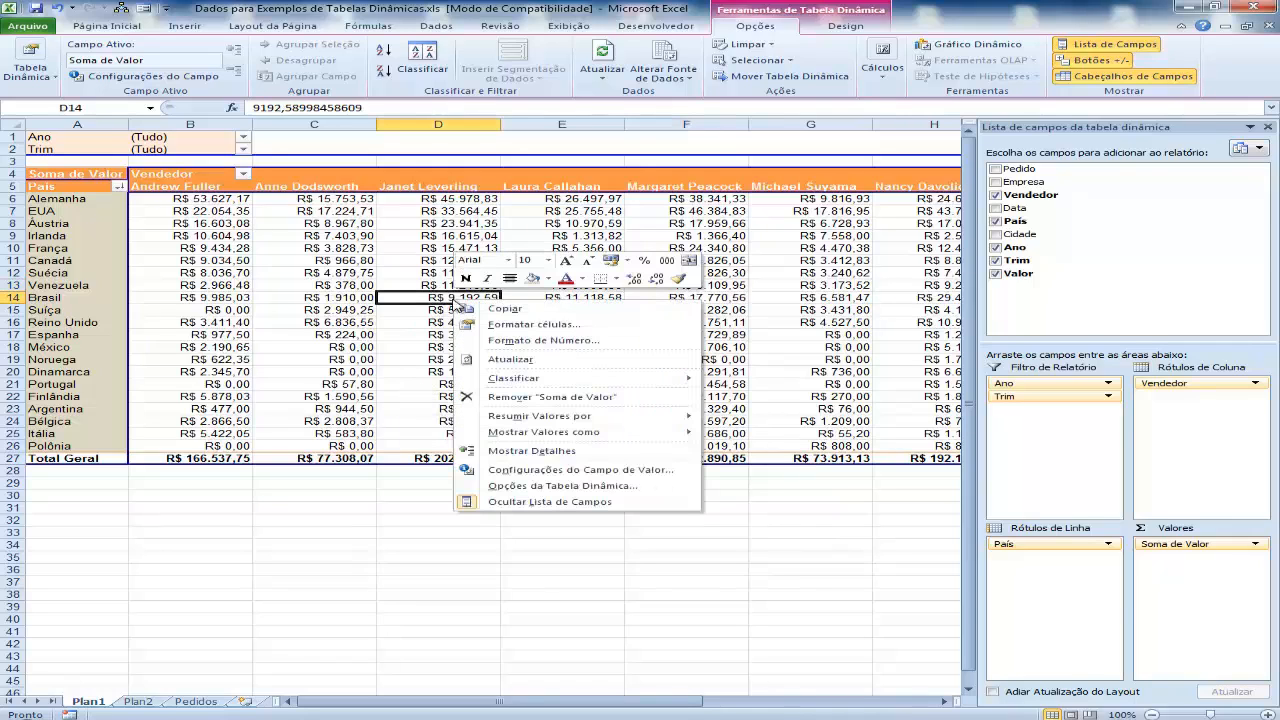
left_click(557, 486)
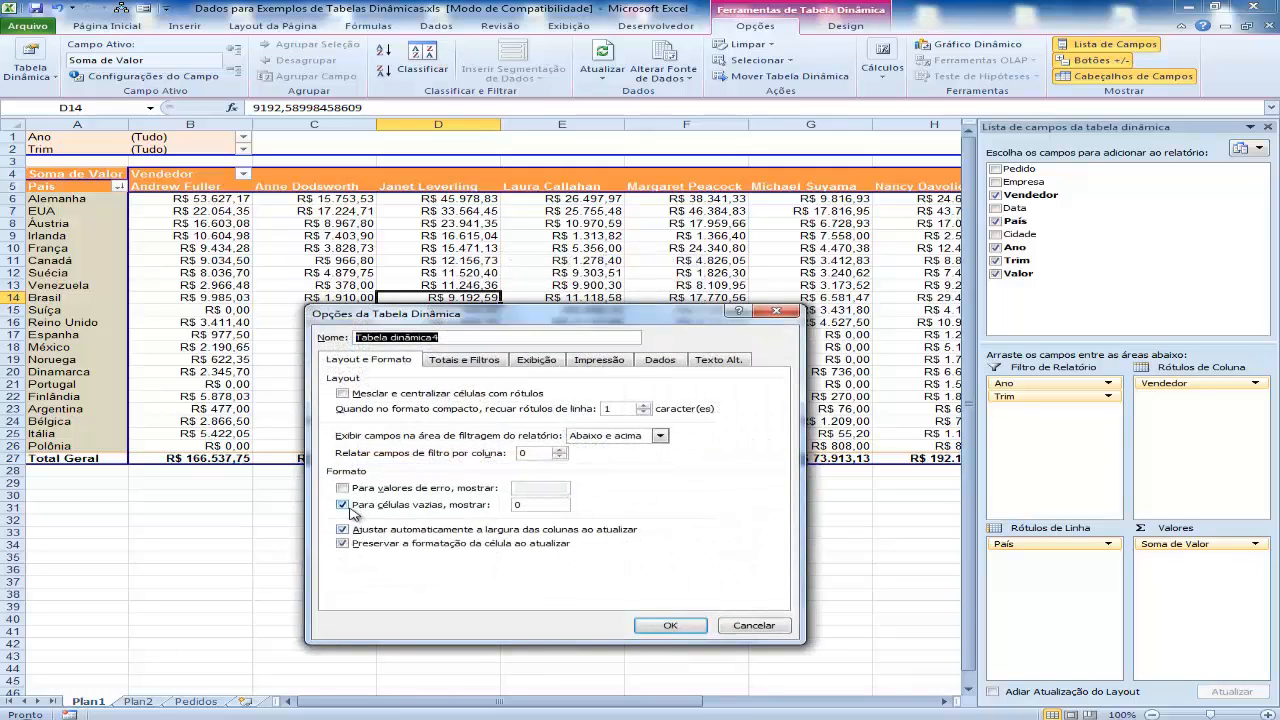
double_click(548, 505)
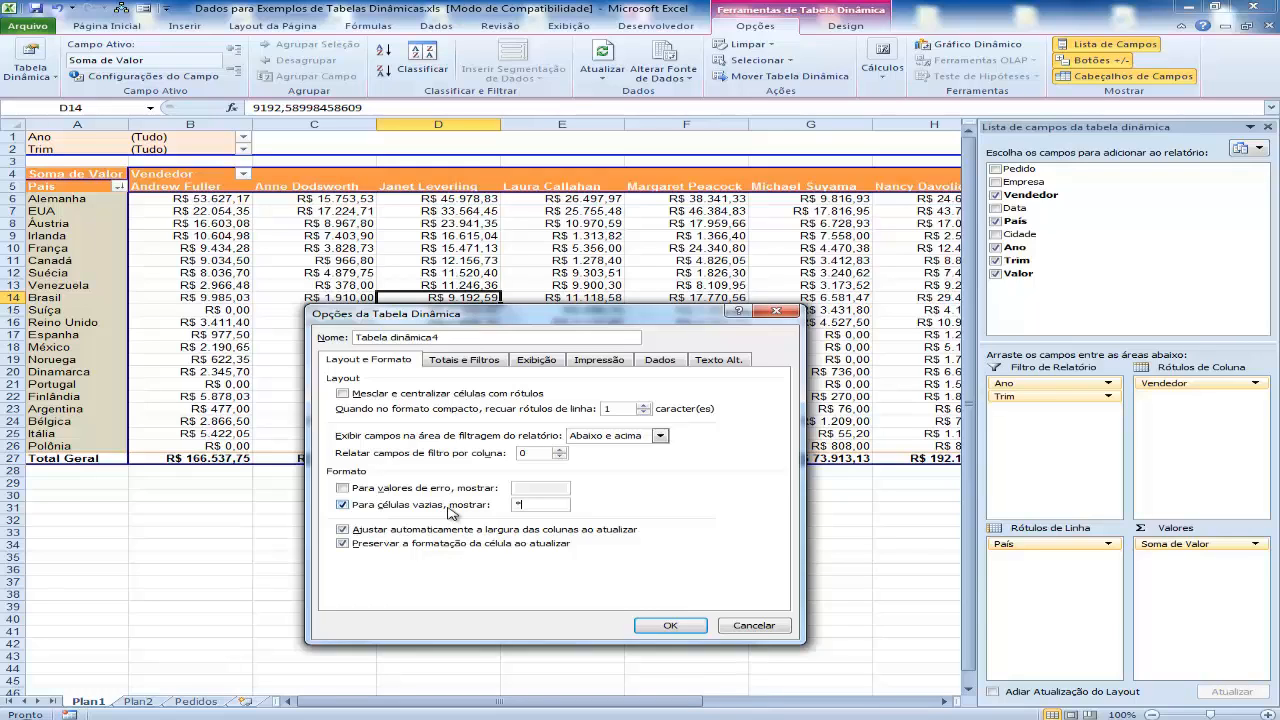
left_click(652, 625)
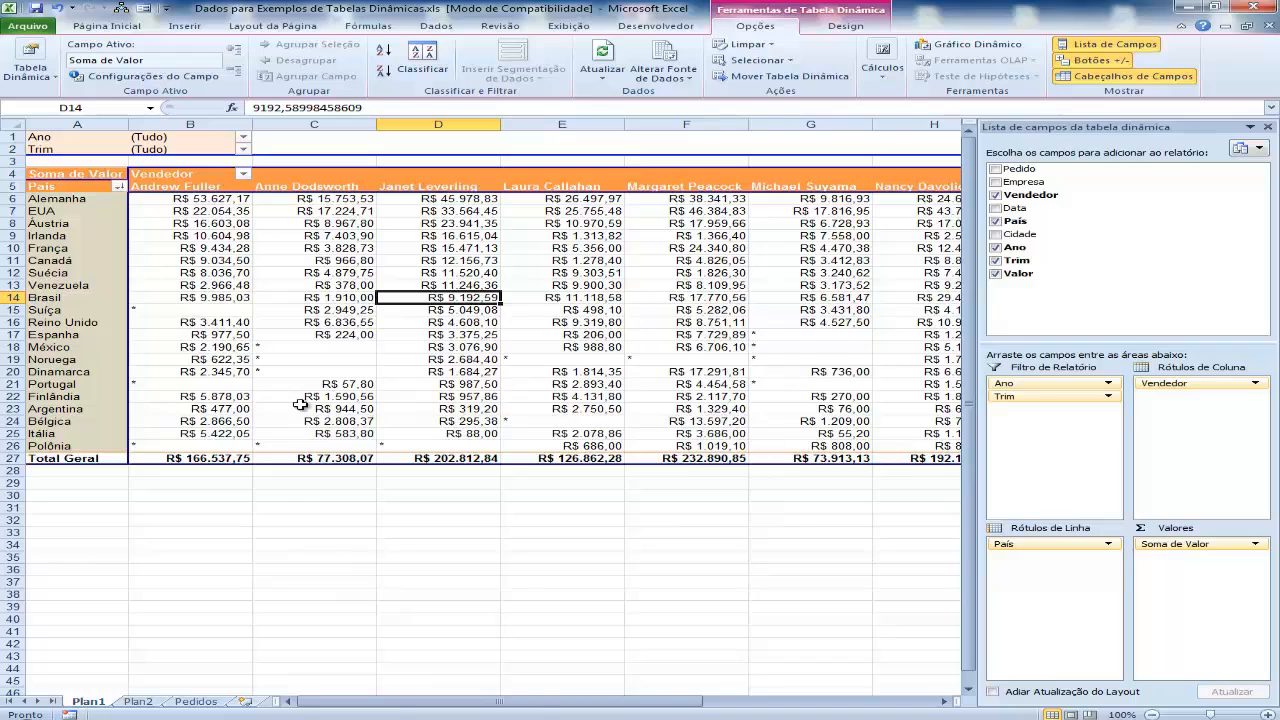
Step: Set the Plan1 pivot table's options to show the text "Sem Vendas" for empty cells and apply them
mouse_move(300, 404)
right_click(533, 363)
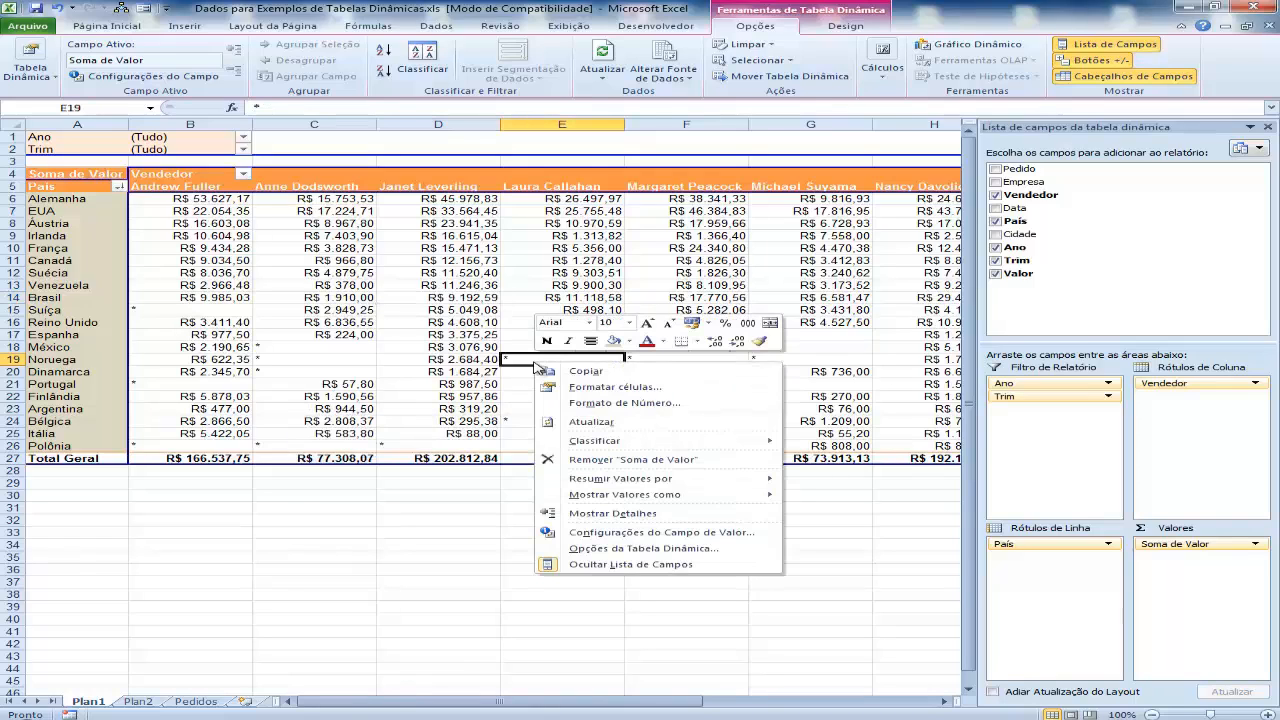
left_click(639, 549)
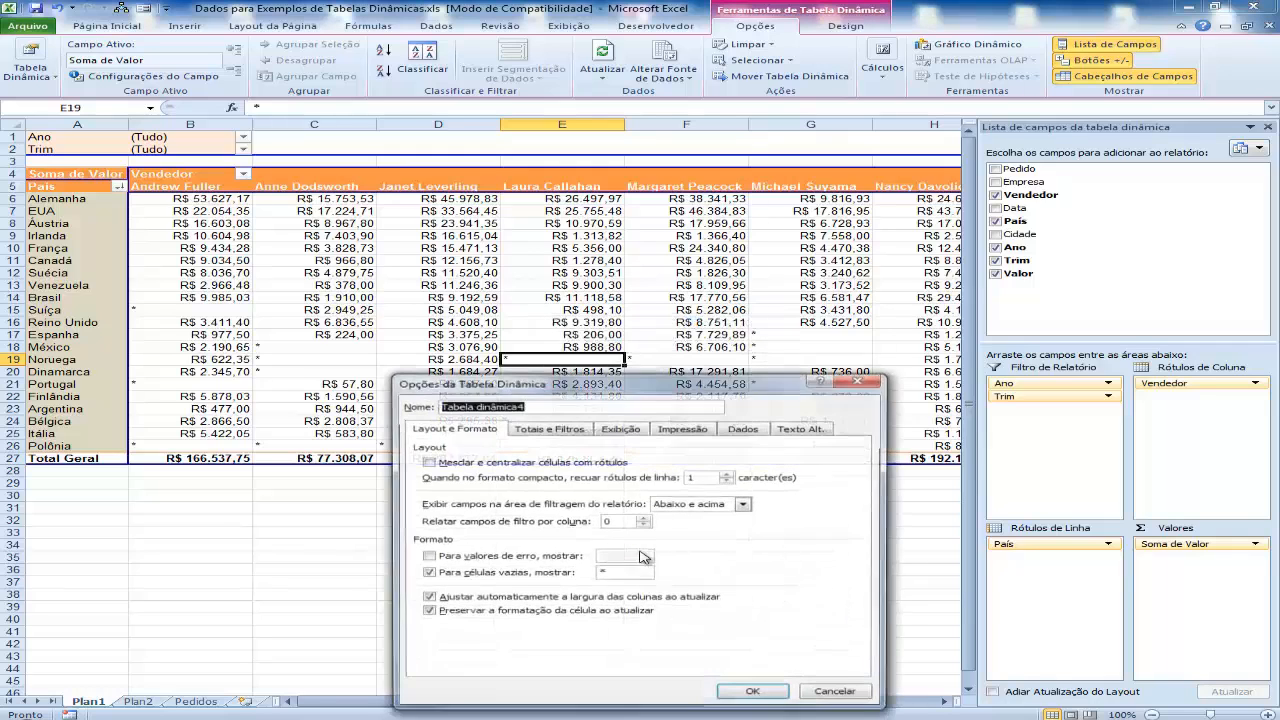
left_click_drag(629, 574, 540, 576)
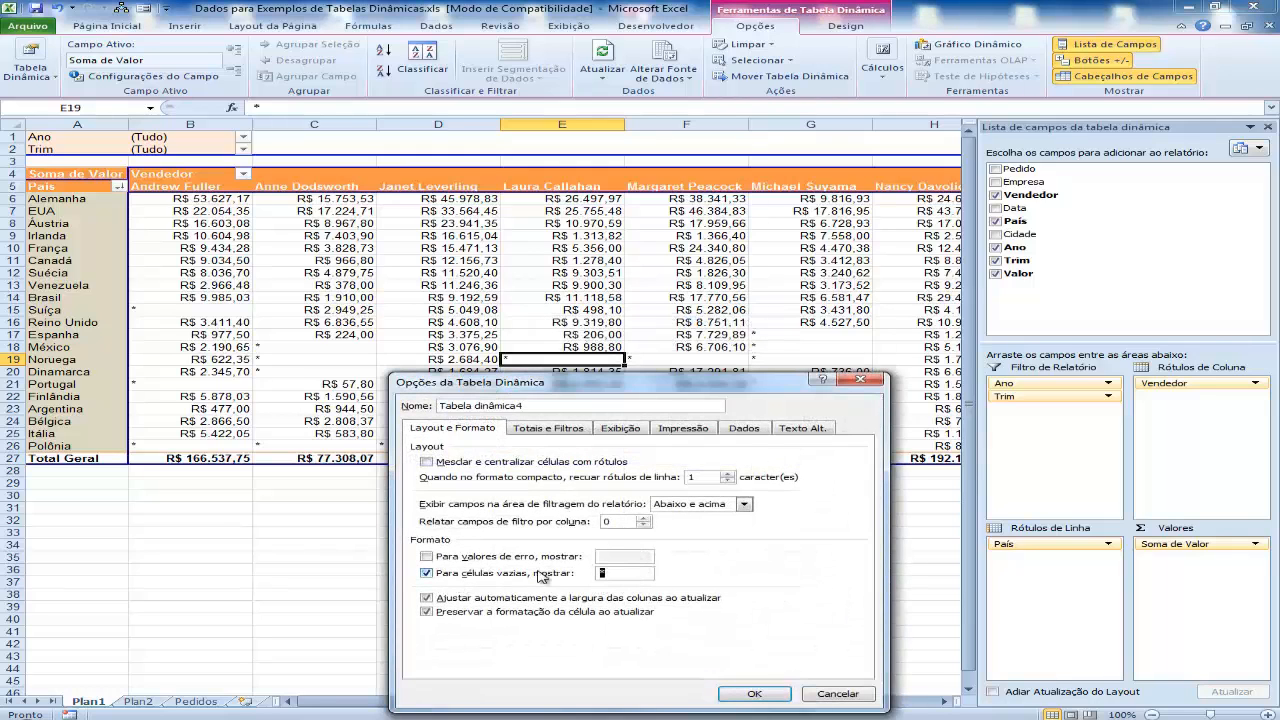
type("Sem Ve")
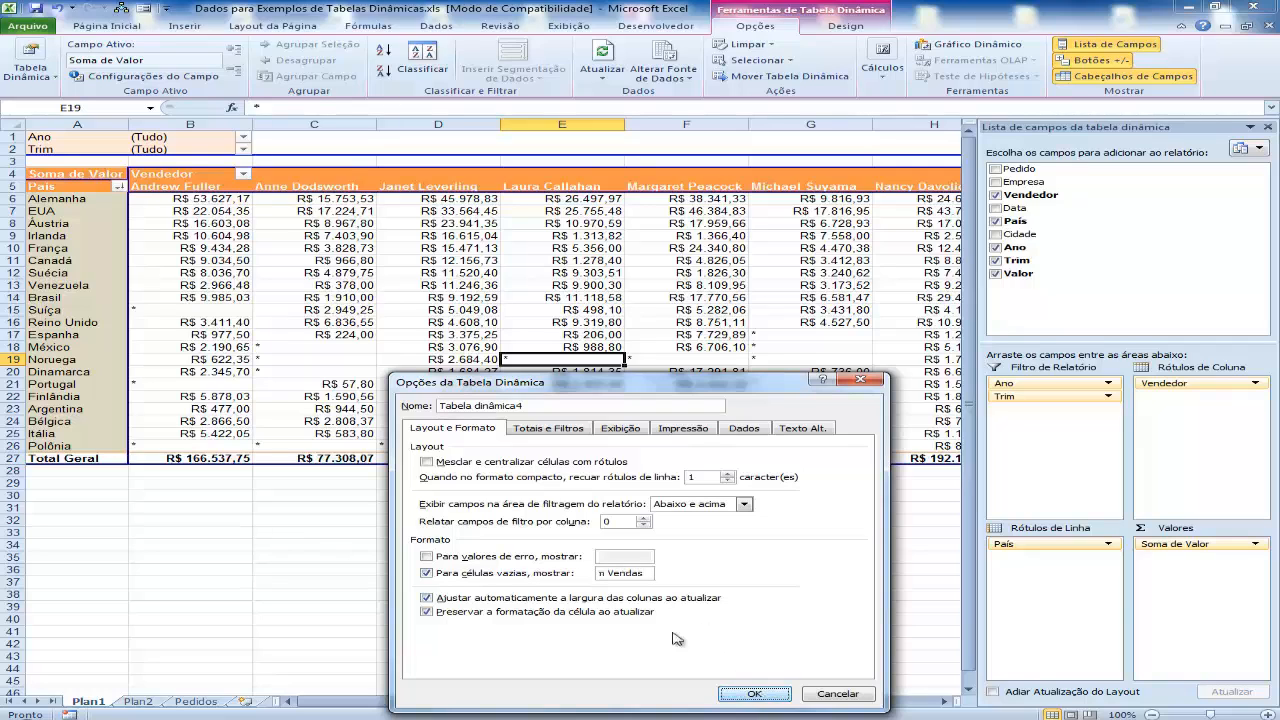
left_click(754, 694)
Step: Review the layout and format settings in the Plan1 pivot table's options and close them without making changes
mouse_move(190, 311)
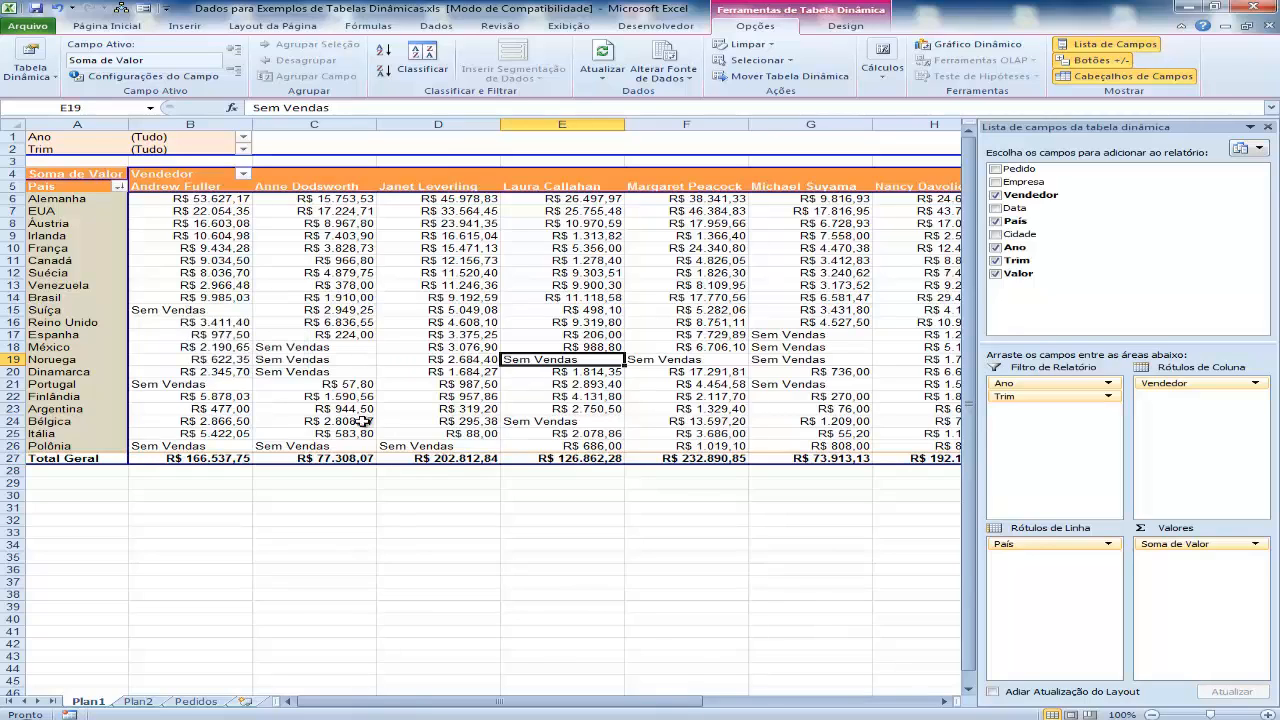
mouse_move(368, 409)
right_click(458, 283)
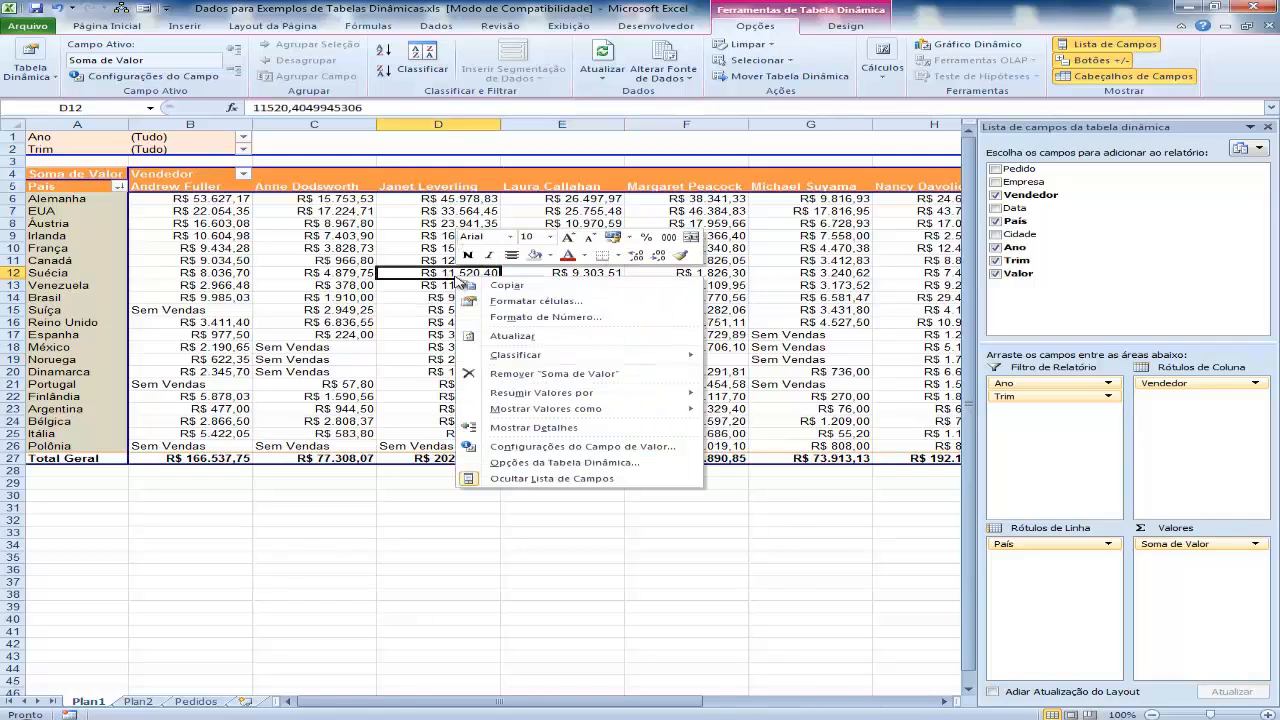
left_click(599, 465)
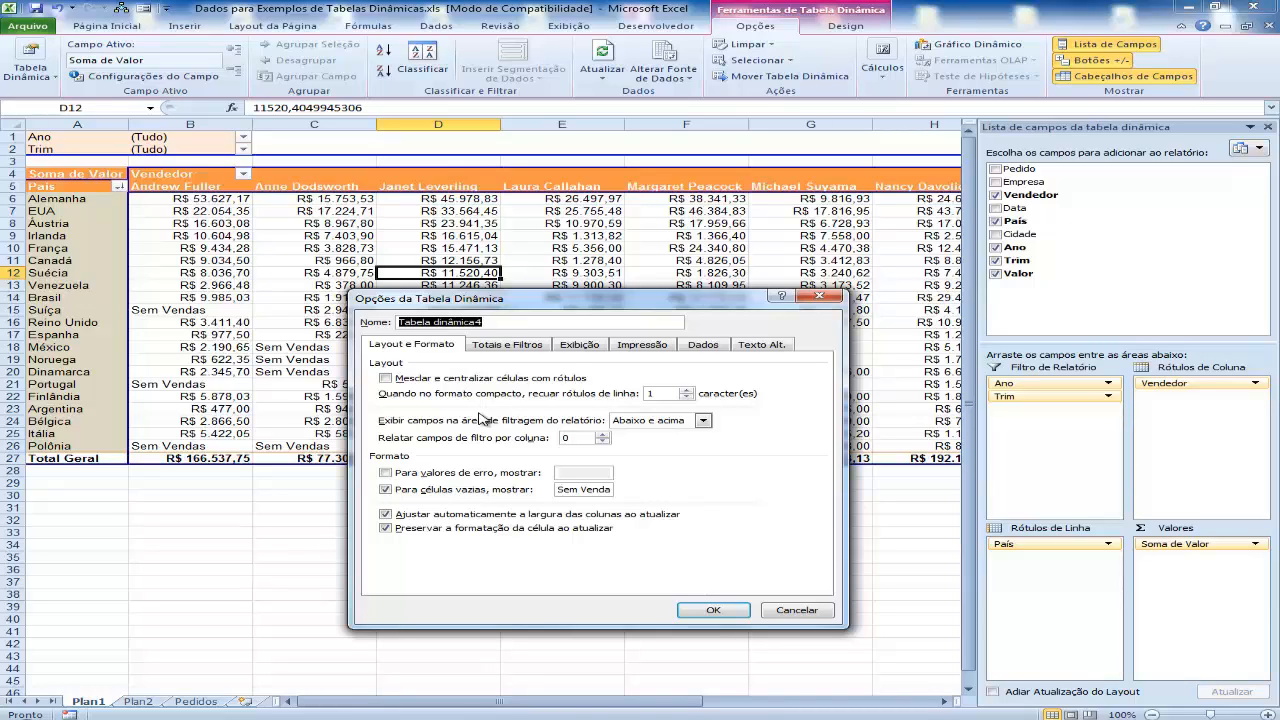
left_click(713, 610)
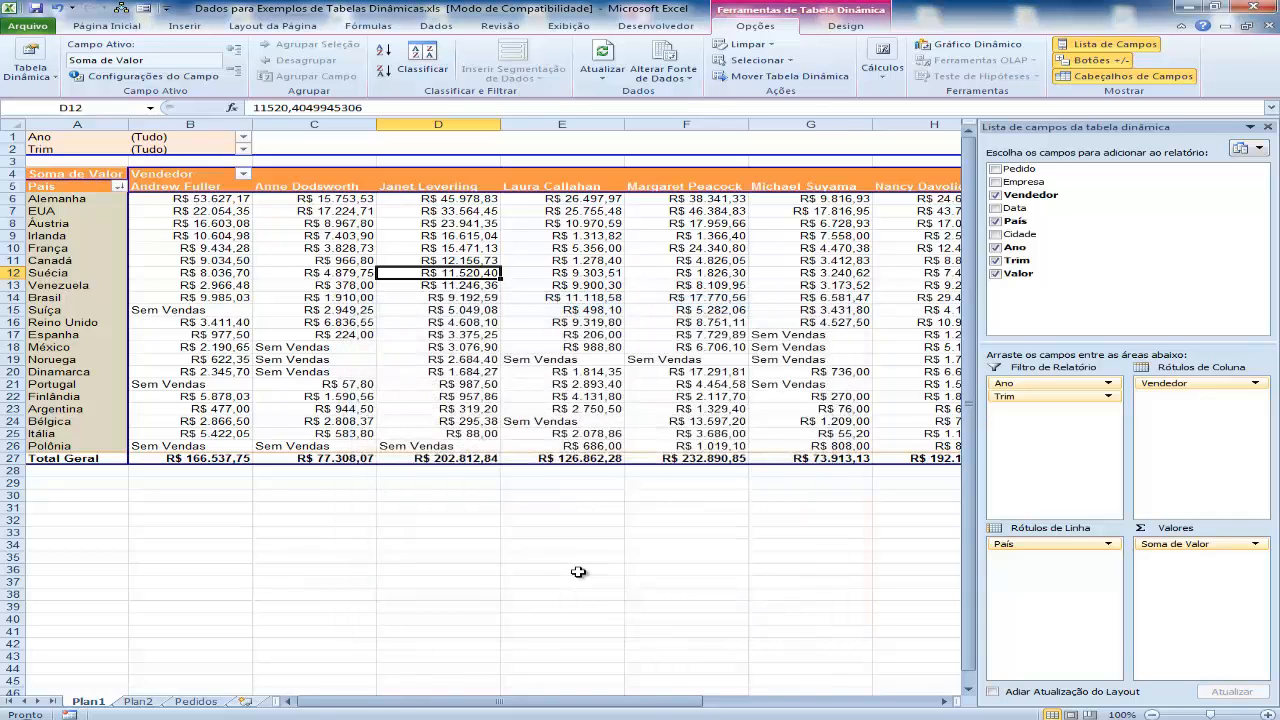